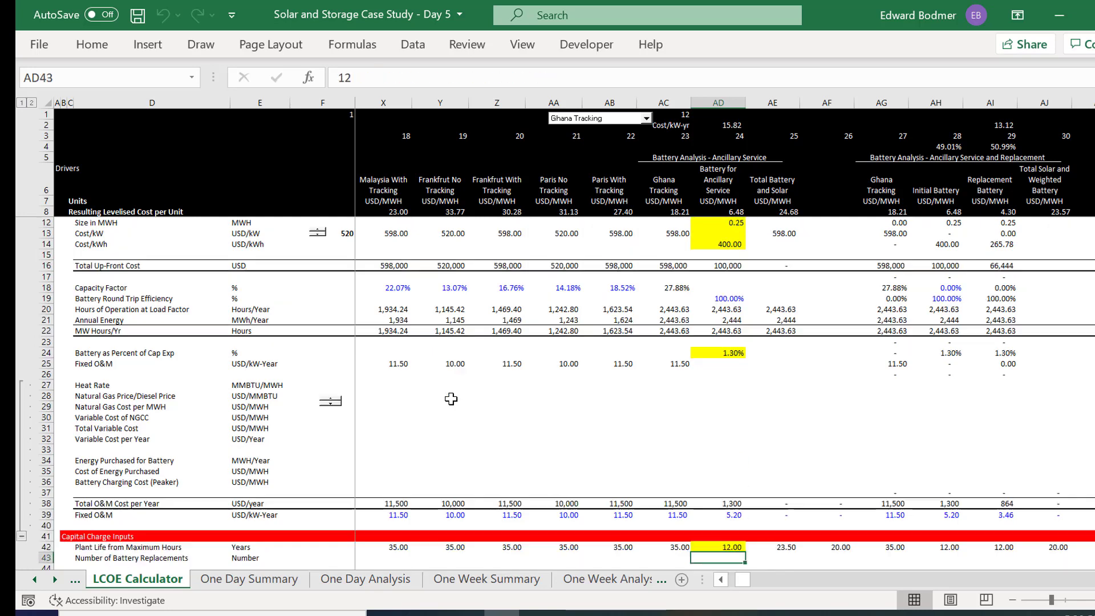
Set the plant life of the battery for ancillary service to 15 years in AD42
key(Up)
key(Up)
key(Up)
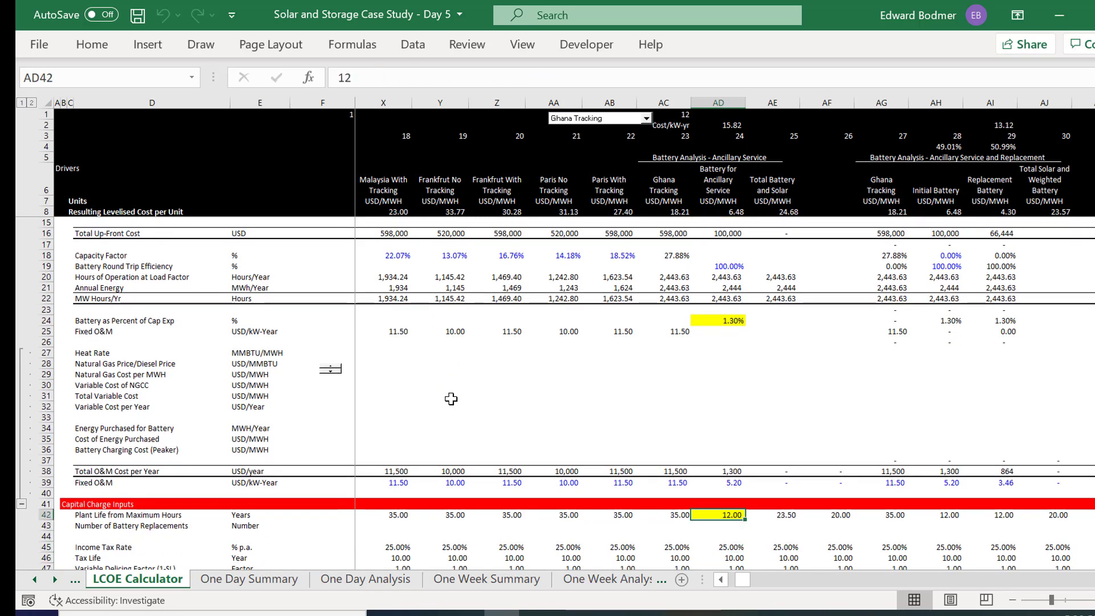
text(15)
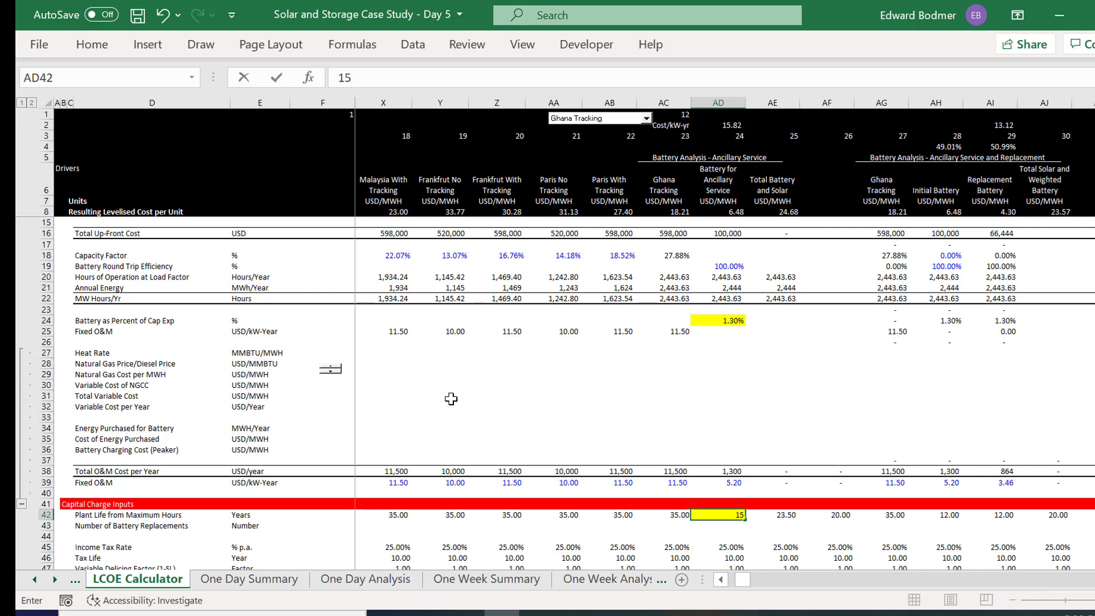
key(Return)
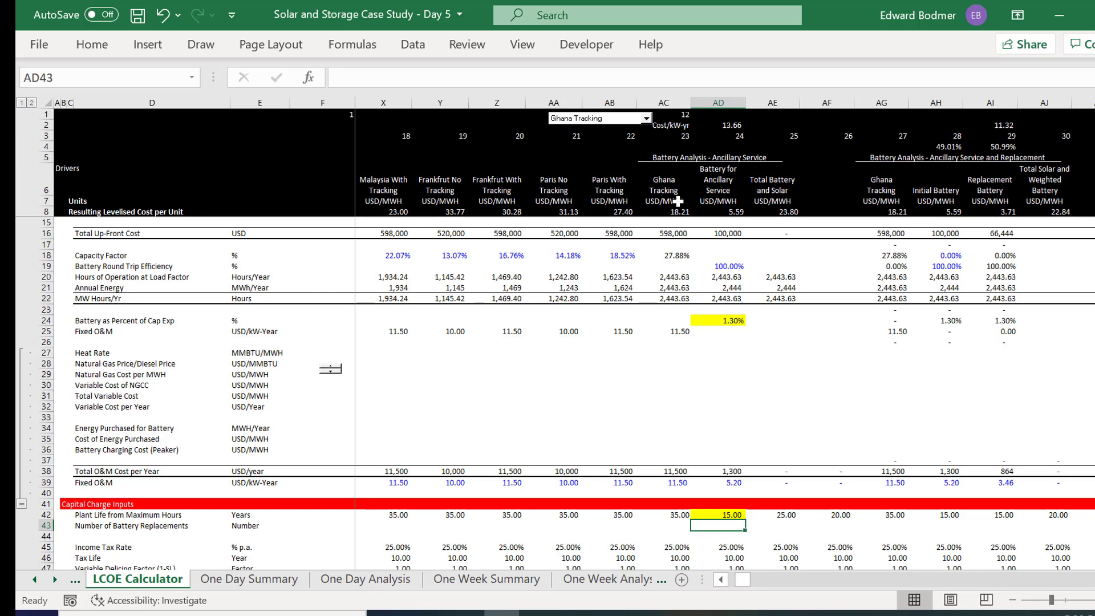
Review the plant life input in the ancillary service battery column
click(715, 372)
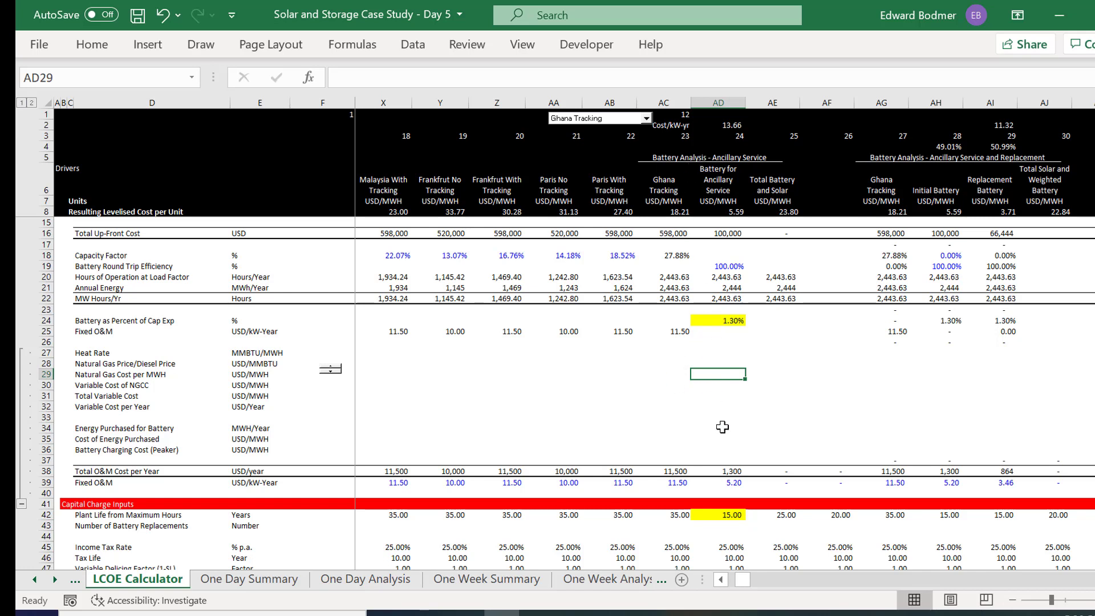
key(Down)
key(Down)
key(Down)
key(Down)
key(Down)
key(Down)
key(Down)
key(Down)
key(Down)
key(Down)
key(Down)
key(Down)
key(Down)
key(Down)
key(Up)
key(Up)
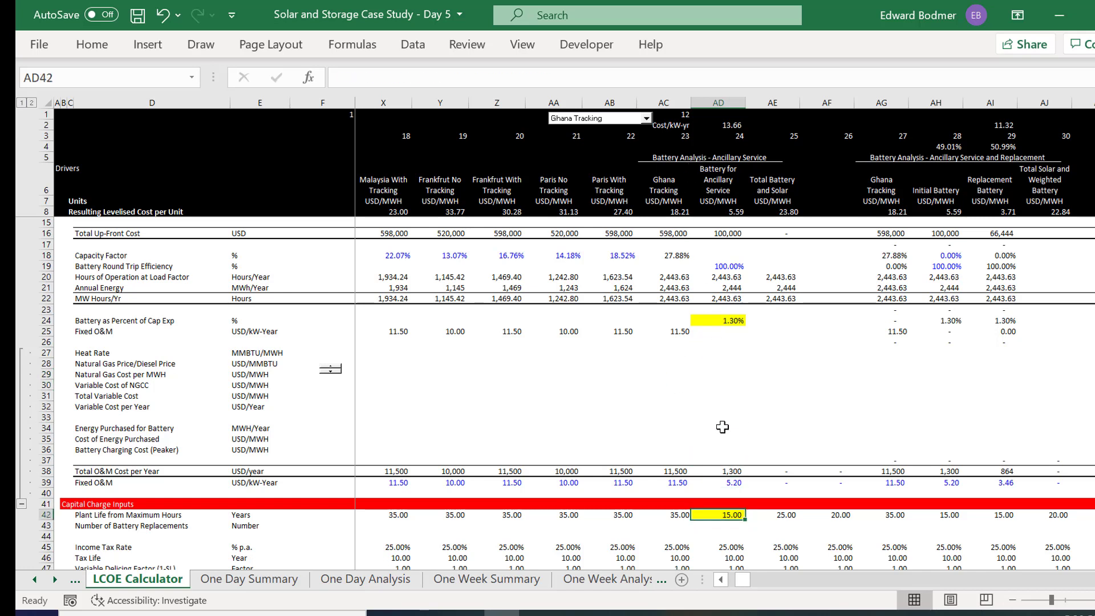
Examine the resulting levelised cost formula for the ancillary service battery in AD8
key(Up)
key(Up)
key(Up)
key(Up)
key(Up)
key(Up)
key(Up)
key(Up)
key(Up)
key(Up)
key(Up)
key(Up)
key(Up)
key(Up)
key(Up)
key(Up)
key(Up)
key(Up)
key(Up)
key(Up)
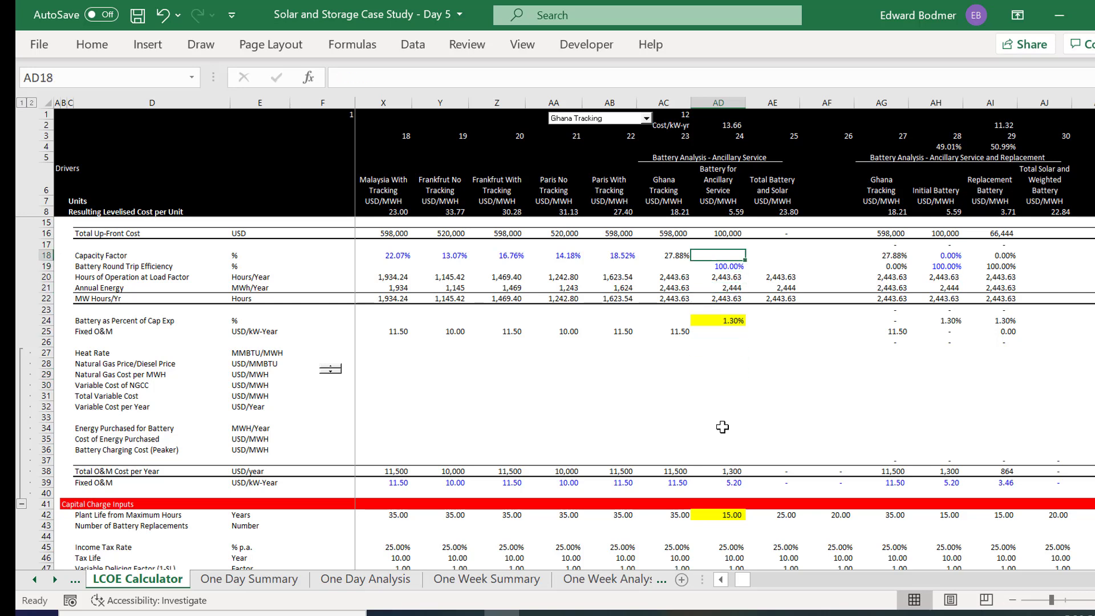
key(Up)
key(Up)
key(Up)
key(Up)
key(Up)
key(Up)
key(Up)
key(Up)
key(Up)
key(Up)
key(Down)
key(Down)
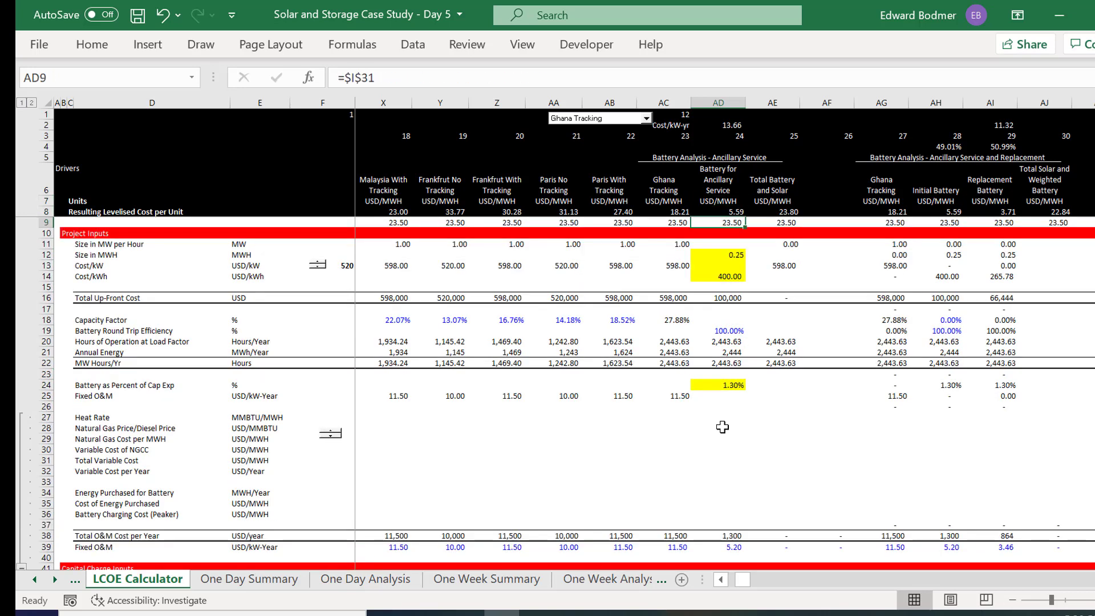
key(Up)
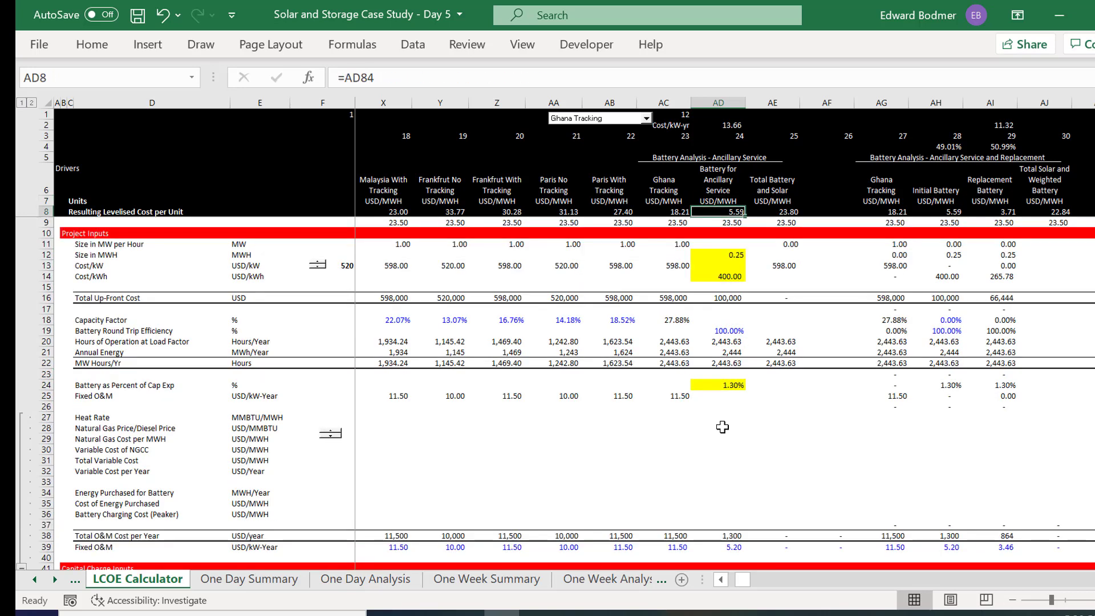
Review the ancillary service battery's size in MWH, its cost per kWh and the total up-front cost formula
key(Down)
key(Down)
key(Down)
key(Down)
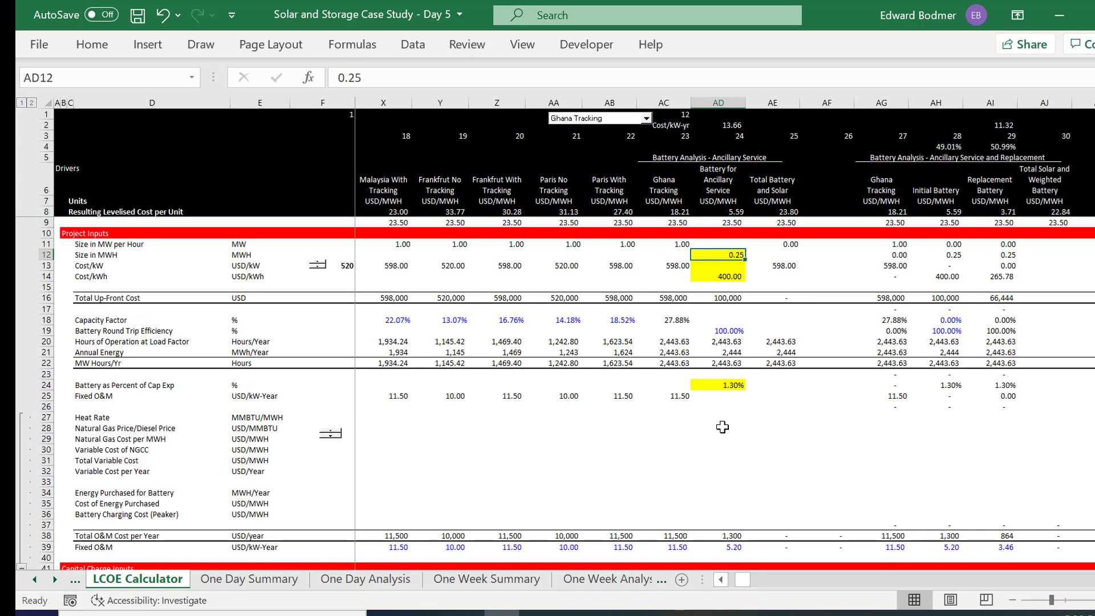
key(Down)
key(Down)
key(Down)
key(Down)
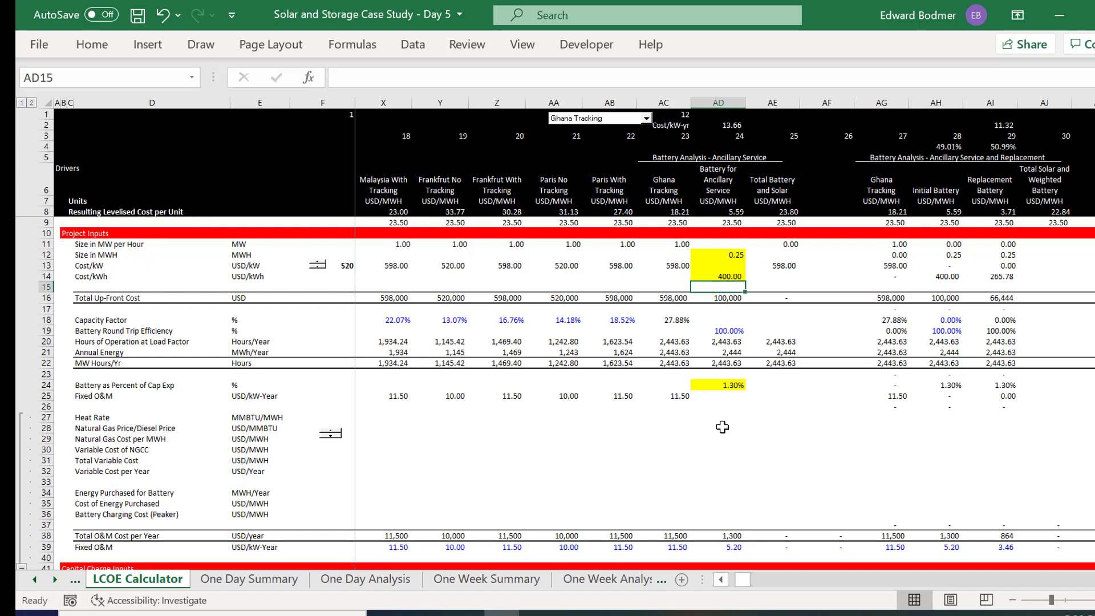
key(Up)
key(Down)
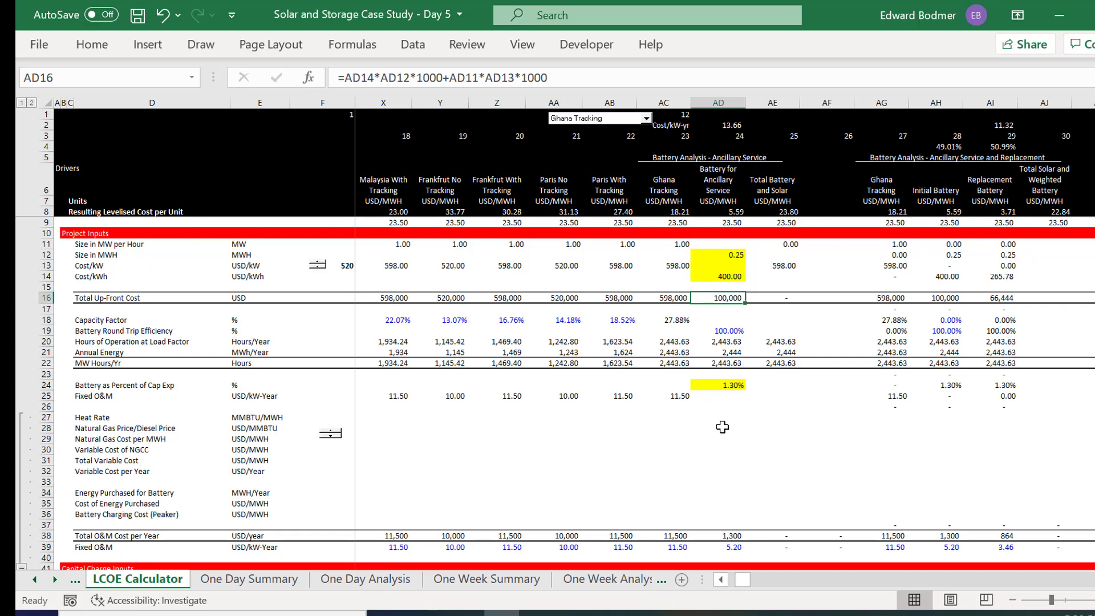
Go through the battery's energy and operating inputs and examine its O&M percentage of capital expenditure in AD24
key(Down)
key(Down)
key(Down)
key(Down)
key(Down)
key(Down)
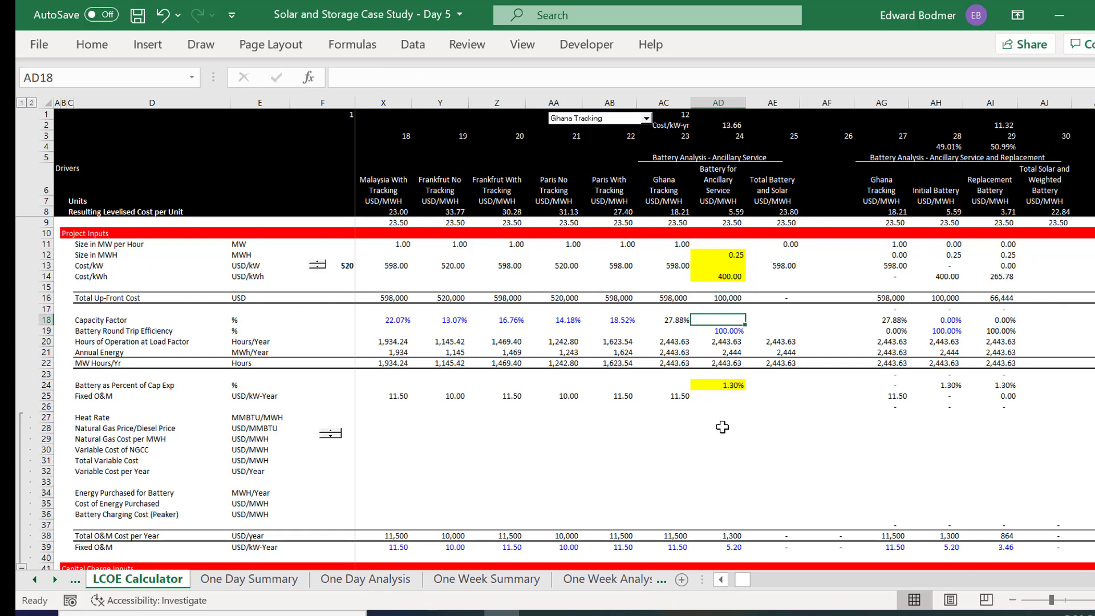
key(Down)
key(Down)
key(Down)
key(Down)
key(Down)
key(Down)
key(Down)
key(Down)
key(Down)
key(Down)
key(Down)
key(Down)
key(Down)
key(Down)
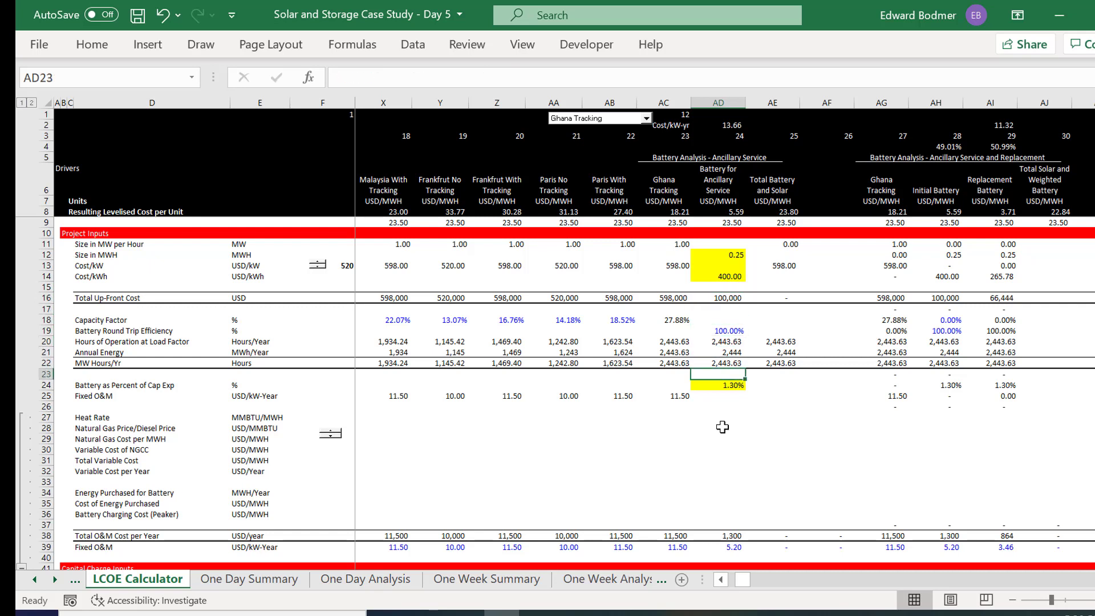
key(Up)
key(Up)
key(Up)
key(Up)
key(Up)
key(Up)
key(Up)
key(Up)
key(Up)
key(Up)
key(Up)
key(Up)
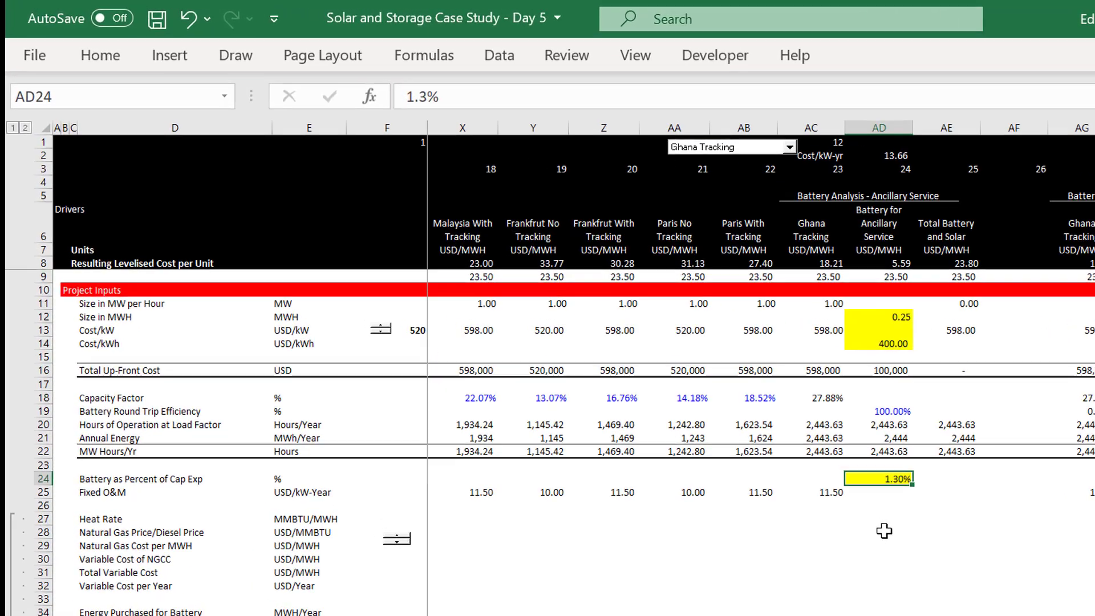
Compare the battery's MWH size and cost per kWh inputs with the total up-front cost formula that uses them
key(Up)
key(Up)
key(Up)
key(Up)
key(Up)
key(Up)
key(Up)
key(Up)
key(Up)
key(Up)
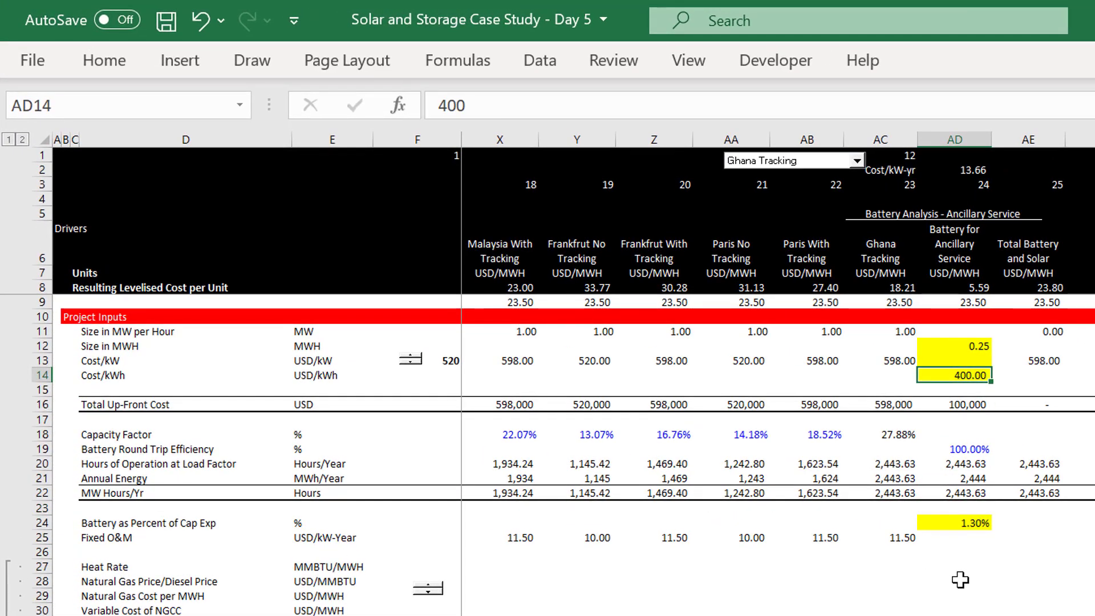
key(Up)
key(Up)
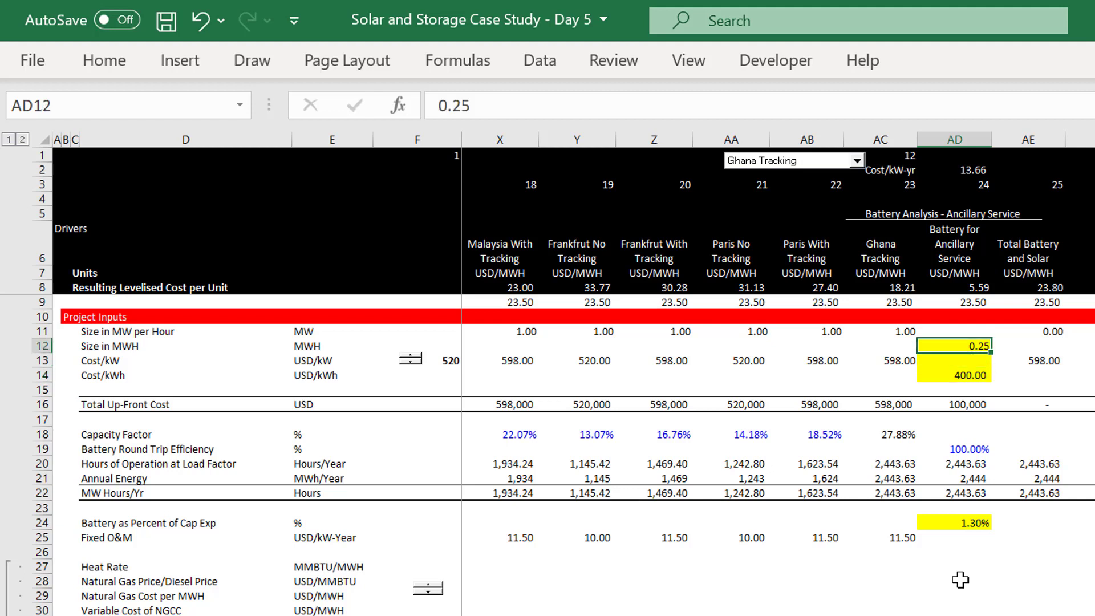
key(Down)
key(Down)
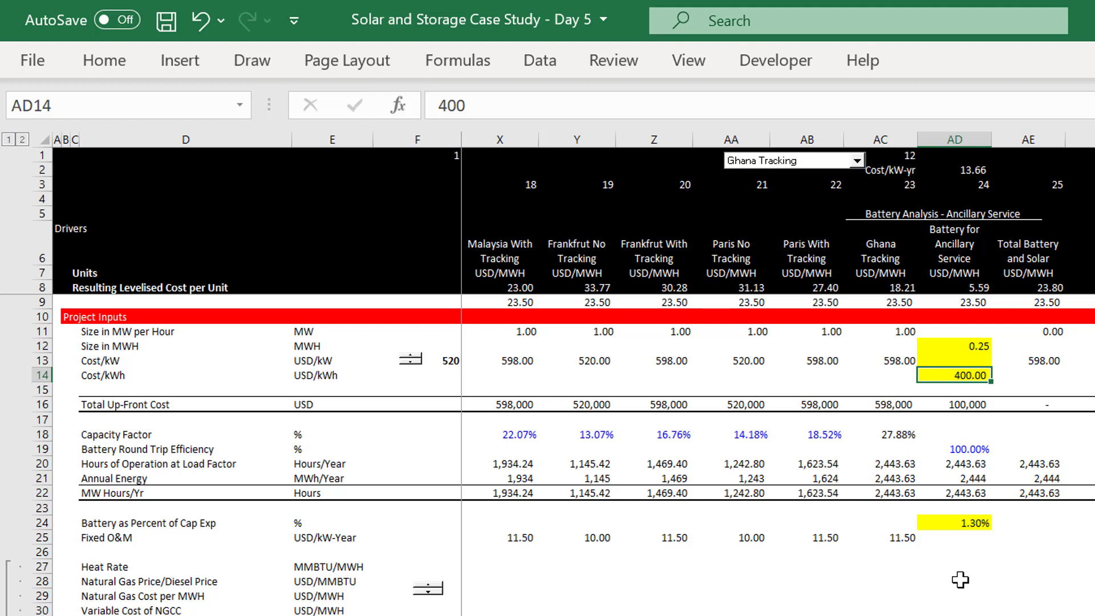
key(Up)
key(Up)
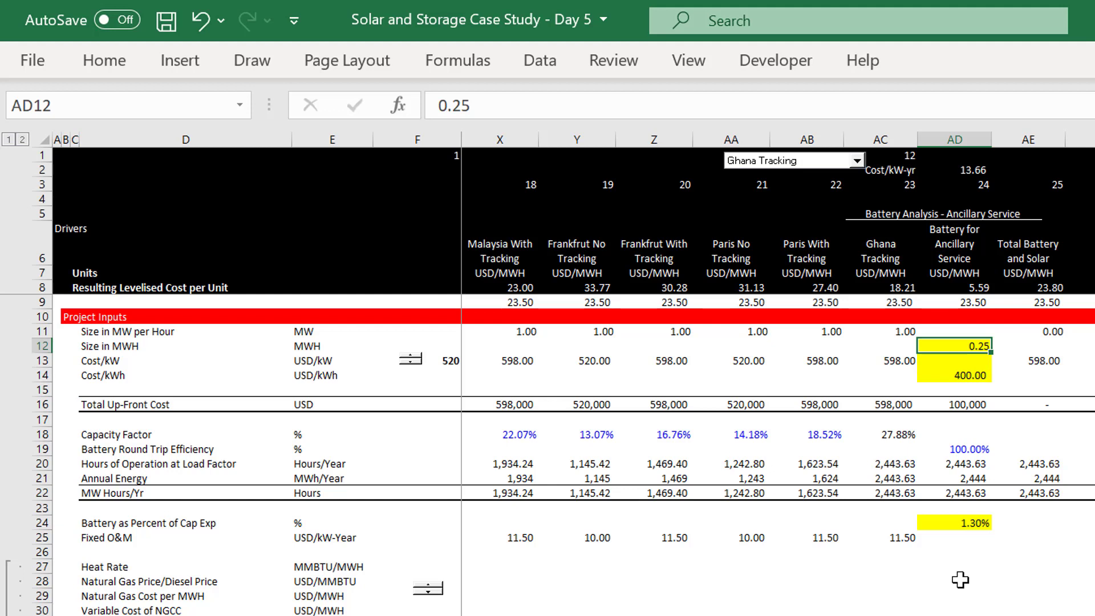
key(Down)
key(Down)
key(Down)
key(Down)
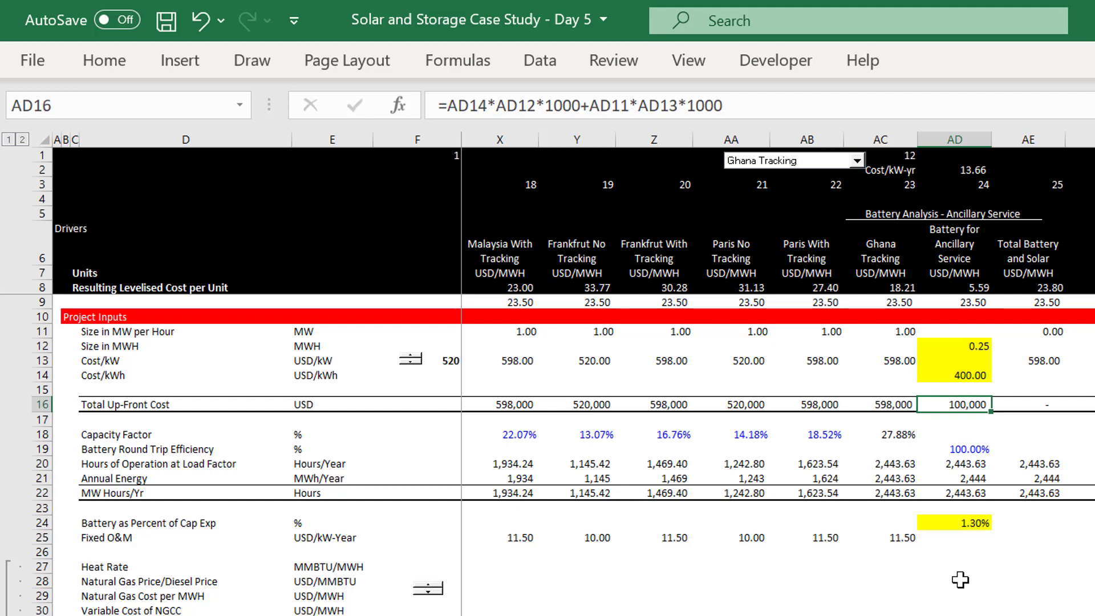
Examine the battery's total O&M cost per year formula in AD38
key(Down)
key(Down)
key(Down)
key(Down)
key(Down)
key(Down)
key(Down)
key(Down)
key(Down)
key(Down)
key(Down)
key(Down)
key(Down)
key(Down)
key(Down)
key(Down)
key(Down)
key(Down)
key(Down)
key(Down)
key(Down)
key(Down)
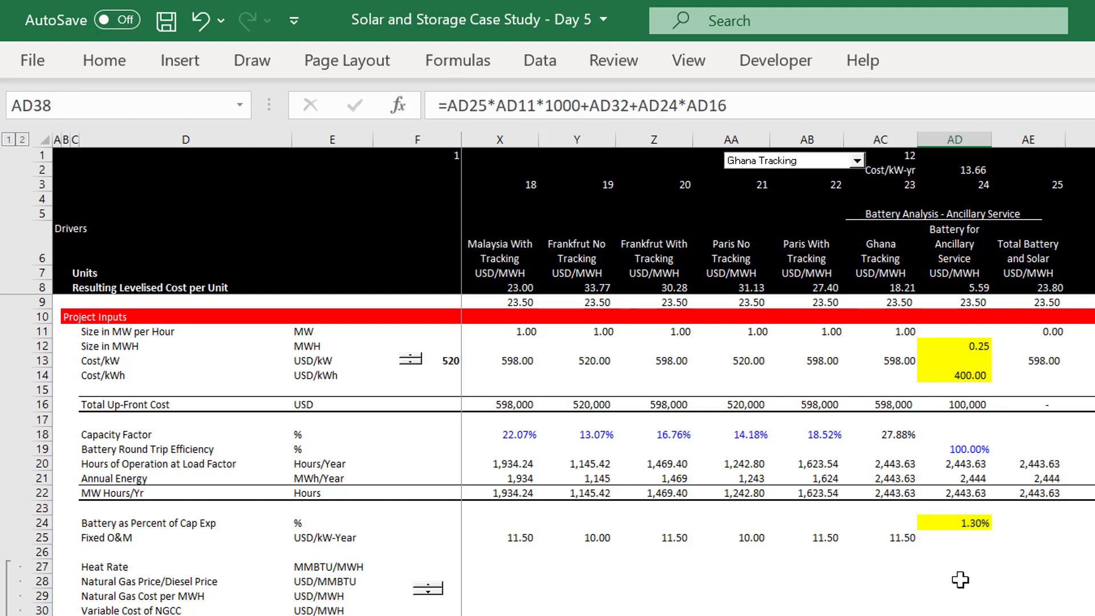
Select the entire row holding the battery's percent of capital expenditure, row 24
key(Up)
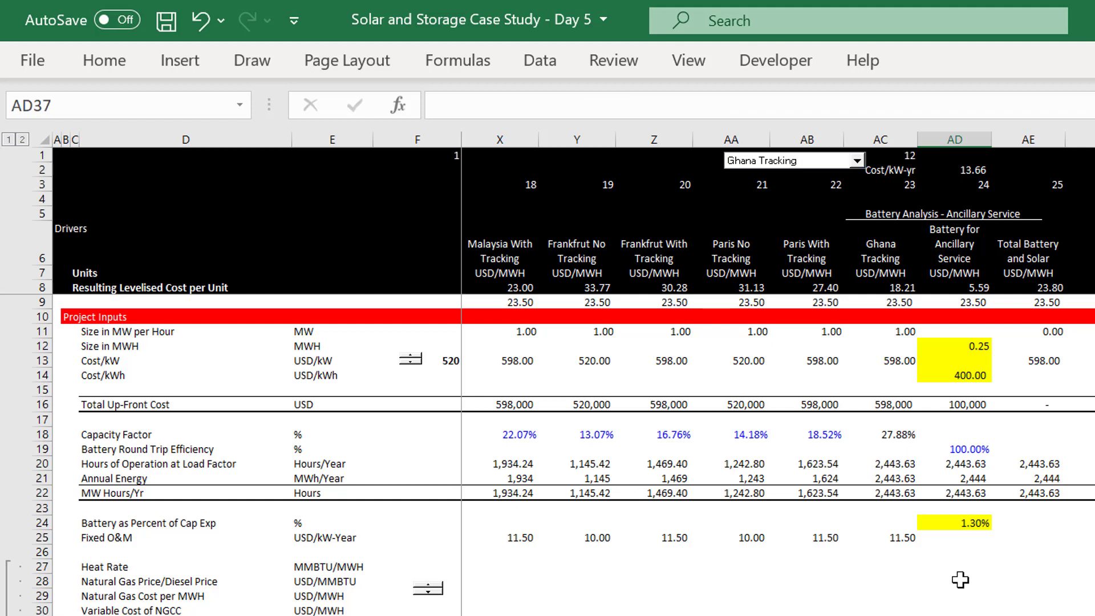
key(Up)
key(Up)
key(Up)
key(Up)
key(Up)
key(Up)
key(Up)
key(Up)
key(Up)
key(Up)
key(Up)
key(Up)
key(Up)
key(shift+space)
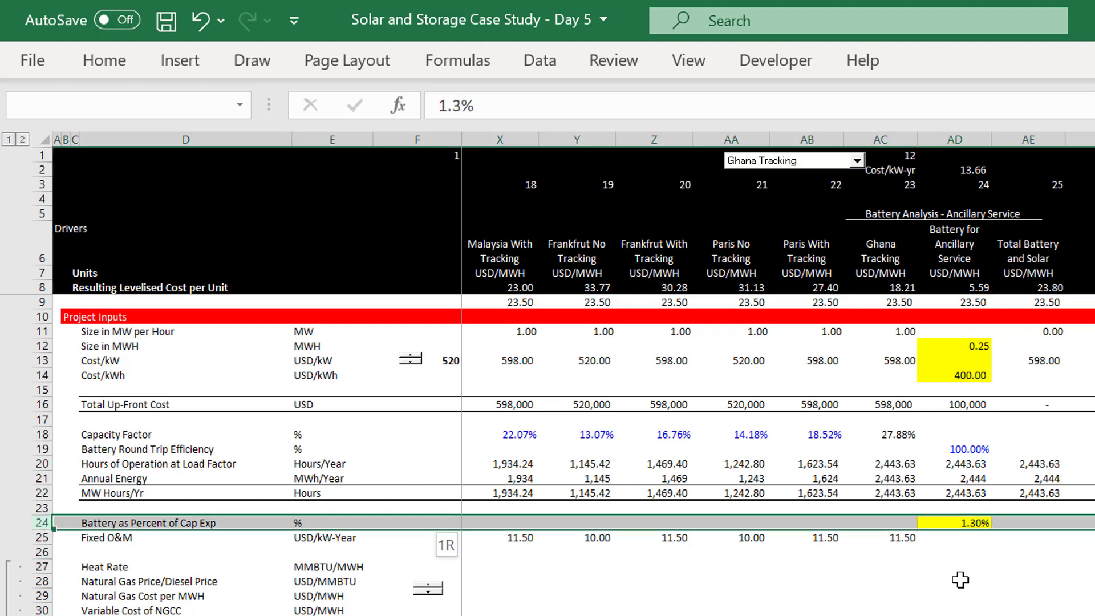
key(ctrl+c)
key(ctrl+shift+plus)
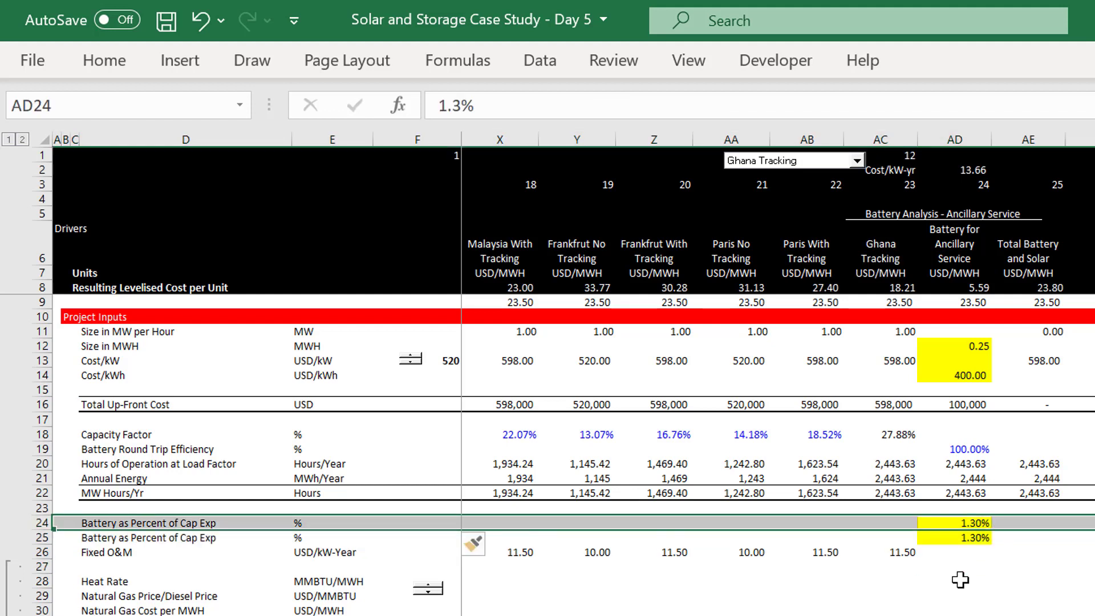
key(ctrl+z)
Insert two blank rows above the Battery as Percent of Cap Exp row
key(ctrl+shift+plus)
key(ctrl+shift+plus)
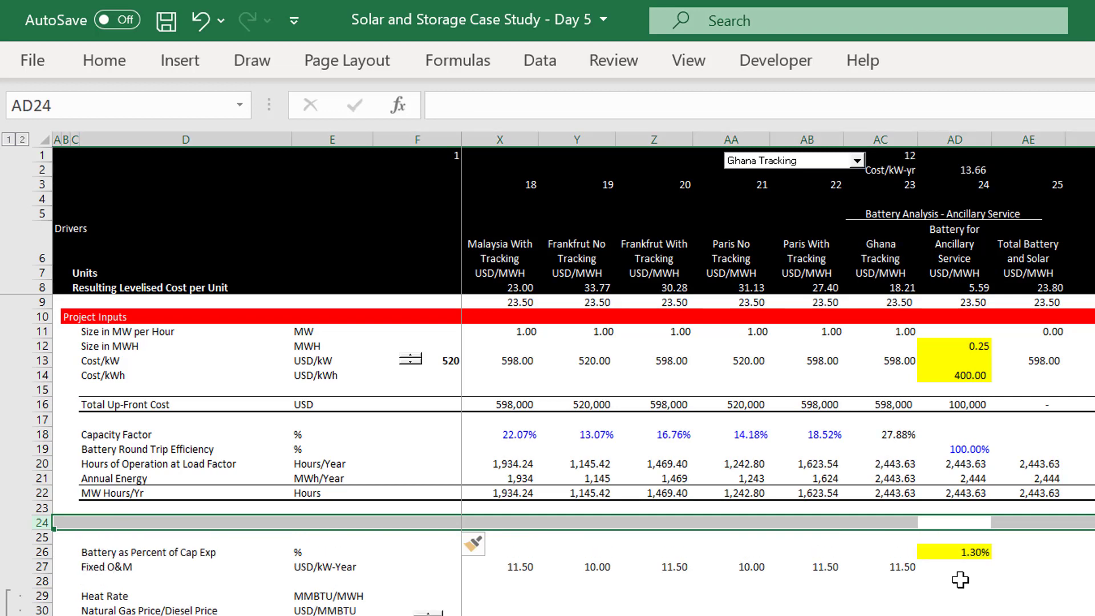
Label the newly inserted row 24 as Capacity in the description column, cell D24
key(Left)
key(Left)
key(Left)
key(Left)
key(Left)
key(Left)
key(Left)
key(Left)
key(Left)
key(Left)
key(Left)
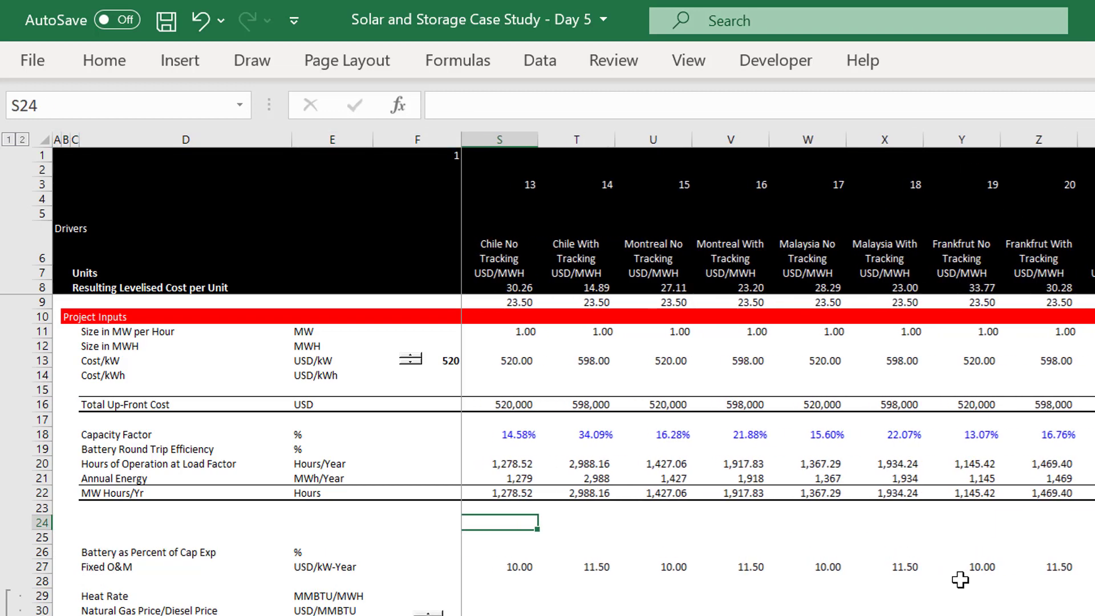
key(Left)
key(Left)
key(Left)
key(Left)
key(Left)
key(Left)
key(Left)
key(Left)
key(Left)
key(Left)
key(Left)
key(Left)
key(Left)
key(Left)
key(Left)
key(Left)
key(Left)
key(Left)
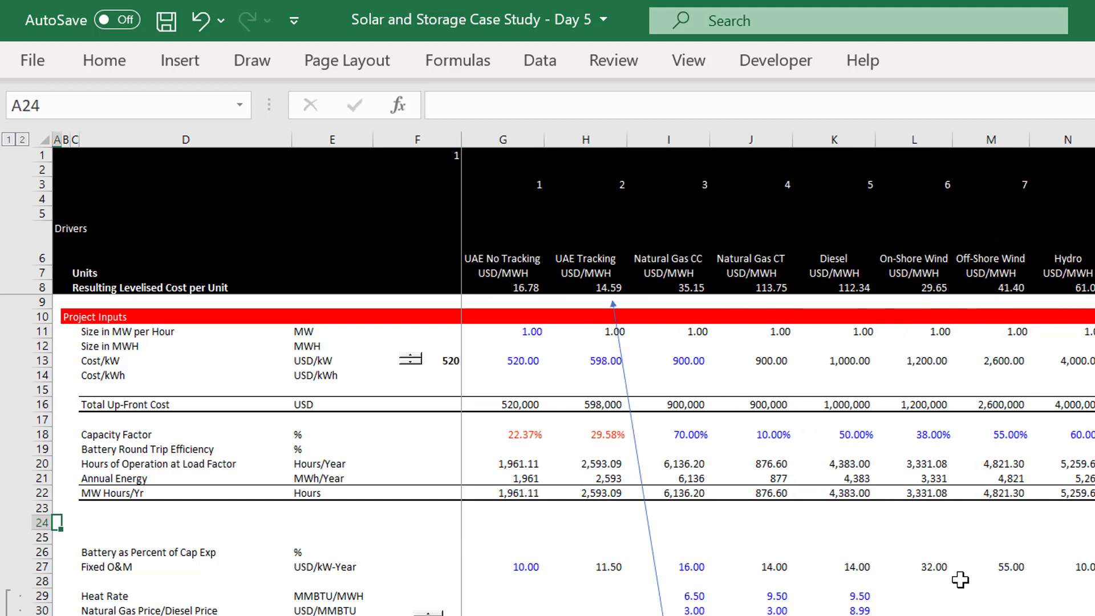
key(Right)
key(Right)
key(Right)
text(C)
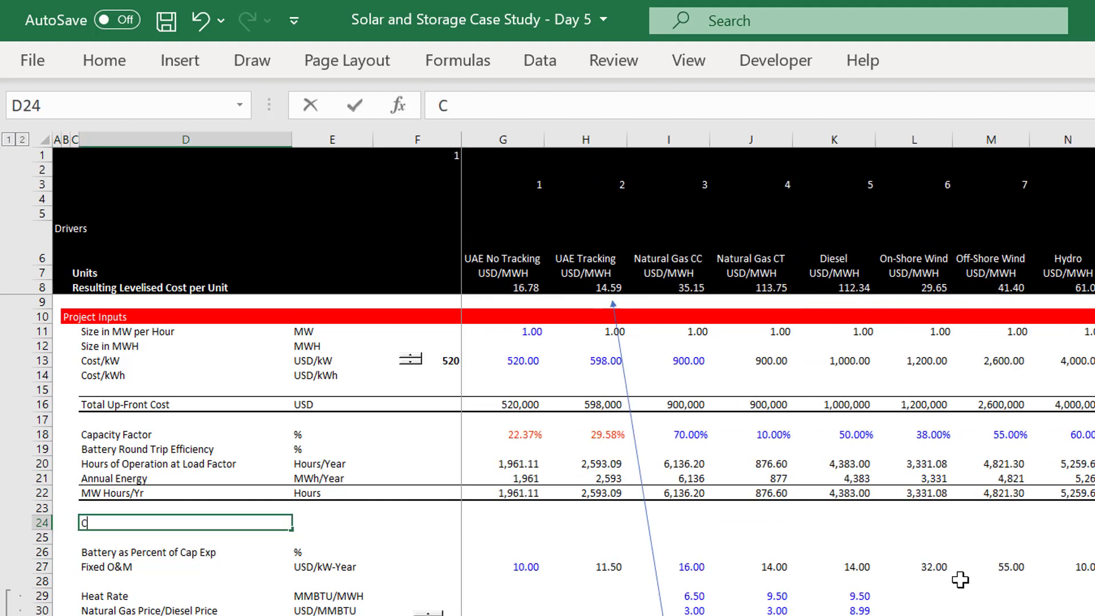
text(apacity)
key(ctrl+Return)
Enter a capacity of 1 for the ancillary service battery in AD24
key(Right)
key(Right)
key(Right)
key(Right)
key(Right)
key(Right)
key(Right)
key(Right)
key(Right)
key(Right)
key(Right)
key(Right)
key(Right)
key(Right)
key(Right)
key(Right)
key(Right)
key(Right)
key(Right)
key(Right)
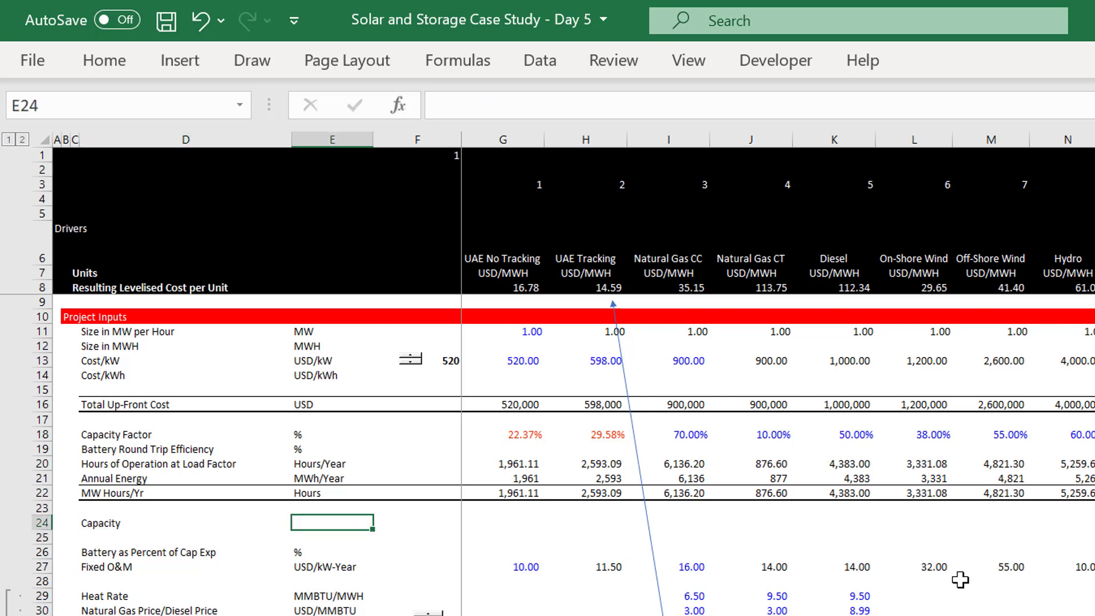
key(Right)
key(Right)
key(Right)
key(Right)
key(Right)
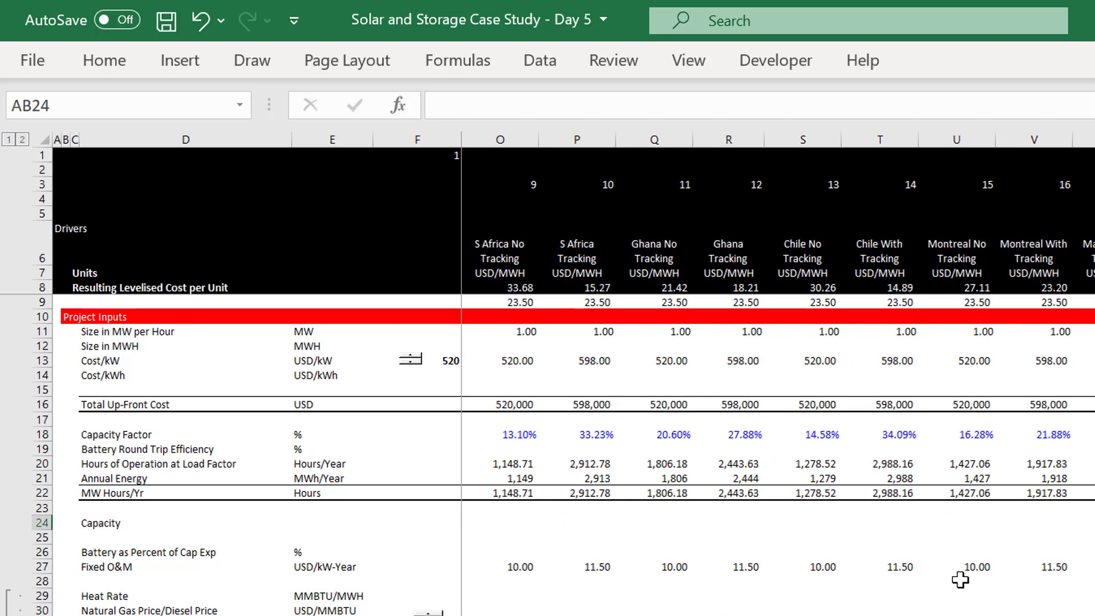
key(Left)
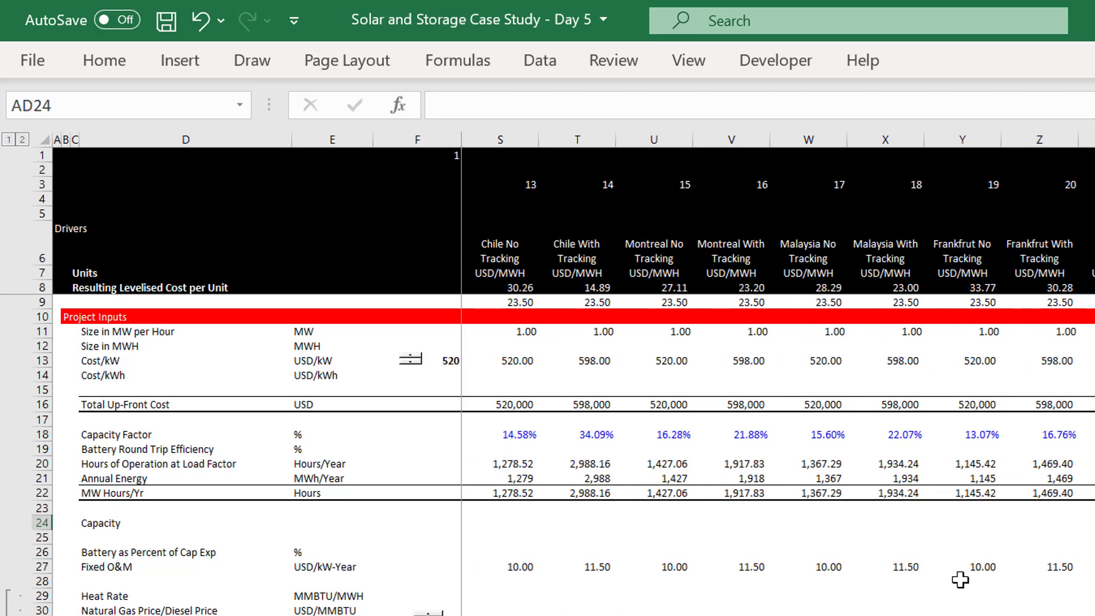
text(1)
key(Return)
Review the ancillary service battery's MWH size, capacity and percent of cap exp inputs in column AD
key(Up)
key(ctrl+Up)
key(Down)
key(Down)
key(Down)
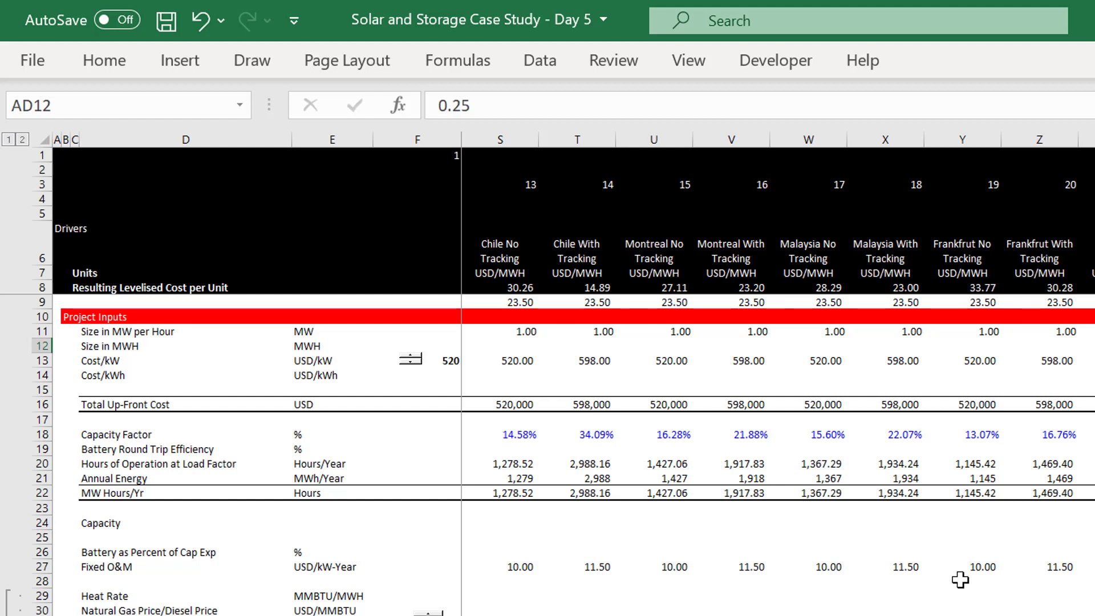
key(Down)
key(Down)
key(Down)
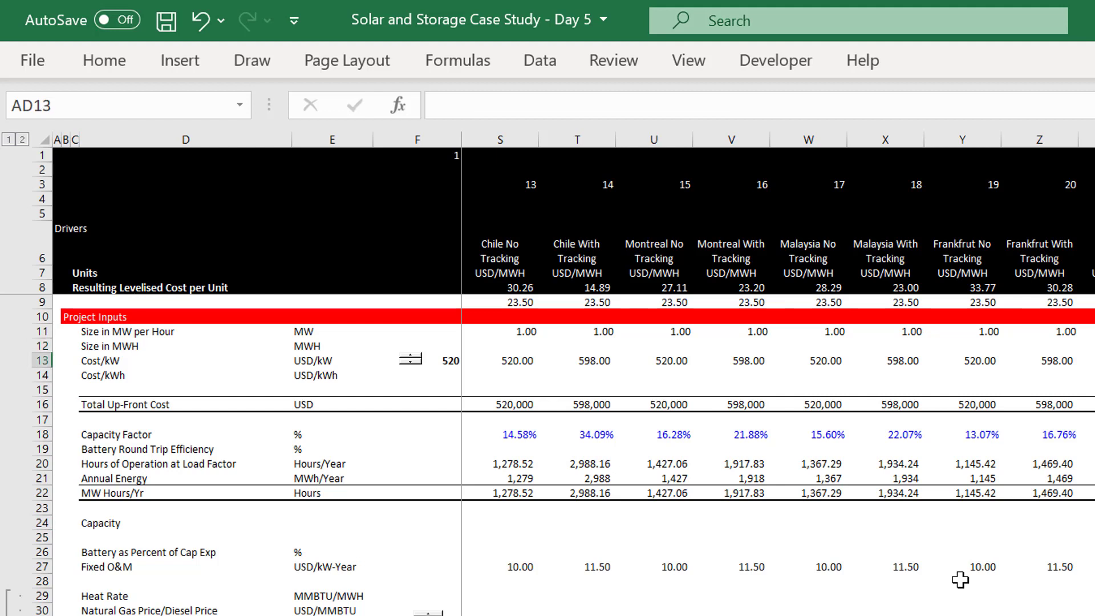
key(ctrl+Down)
key(Down)
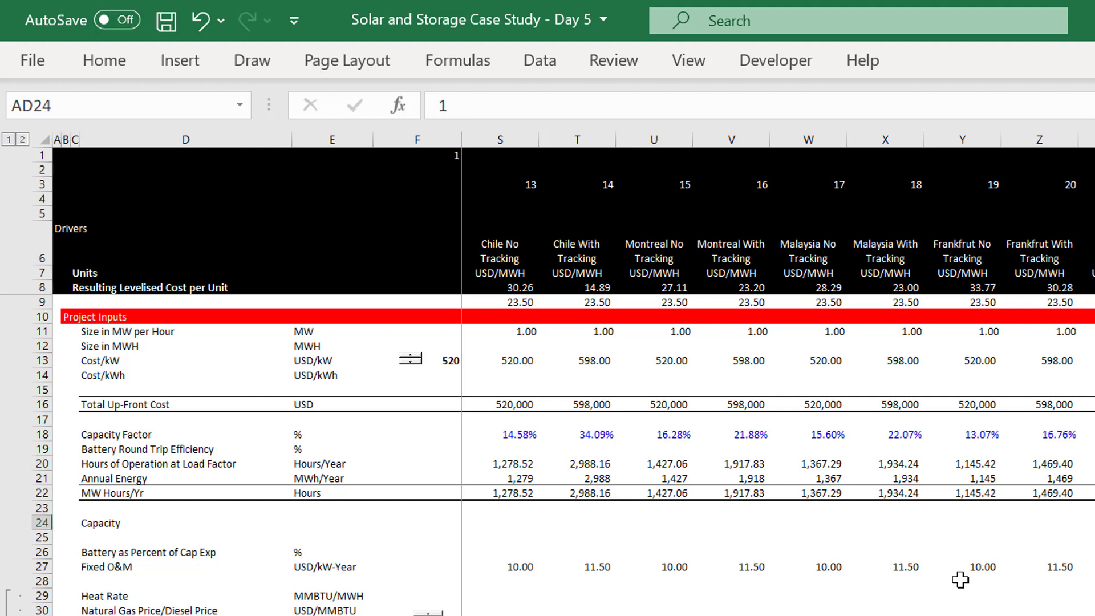
key(Up)
key(Up)
key(ctrl+Up)
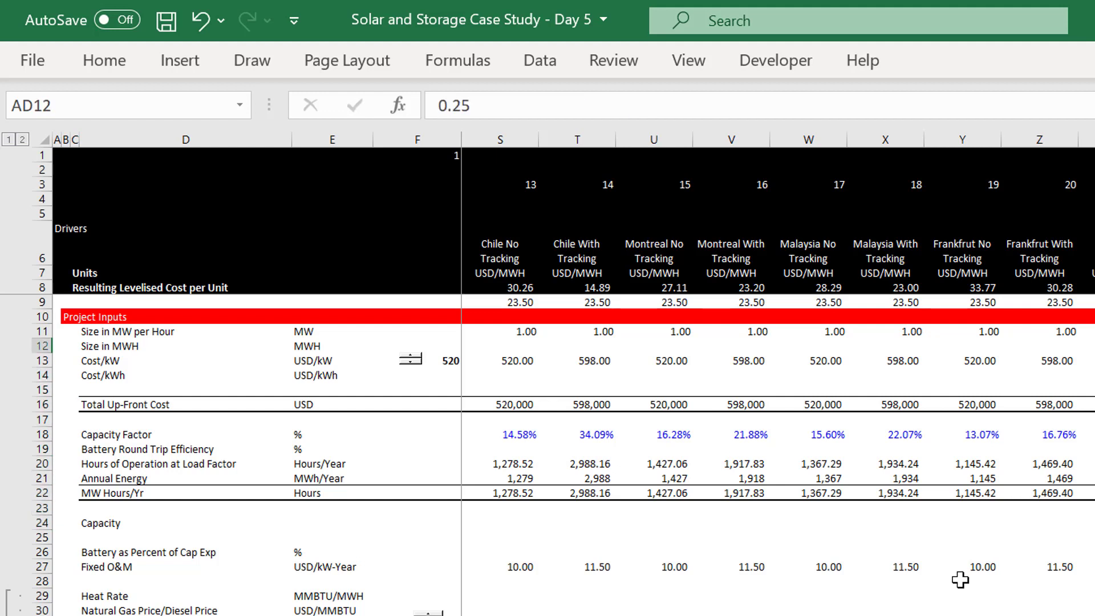
key(Down)
key(ctrl+Down)
key(ctrl+Down)
key(Down)
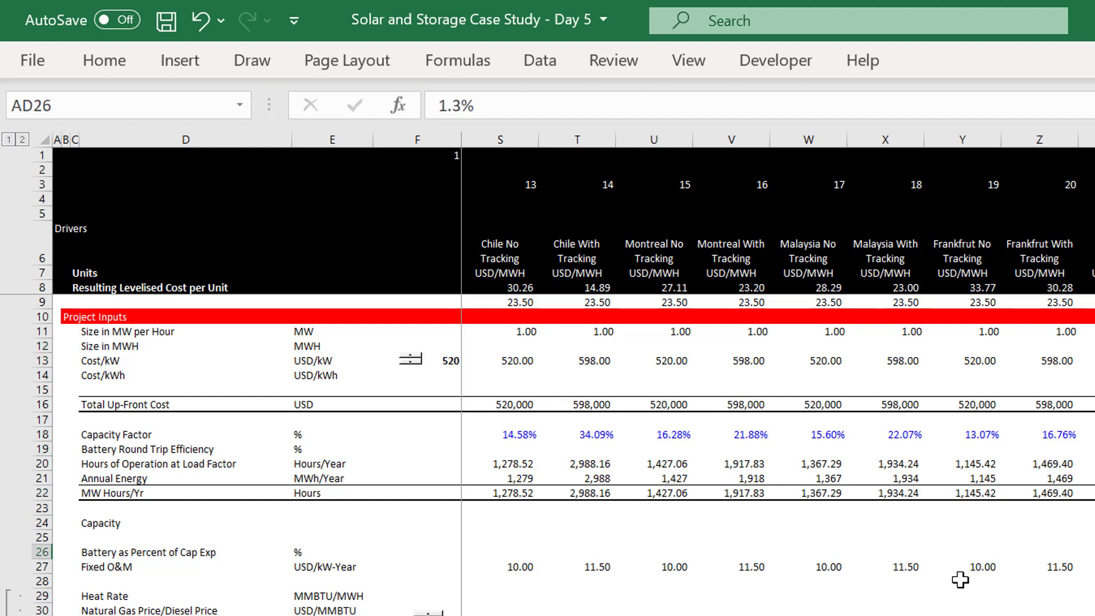
key(Up)
key(Up)
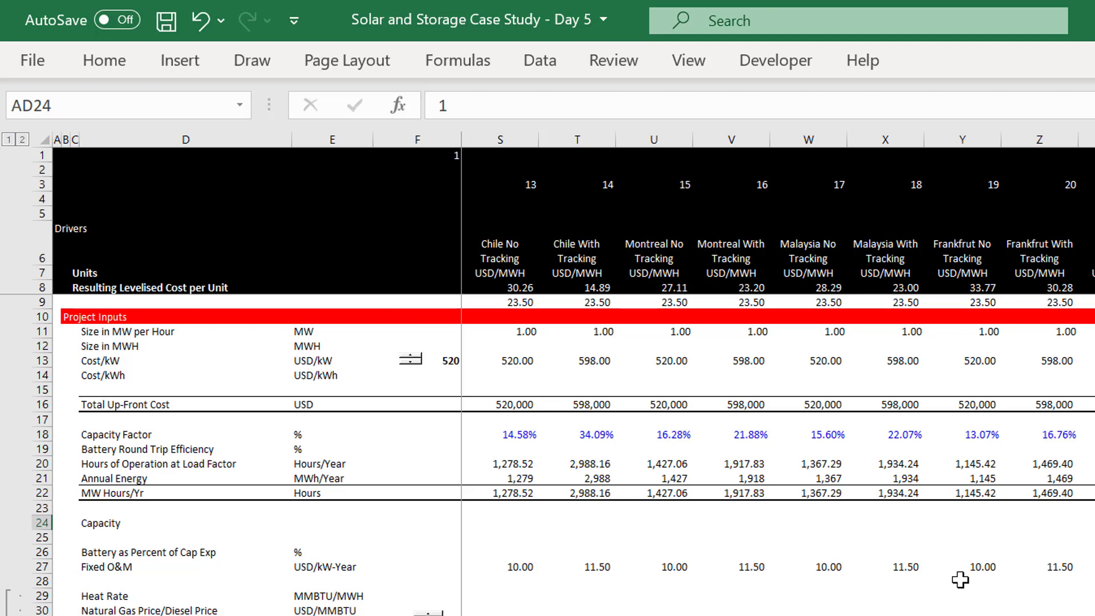
Look through the battery's capital charge inputs in column AD, down to the after-tax-shield capital recovery in row 73
key(Down)
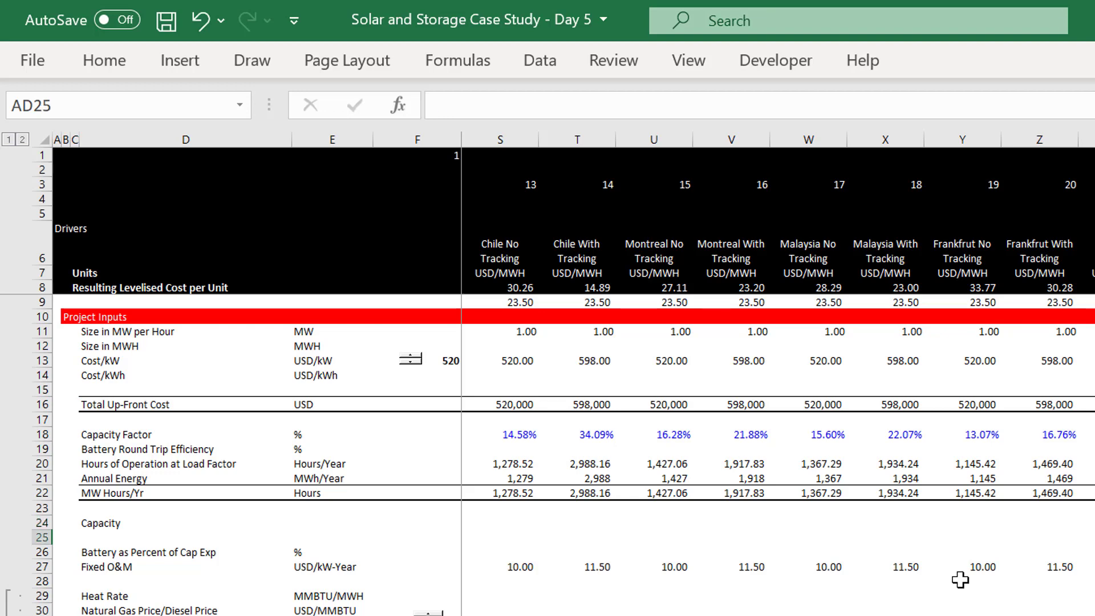
key(ctrl+Down)
key(ctrl+Down)
key(Down)
key(Down)
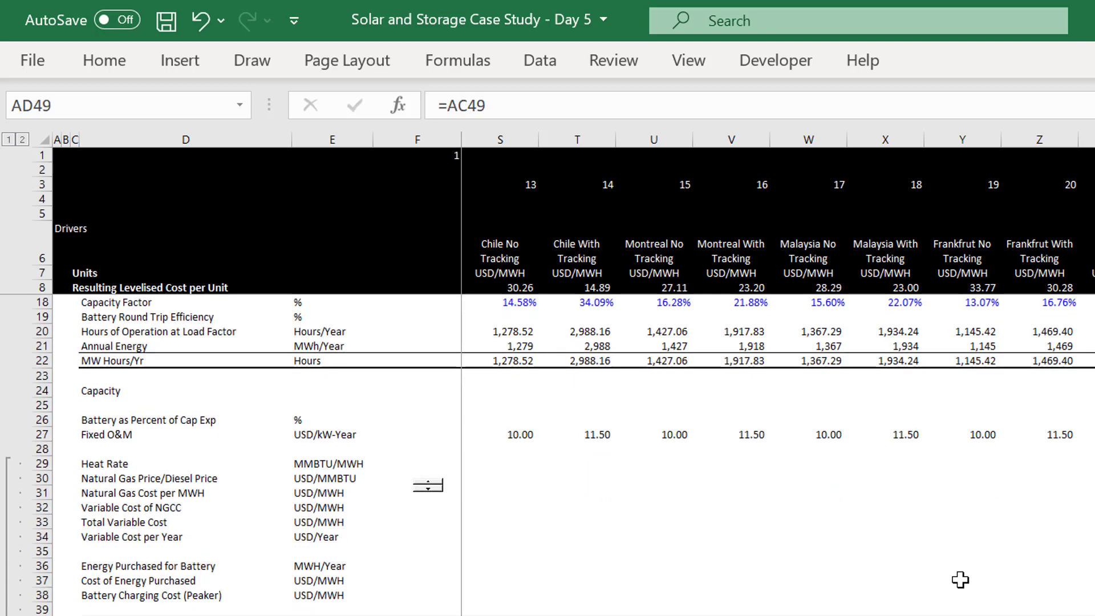
key(ctrl+Down)
key(ctrl+Down)
key(Up)
key(Up)
key(ctrl+Up)
key(Up)
key(Up)
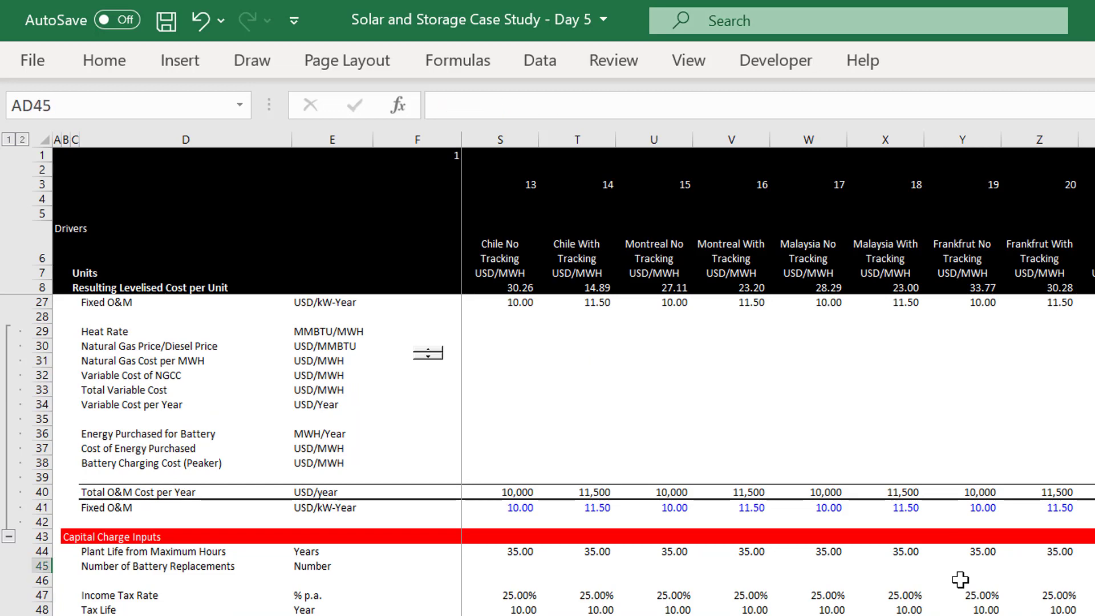
key(Up)
key(Down)
key(ctrl+Down)
key(Down)
key(Down)
key(Down)
key(Down)
key(Down)
key(ctrl+Down)
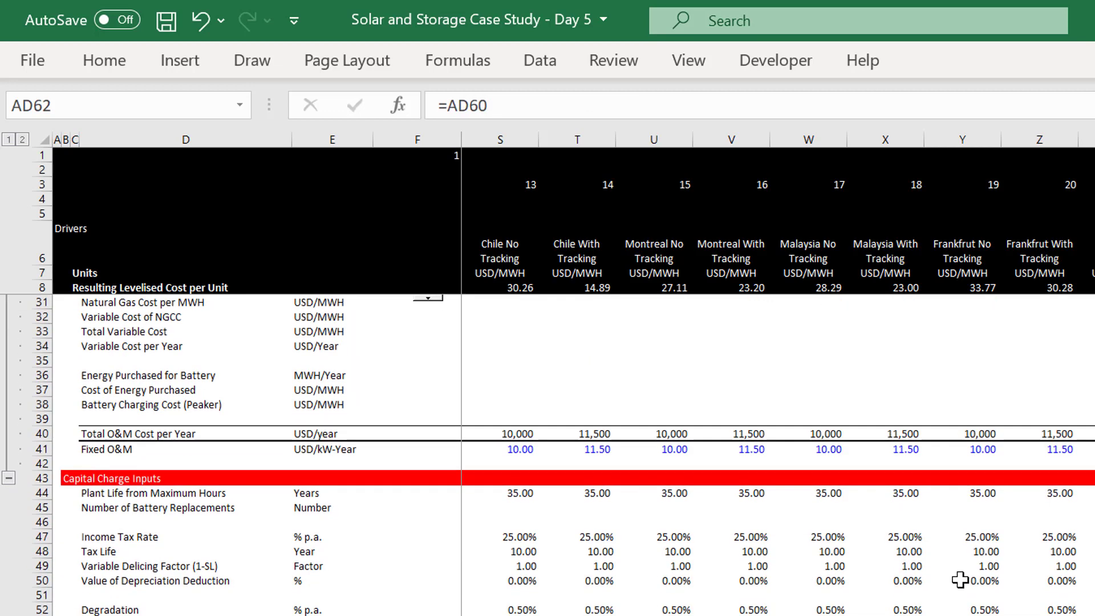
key(Up)
key(Up)
key(Down)
key(Down)
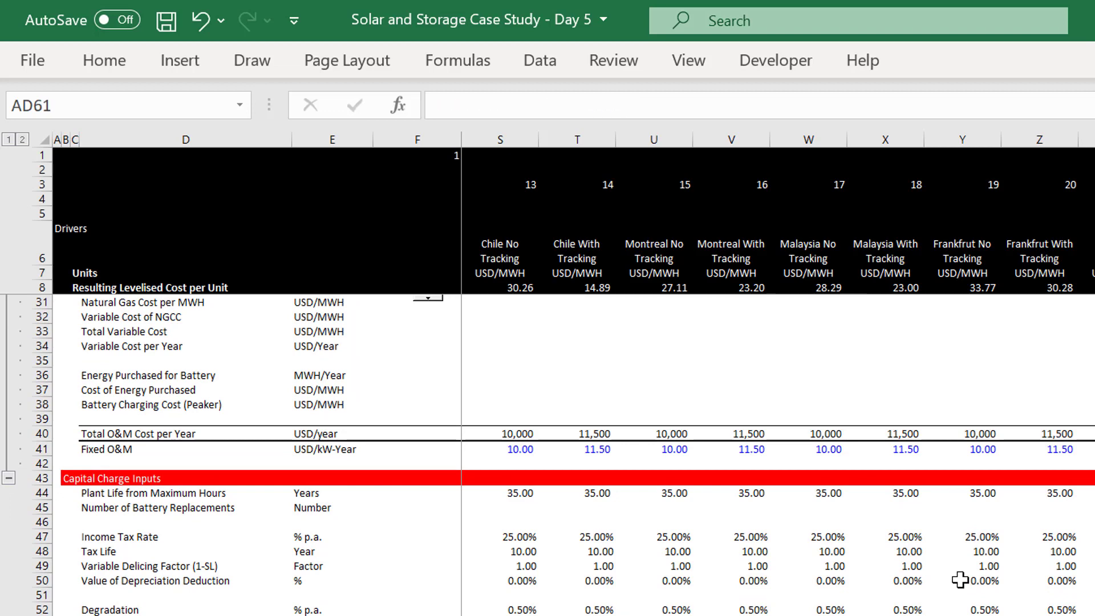
key(Down)
key(ctrl+Down)
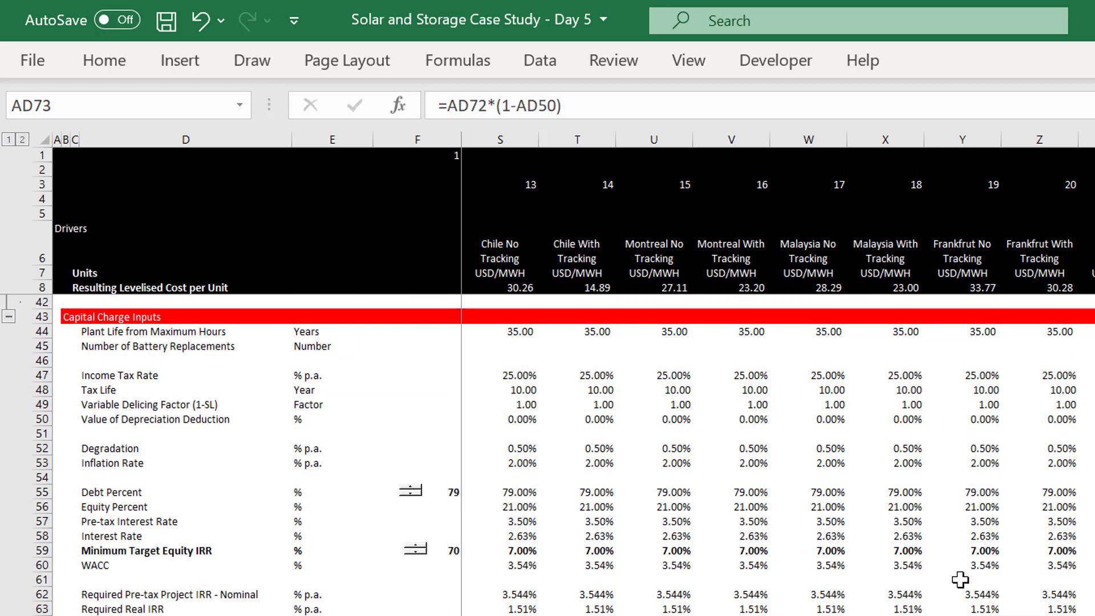
Examine the battery's formulas for total capital to be recovered, nominal recovery and after-tax-shield recovery in AD71:AD73
key(Up)
key(Up)
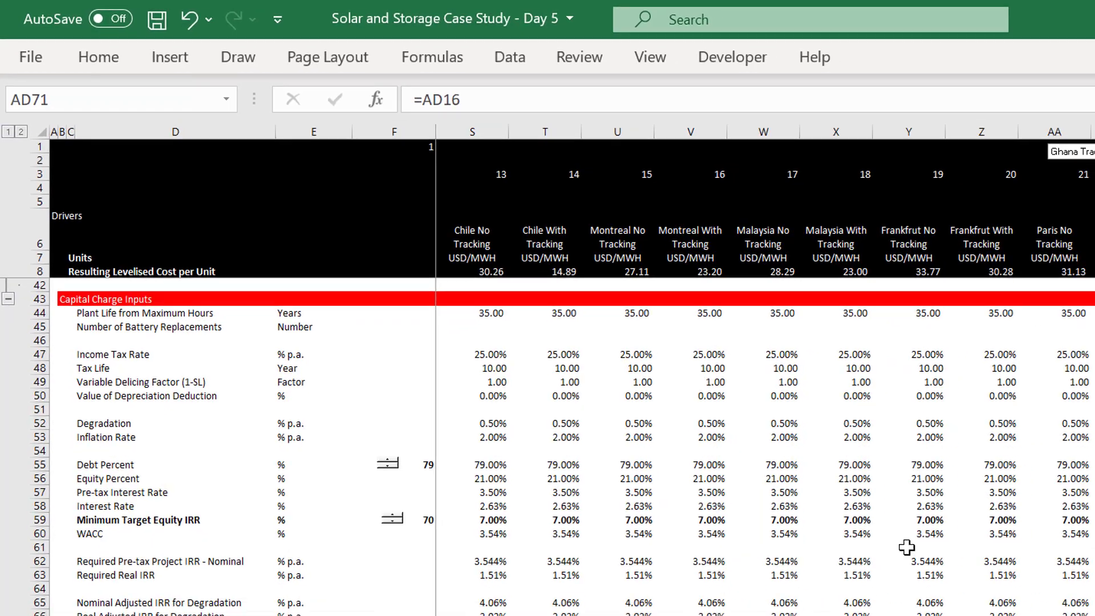
key(Down)
key(Down)
key(Down)
key(Down)
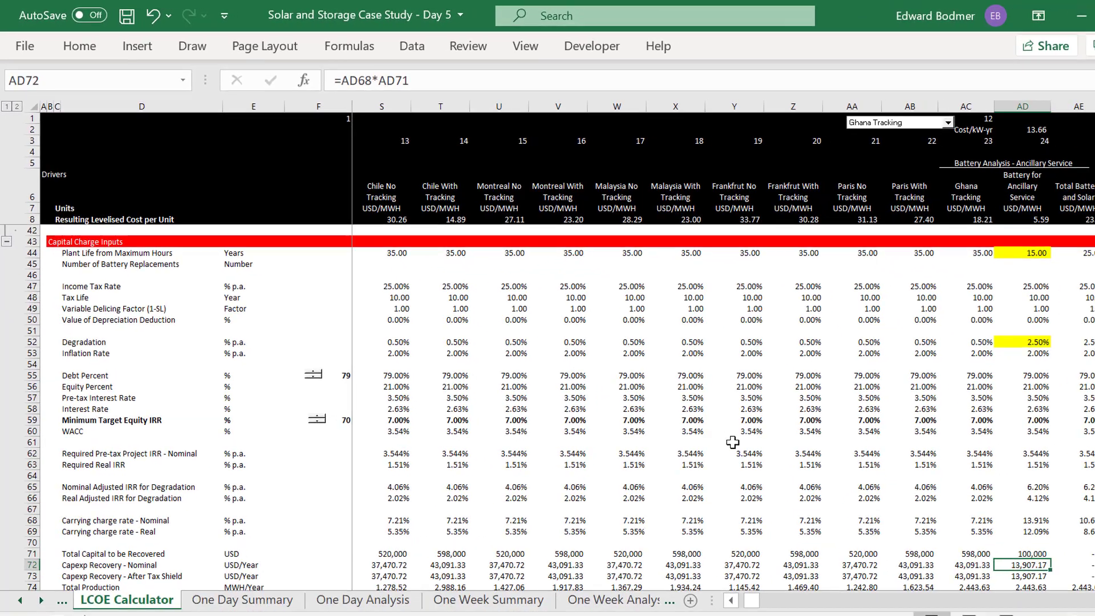
key(Up)
key(Up)
key(Up)
key(Up)
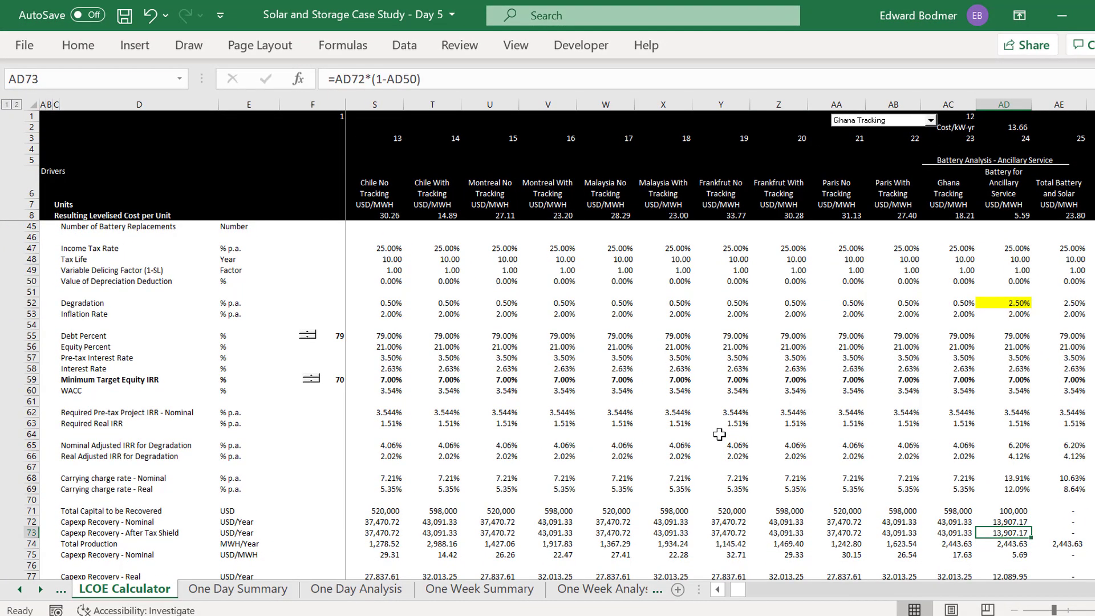
key(Down)
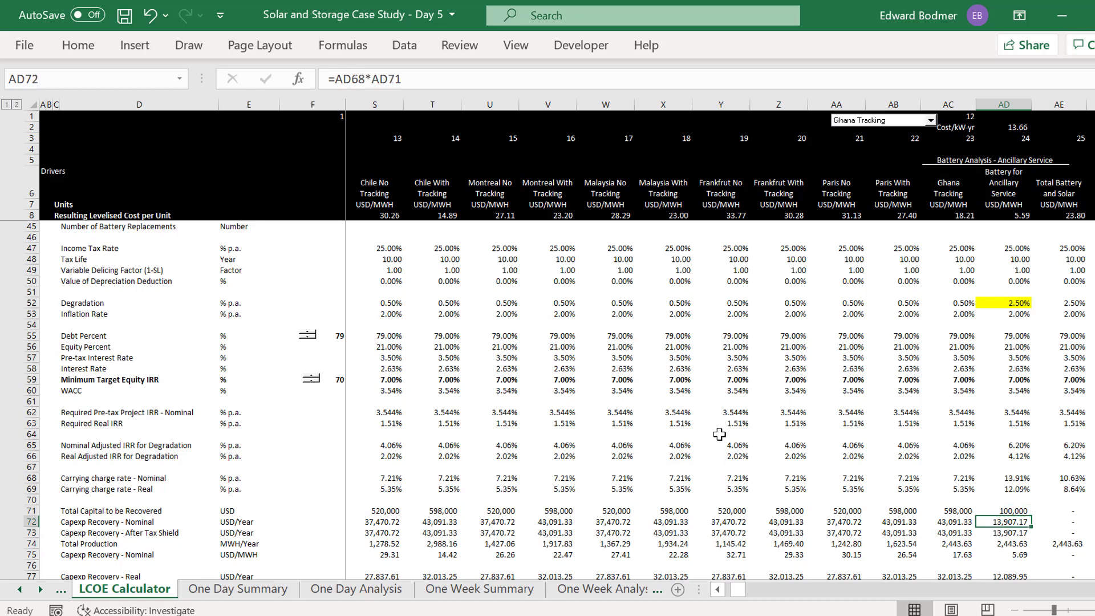
Select the nominal recovery, after-tax-shield recovery and total production rows 72 to 74 across all technologies, starting at G72
key(ctrl+Left)
key(Left)
key(Right)
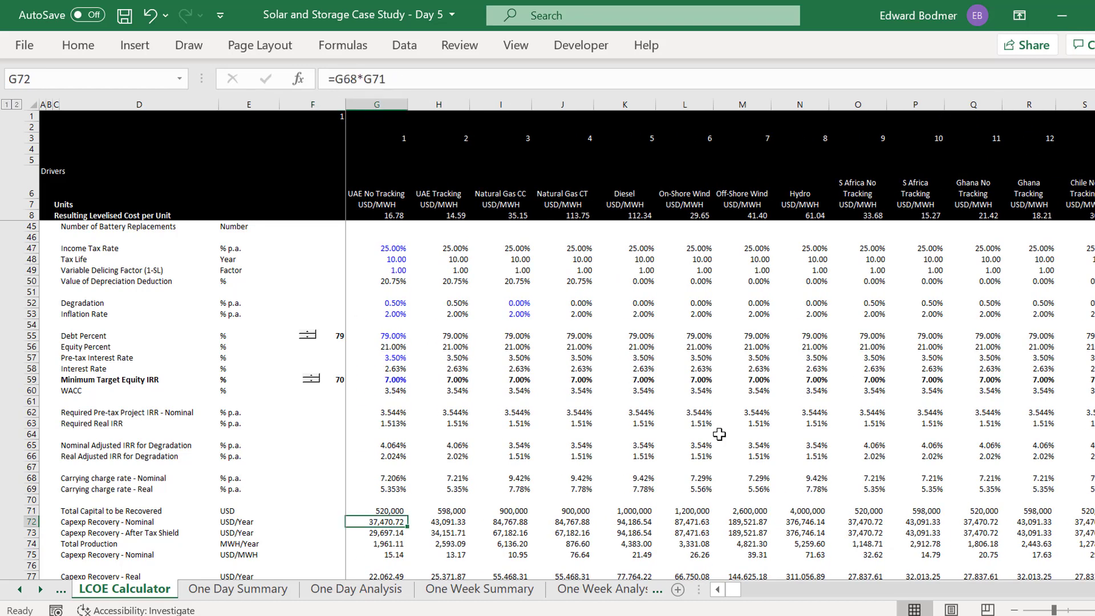
key(shift+Down)
key(shift+Down)
key(ctrl+shift+Right)
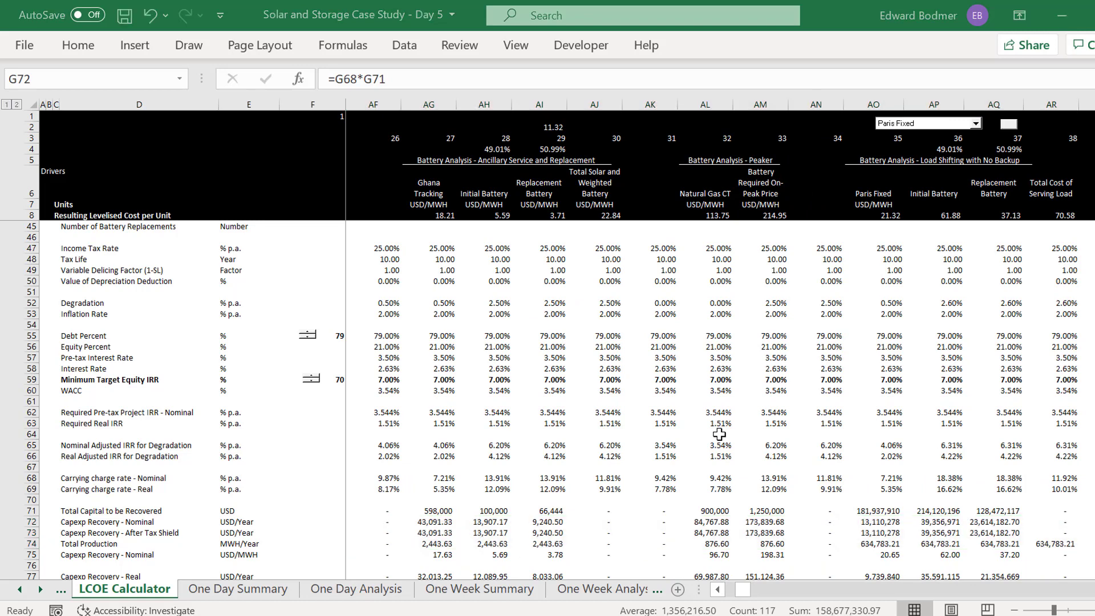
Return to the battery's nominal Capexp Recovery in AD72 and compare it with the total capital to be recovered in AD71
key(Right)
key(Right)
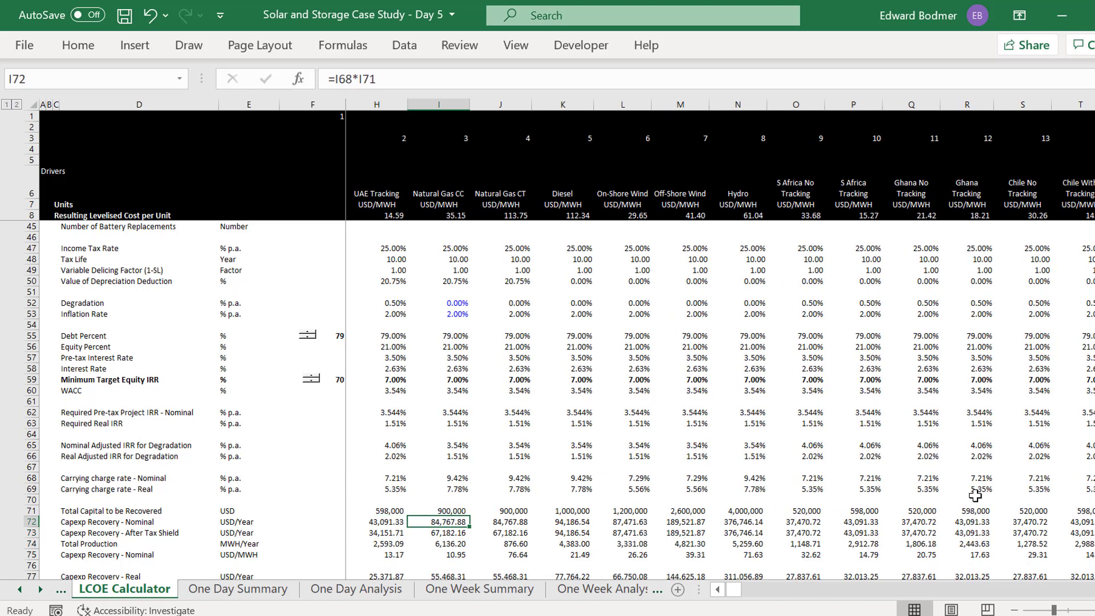
key(Right)
key(Right)
key(Right)
key(Right)
key(Right)
key(Right)
key(Right)
key(Right)
key(Right)
key(Right)
key(Right)
key(Right)
key(Right)
key(Right)
key(Right)
key(Right)
key(Right)
key(Right)
key(Right)
key(Right)
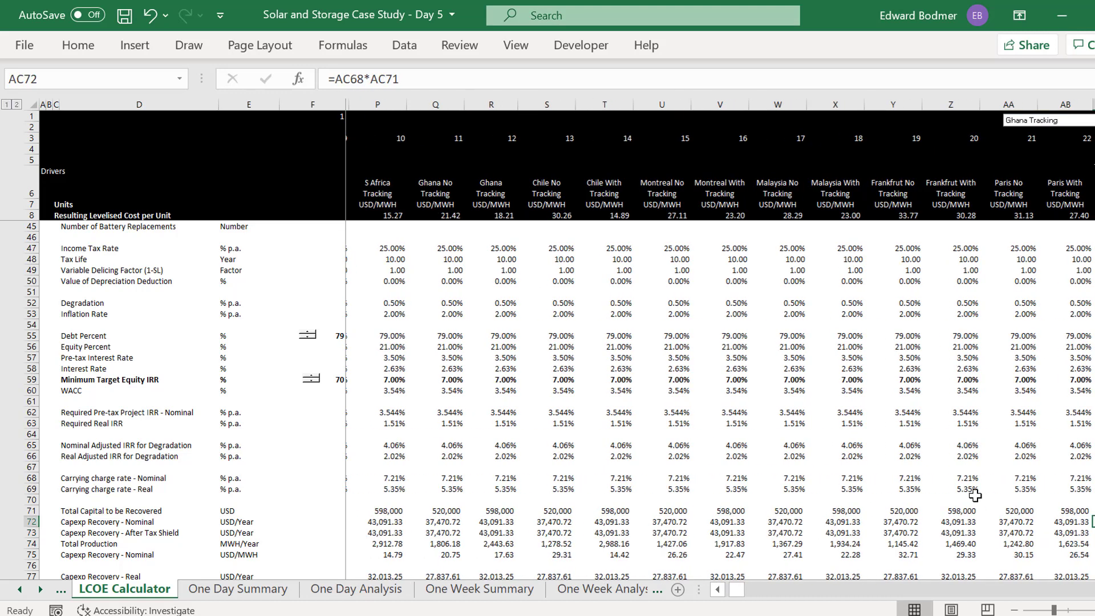
key(Right)
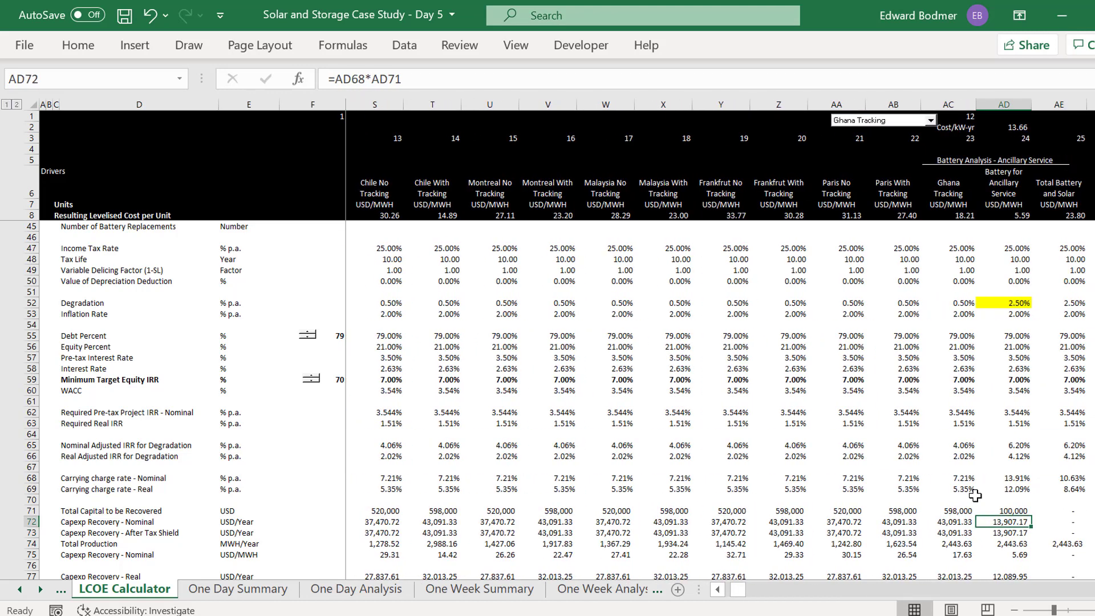
key(Up)
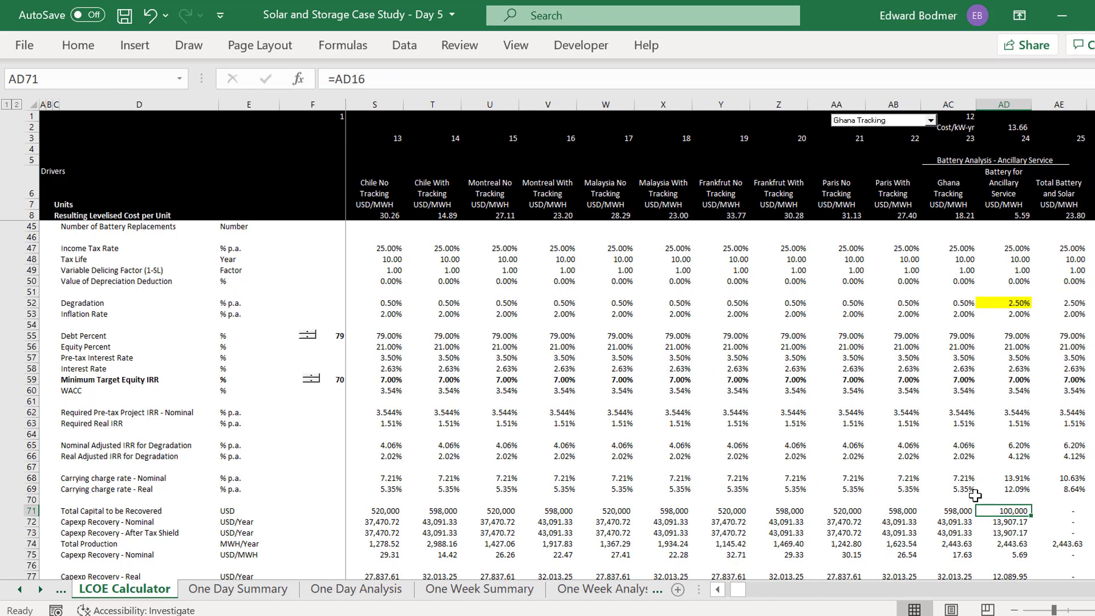
key(Down)
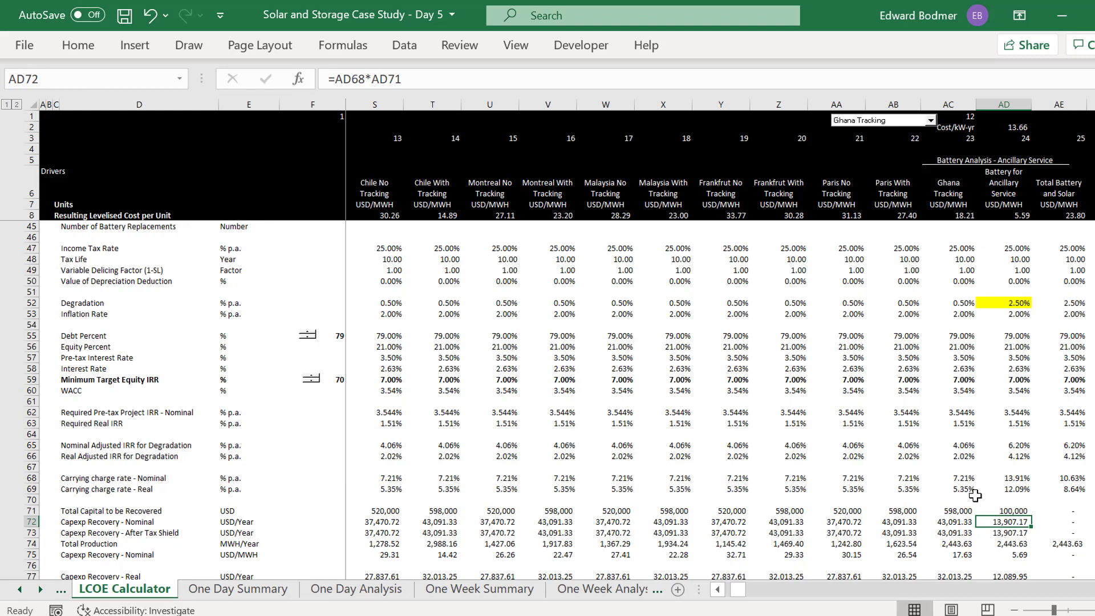
Look through the battery's project and O&M inputs above row 42, and return to the real Capexp Recovery per MWh in AD78
key(Page_Up)
key(Down)
key(Down)
key(Down)
key(Down)
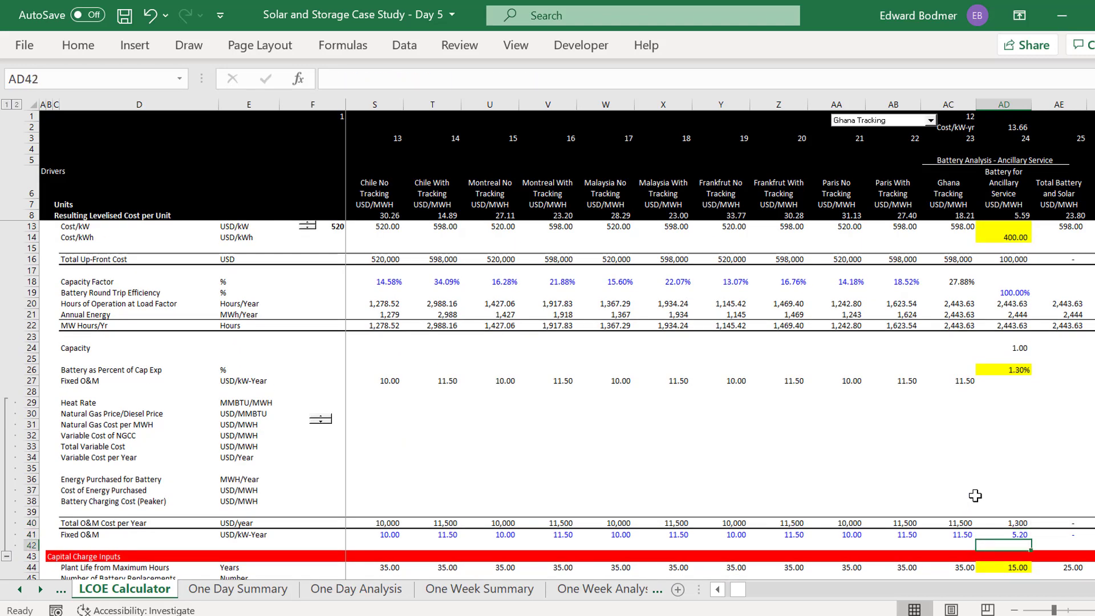
key(Page_Down)
key(Down)
key(Down)
key(Down)
key(Down)
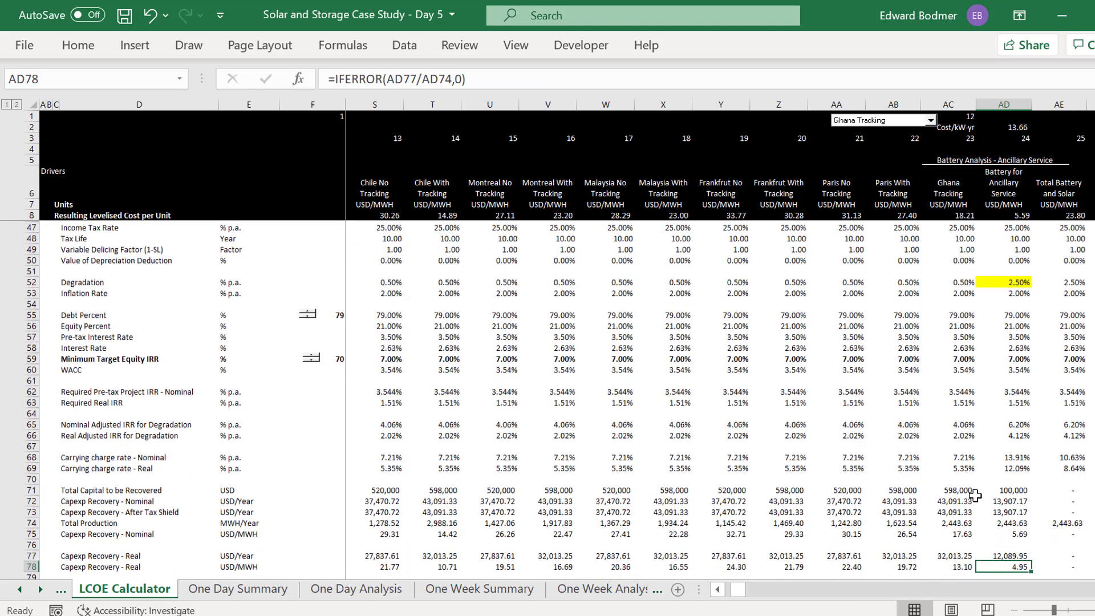
Examine the battery's capital recovery and O&M cost formulas from AD72 down to the real degradation O&M cost in AD83
key(Up)
key(Up)
key(Up)
key(Up)
key(Up)
key(Up)
key(Up)
key(Up)
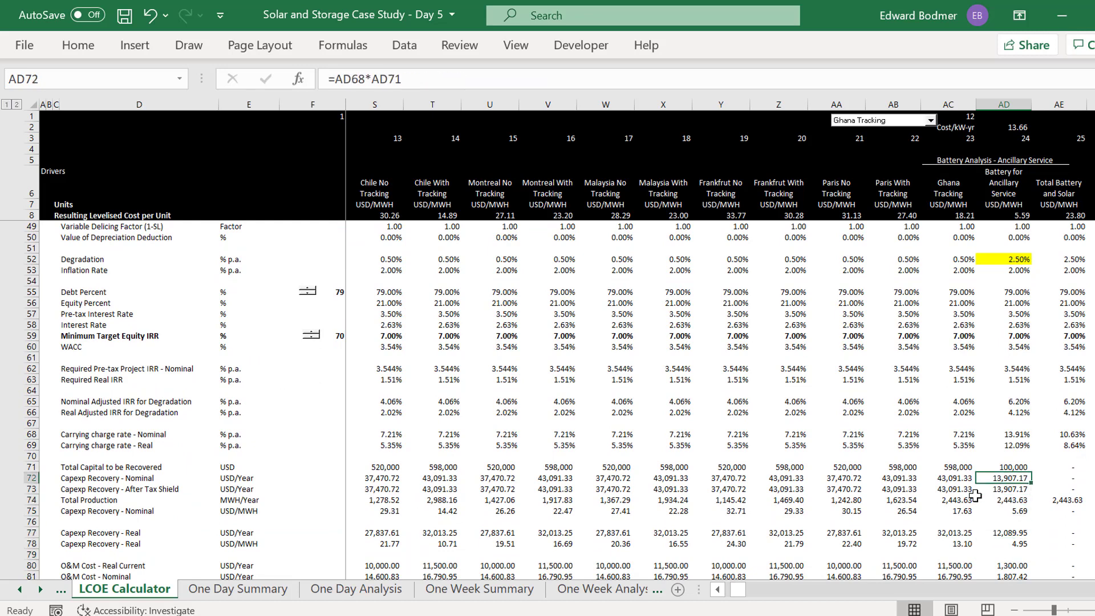
key(Down)
key(Down)
key(Down)
key(Down)
key(Down)
key(Down)
key(Down)
key(Down)
key(Down)
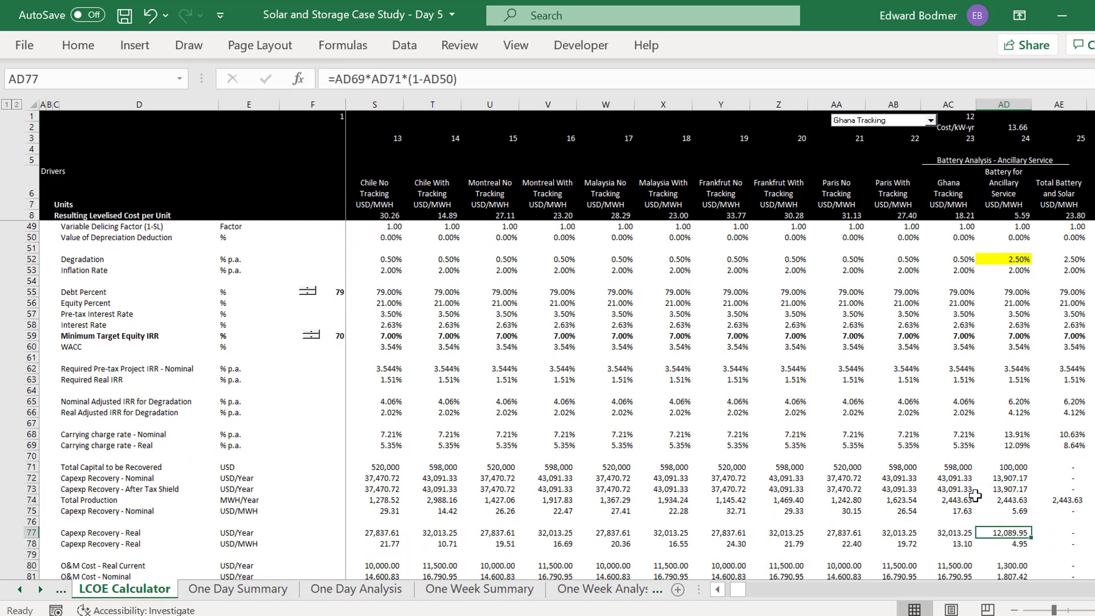
key(Down)
key(Down)
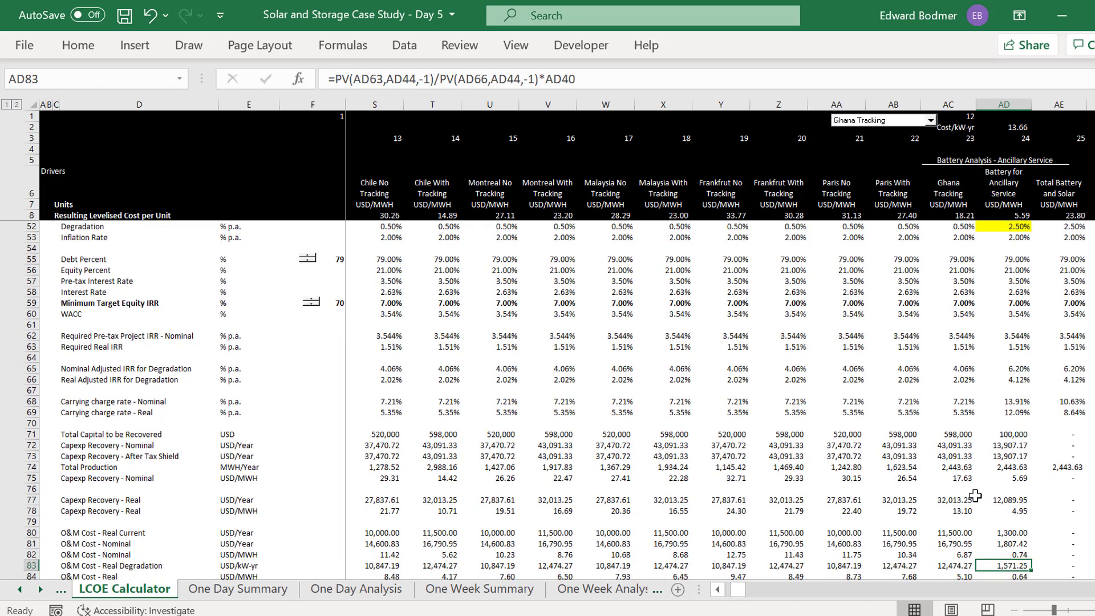
Examine the battery's formulas for after-tax-shield recovery, total production and nominal recovery per MWh in AD73:AD75
key(Up)
key(Up)
key(Up)
key(Up)
key(Up)
key(Up)
key(Up)
key(Up)
key(Up)
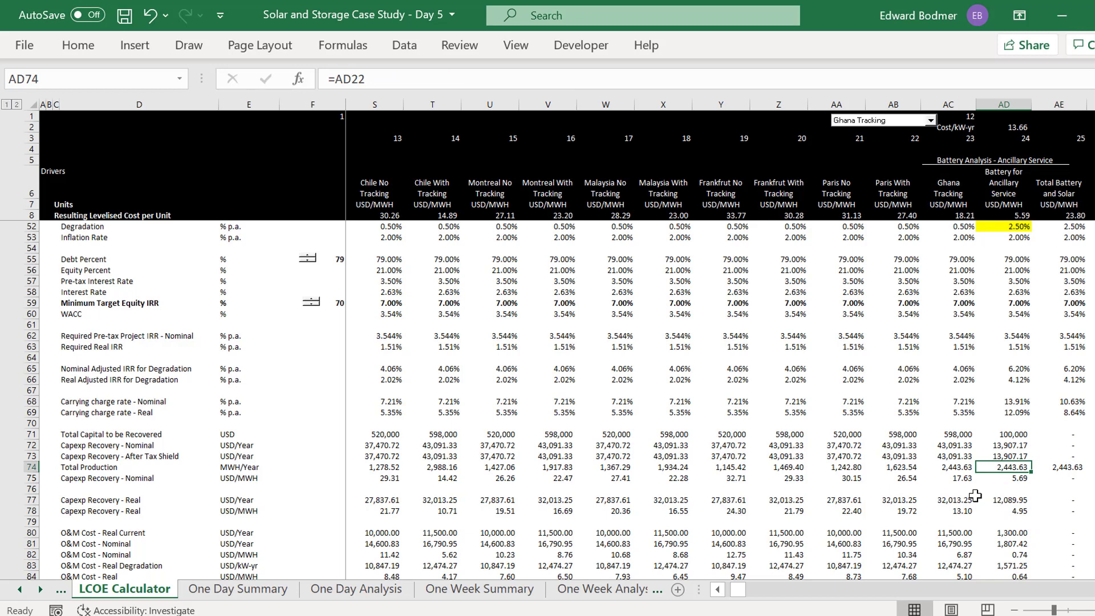
key(Down)
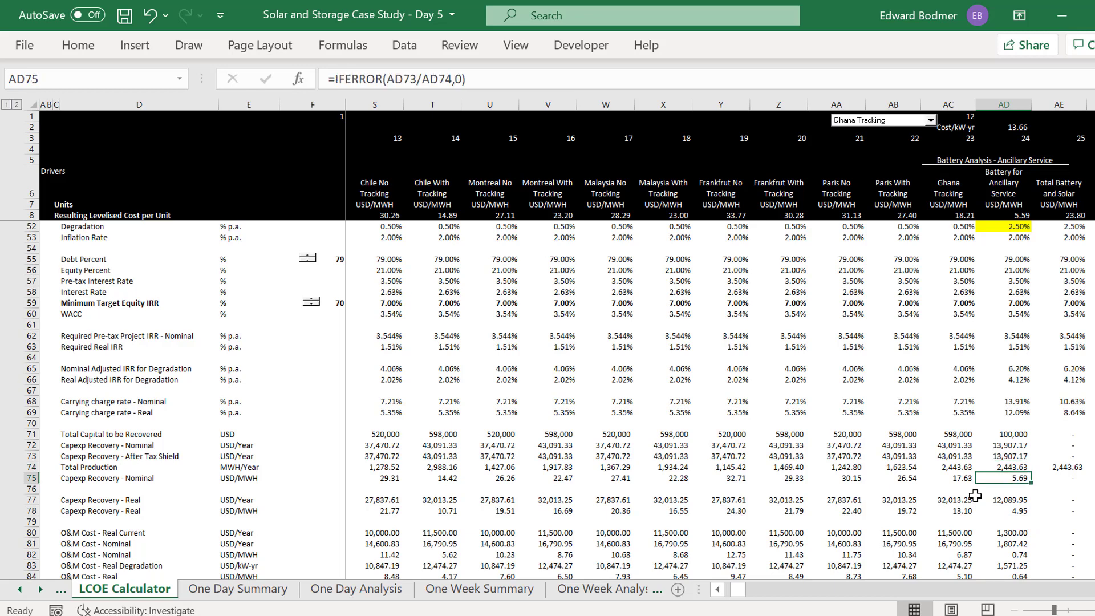
key(Up)
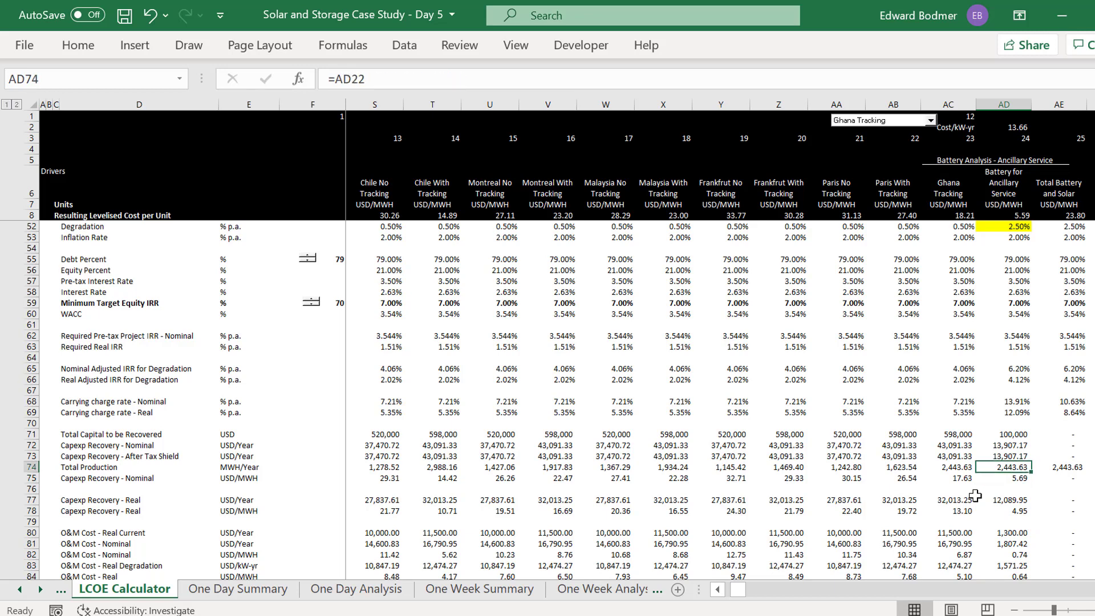
key(Up)
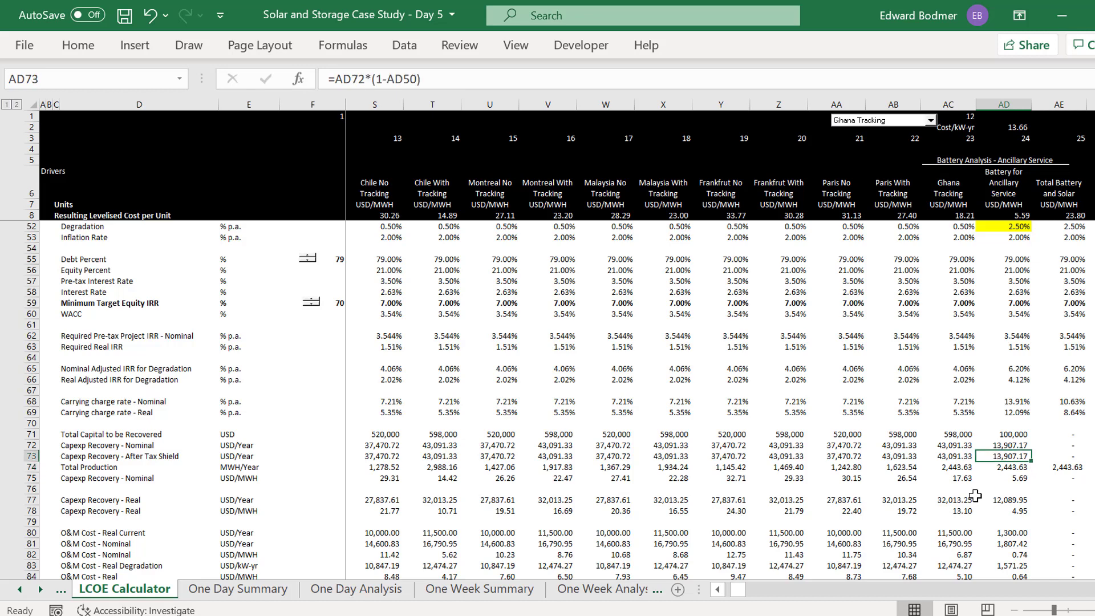
key(Down)
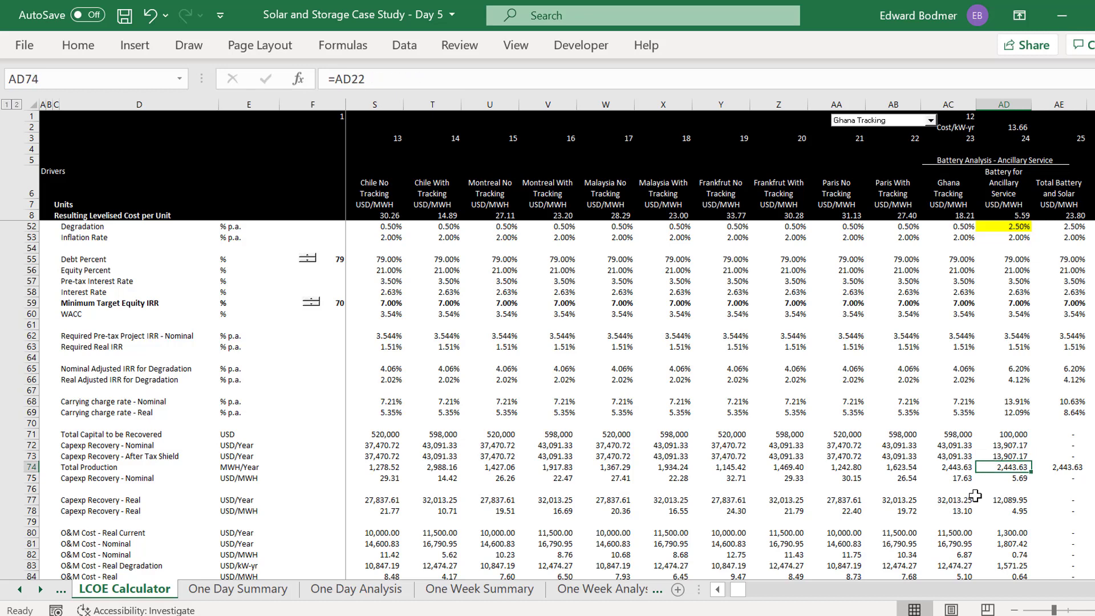
Review the battery's real recovery and O&M cost rows down to the real LCOE formula in AD86
key(Down)
key(Down)
key(Down)
key(Down)
key(Down)
key(Down)
key(Down)
key(Down)
key(Down)
key(Down)
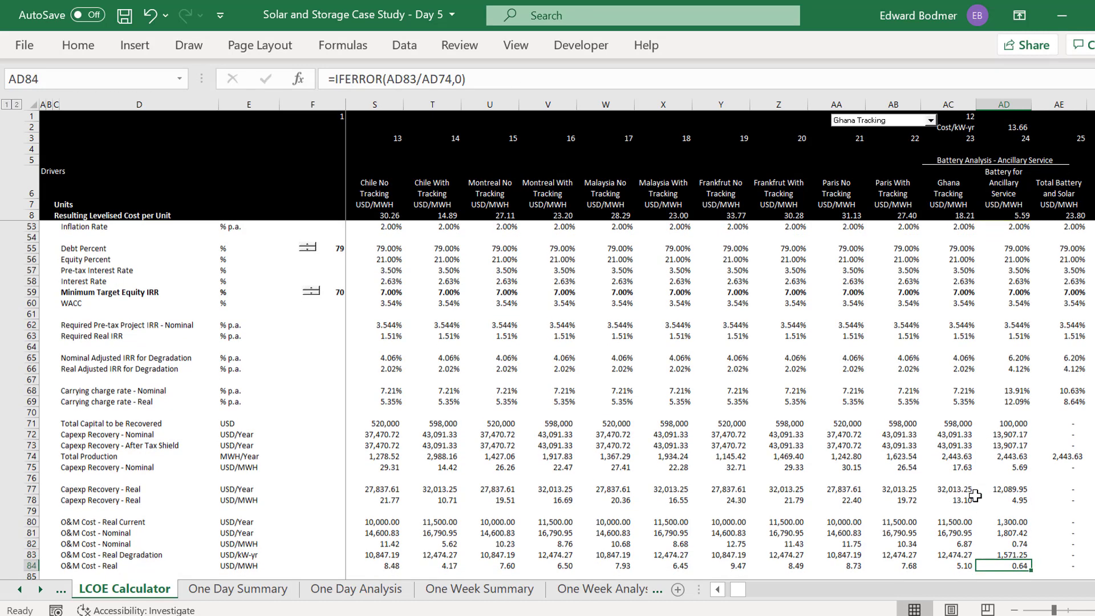
key(Down)
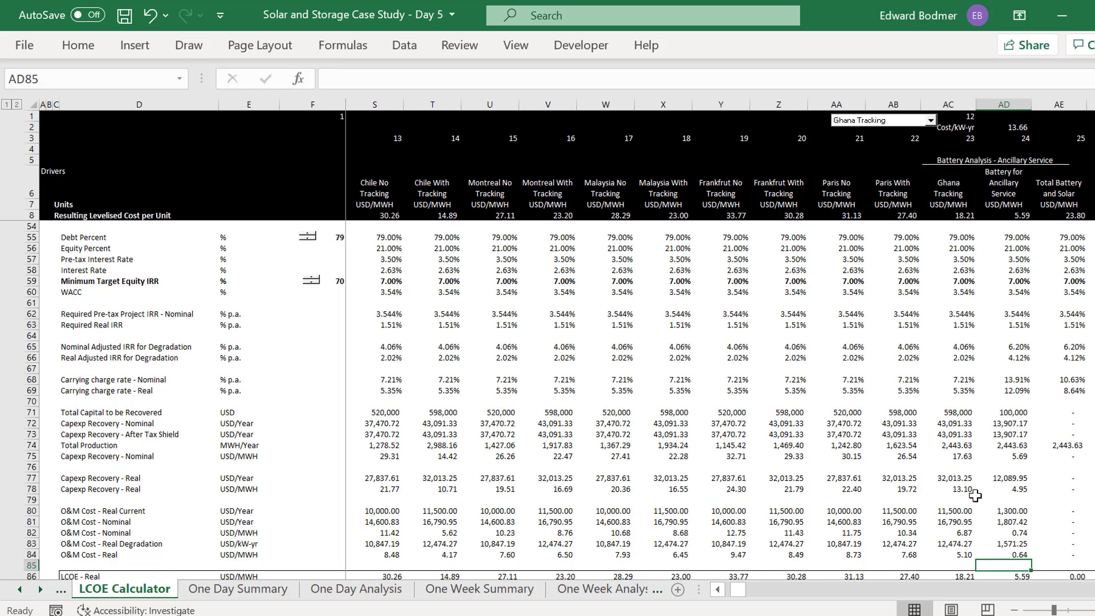
key(Up)
key(Up)
key(Up)
key(Up)
key(Up)
key(Up)
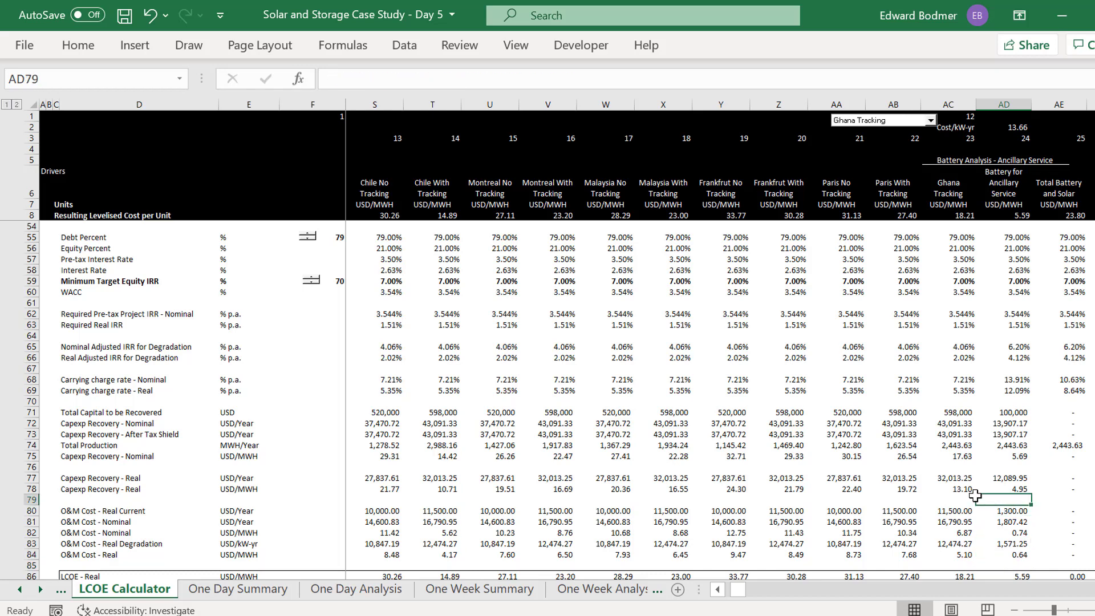
key(Down)
key(Down)
key(Down)
key(Down)
key(Down)
key(Down)
key(Down)
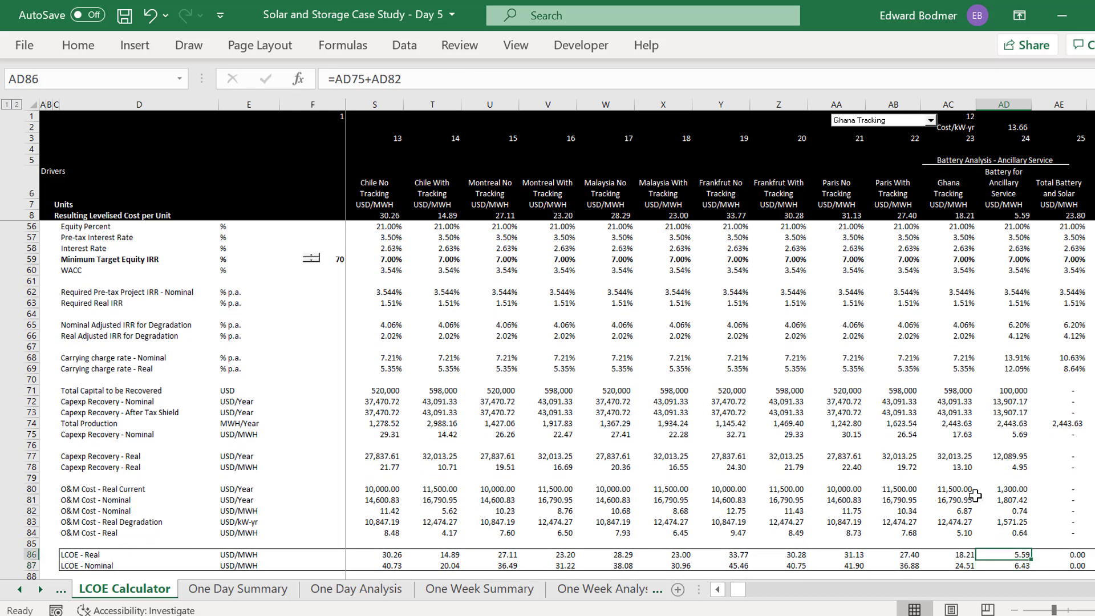
Replace the battery's Total Production formula in AD74 with a link to the capacity input, =AD24
key(Up)
key(Up)
key(Up)
key(Up)
key(Up)
key(Up)
key(Up)
key(Up)
key(Up)
key(Up)
key(Up)
key(Up)
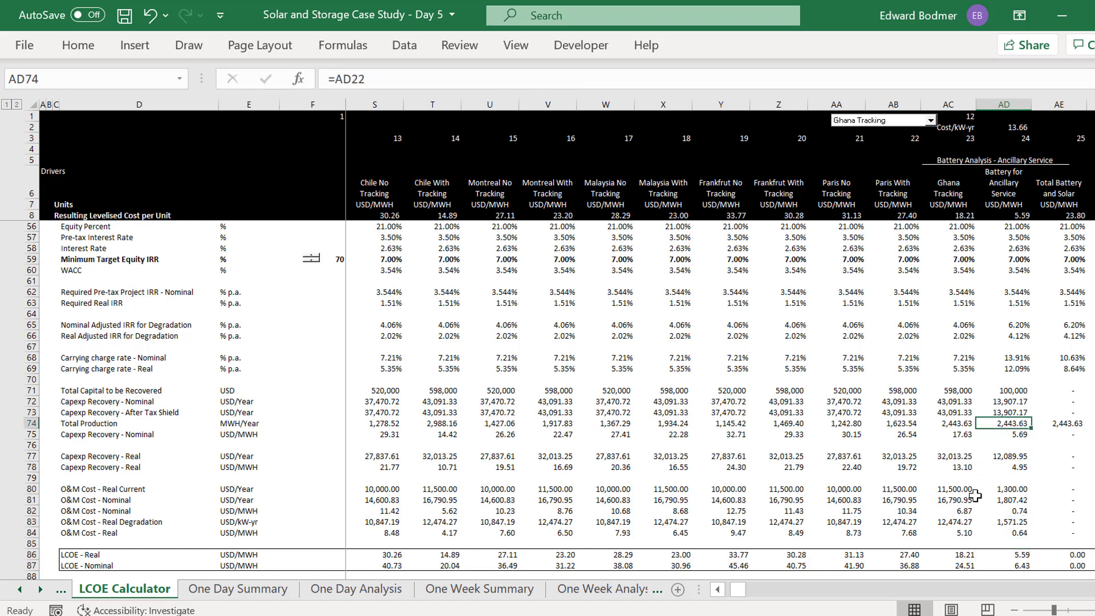
text(=)
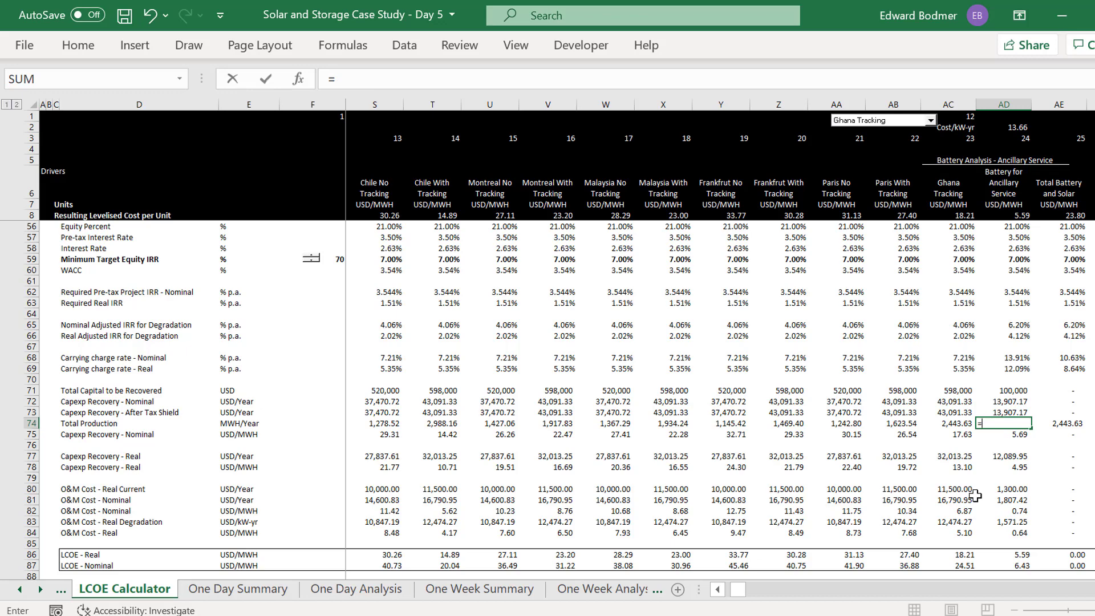
key(ctrl+Up)
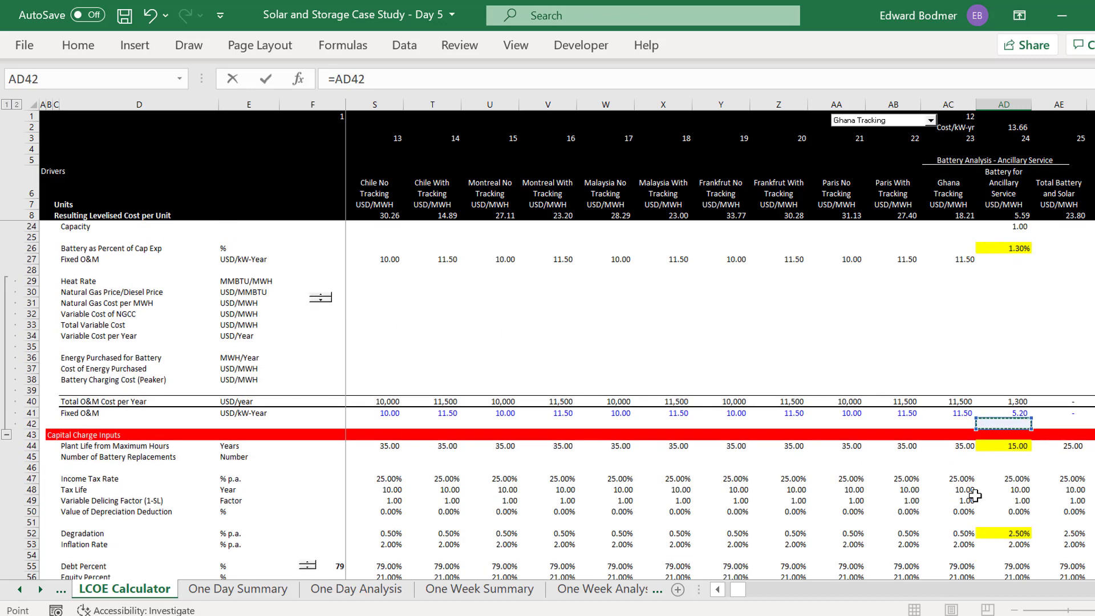
key(ctrl+Up)
key(ctrl+Up)
key(Down)
key(Down)
key(Down)
key(Down)
key(Down)
key(Down)
key(Down)
key(Down)
key(Down)
key(Down)
key(Down)
key(Down)
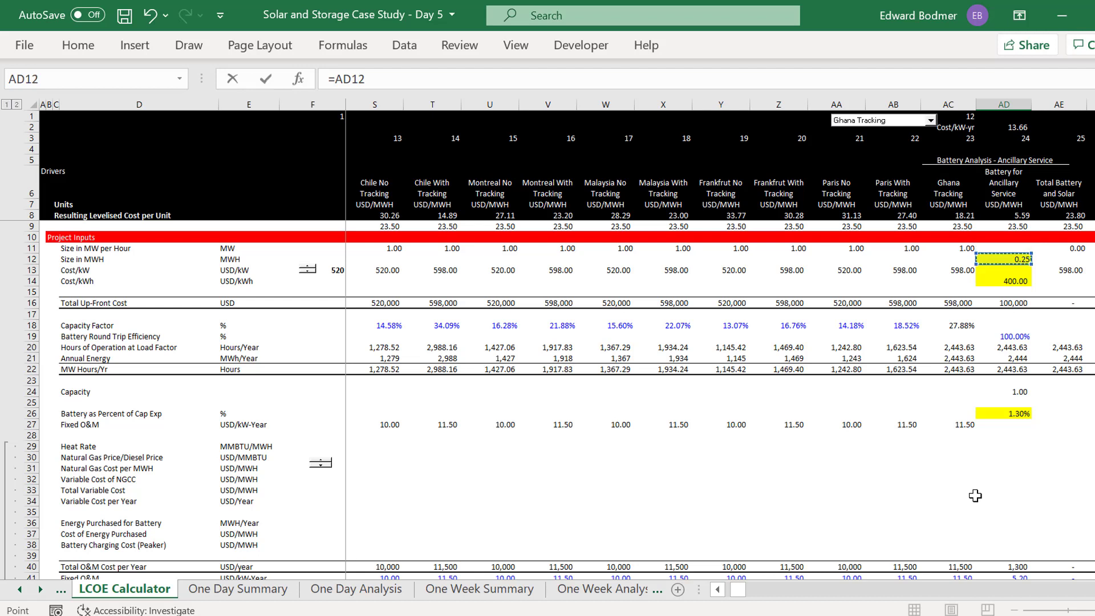
key(Down)
key(Down)
key(Down)
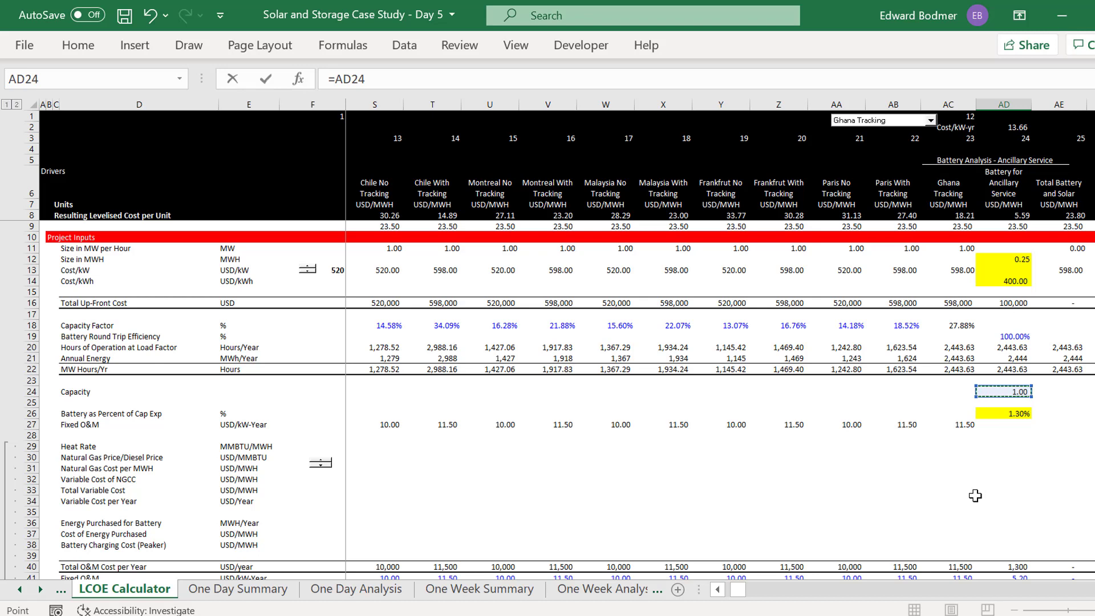
key(Return)
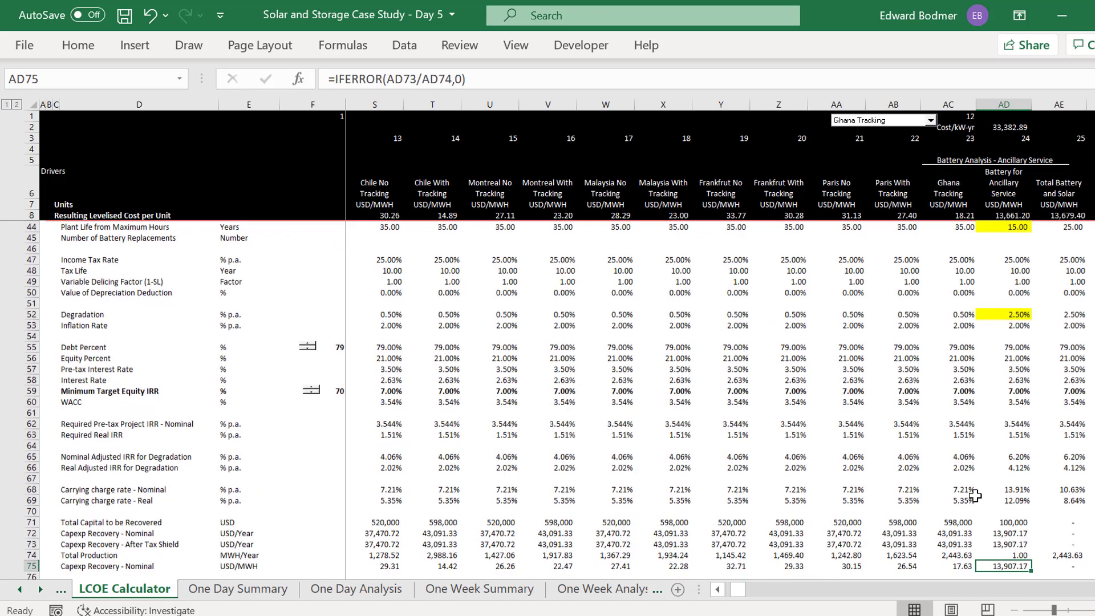
Check how the battery's nominal and real Capexp Recovery per unit in AD75 and AD78 respond to the new production link
key(Down)
key(Down)
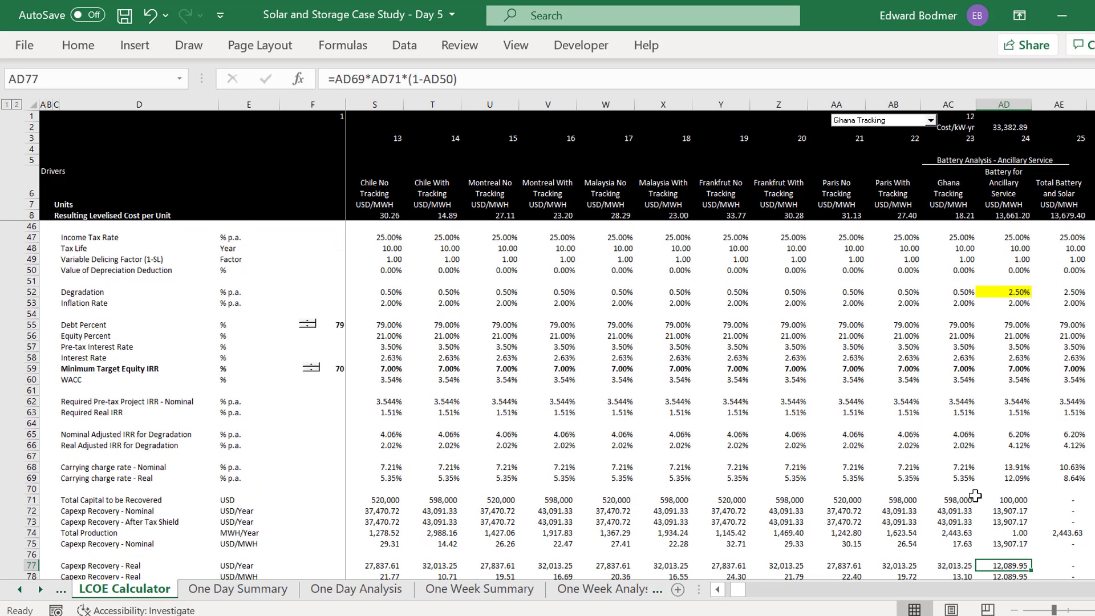
key(Up)
key(Up)
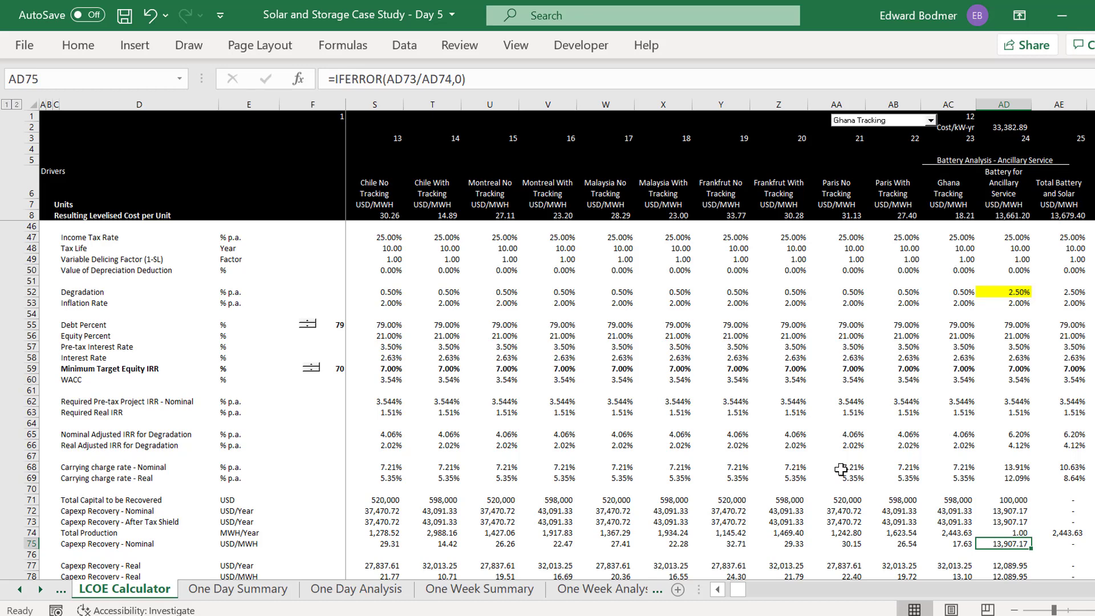
key(Up)
key(Down)
key(Up)
key(Down)
key(Down)
key(Down)
key(Down)
key(Down)
key(Down)
key(Down)
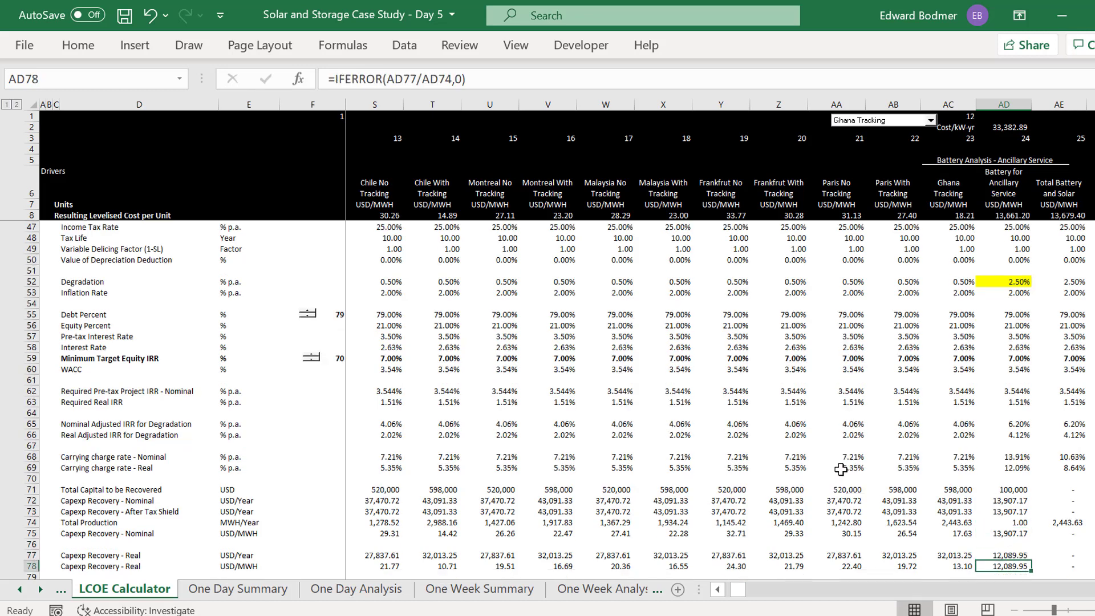
Check the battery's O&M costs per unit in rows 80 to 84 and the LCOE rows below them
key(Down)
key(Down)
key(Down)
key(Down)
key(Down)
key(Down)
key(Up)
key(Up)
key(Up)
key(Up)
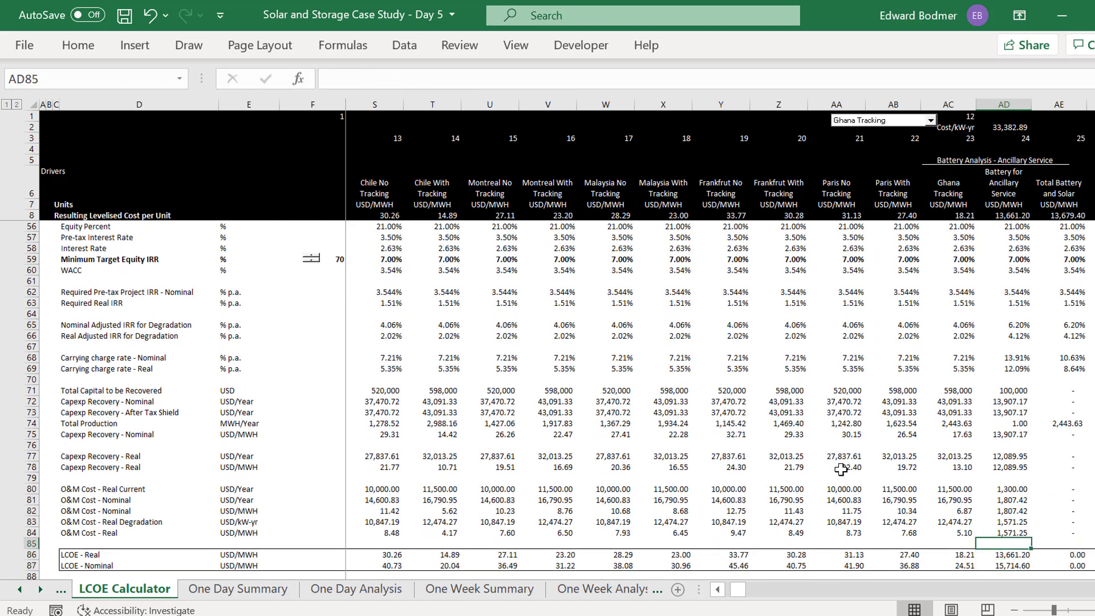
key(Down)
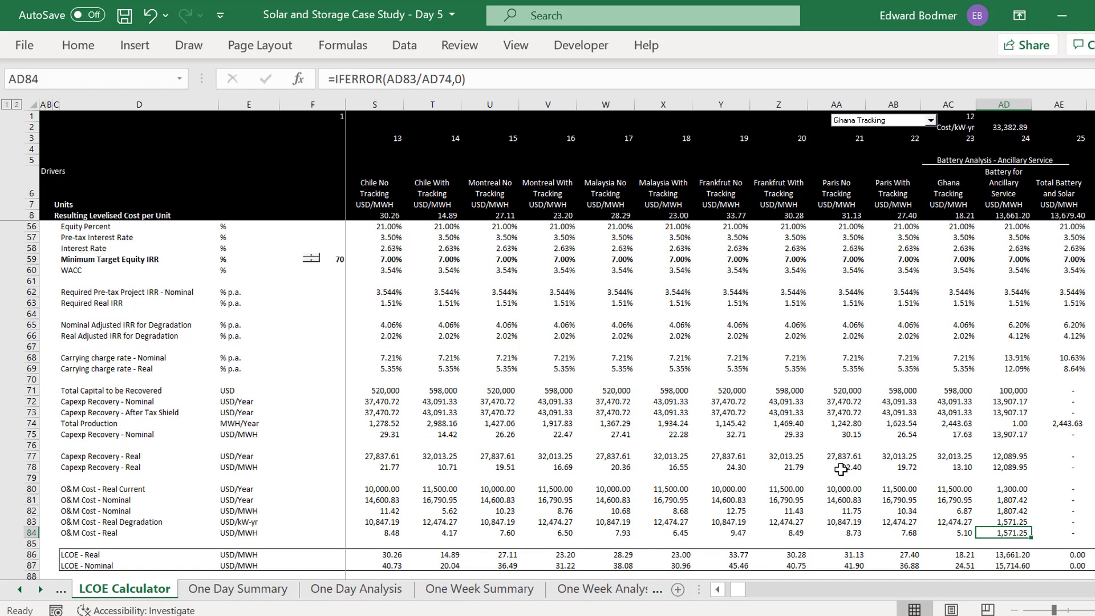
Convert the battery's Total Production in AD74 to kW by changing its formula to =AD24*1000
key(Up)
key(Up)
key(Up)
key(Up)
key(Up)
key(Up)
key(Up)
key(Up)
key(Up)
key(Up)
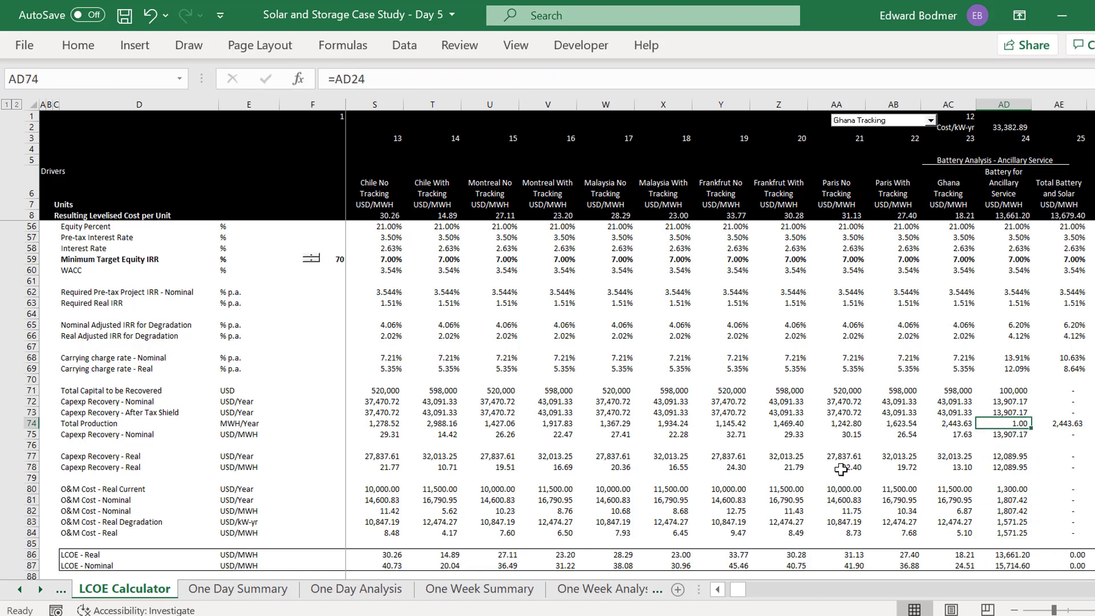
key(F2)
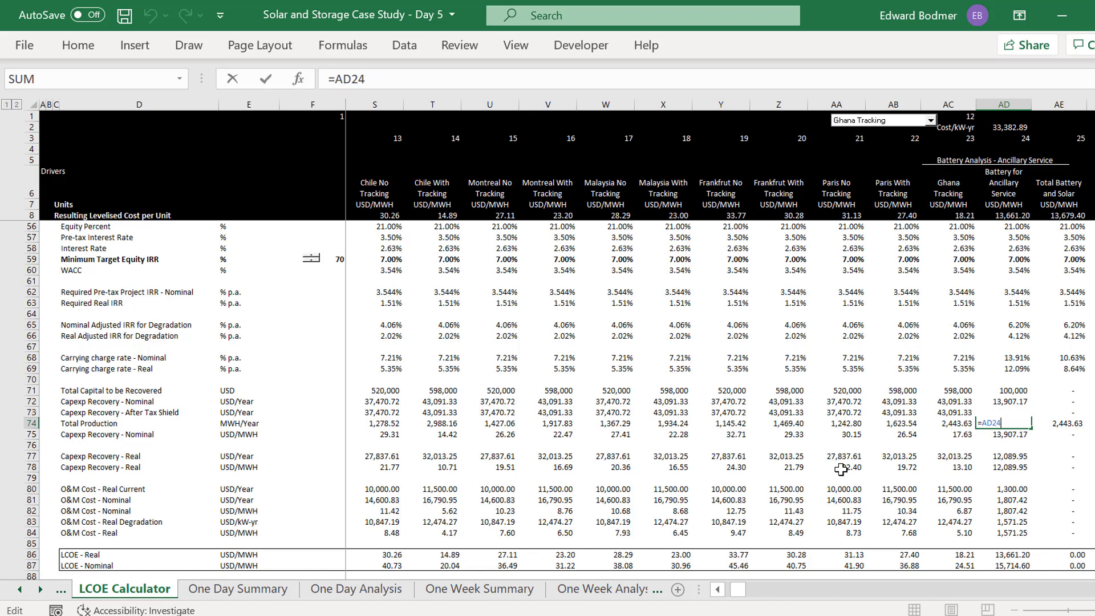
text(*1000)
key(ctrl+Return)
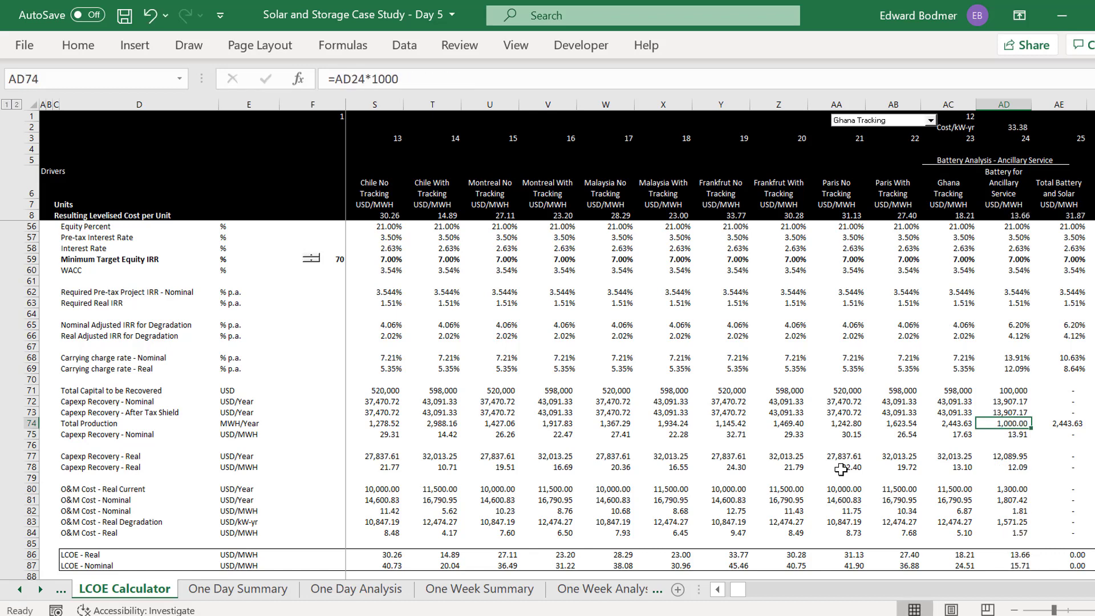
Review the battery's recalculated recovery, O&M and LCOE figures from AD75 down to the nominal LCOE in AD87
key(Down)
key(Down)
key(Down)
key(Down)
key(Down)
key(Down)
key(Down)
key(Down)
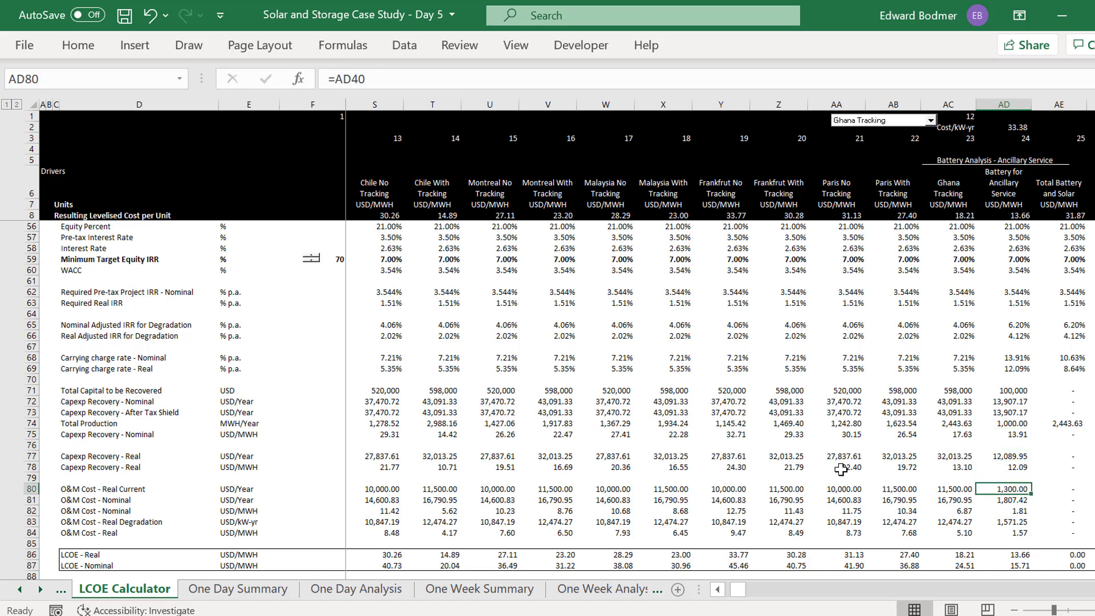
key(Down)
key(Down)
key(Down)
key(Down)
key(Down)
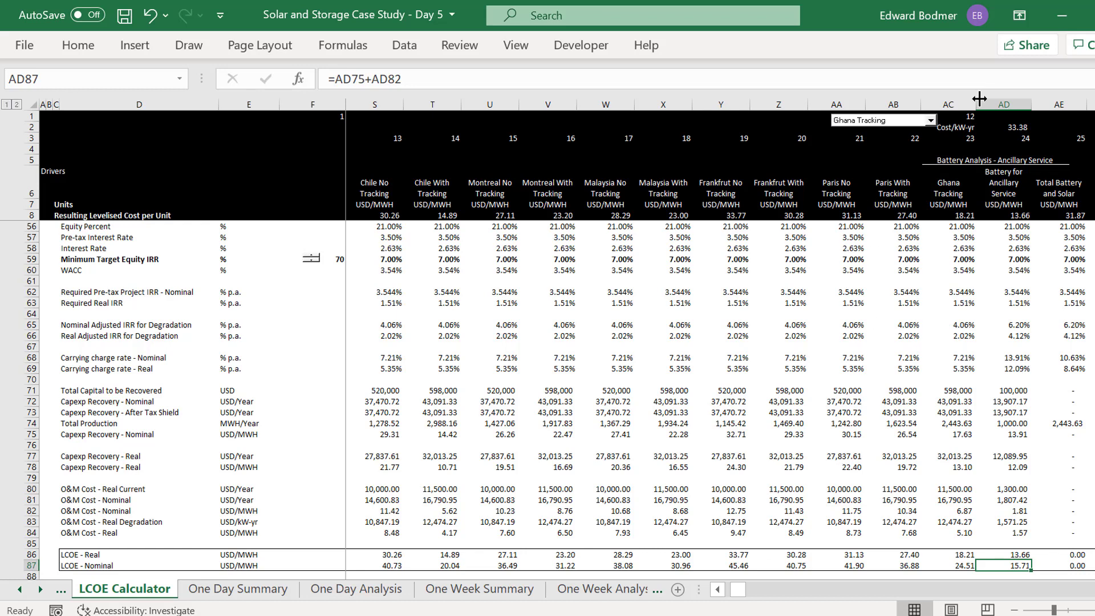
Link the battery's Cost/kW-yr in AD2 directly to its real LCOE in AD86
click(1003, 125)
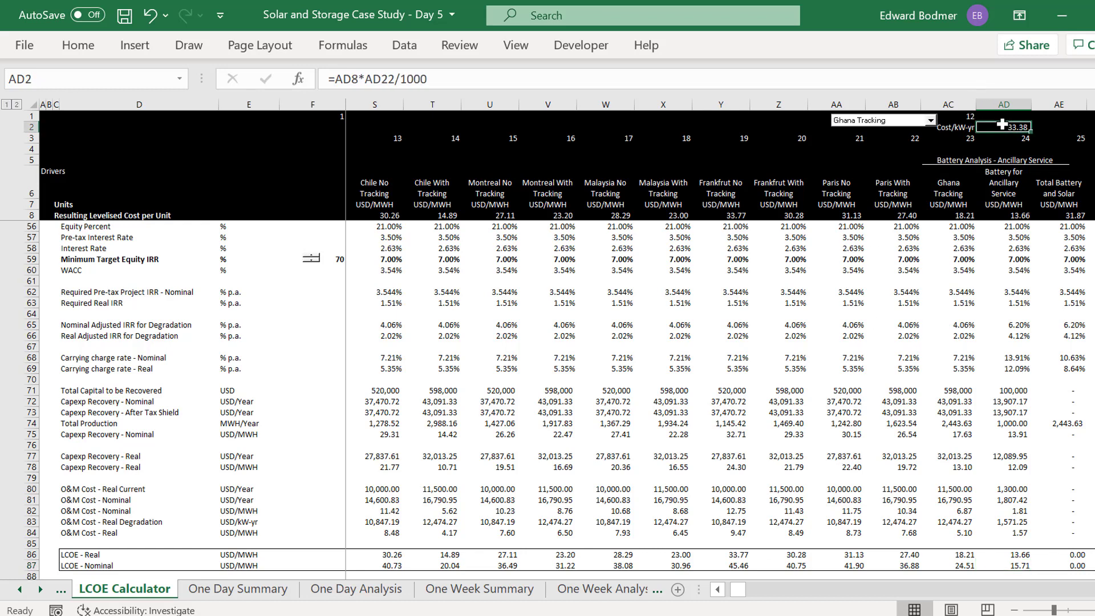
text(=)
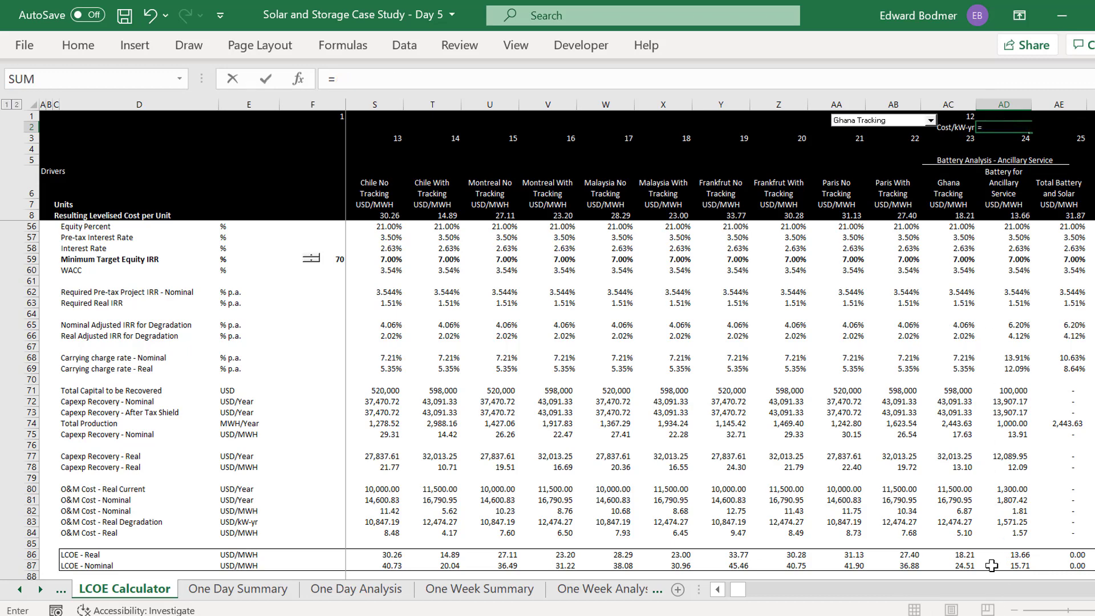
click(1009, 554)
key(Return)
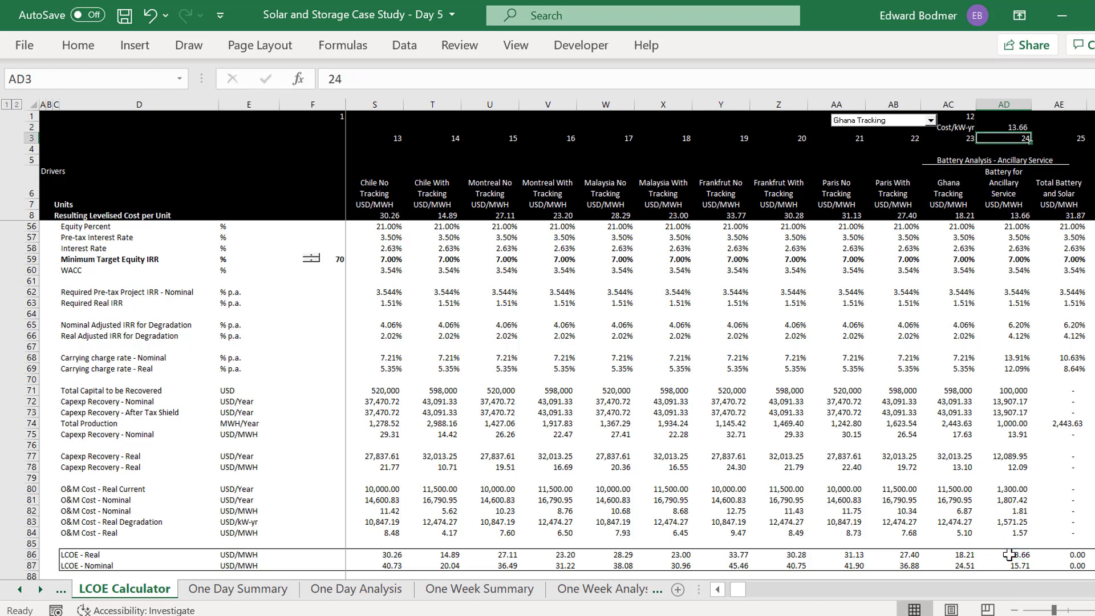
Review the battery column AD from its header cells down to the size and cost inputs in the project inputs section
key(Up)
key(Down)
key(Down)
key(Down)
key(Down)
key(Down)
key(Down)
key(Down)
key(Up)
key(Up)
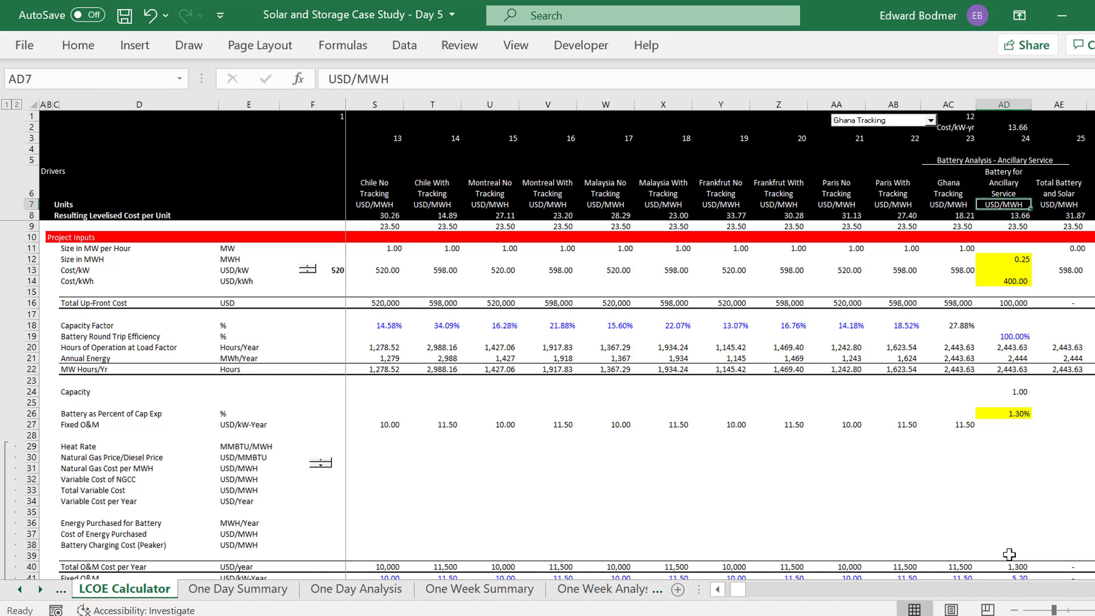
key(Down)
key(Down)
key(Down)
key(Down)
key(Down)
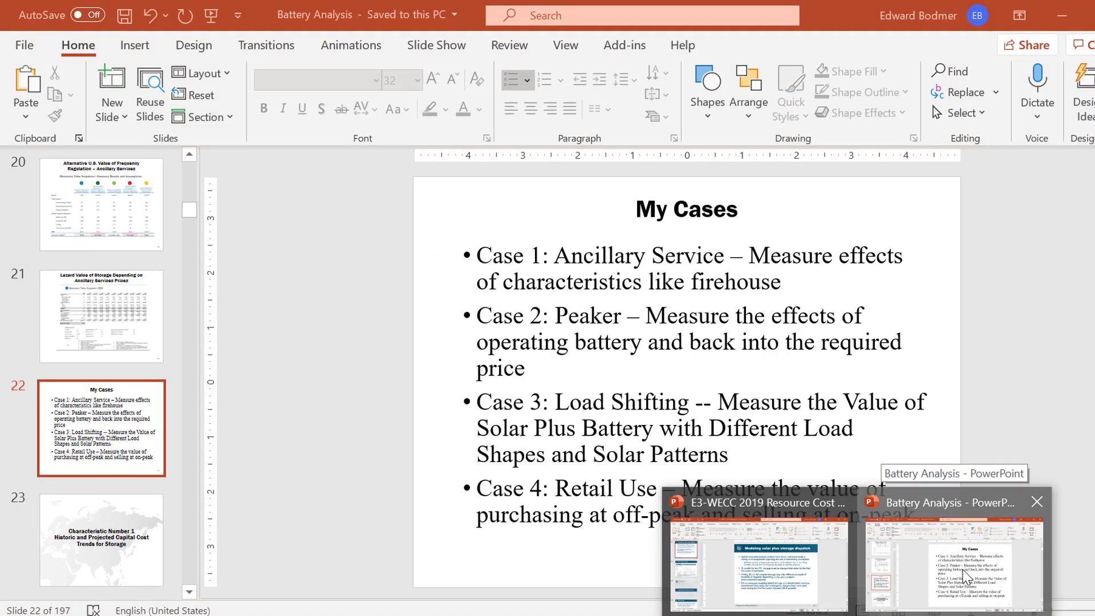
Switch to the Battery Analysis presentation in PowerPoint and find the Battery Size for Ancillary Service slide
click(966, 576)
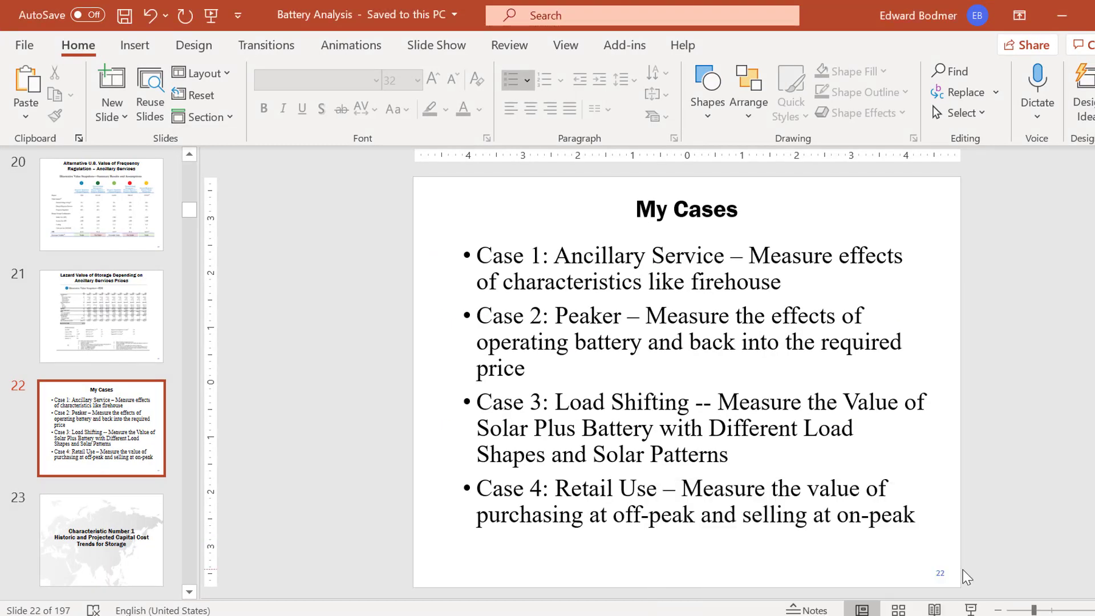
scroll(966, 576, up, 1)
scroll(966, 576, down, 2)
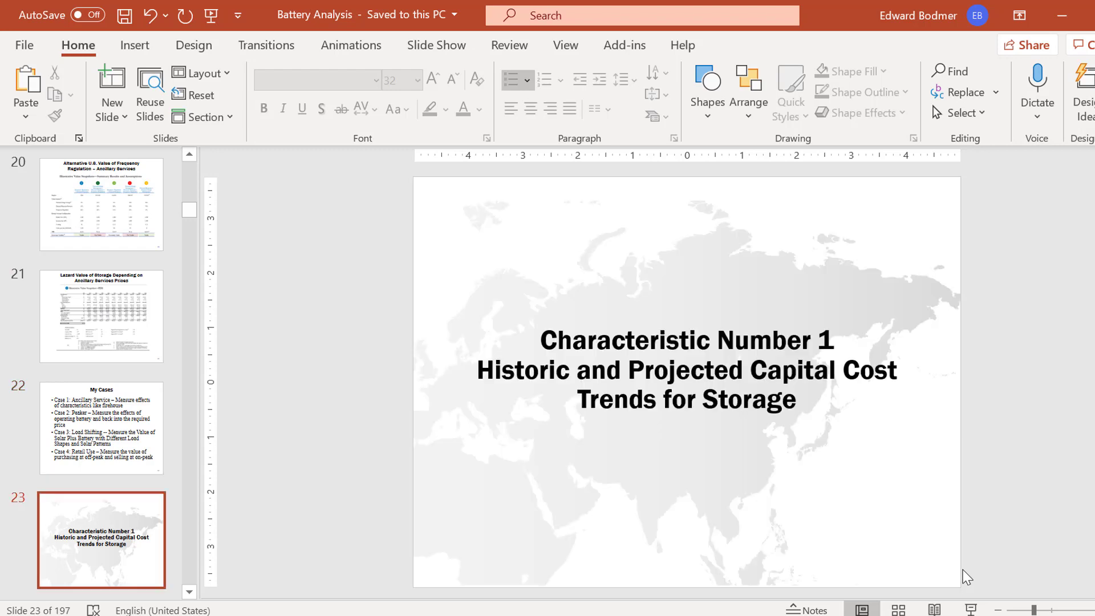
scroll(965, 576, up, 4)
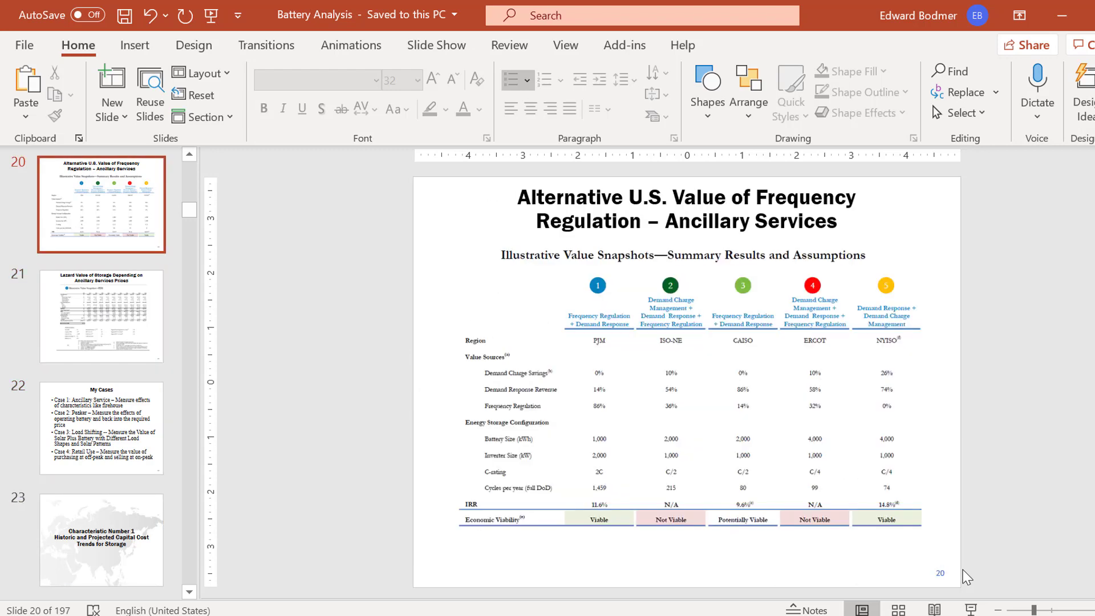
scroll(965, 576, up, 3)
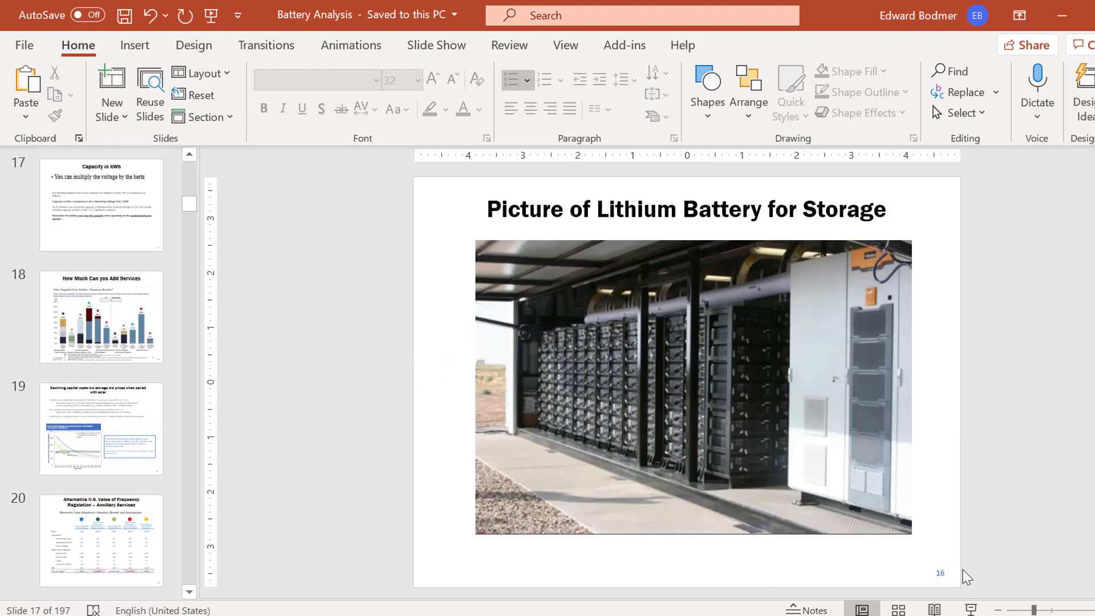
scroll(966, 576, up, 2)
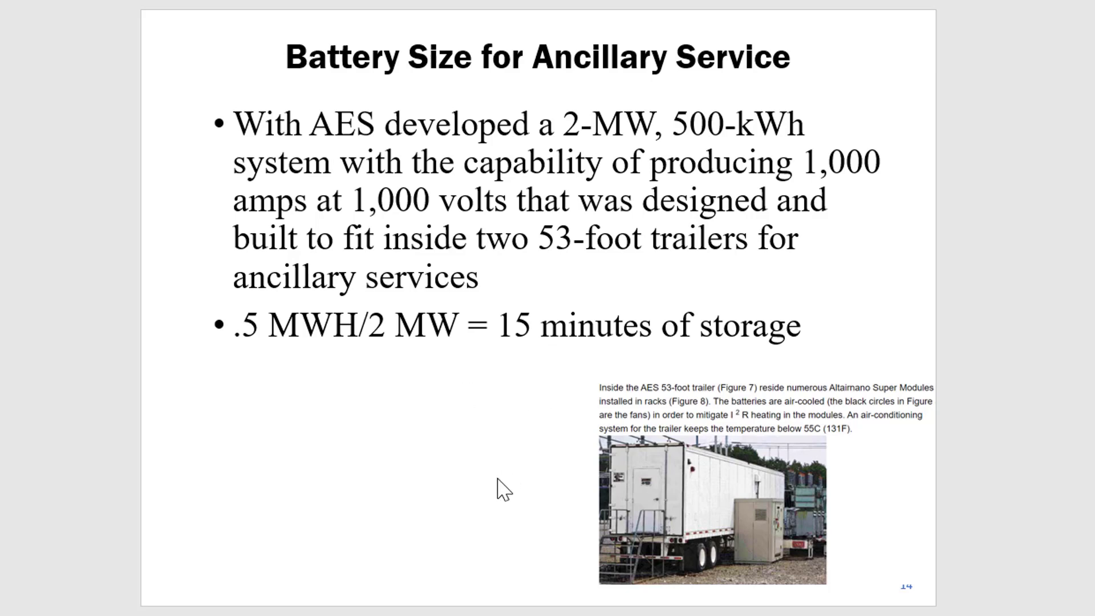
Look through the lithium facility and added services slides up to the one on declining capital costs when storage is paired with solar
scroll(465, 451, down, 1)
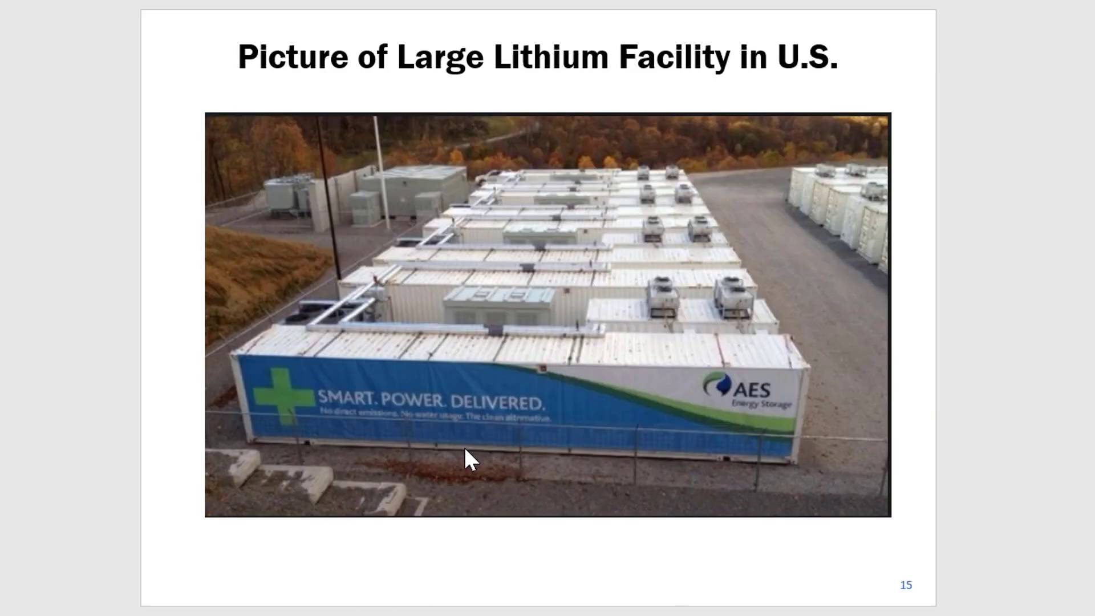
scroll(465, 448, down, 1)
scroll(464, 448, up, 1)
scroll(465, 448, down, 1)
scroll(465, 449, up, 2)
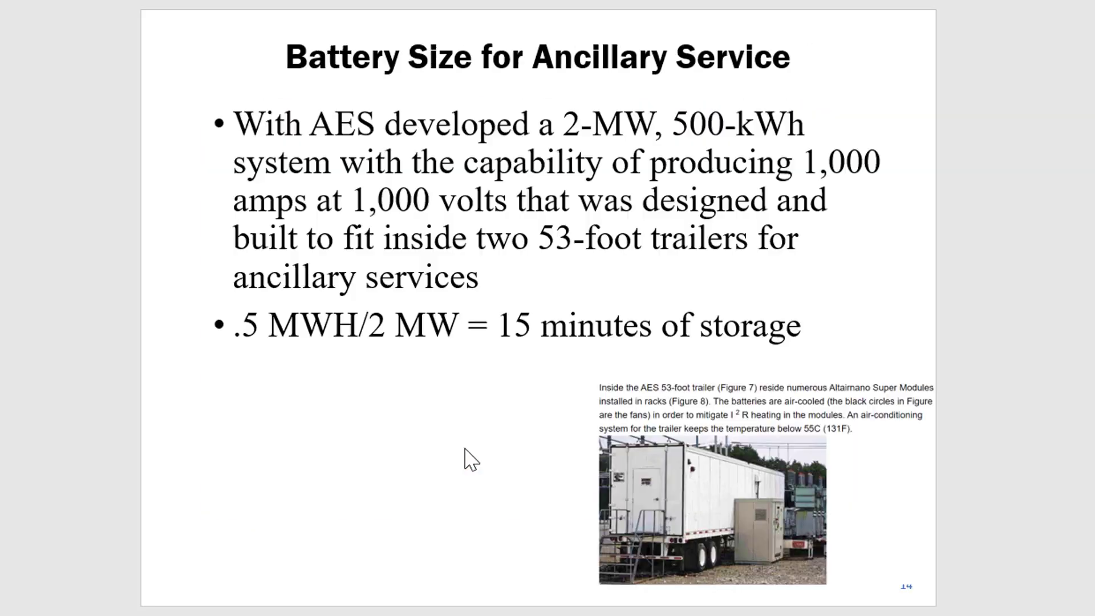
scroll(465, 449, down, 3)
scroll(465, 449, down, 3)
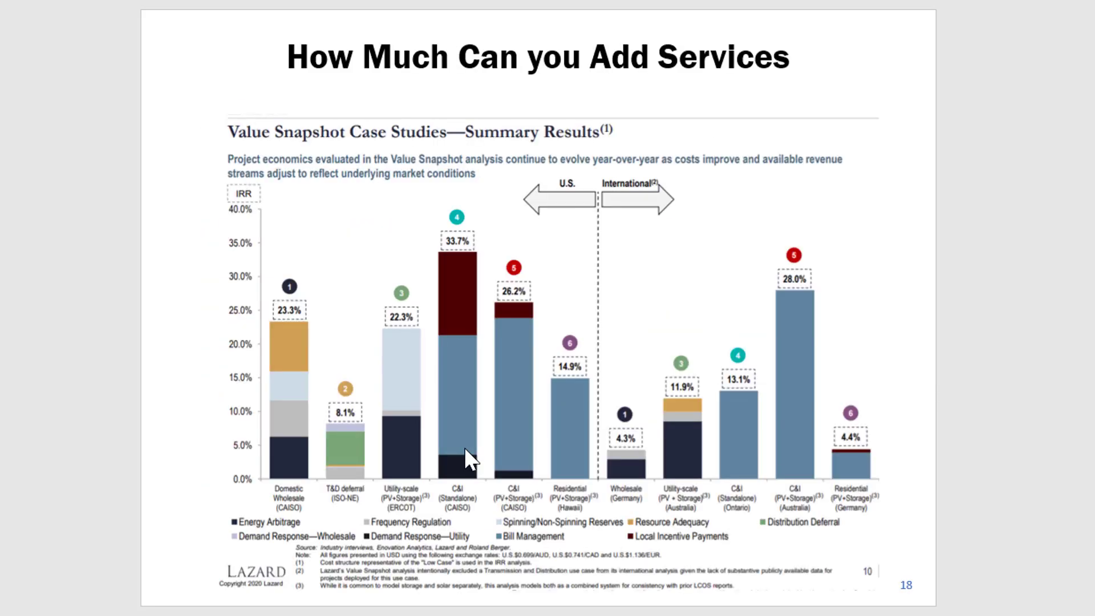
scroll(465, 449, up, 1)
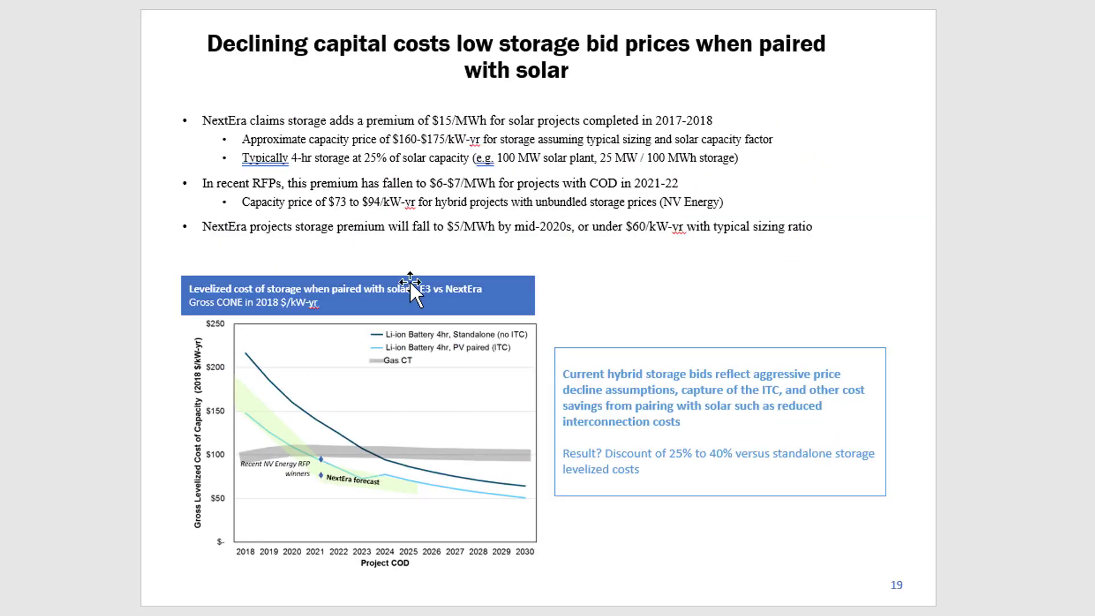
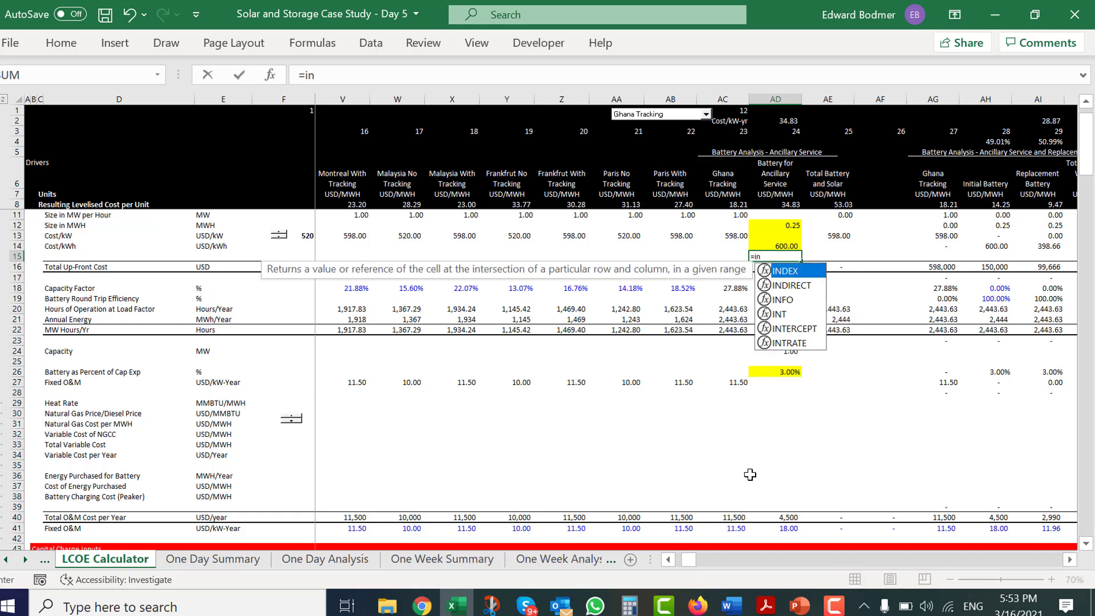
Discard the unfinished formula in AD15 of the Excel LCOE calculator and check the battery's Size in MWH in AD12
key(Escape)
key(Escape)
key(Up)
key(Up)
key(Up)
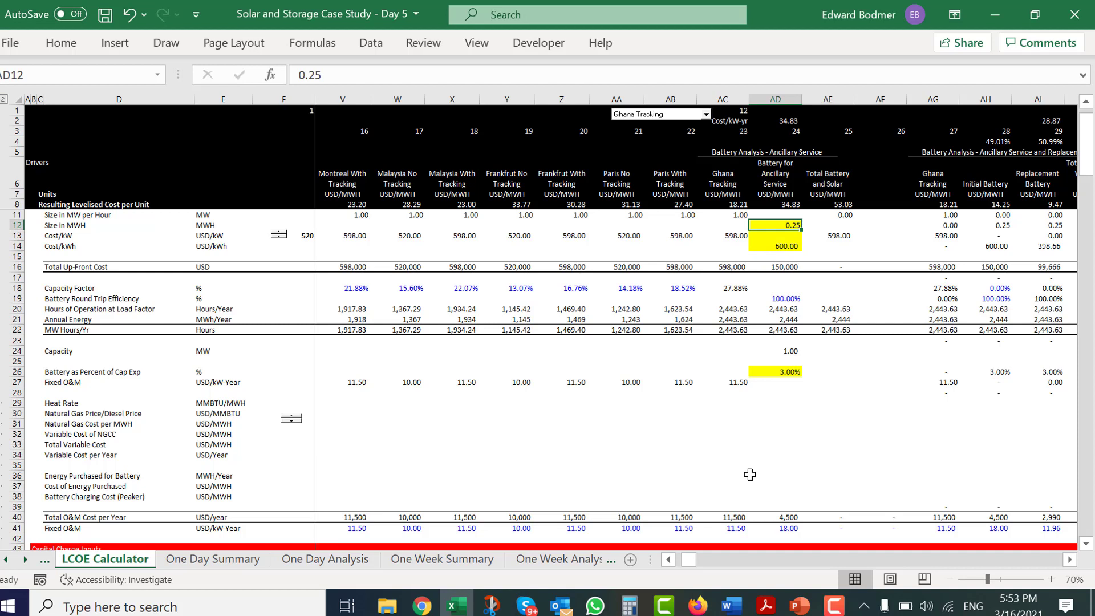
Set the ancillary service battery's Cost/kWh in AD14 to 650 and check the Cost/kW-yr in AD2
key(Down)
key(Down)
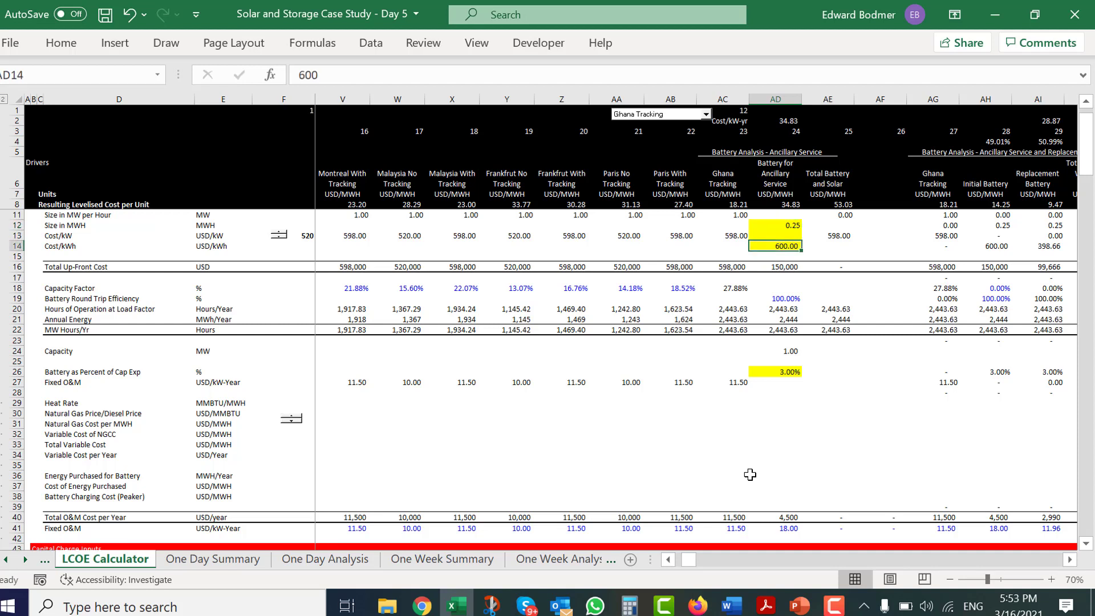
text(650)
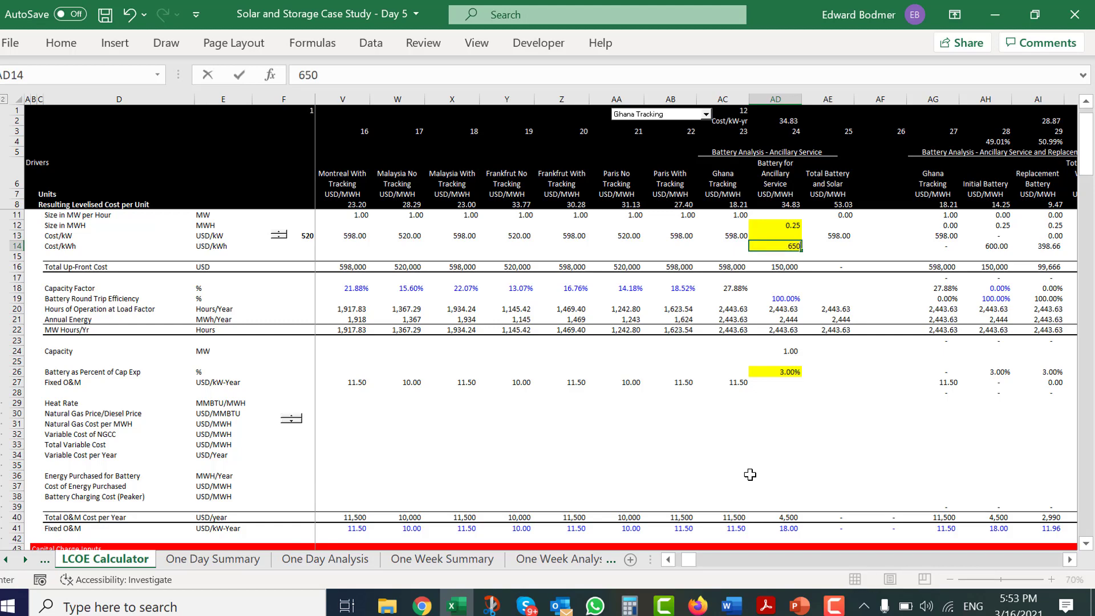
key(Return)
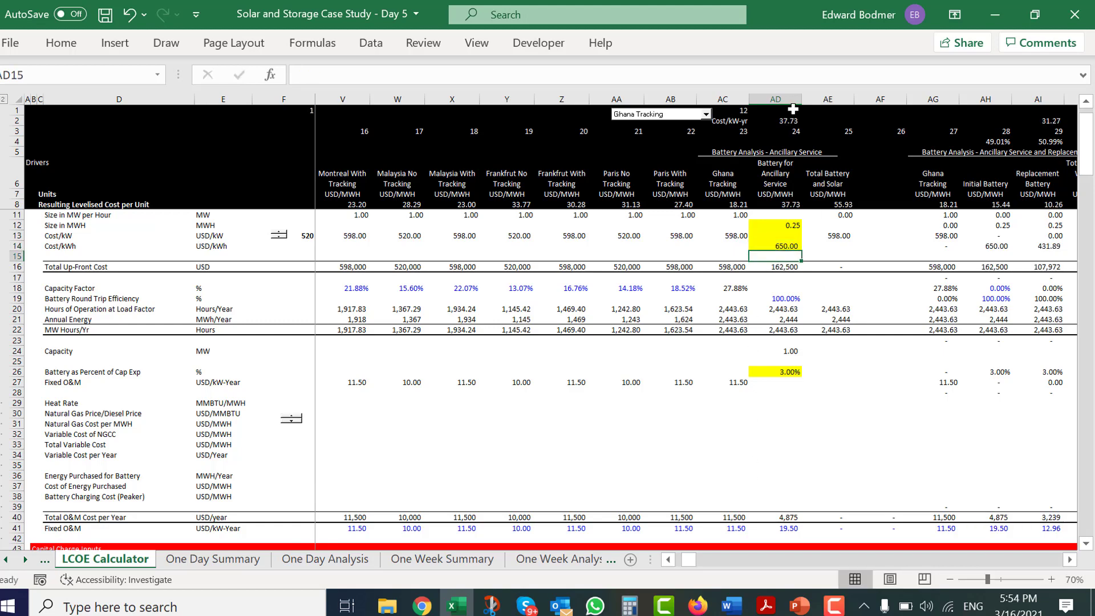
click(788, 120)
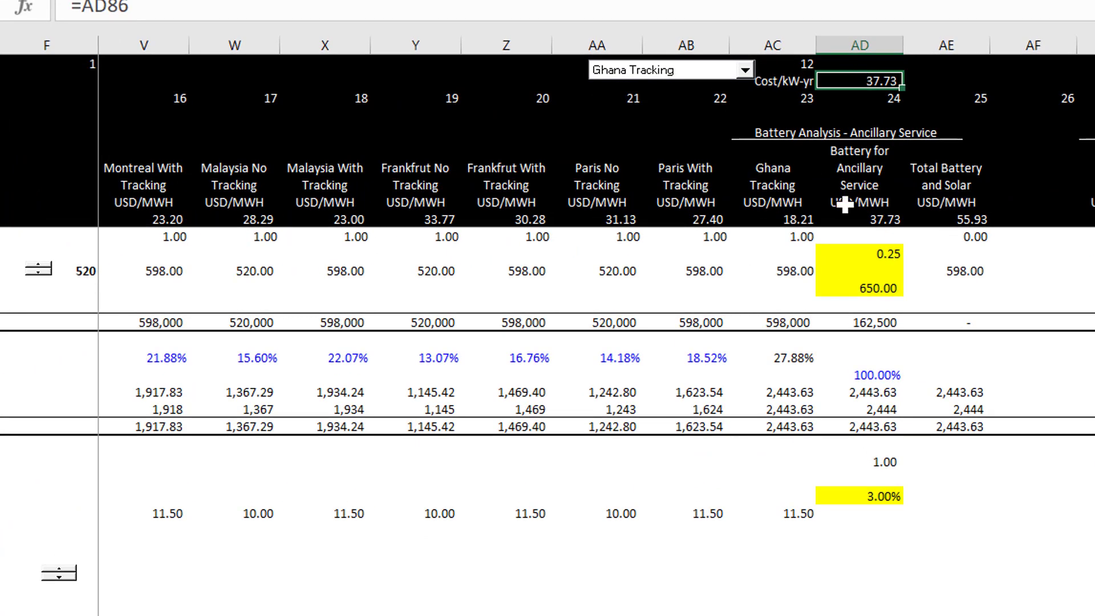
Set the ancillary service battery's Cost/kWh in AD14 to 500
click(850, 258)
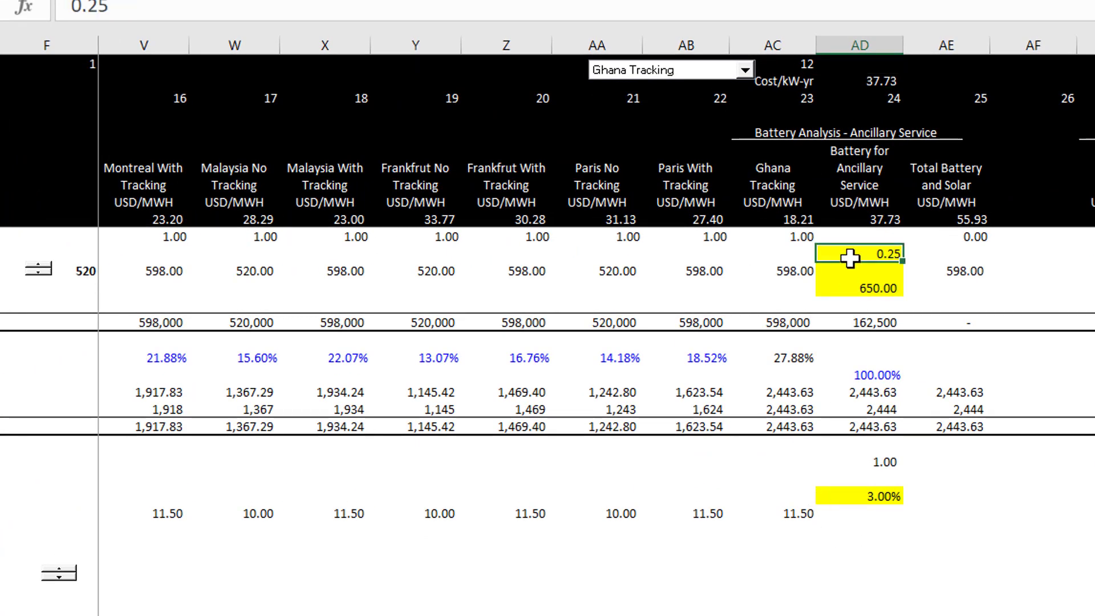
click(887, 278)
text(500)
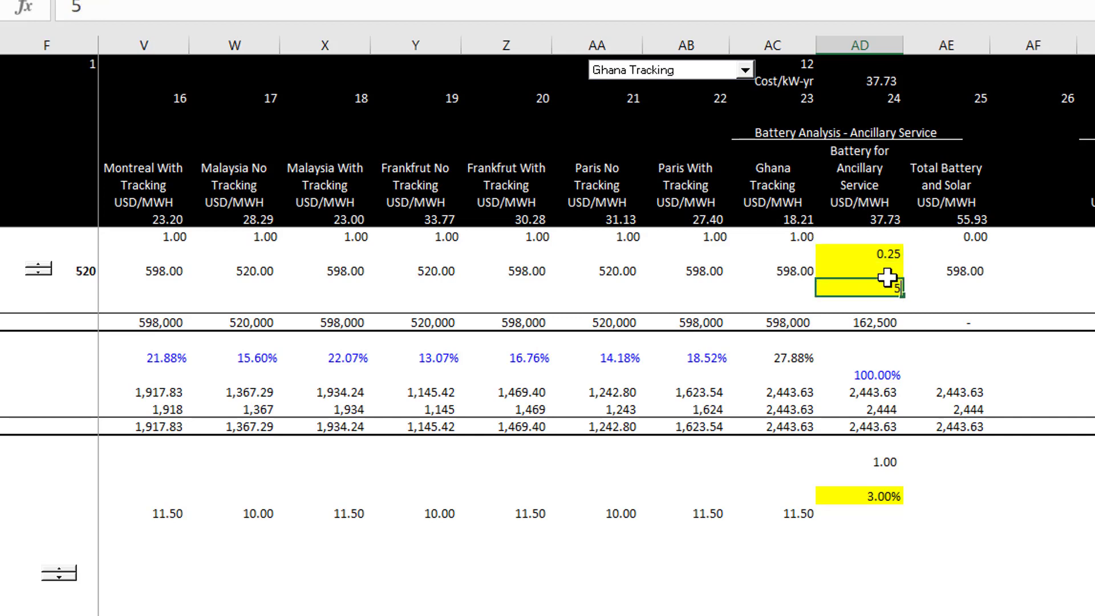
key(Return)
key(Up)
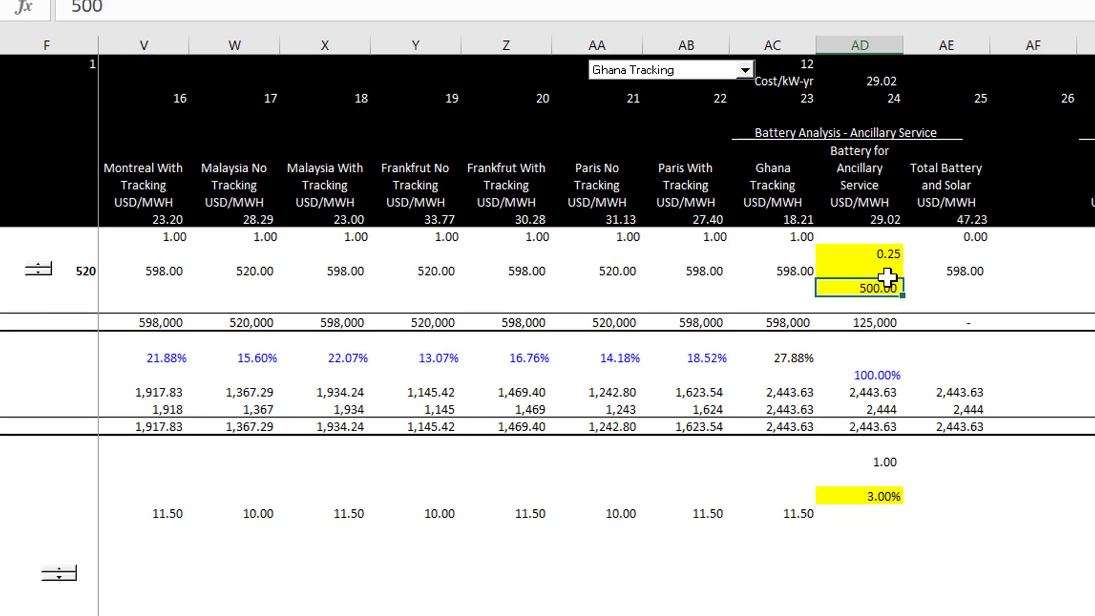
key(Up)
key(Left)
key(Down)
key(Right)
key(Right)
key(Left)
click(1018, 371)
key(Left)
key(Left)
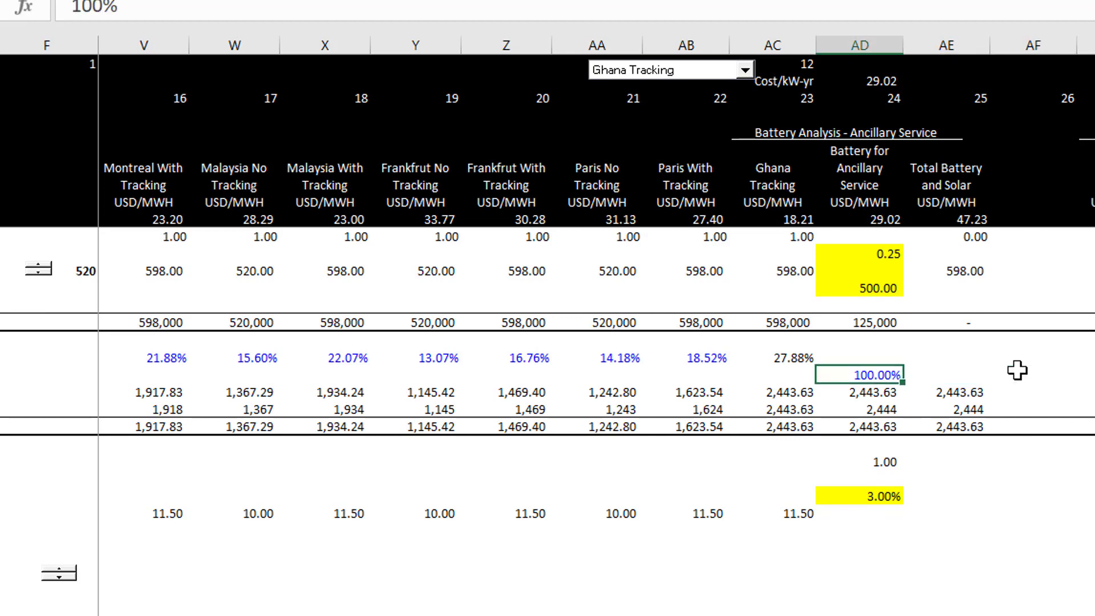
Copy the whole Battery for Ancillary Service column AD into column AF
click(859, 49)
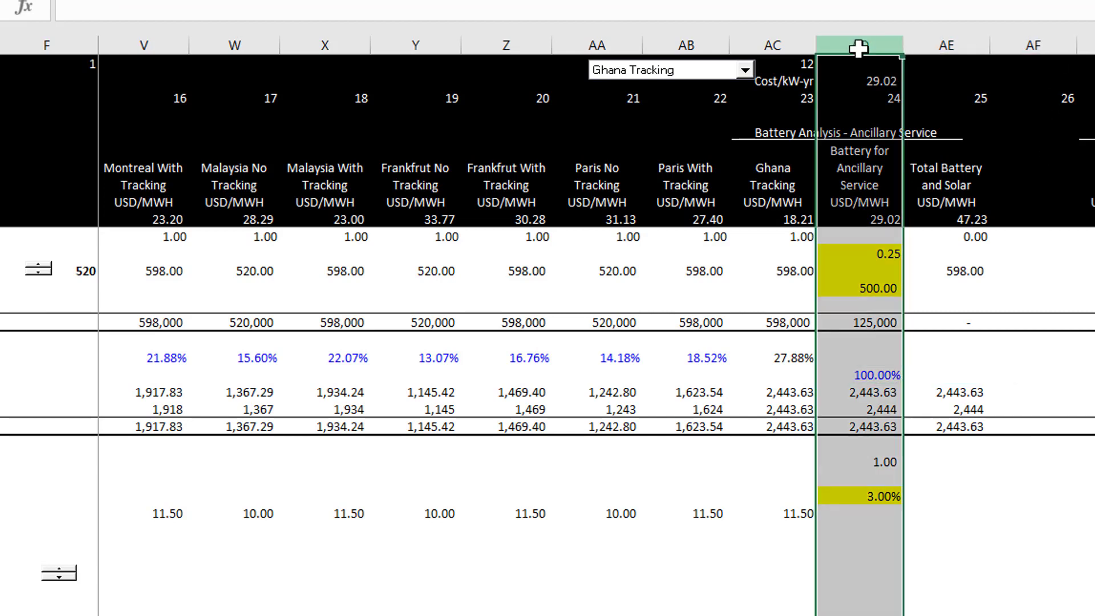
key(ctrl+c)
key(Right)
key(Right)
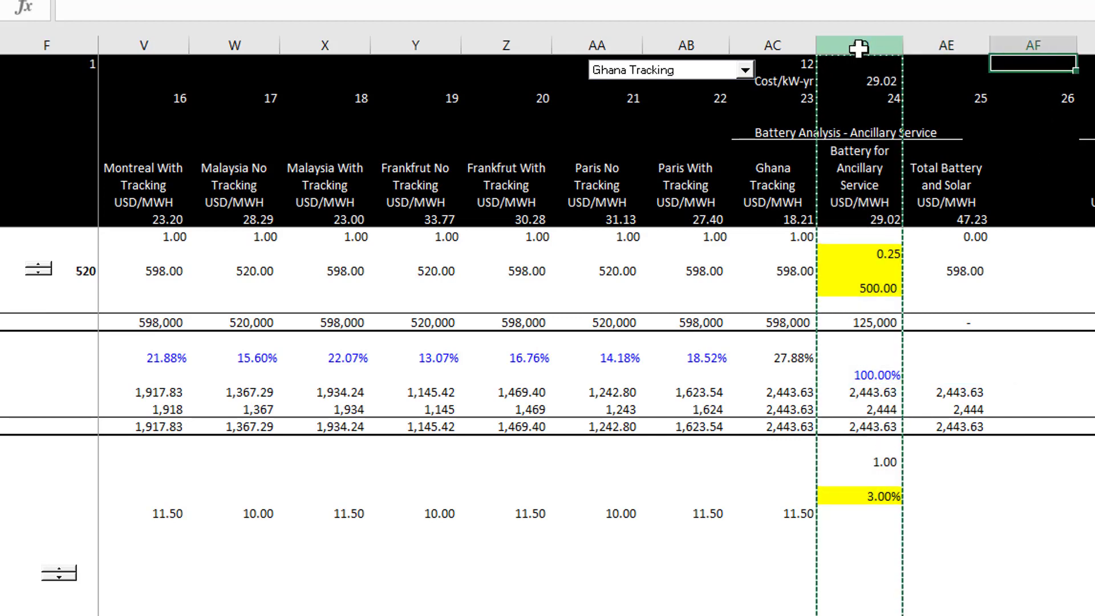
key(ctrl+v)
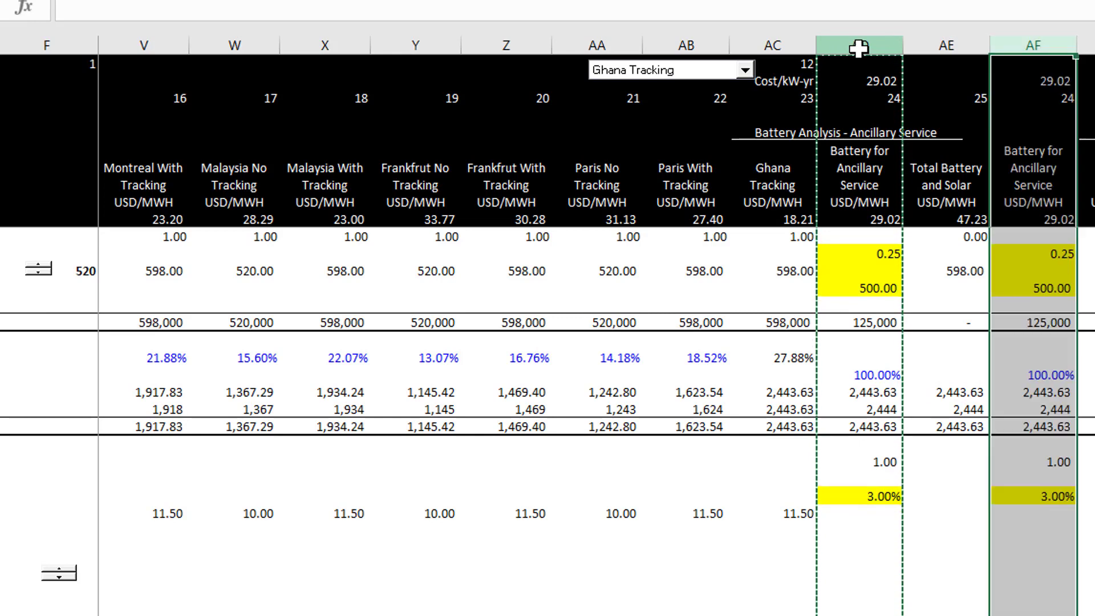
key(Left)
key(Right)
key(Right)
key(ctrl)
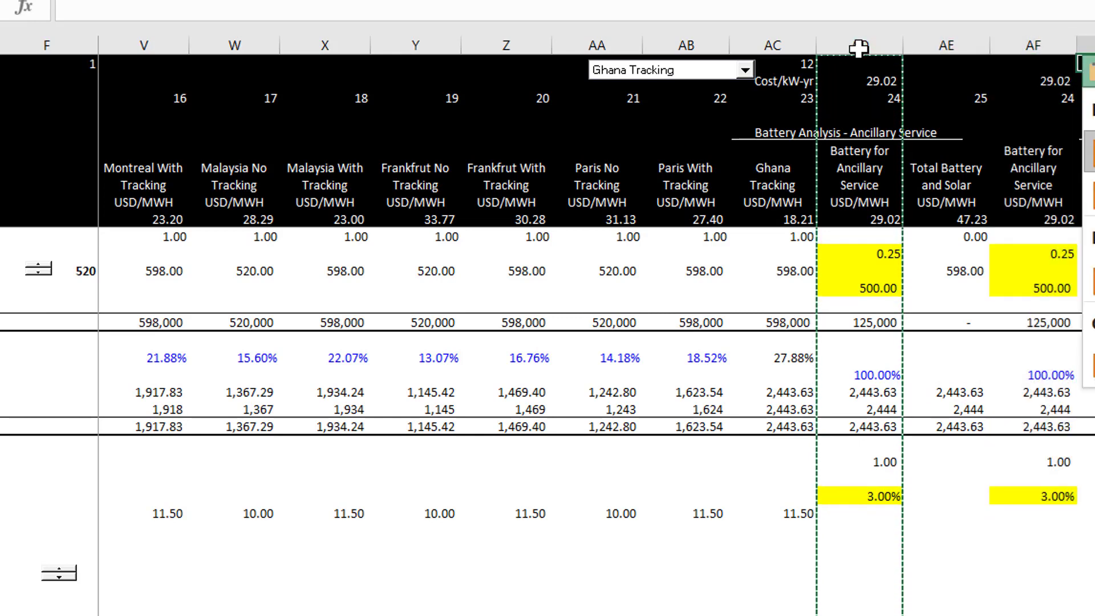
key(Escape)
key(Escape)
Examine the Total Battery and Solar column AE from its header down through the rows and their formulas
key(Left)
key(Down)
key(Down)
key(Left)
key(Down)
key(Down)
key(Down)
key(Down)
key(Down)
key(Down)
key(Down)
key(Down)
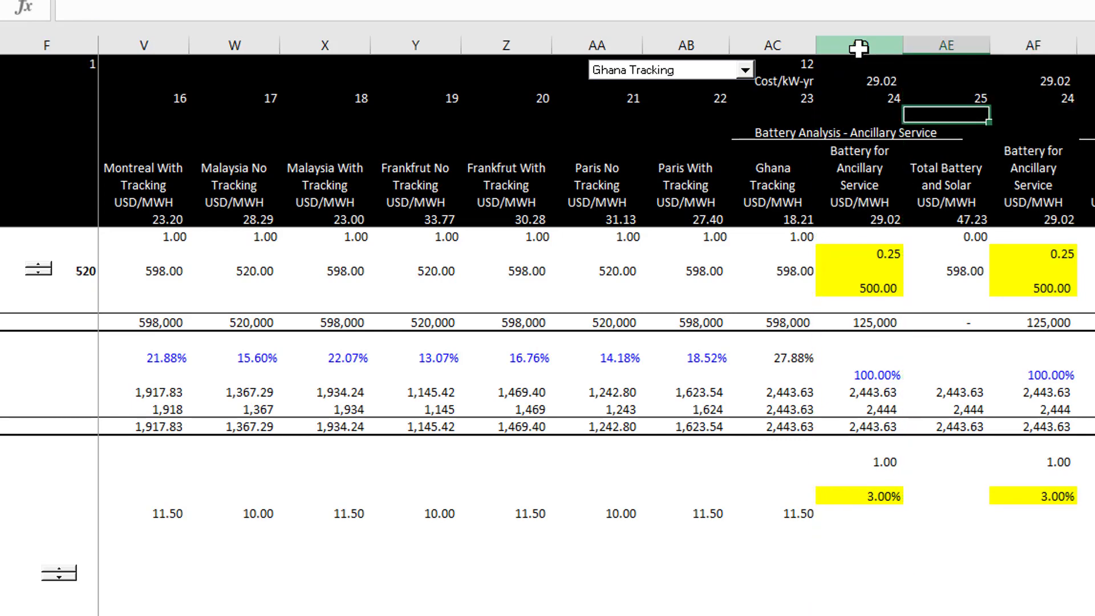
key(Down)
key(Up)
key(Up)
key(Up)
key(Up)
key(Up)
key(Up)
key(Up)
key(Up)
key(Up)
key(Up)
key(Up)
key(Up)
key(Up)
key(Up)
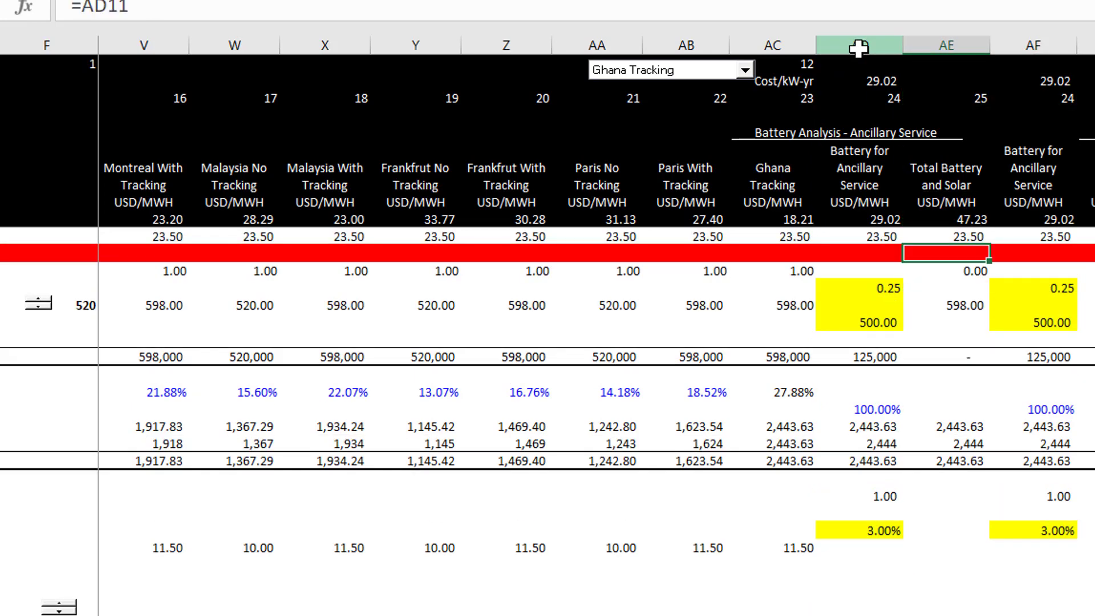
key(Down)
key(Down)
key(Down)
key(Down)
key(Down)
key(Down)
key(Down)
key(Down)
key(Down)
key(Down)
key(Down)
key(Down)
key(Down)
key(Down)
key(Down)
key(Down)
key(Down)
key(Down)
key(Down)
key(Down)
key(Down)
key(Down)
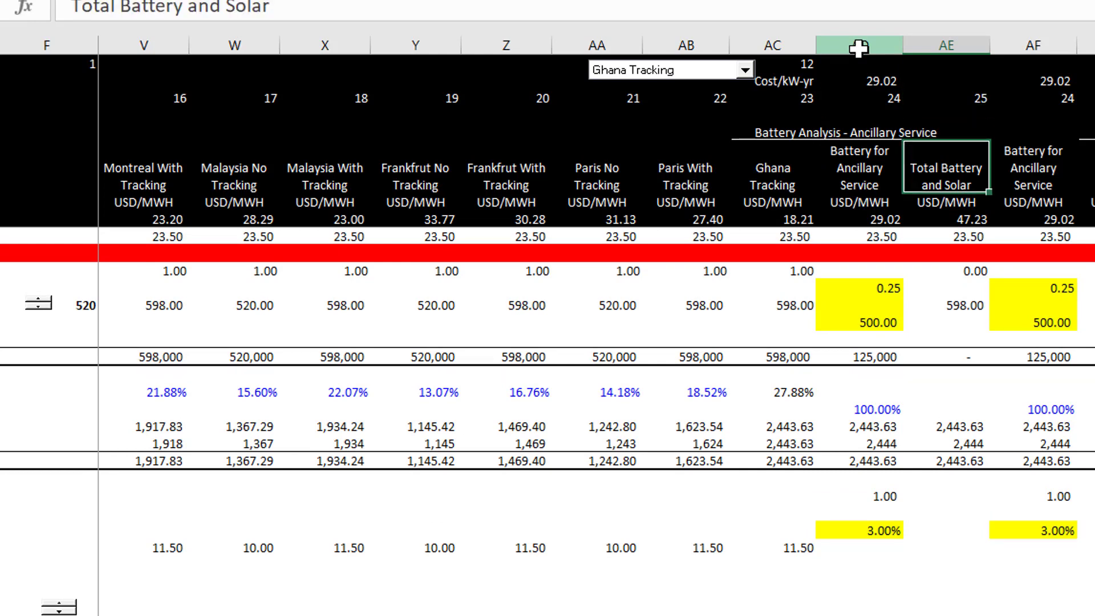
Check the INDEX formulas for MW Hours/Yr and Annual Energy in the solar column AC
key(Left)
key(Up)
key(Up)
key(Up)
key(Up)
key(Left)
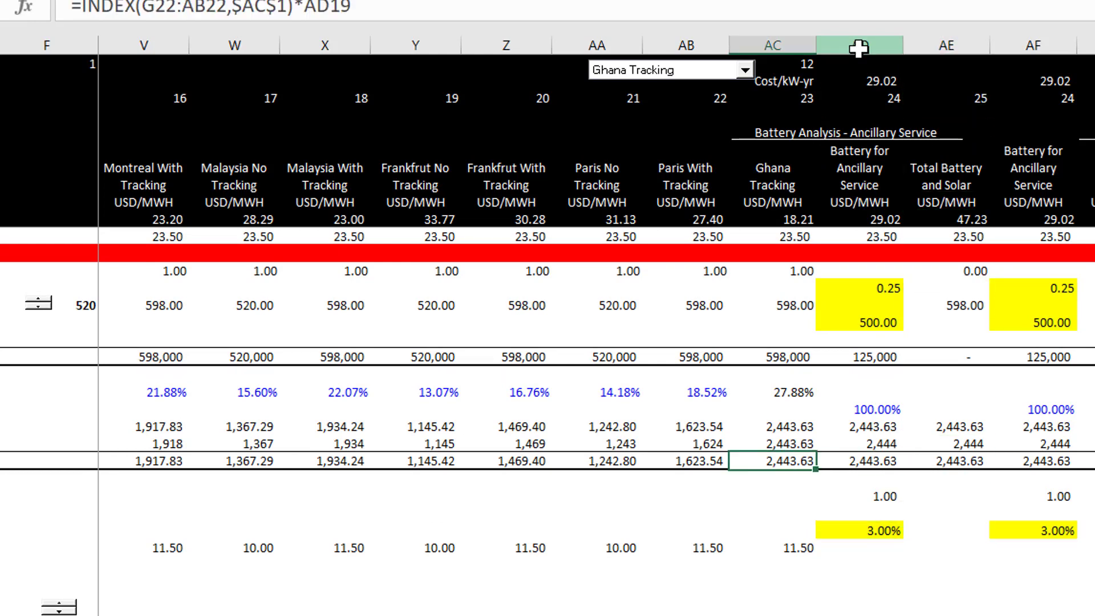
key(Up)
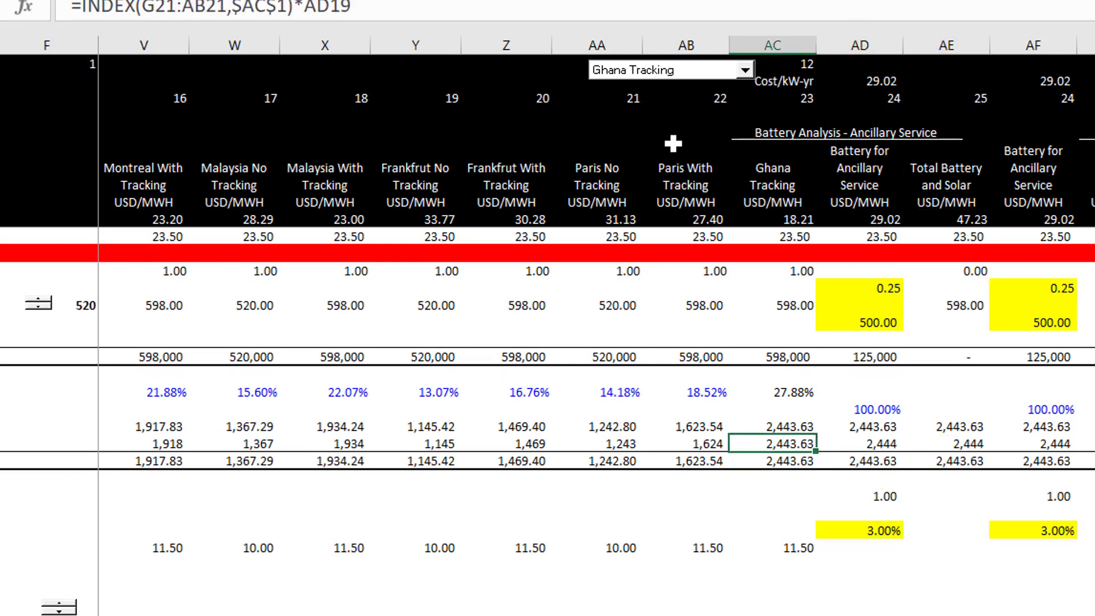
Switch the solar case feeding the battery analysis to UAE Tracking
click(650, 72)
scroll(650, 86, up, 6)
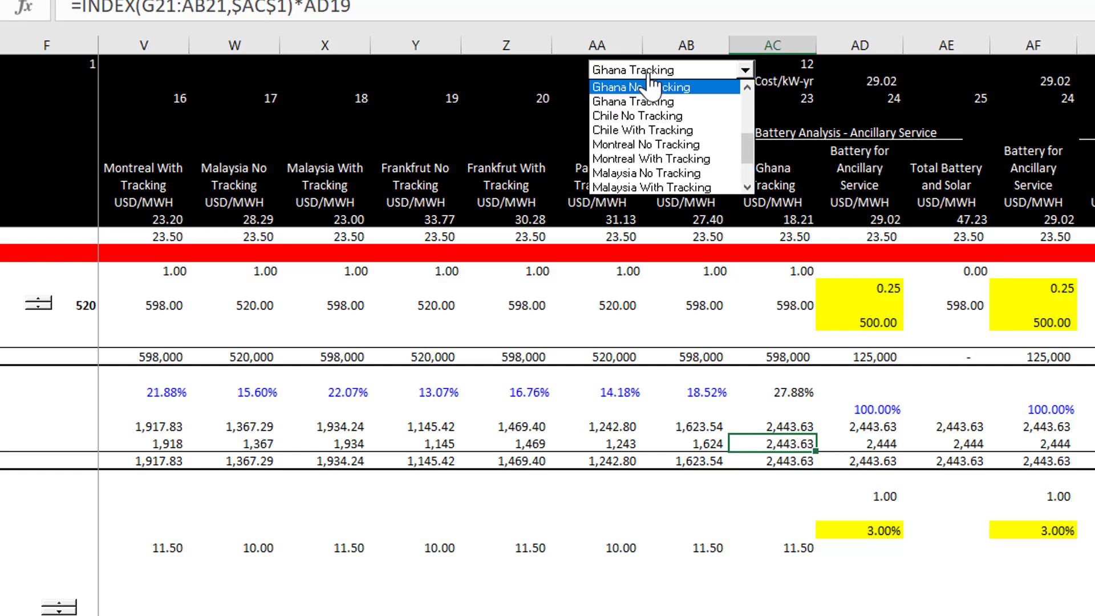
key(Down)
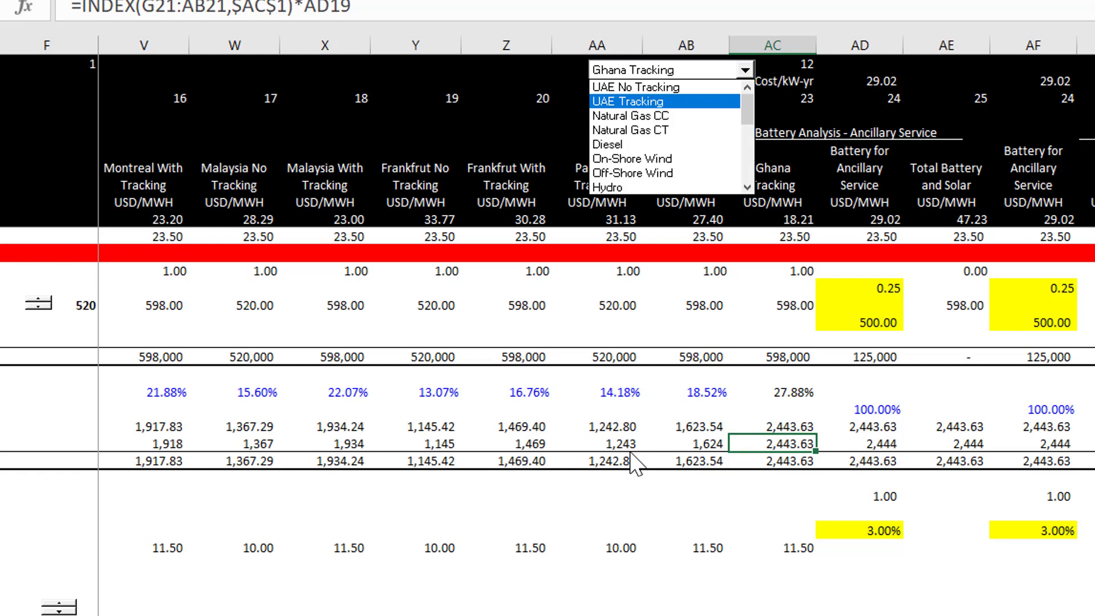
key(Escape)
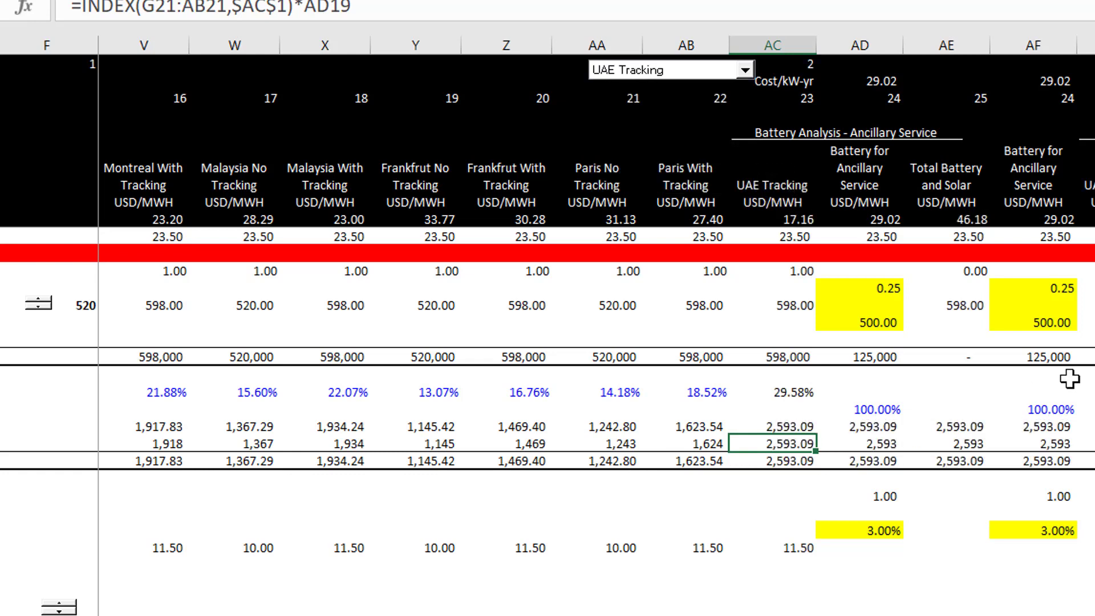
Check the solar levelised cost in AC8 and lower the base solar Cost/kW in F13 to 500
click(782, 202)
click(782, 224)
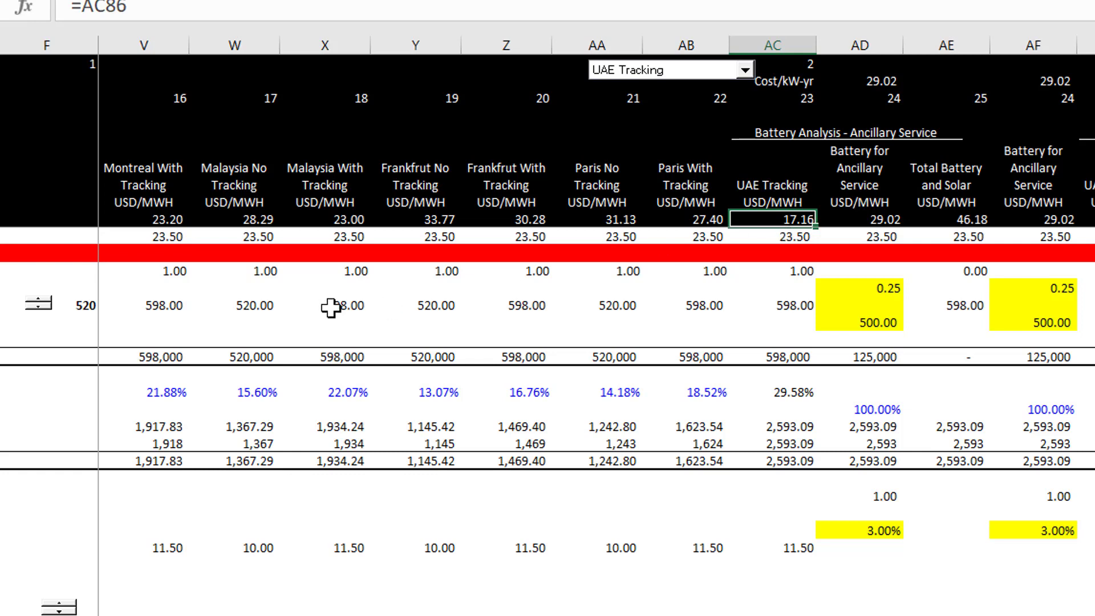
click(36, 308)
click(36, 308)
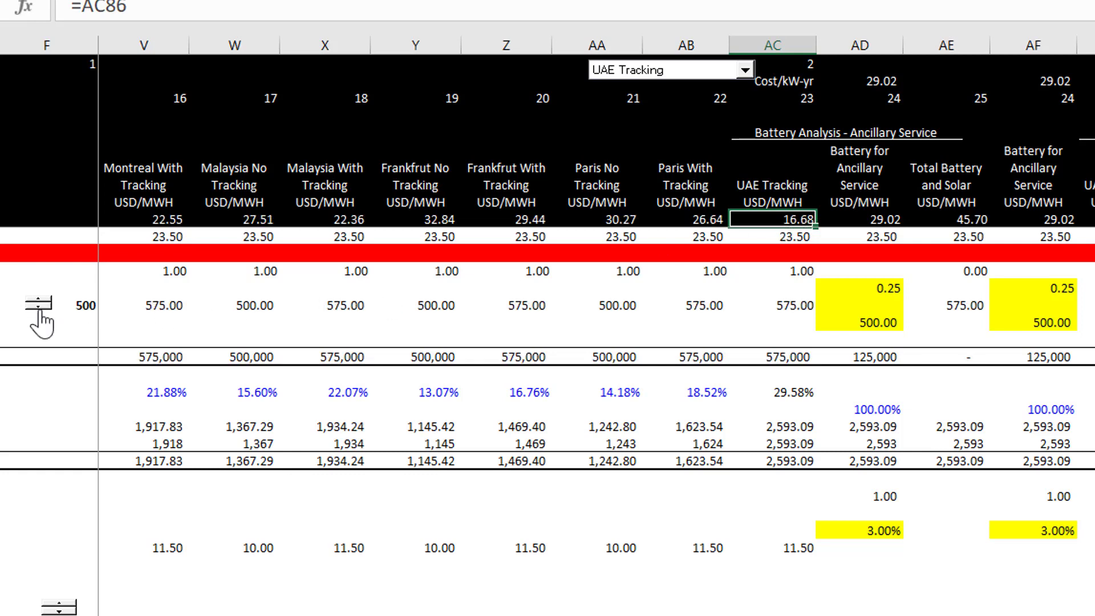
Lower the base solar Cost/kW in F13 to 480 and check the solar cost formulas in AC13 and AC8
click(36, 308)
click(36, 308)
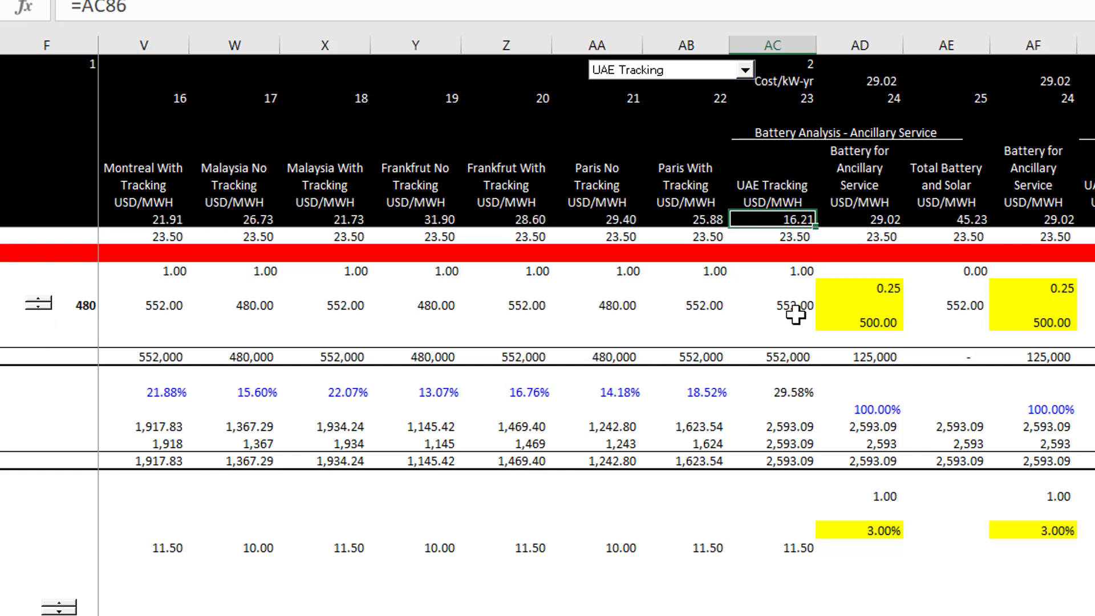
click(779, 306)
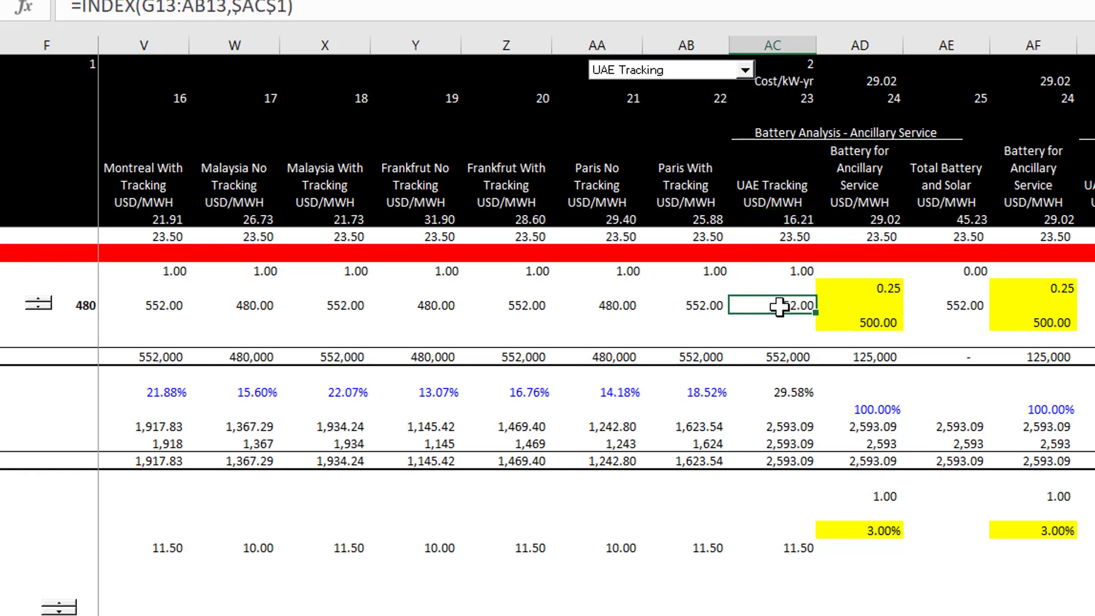
key(Up)
key(Up)
key(Up)
key(Up)
key(Up)
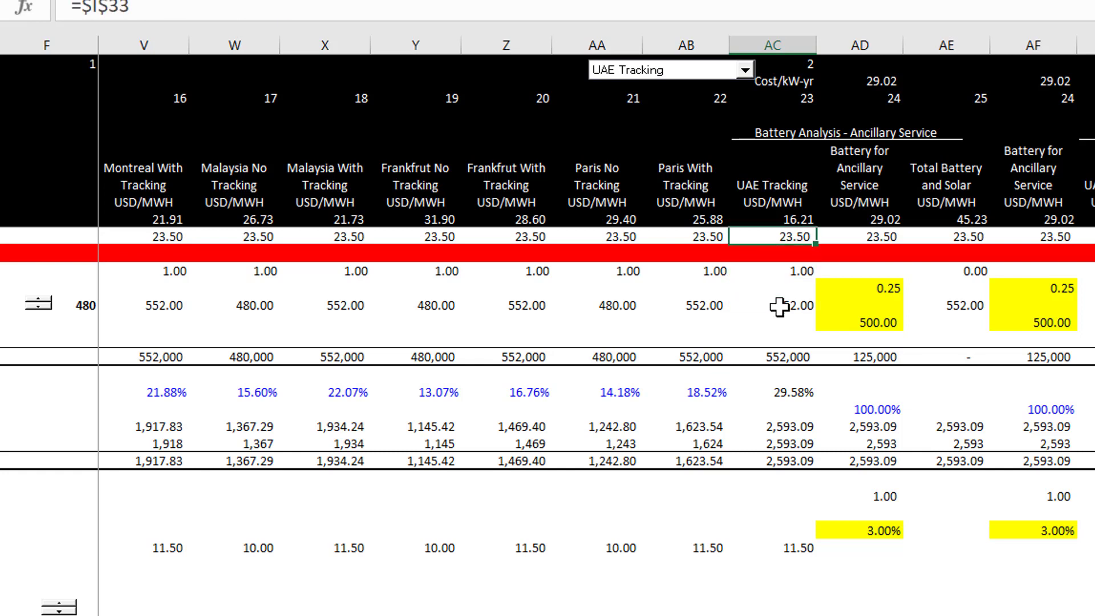
key(Up)
key(Down)
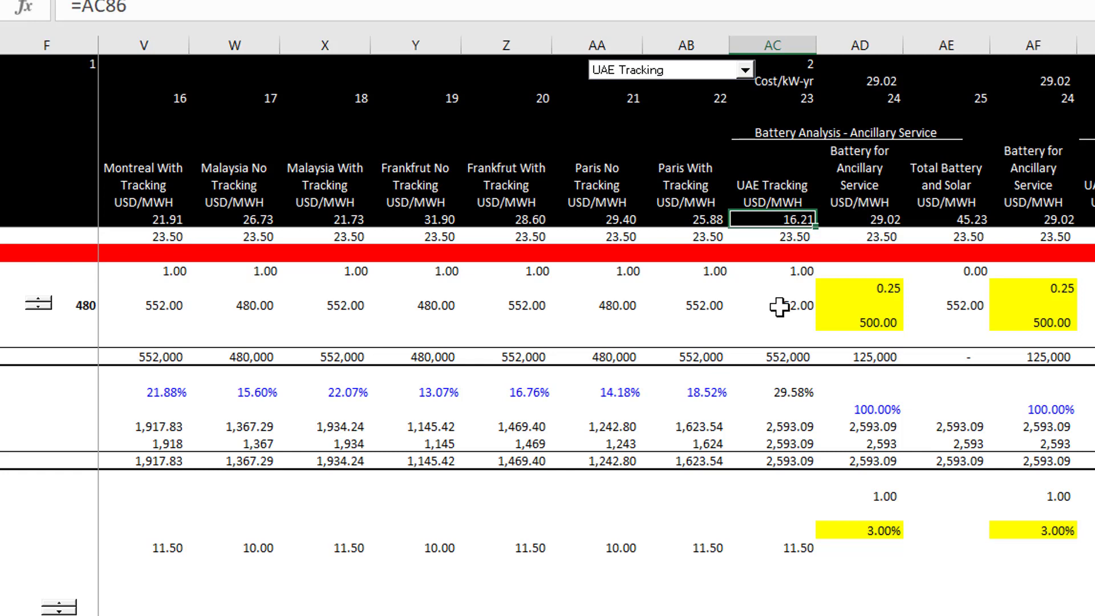
Trace the solar column AC from the levelised cost through the Cost/kW and capacity rows to the annual energy in AC22
key(Down)
key(Down)
key(Down)
key(Down)
key(Down)
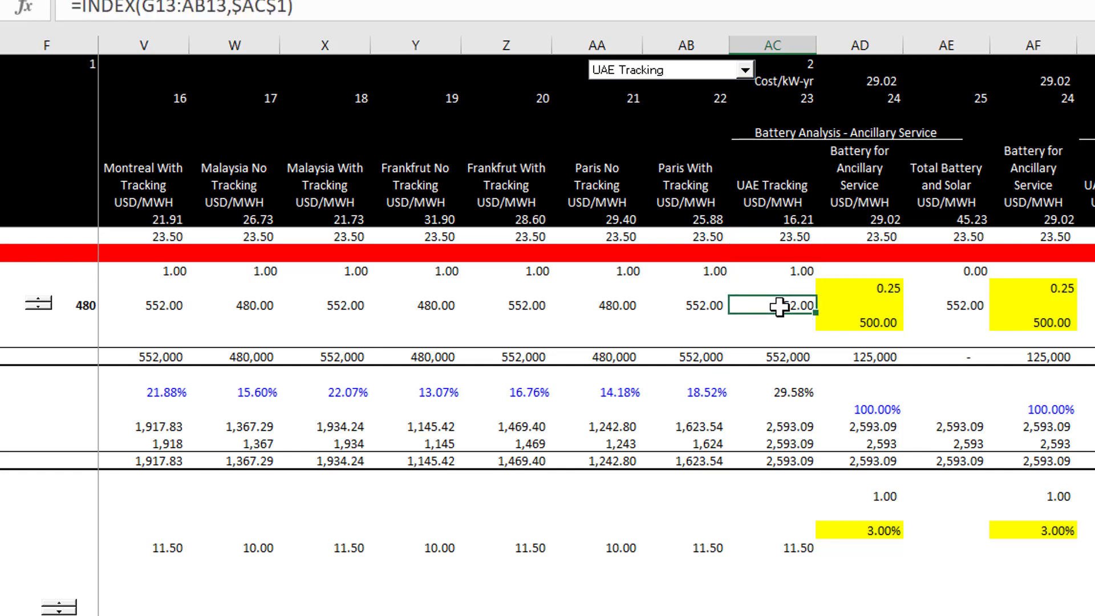
key(Down)
key(Down)
key(Down)
key(Down)
key(Down)
key(Down)
key(Down)
key(Down)
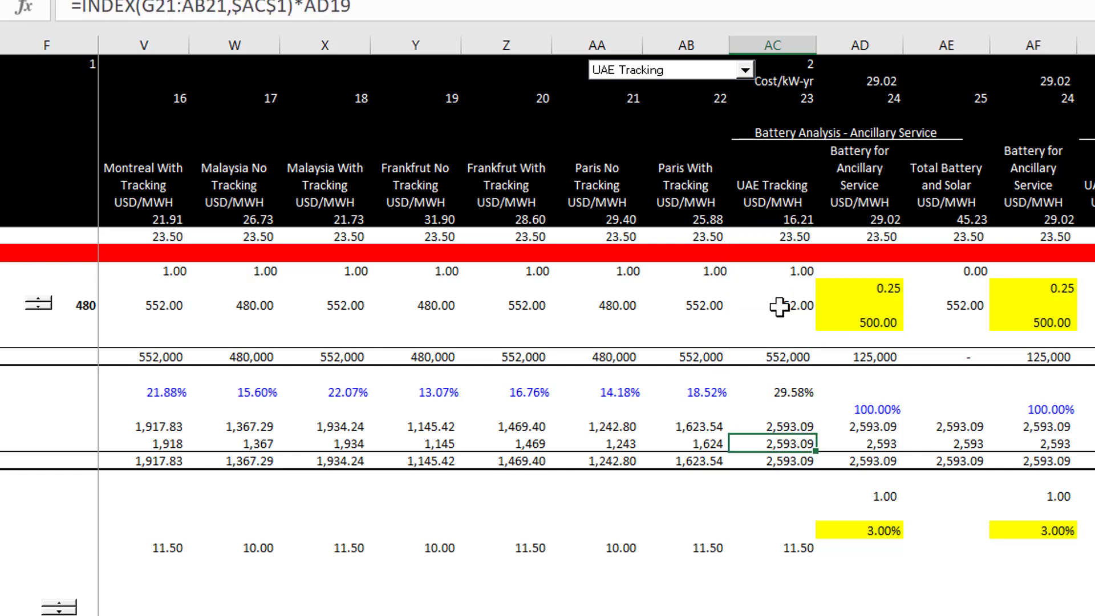
key(Down)
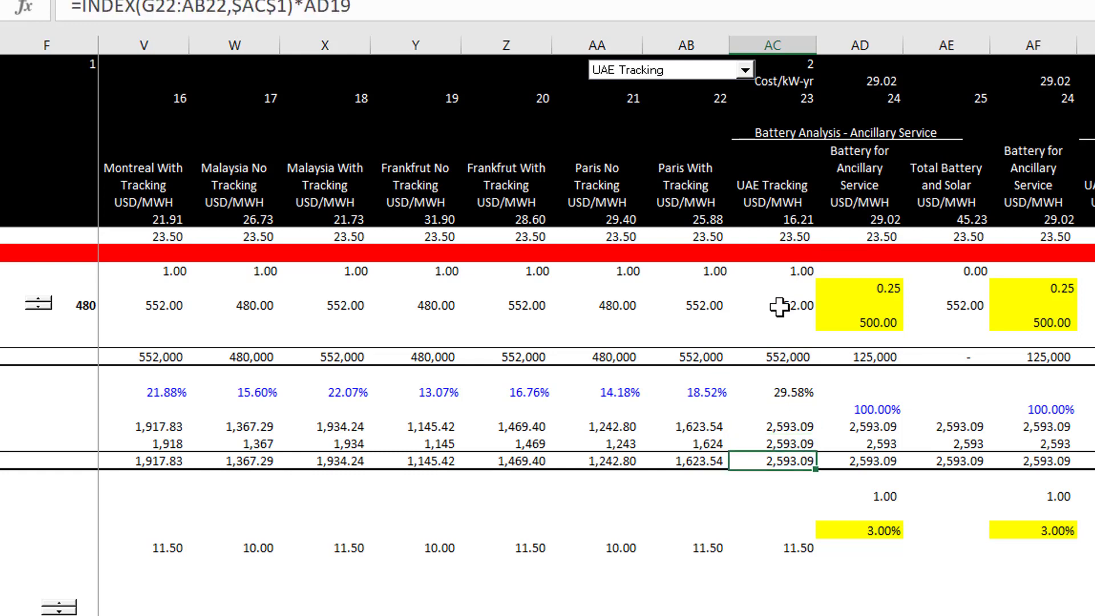
Compare the annual energy in the solar column with the linked battery and total columns in row 22
key(Right)
key(Left)
key(Right)
key(Left)
key(Right)
key(Left)
key(Right)
key(Right)
key(Left)
key(Left)
key(Right)
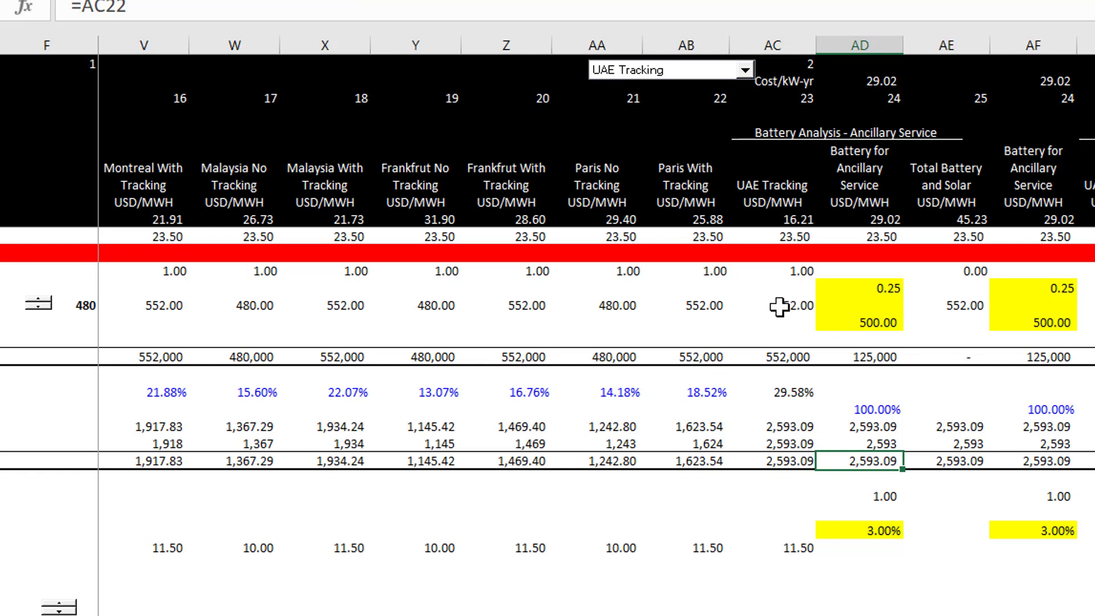
key(Left)
key(Right)
Set the battery quantity in AD12 to 0.1
key(Up)
key(Up)
key(Up)
key(Up)
key(Up)
key(Up)
key(Up)
key(Up)
key(Up)
key(Up)
key(Up)
key(Down)
key(Down)
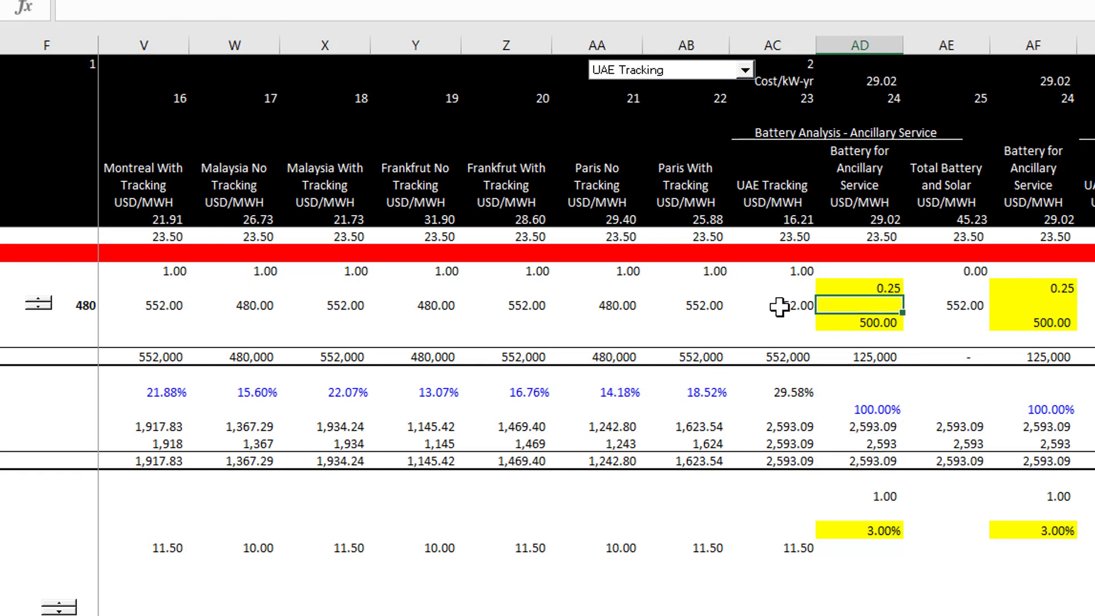
key(Up)
text(.)
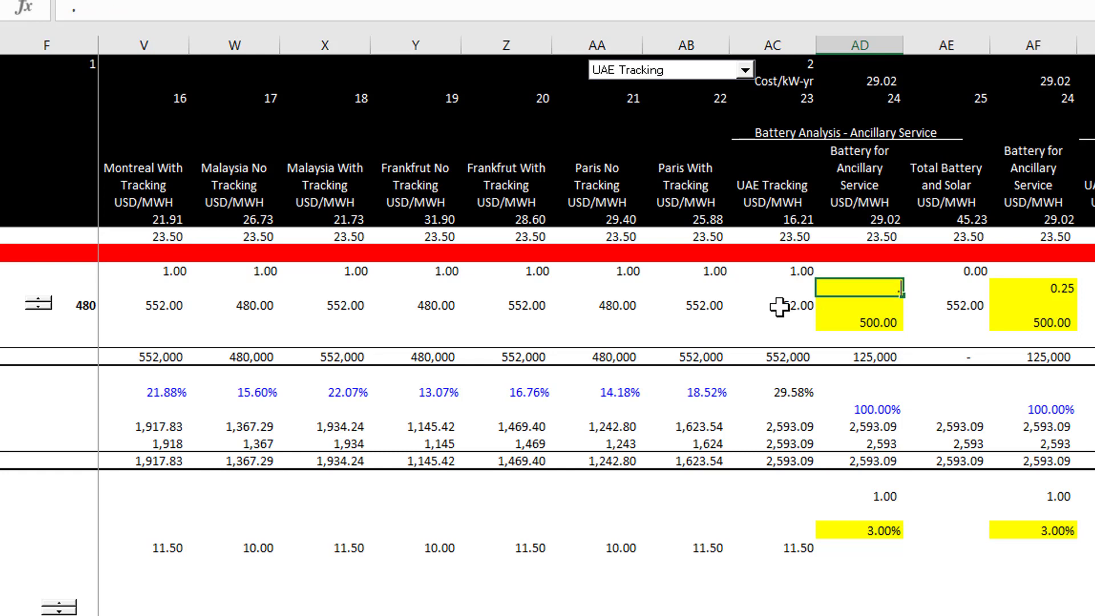
text(1)
key(Return)
Link the energy reference in the lower cost section of battery column AD to the annual energy with =AD22
key(Down)
key(Down)
key(Down)
key(Down)
key(Down)
key(Down)
key(Page_Down)
key(Down)
key(Down)
key(Down)
key(Down)
key(Down)
key(Down)
key(Down)
key(Down)
key(Down)
key(Down)
key(Down)
key(Down)
key(Down)
key(Down)
key(Down)
key(Down)
key(Down)
key(Down)
key(Down)
key(Down)
key(Down)
key(Down)
key(Down)
key(Down)
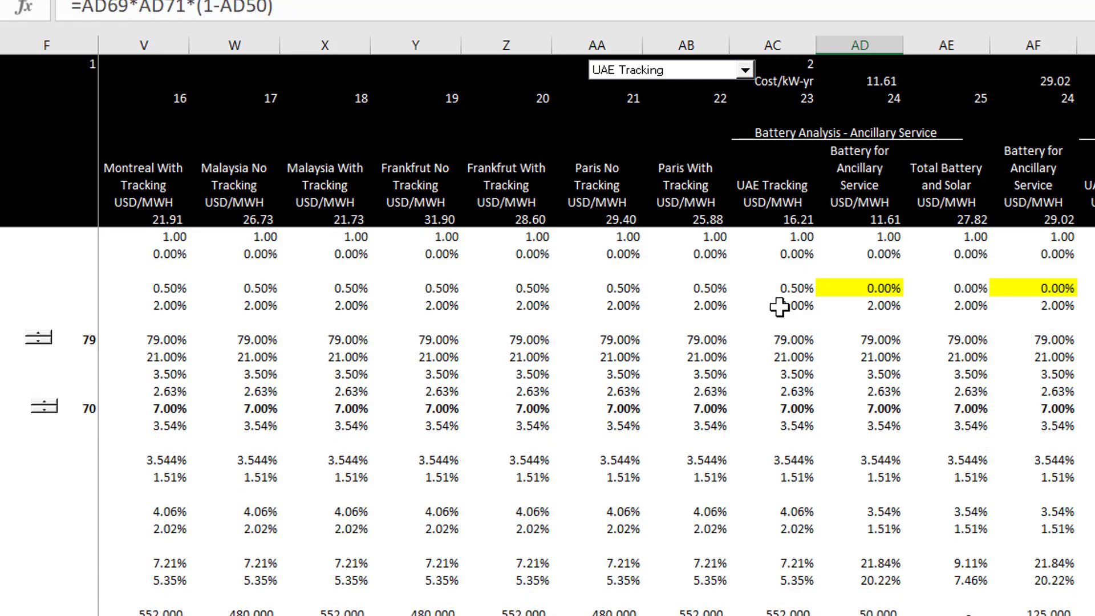
key(Left)
key(Right)
key(ctrl+Up)
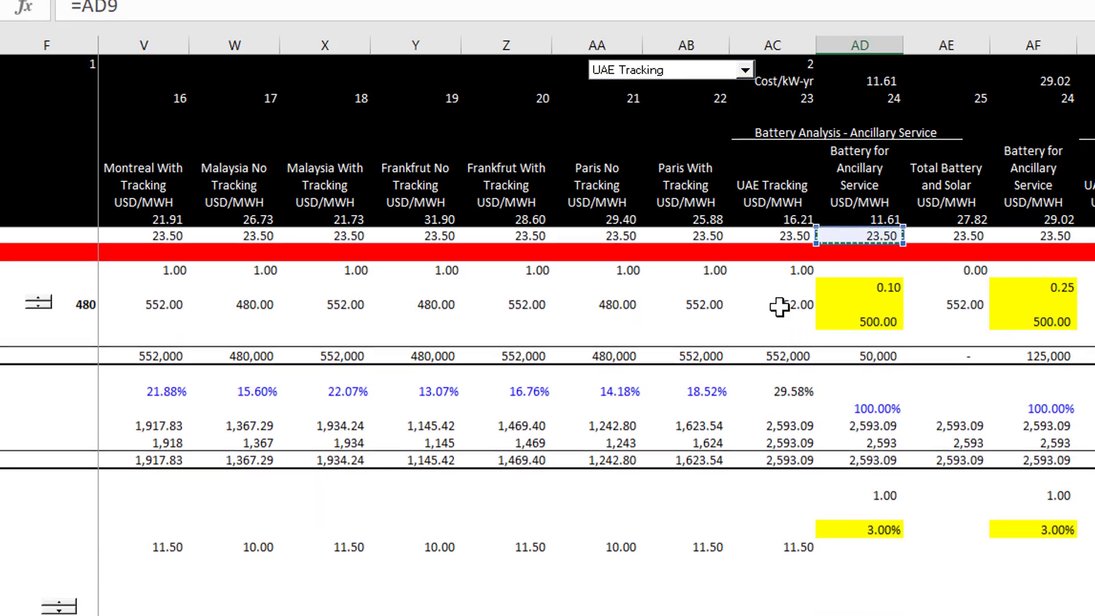
key(Down)
key(Down)
key(Down)
key(Down)
key(Down)
key(Down)
key(Down)
key(Down)
key(Down)
key(Down)
key(Down)
key(Down)
key(Down)
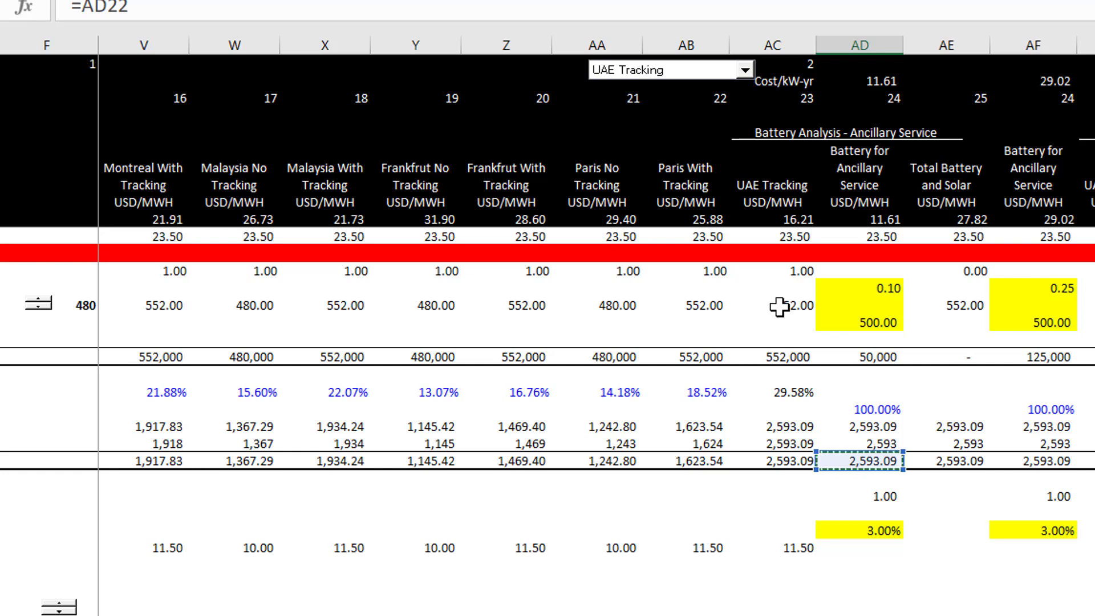
key(Return)
Set the battery quantity in AD12 to 0.25
key(Up)
key(Up)
key(Up)
key(Up)
key(Up)
key(Up)
key(Up)
key(Up)
key(Up)
key(Up)
key(Up)
key(Up)
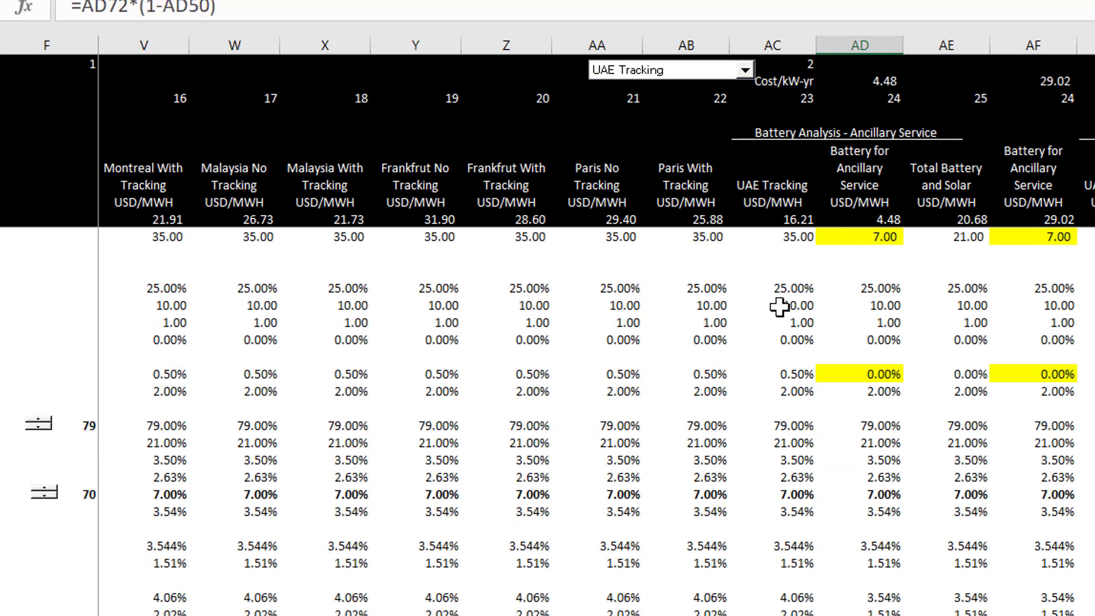
key(Up)
key(Up)
key(Up)
key(Up)
key(Up)
key(Up)
key(Up)
key(Up)
key(Up)
key(Up)
key(Up)
key(Up)
key(Up)
key(Up)
key(Up)
key(Up)
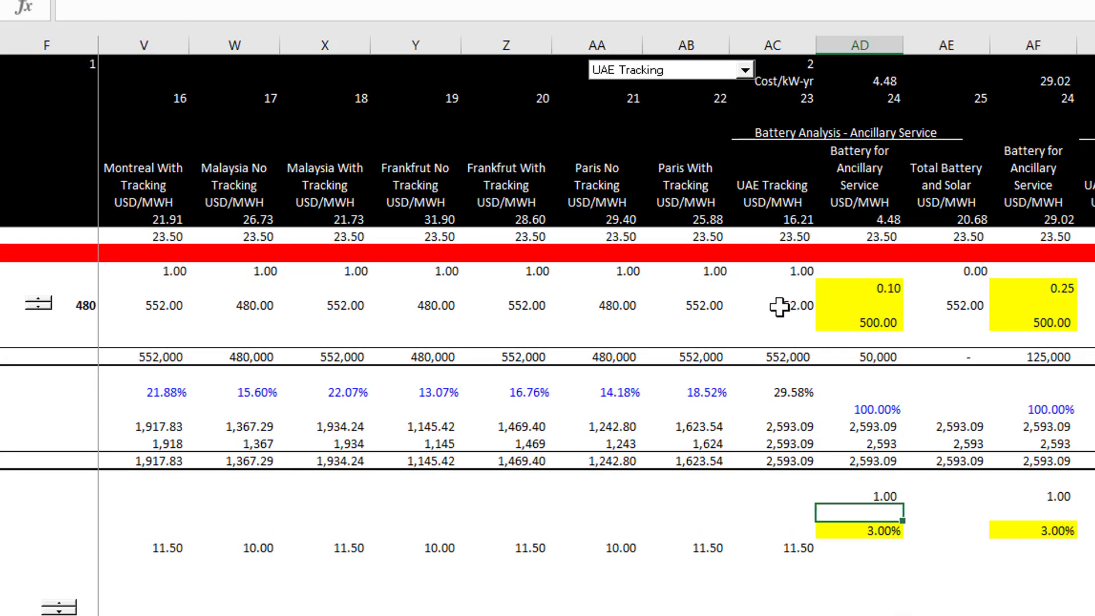
key(Down)
key(Down)
text(.25)
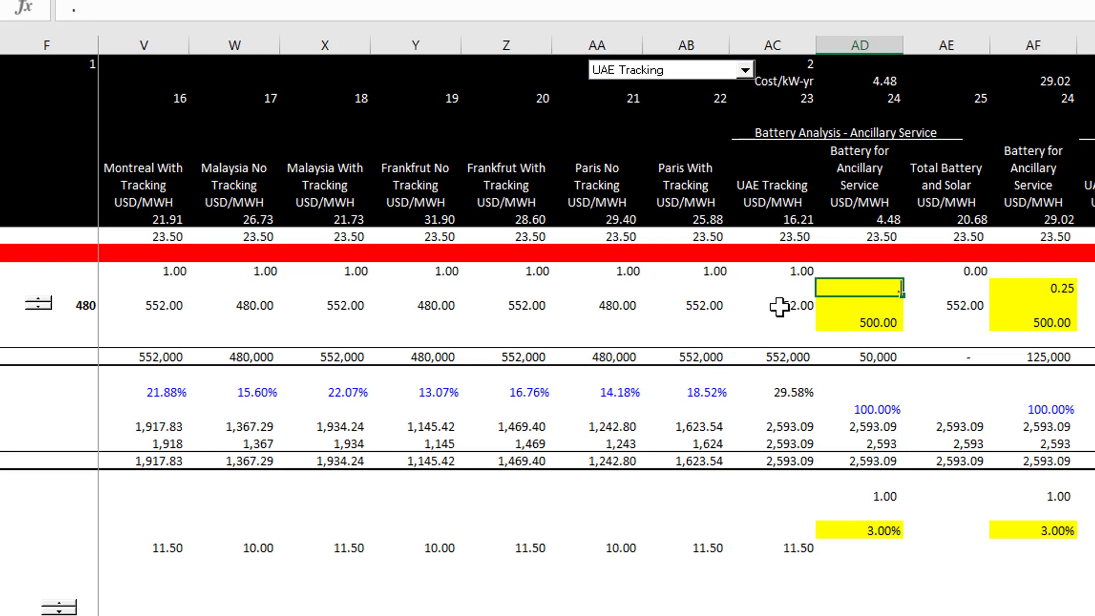
key(Up)
Compare the row 8 USD/MWH costs of the UAE Tracking solar, battery and combined columns
key(Up)
key(Up)
key(Up)
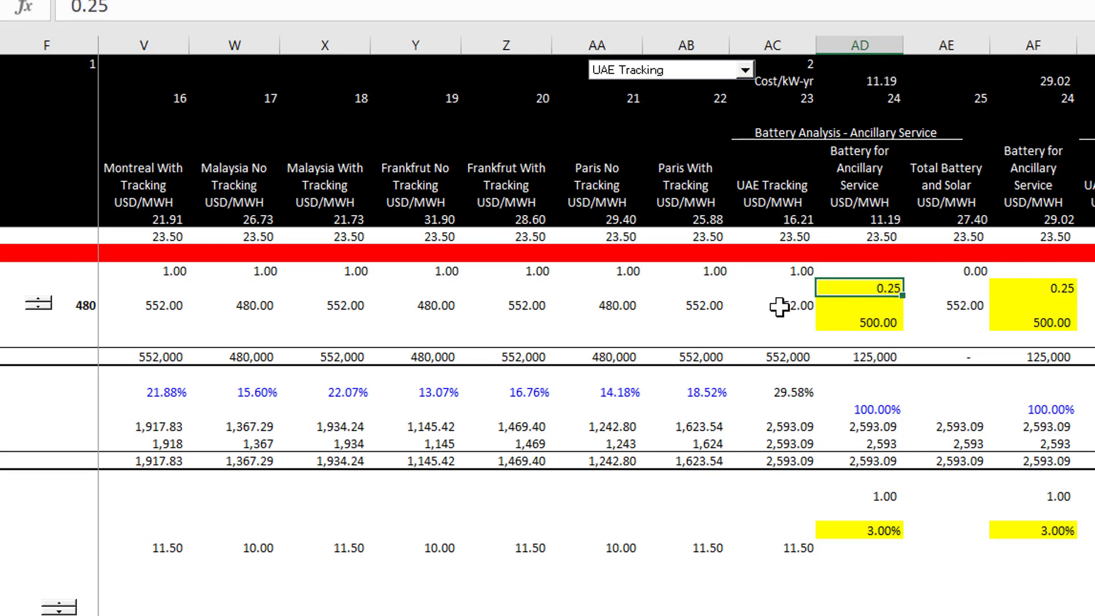
key(Left)
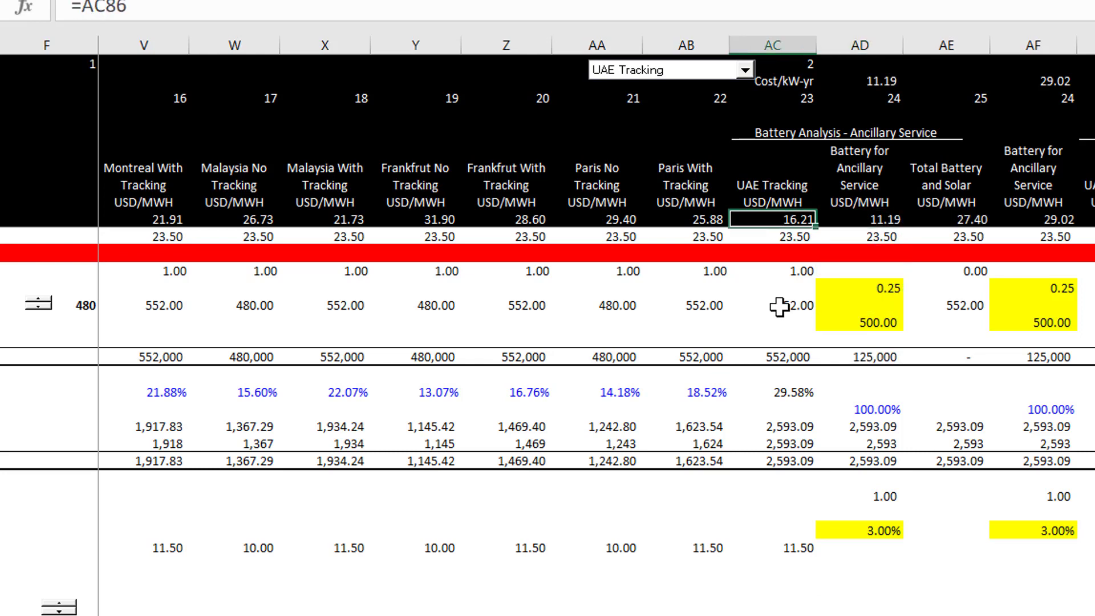
key(Right)
key(Left)
key(Right)
key(Left)
key(Right)
key(Right)
key(Left)
key(Left)
key(Right)
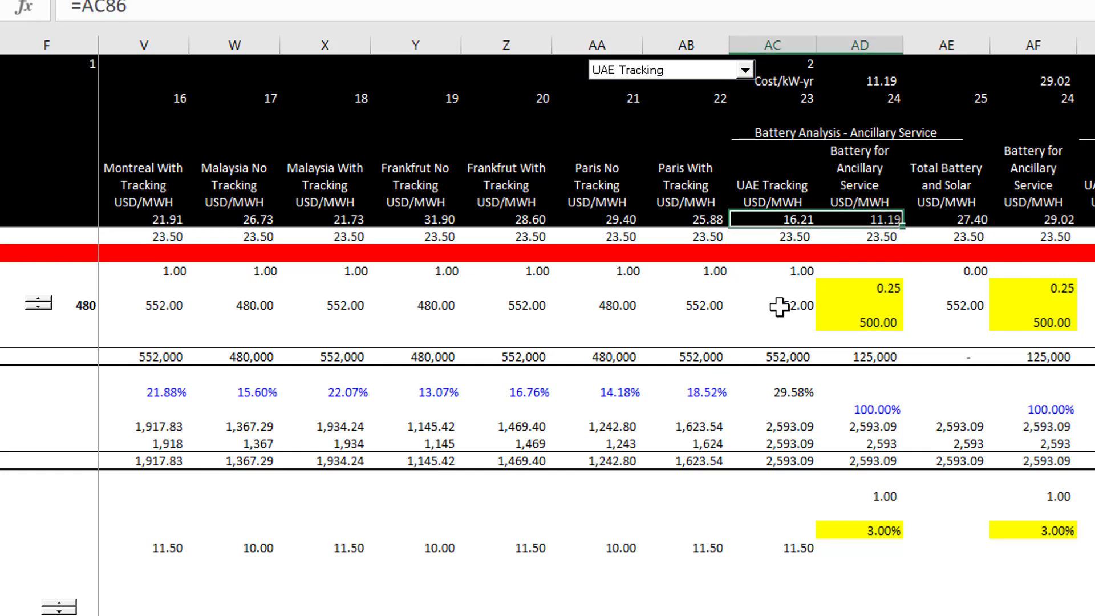
key(Right)
key(Left)
Set the ancillary battery's lifetime in column AD to 15
key(Down)
key(Down)
key(Down)
key(Down)
key(Down)
key(Down)
key(Down)
key(Down)
key(Down)
key(Down)
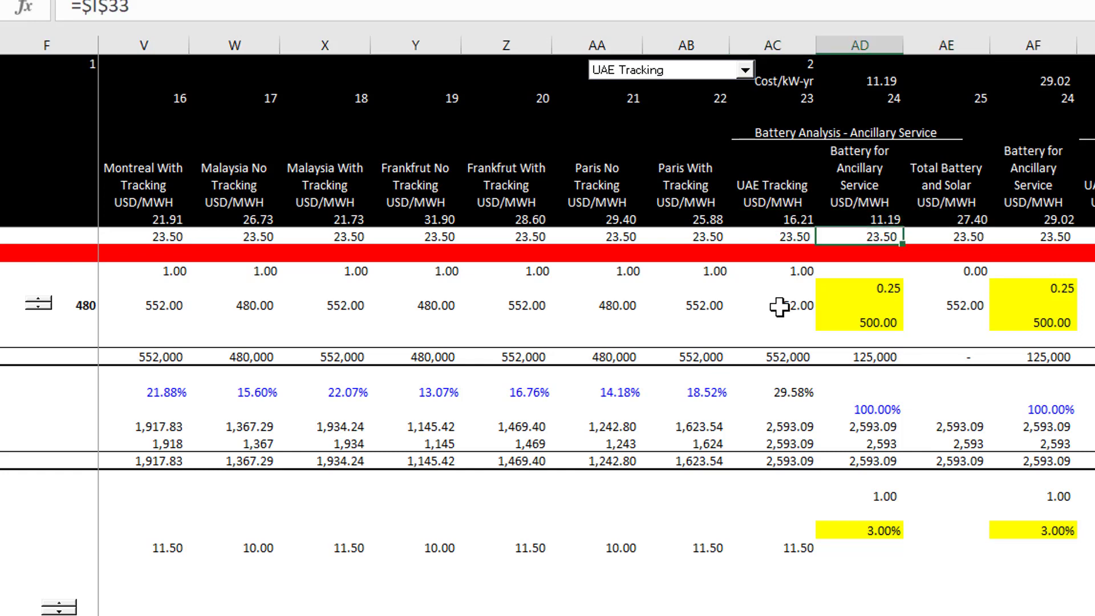
key(Up)
key(Up)
key(Up)
key(Down)
key(Down)
key(Down)
key(Down)
key(Down)
key(Down)
key(Down)
key(Down)
key(Down)
key(Down)
key(Down)
key(Down)
key(Down)
key(Down)
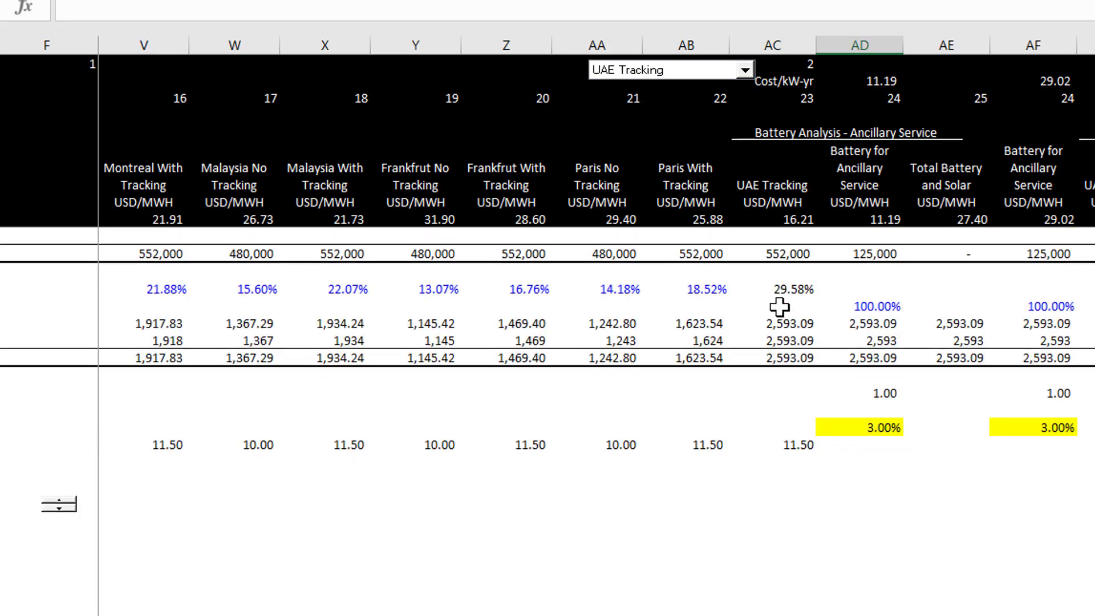
key(Down)
key(Down)
key(Down)
key(Down)
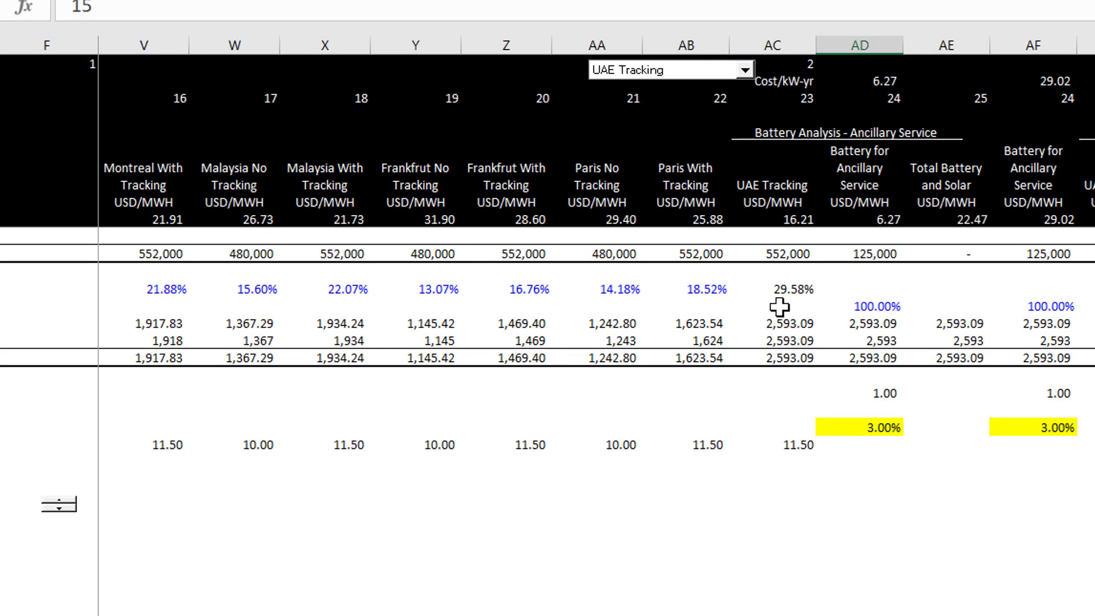
Check the ancillary battery's USD/MWH cost in row 8 of column AD against the solar and combined columns
scroll(780, 307, up, 2)
key(Up)
key(Up)
key(Up)
key(Up)
key(Up)
key(Up)
key(Up)
key(Up)
key(Up)
key(Up)
key(Up)
key(Up)
key(Up)
key(Up)
key(Up)
key(Up)
key(Up)
key(Up)
key(Up)
key(Up)
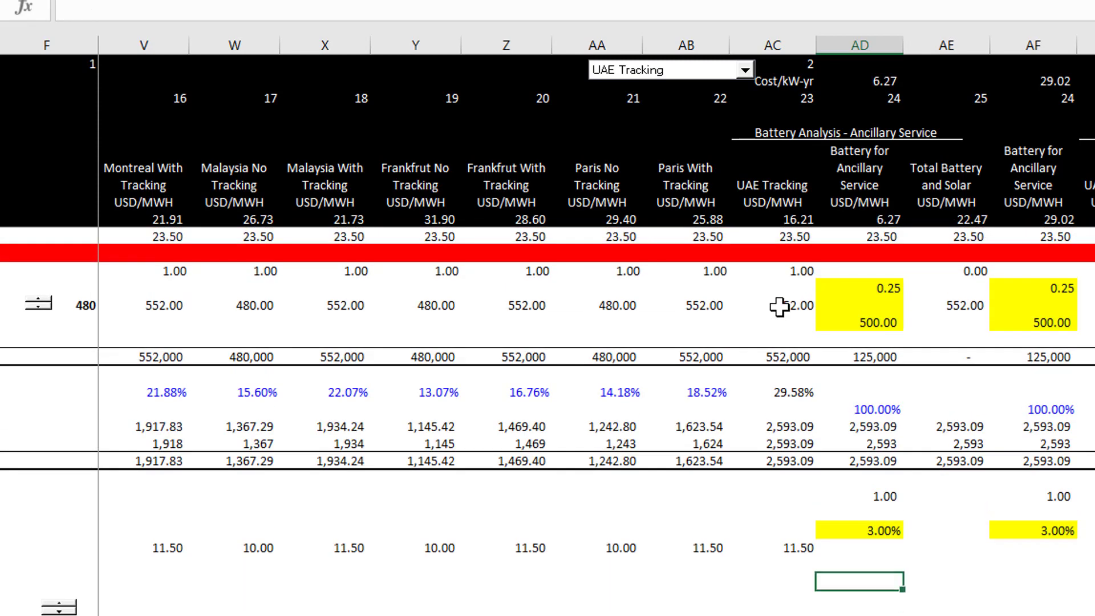
key(Down)
key(Down)
key(Up)
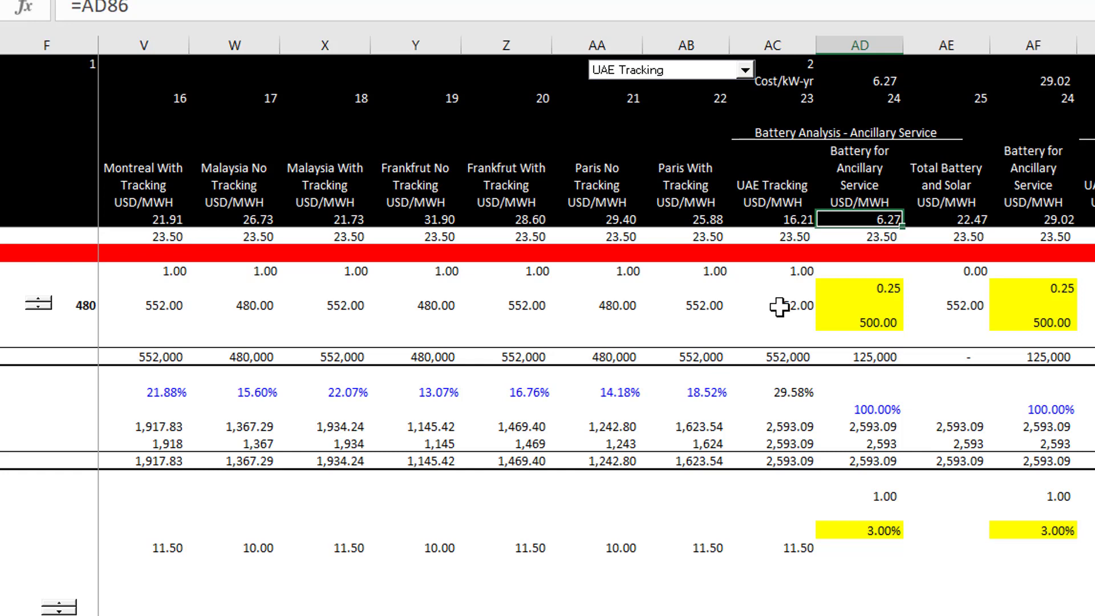
Set the ancillary battery's annual degradation in column AD to 2.5%
key(Down)
key(Down)
key(Down)
key(Down)
key(Down)
key(Down)
key(Down)
key(Down)
key(Down)
key(Down)
key(Down)
key(Down)
key(Down)
key(Down)
key(Down)
key(Down)
key(Down)
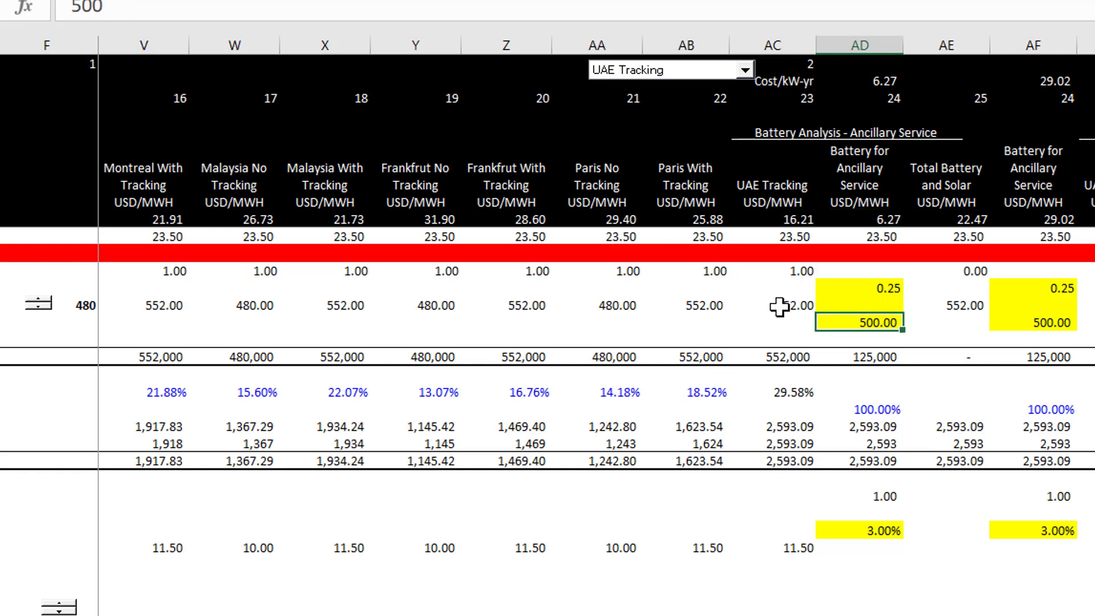
key(Down)
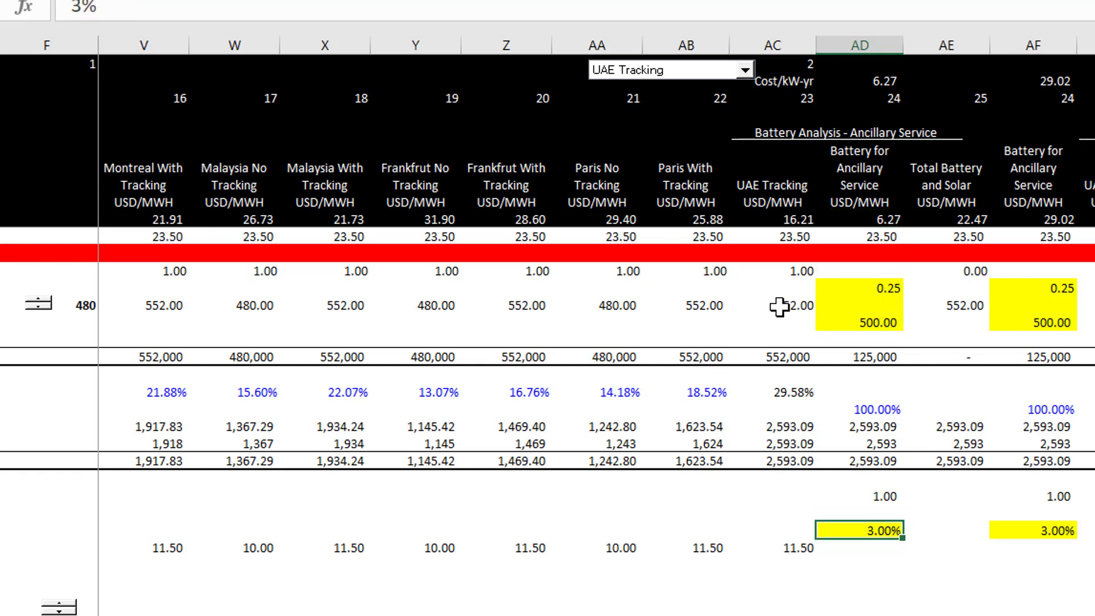
key(Page_Down)
key(Up)
key(Up)
key(Up)
key(Up)
key(Up)
key(Up)
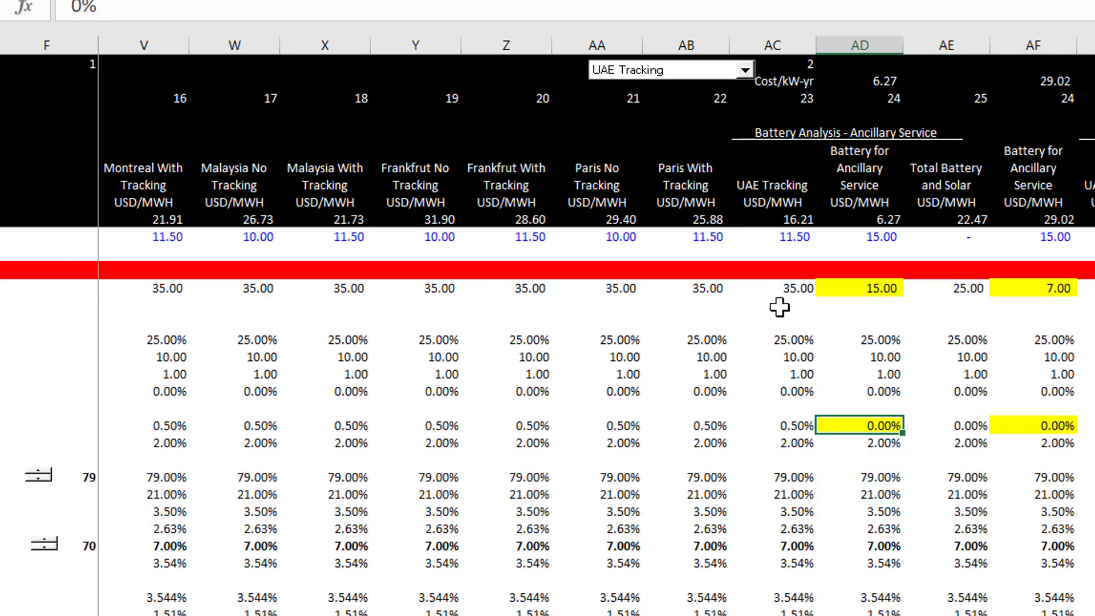
key(Page_Up)
key(Page_Down)
text(25)
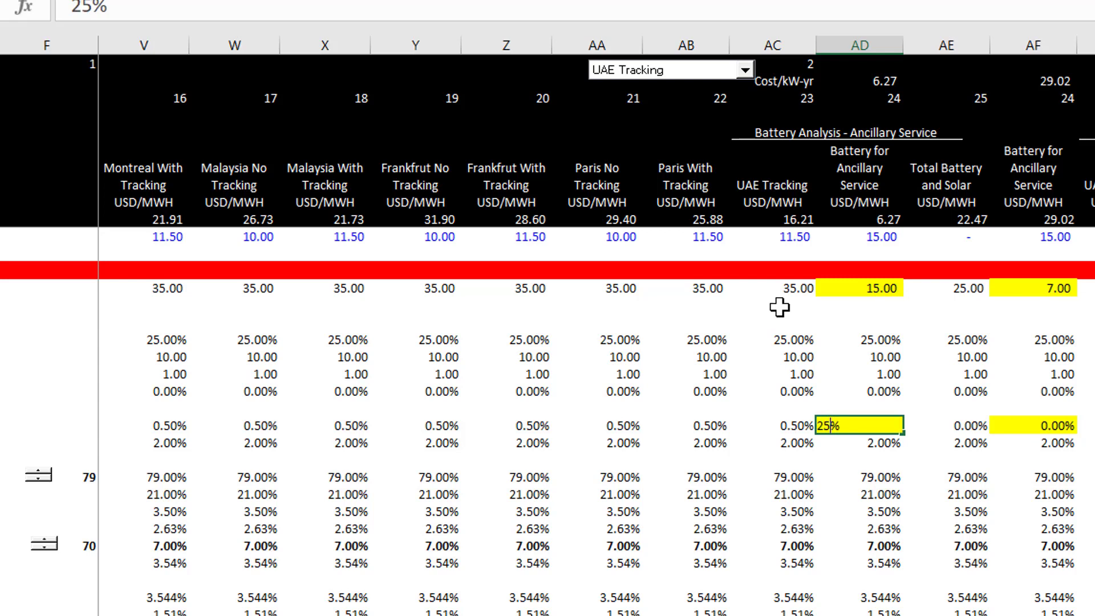
text(.)
key(Return)
Review the remaining financing and cost calculation rows of battery column AD, including the formula combining fixed and other operating costs
key(Down)
key(Down)
key(Down)
key(Down)
key(Down)
key(Down)
key(Down)
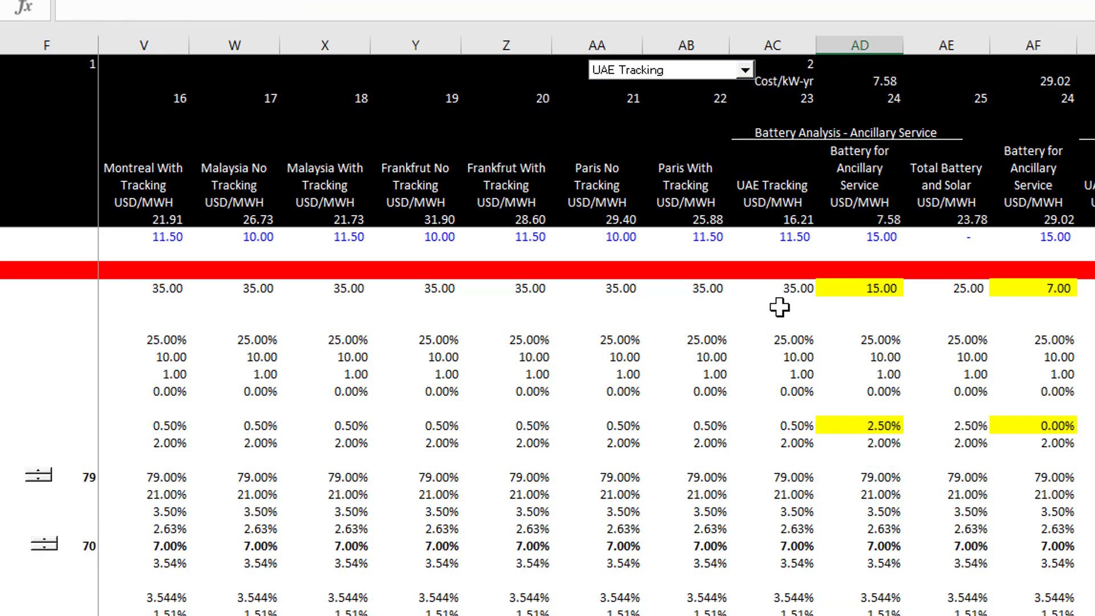
key(Down)
key(Down)
key(Down)
key(Down)
key(Down)
key(Down)
key(Down)
key(Down)
key(Down)
key(Down)
key(Down)
key(Down)
key(Down)
key(Page_Up)
key(Page_Up)
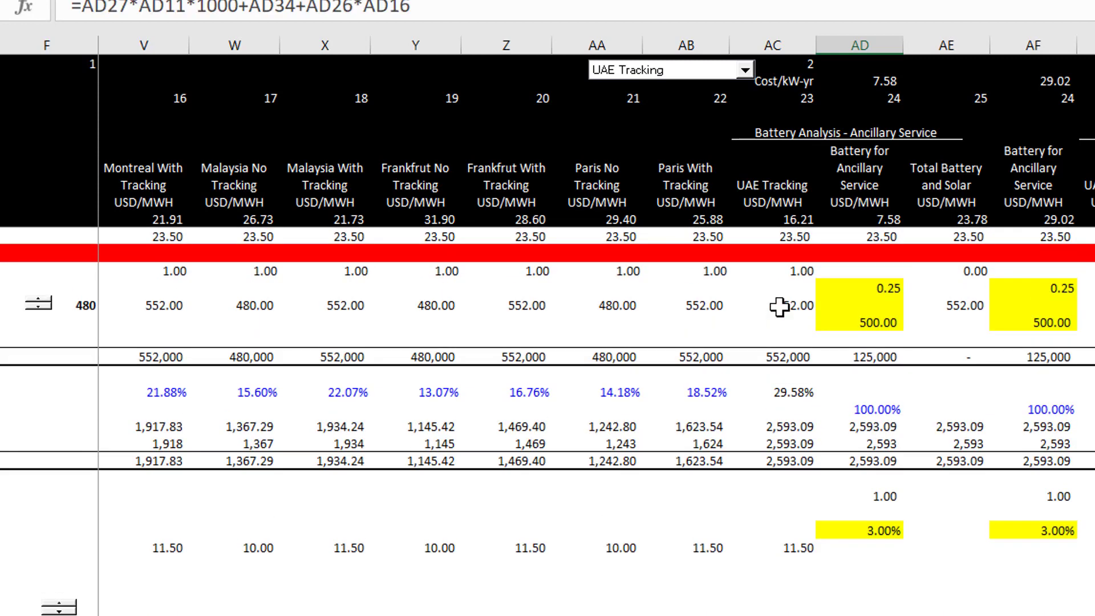
Set the battery quantity in AD12 to 4
key(Up)
key(Up)
key(Up)
key(Up)
key(Up)
key(Up)
key(Down)
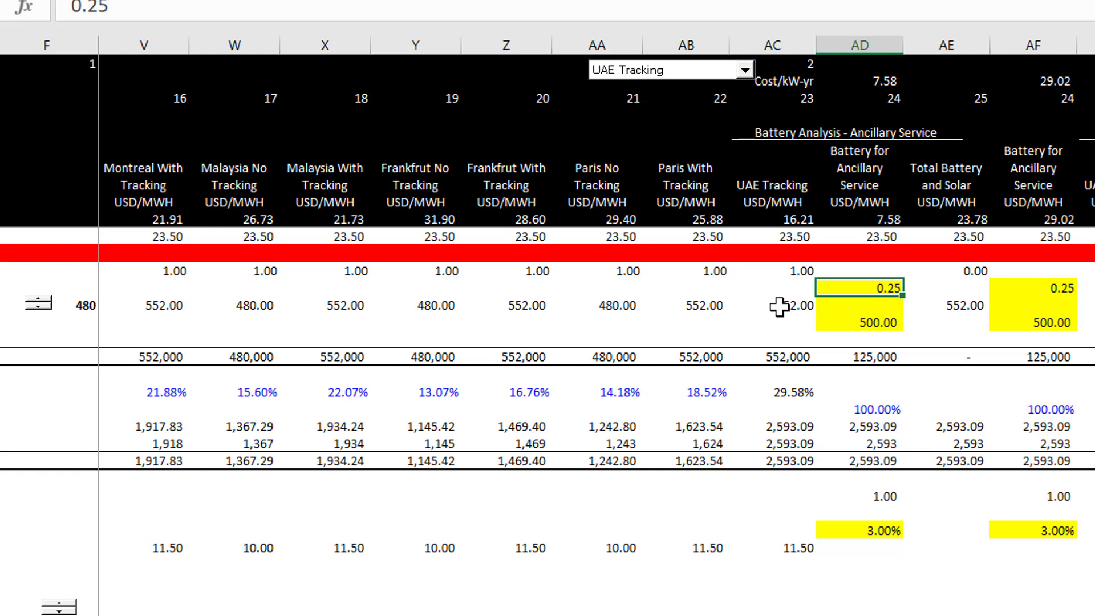
text(4)
key(Return)
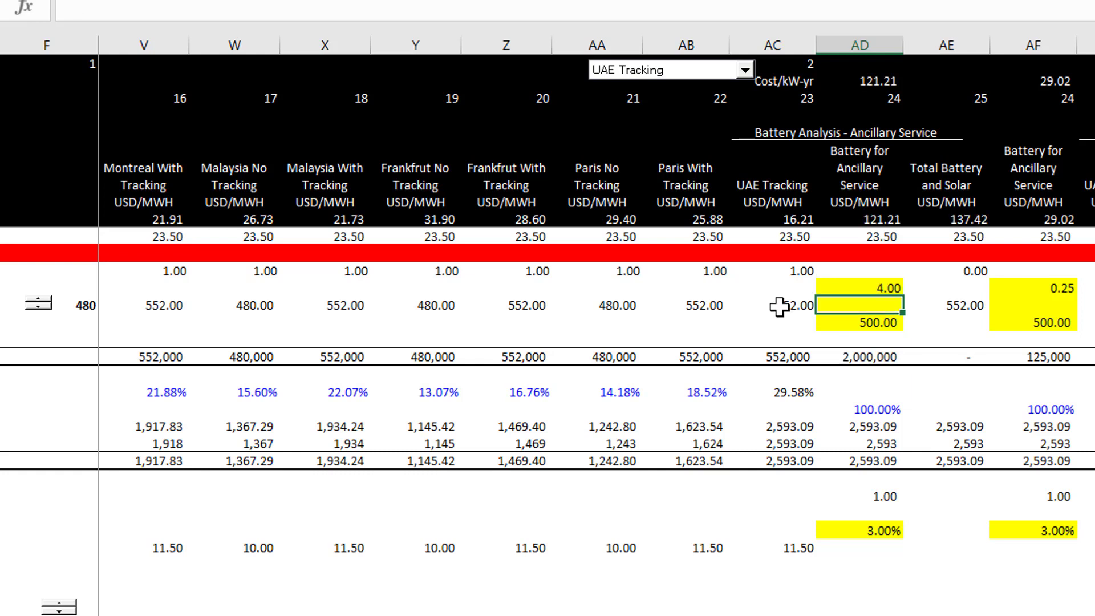
Examine how the larger battery quantity affects the battery and combined solar costs in row 8
key(Up)
key(Up)
key(Up)
key(Up)
key(Up)
key(Down)
key(Down)
key(Down)
key(Down)
key(Up)
key(Up)
key(Up)
key(Up)
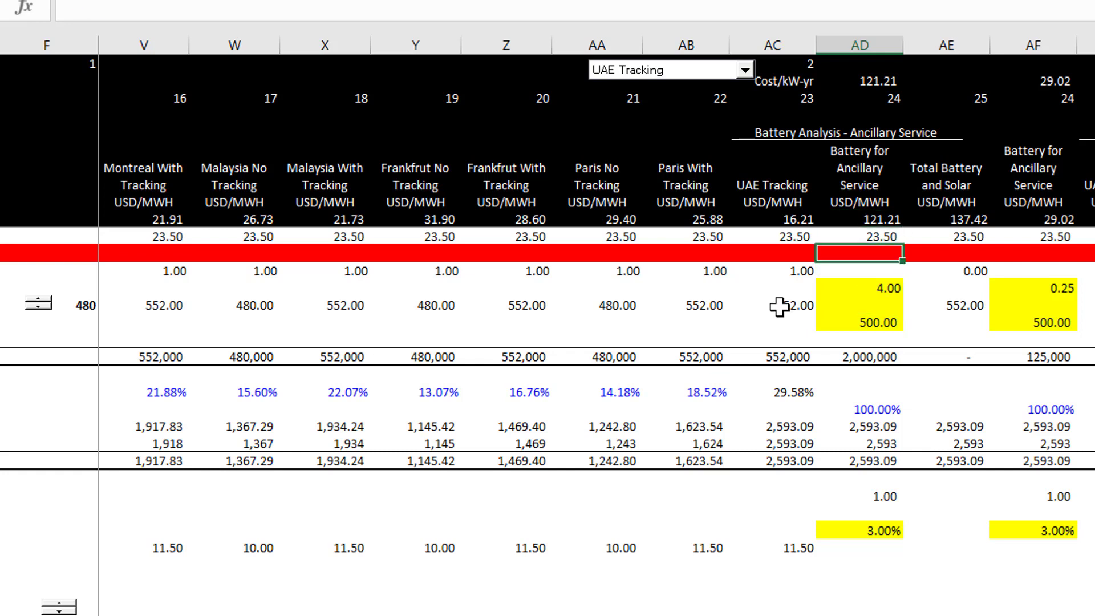
Set the battery quantity in AD12 to 0.5
key(Down)
key(Down)
key(Down)
key(Down)
key(Down)
key(Up)
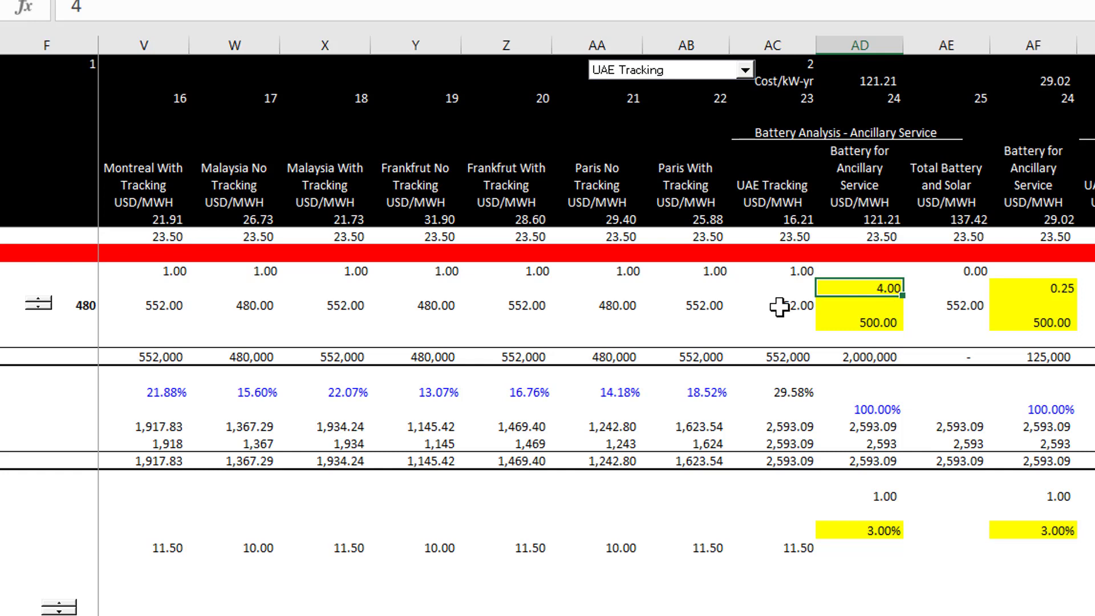
text(.5)
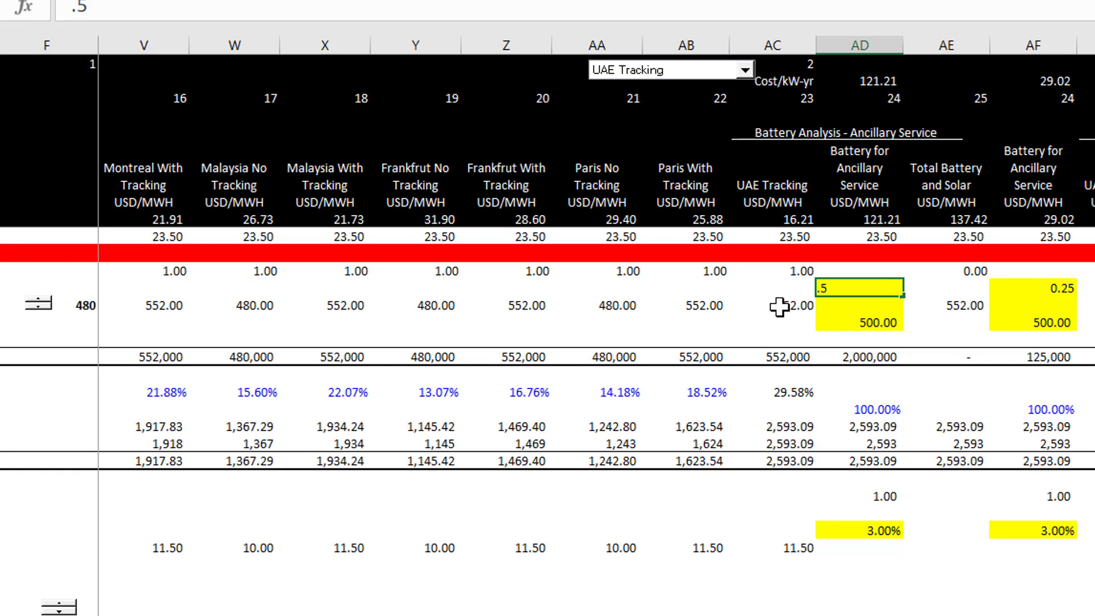
key(Return)
key(Up)
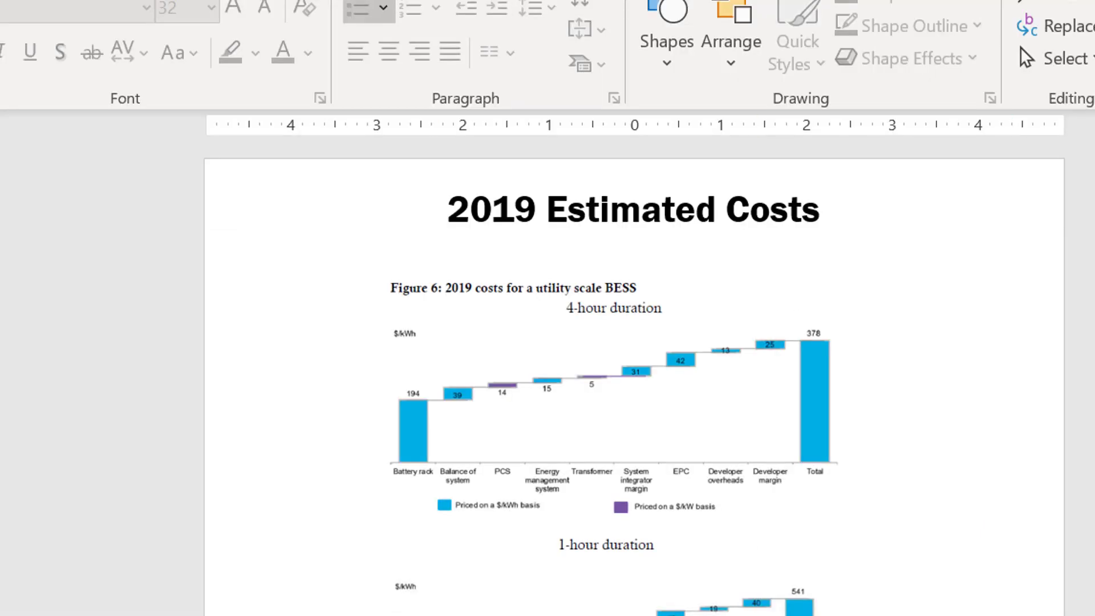
Page forward from the 2019 Estimated Costs slide to the Historic and Projected Price of Lithium slide
key(Page_Down)
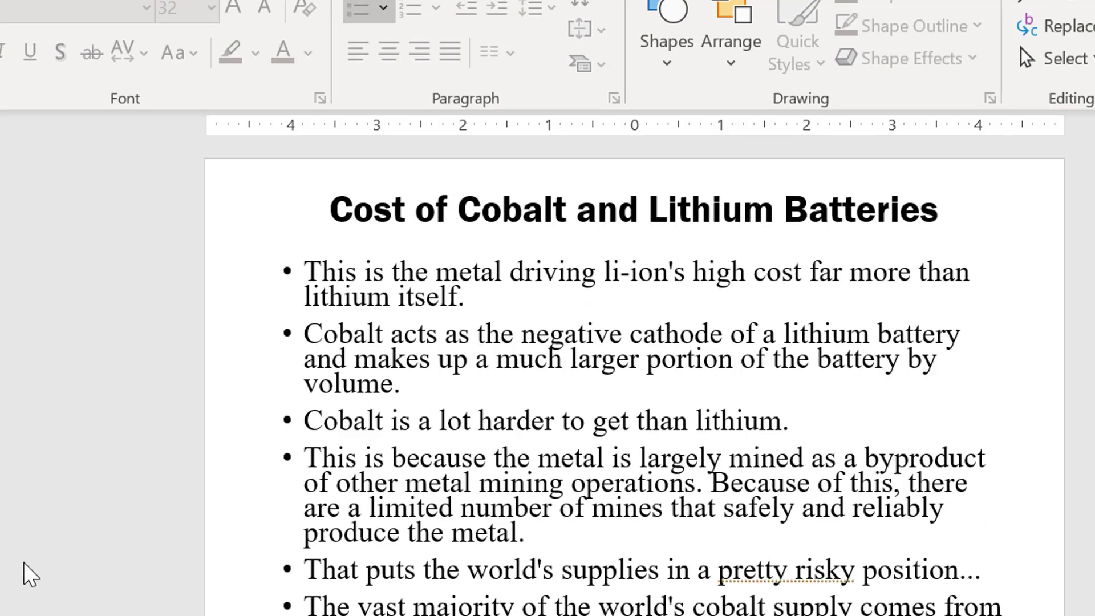
key(Page_Down)
key(Page_Down)
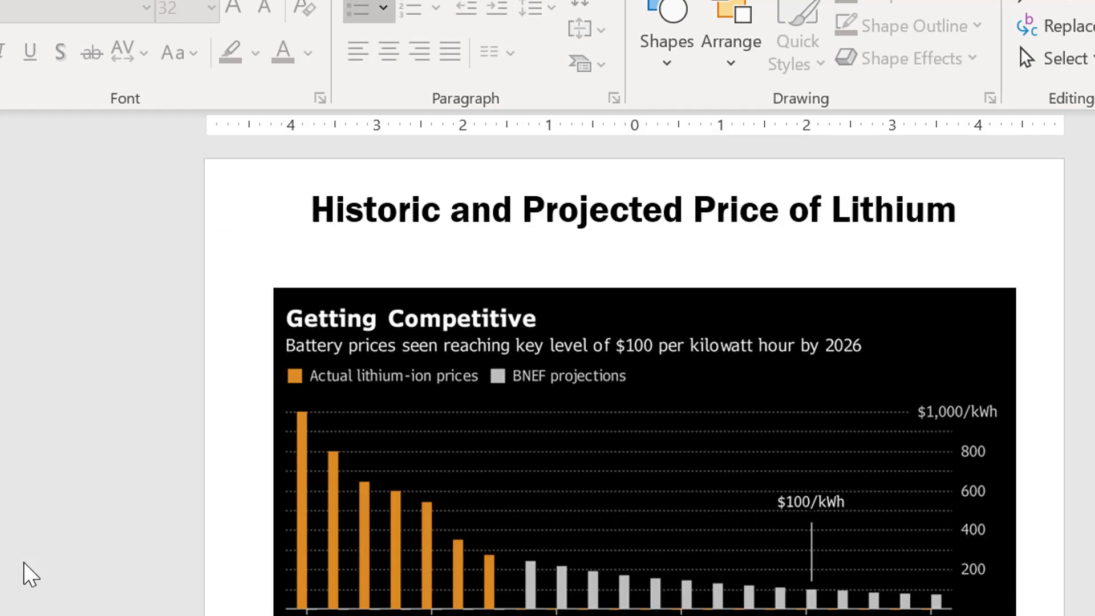
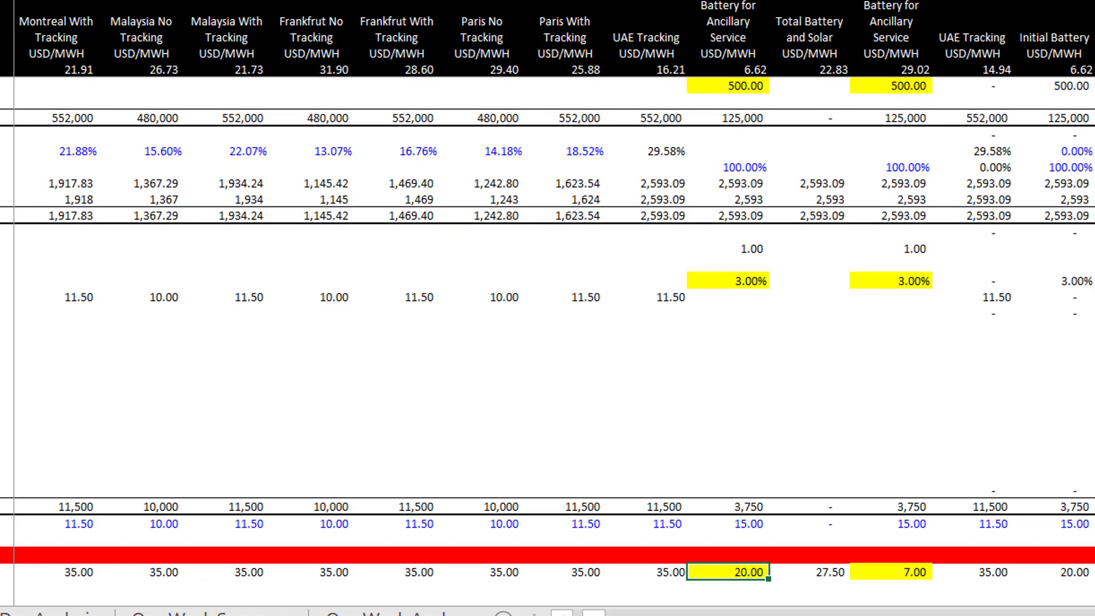
Switch to the PowerPoint presentation and page back from Degradation and Life to the Battery Life and Lifetime Warranty slide
mouse_move(766, 581)
click(897, 600)
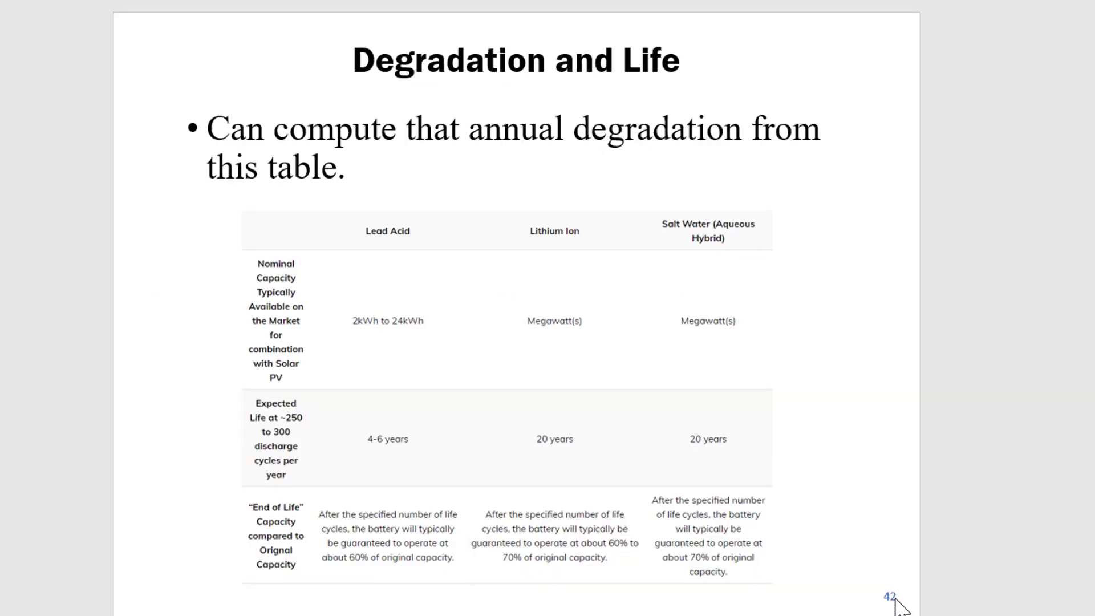
key(Left)
key(Right)
key(Left)
key(Left)
key(Left)
key(Right)
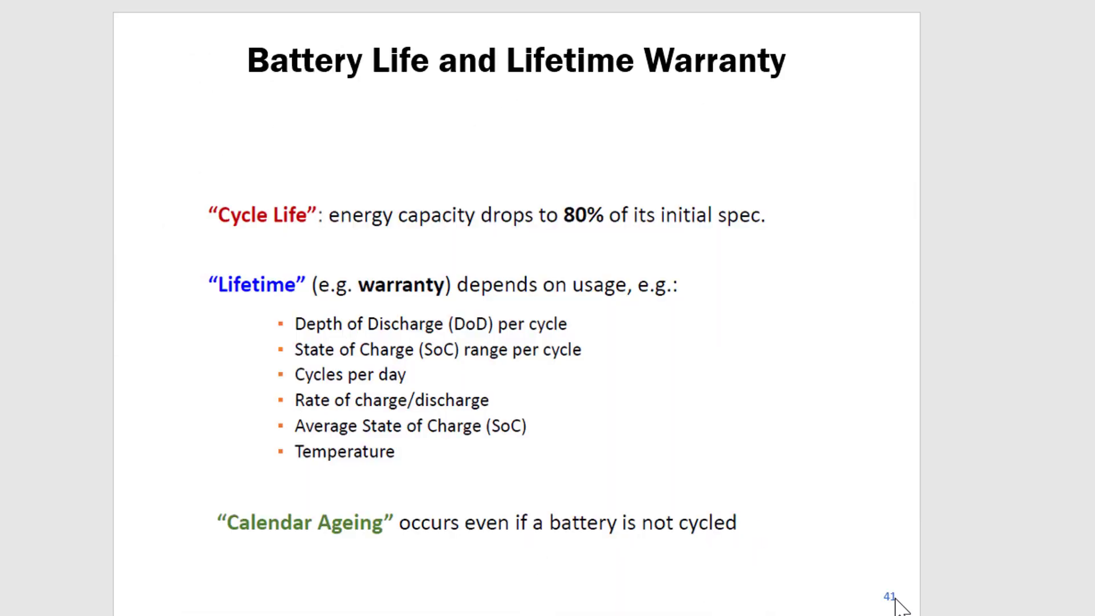
Page forward through the depth of discharge and usable capacity slide to the Degradation slide comparing vanadium flow and solid batteries
key(Right)
key(Right)
key(Right)
key(Right)
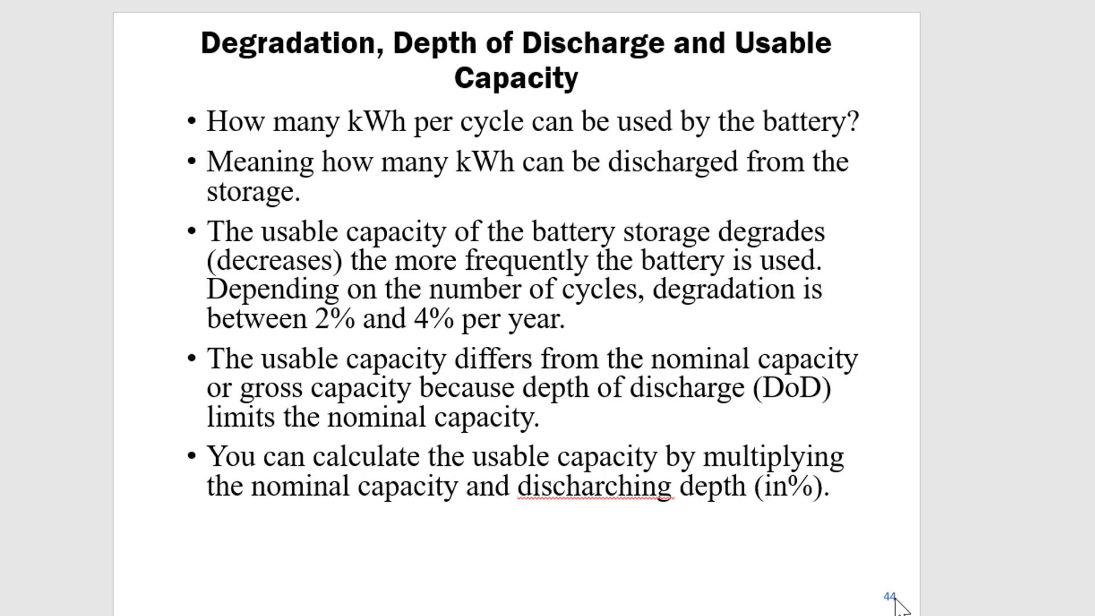
key(Right)
key(Left)
key(Right)
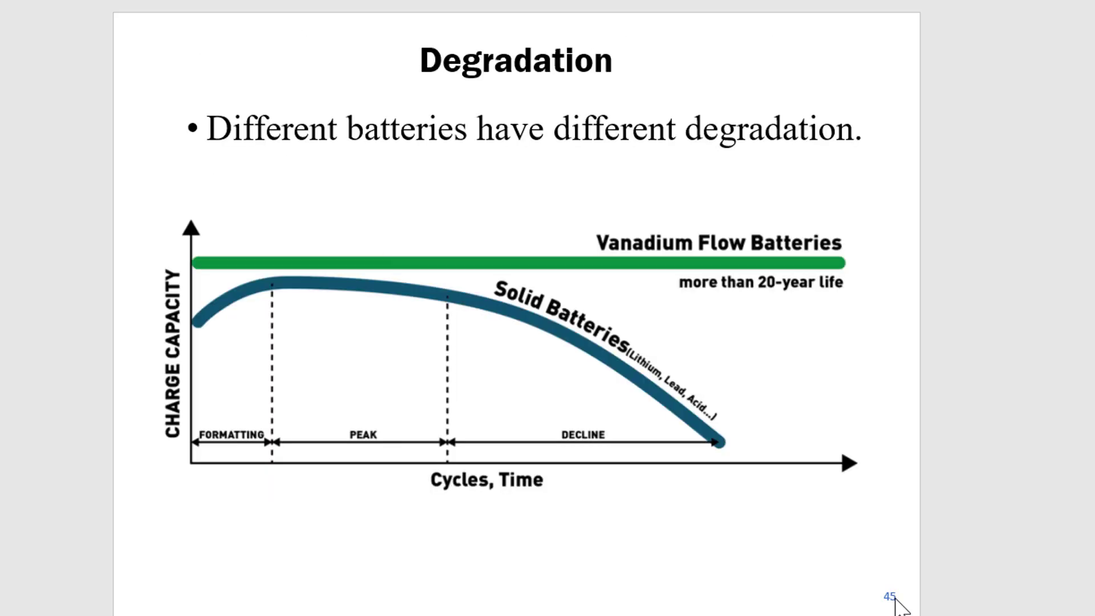
Page forward to the Degradation and Age slide on remaining battery capacity, and switch back to the Excel workbook
key(Right)
key(Left)
key(Left)
key(Right)
key(Right)
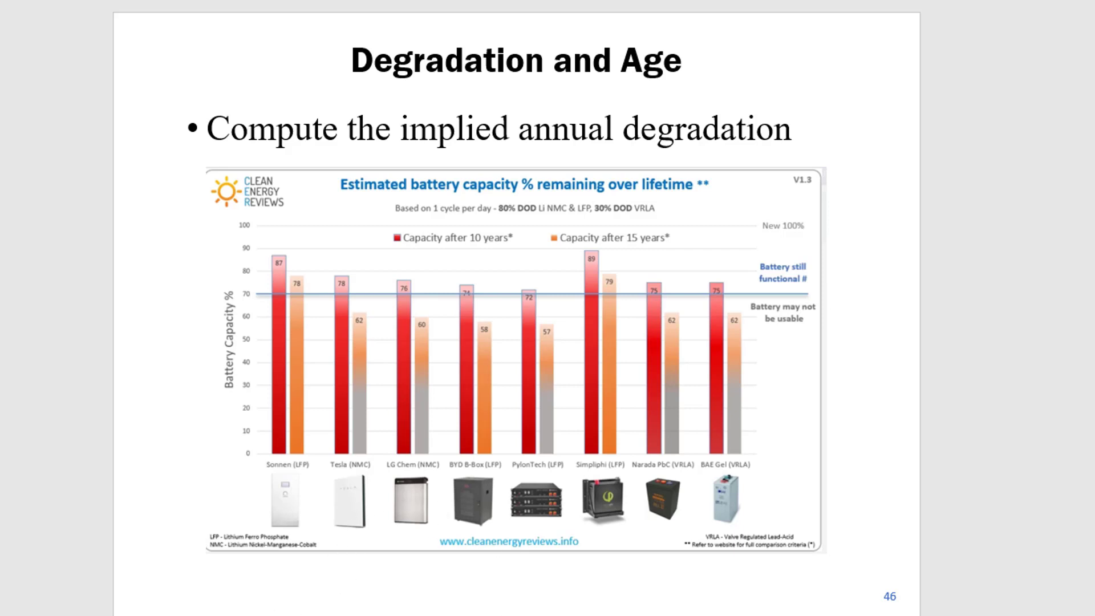
click(229, 588)
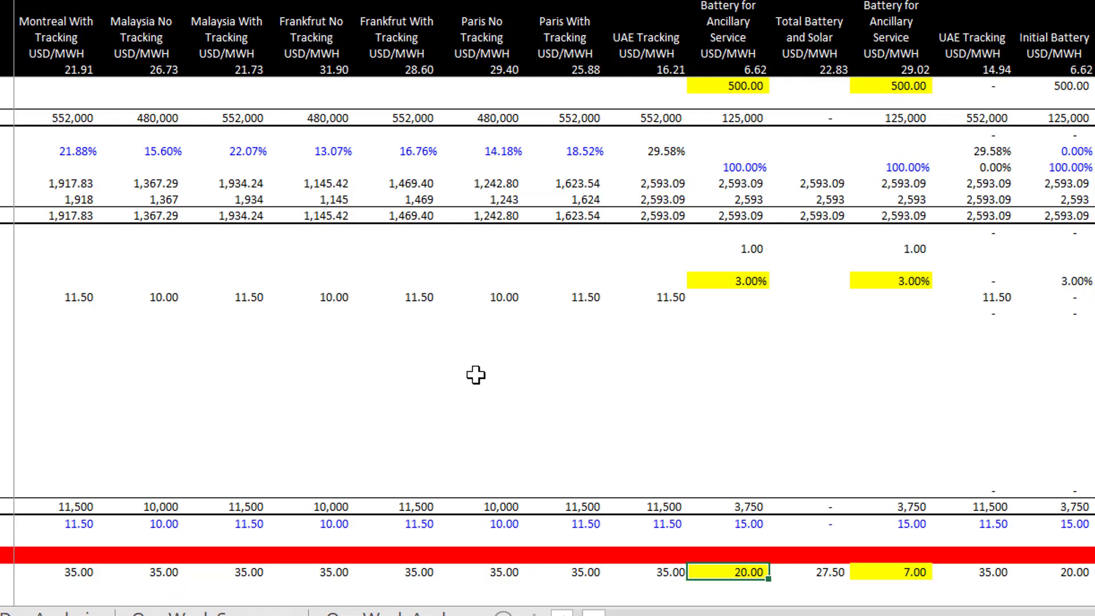
Start a scratch degradation calculation with 1 in AB33 and 3% in AB34
click(555, 393)
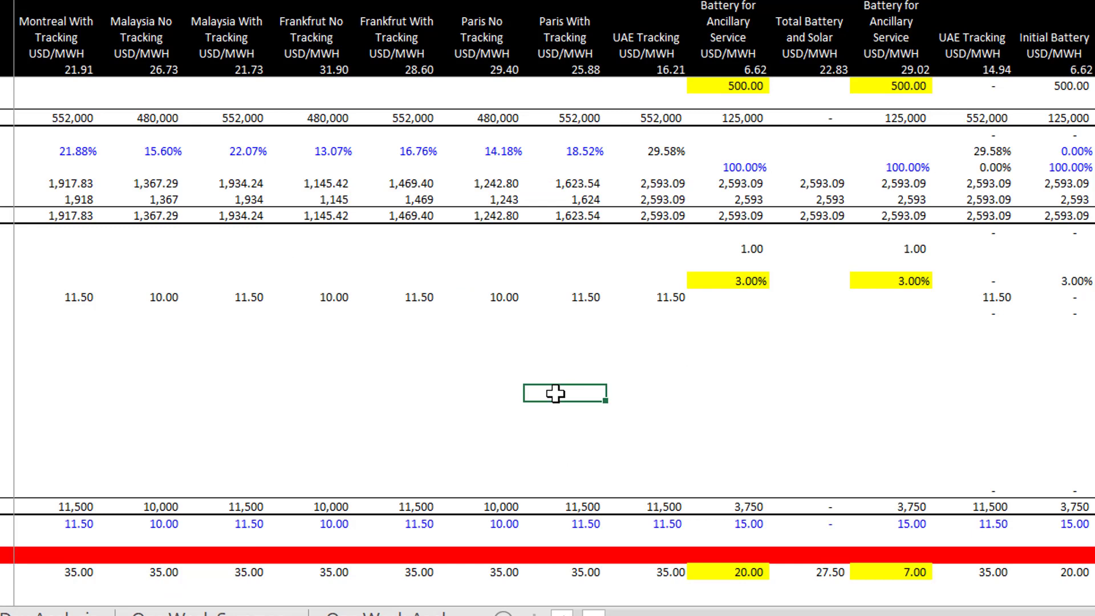
text(=.625)
key(Escape)
text(1)
key(Return)
text(.)
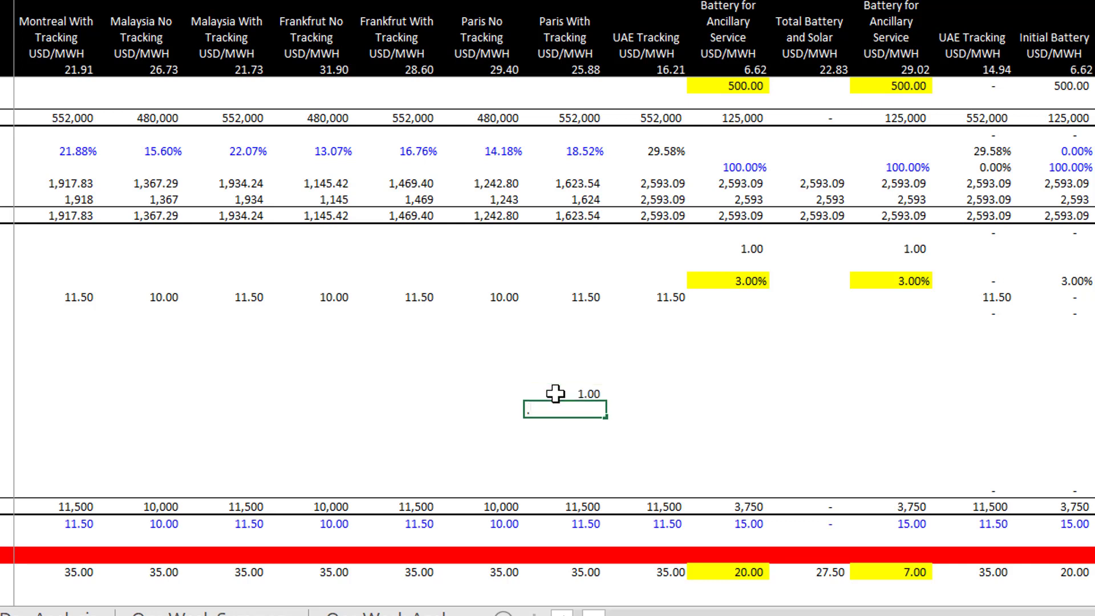
text(3%)
key(BackSpace)
key(BackSpace)
key(BackSpace)
text(35)
key(BackSpace)
text(%)
key(Return)
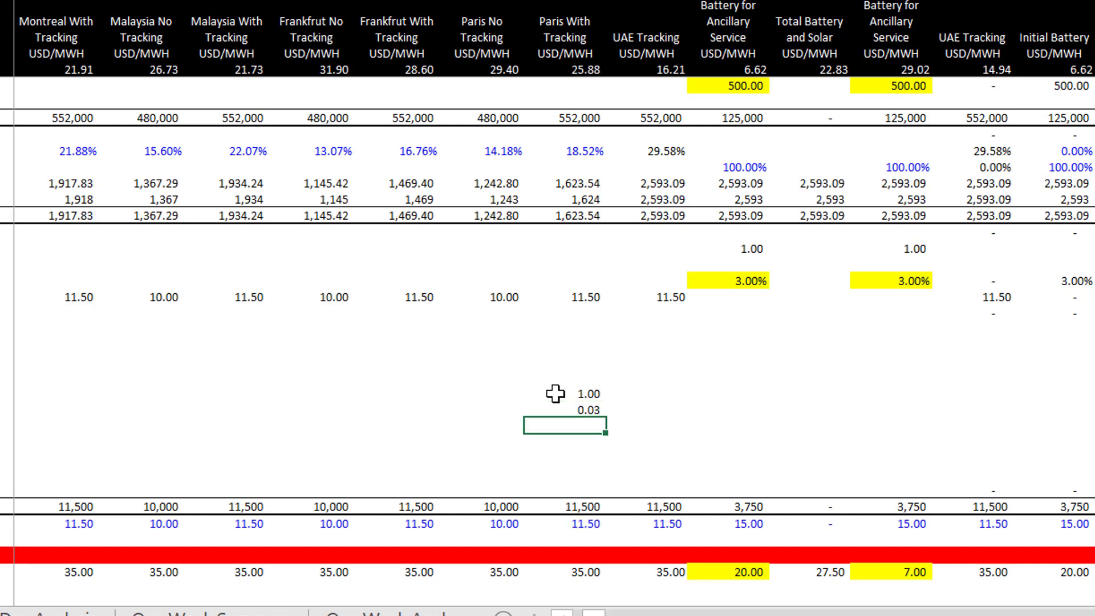
Compute the capacity remaining after 15 years in AB35 with the formula =(1-AB34)^15
text(=(1-)
key(Up)
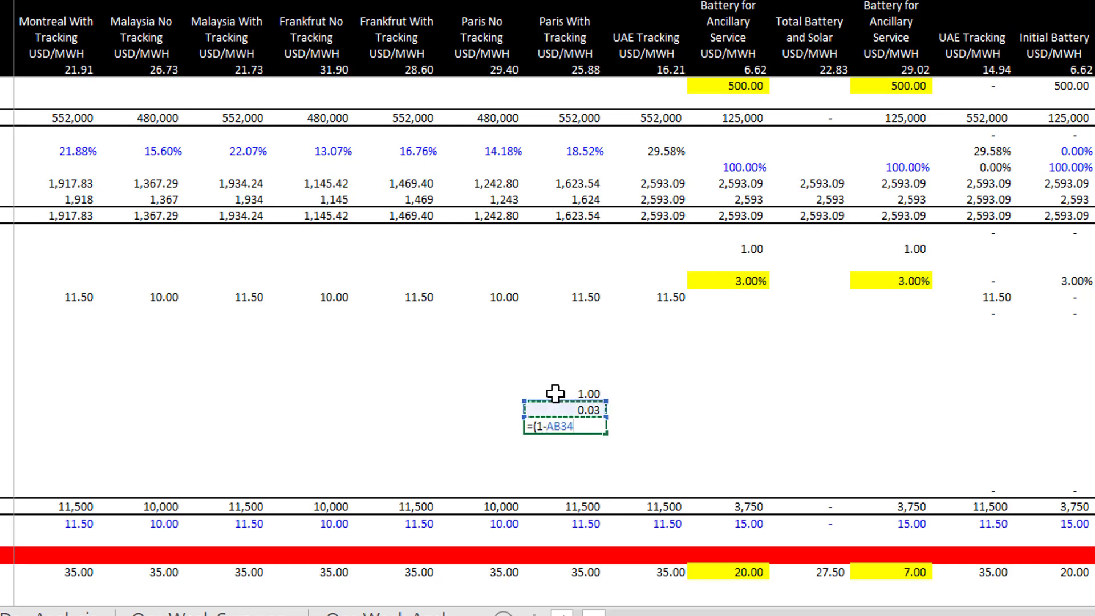
text()^)
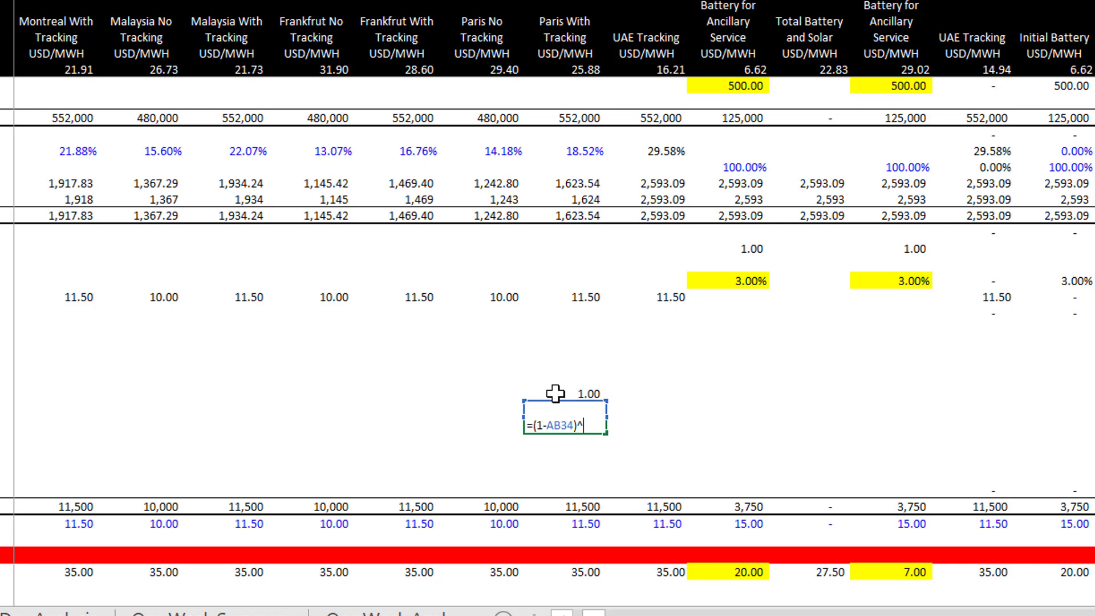
text(15)
key(Return)
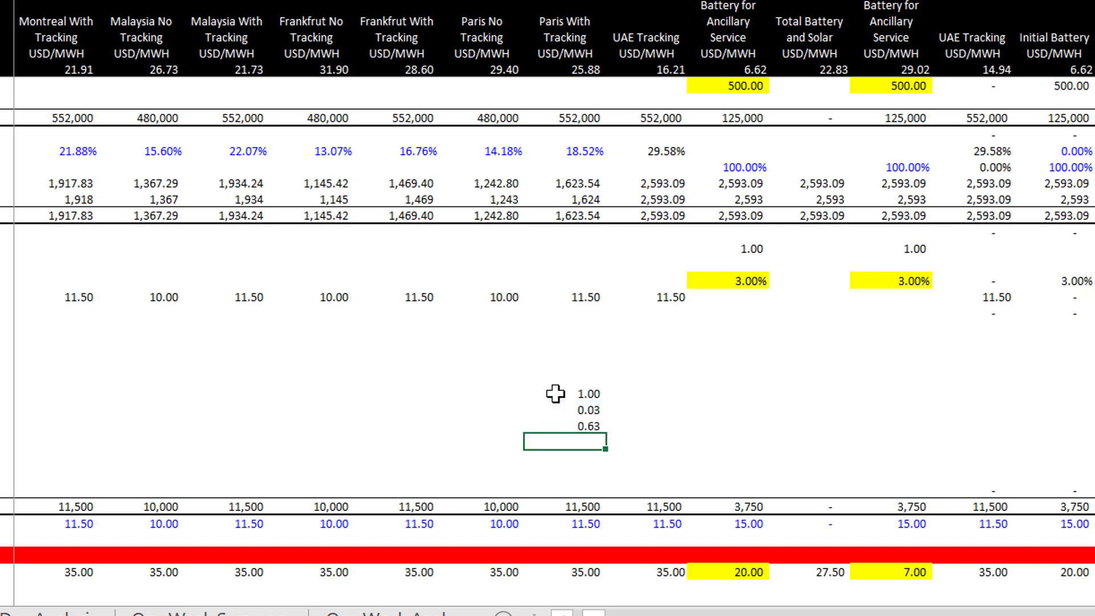
Delete the scratch degradation calculation from AB33:AB35
key(Up)
key(Up)
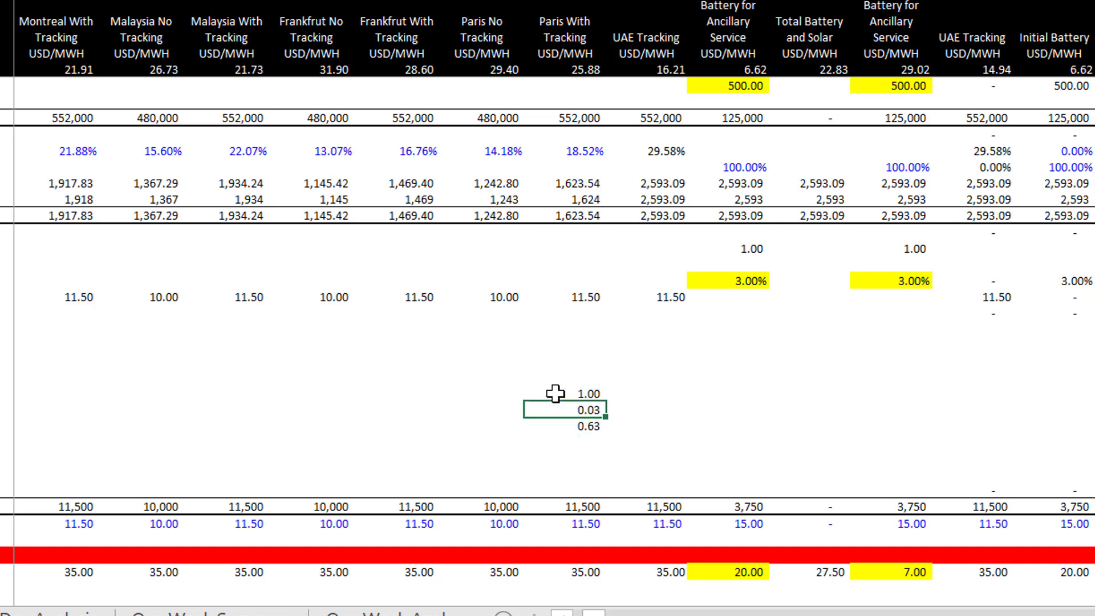
key(Down)
key(Up)
key(Down)
key(Down)
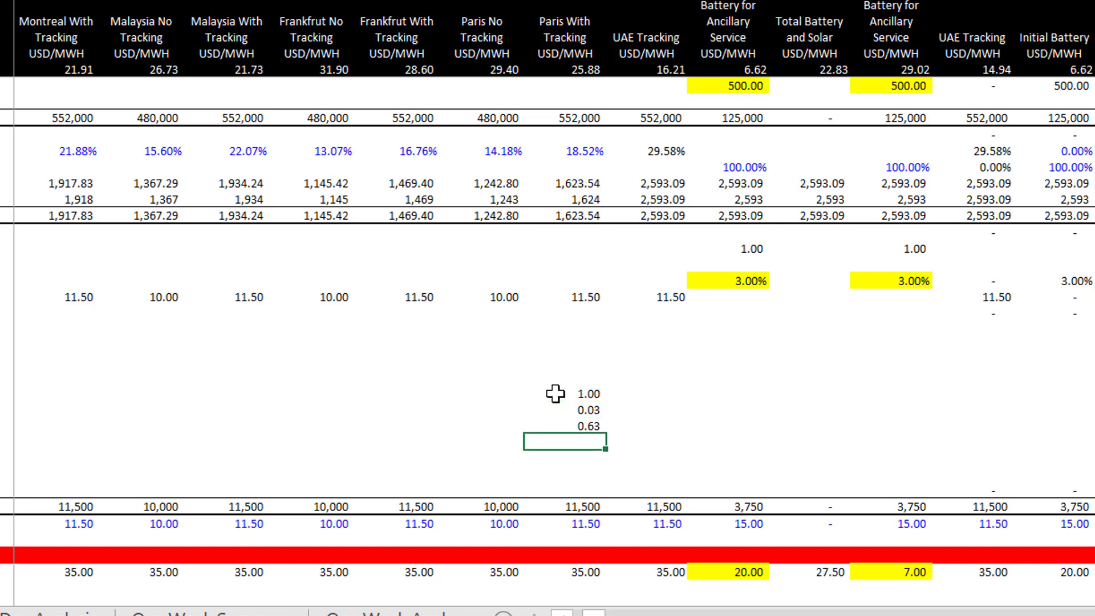
key(Up)
key(Up)
key(Up)
key(Down)
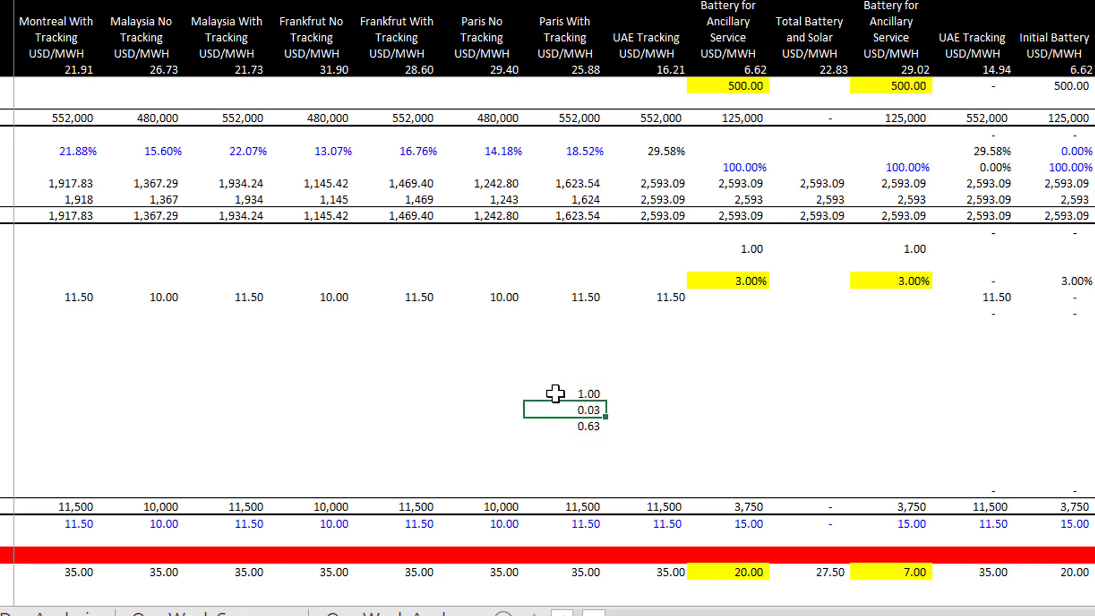
key(Up)
key(shift+Down)
key(shift+Down)
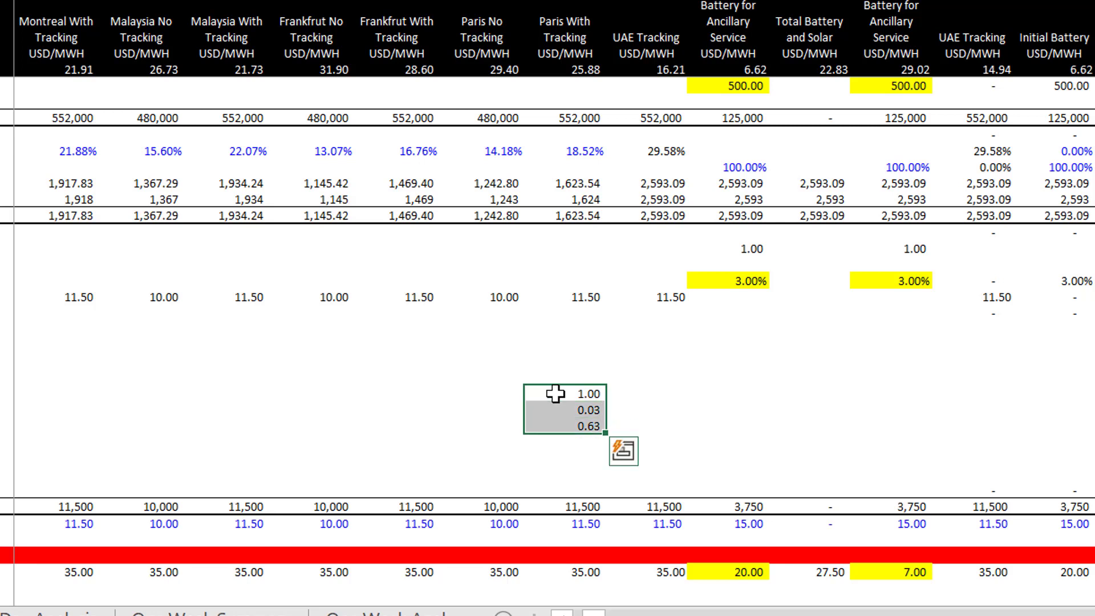
key(Delete)
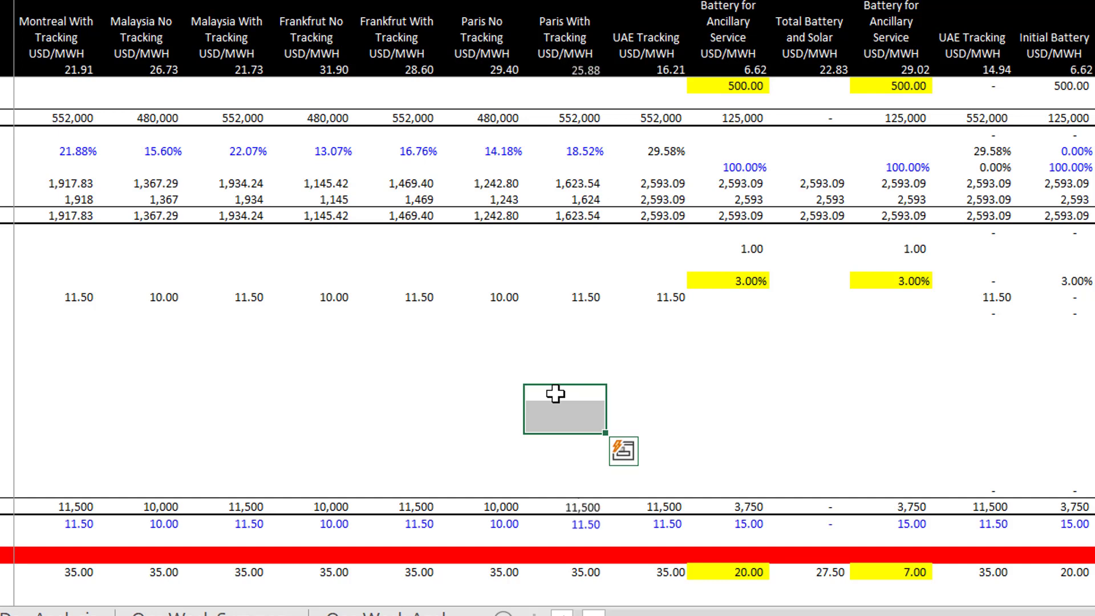
Set the battery lifetime in the Battery for Ancillary Service column AD to 15 years
key(Right)
key(Right)
key(Right)
key(Left)
key(Down)
key(Page_Up)
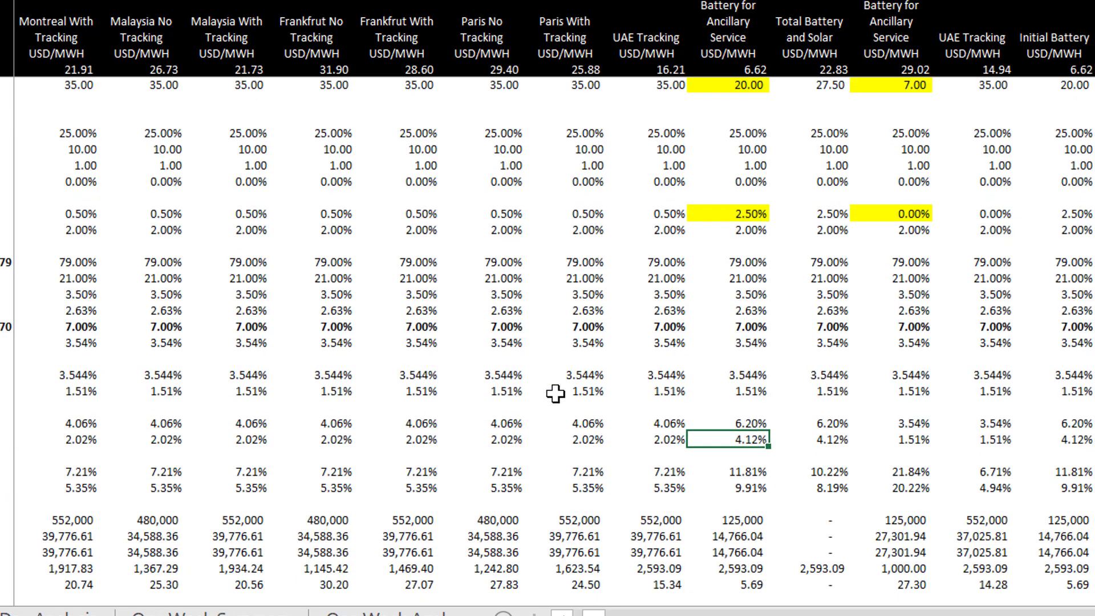
key(Up)
key(Up)
key(Up)
key(Up)
key(Up)
key(Up)
key(Up)
key(Up)
key(Up)
key(Up)
key(Up)
key(Up)
key(Up)
key(Up)
key(Up)
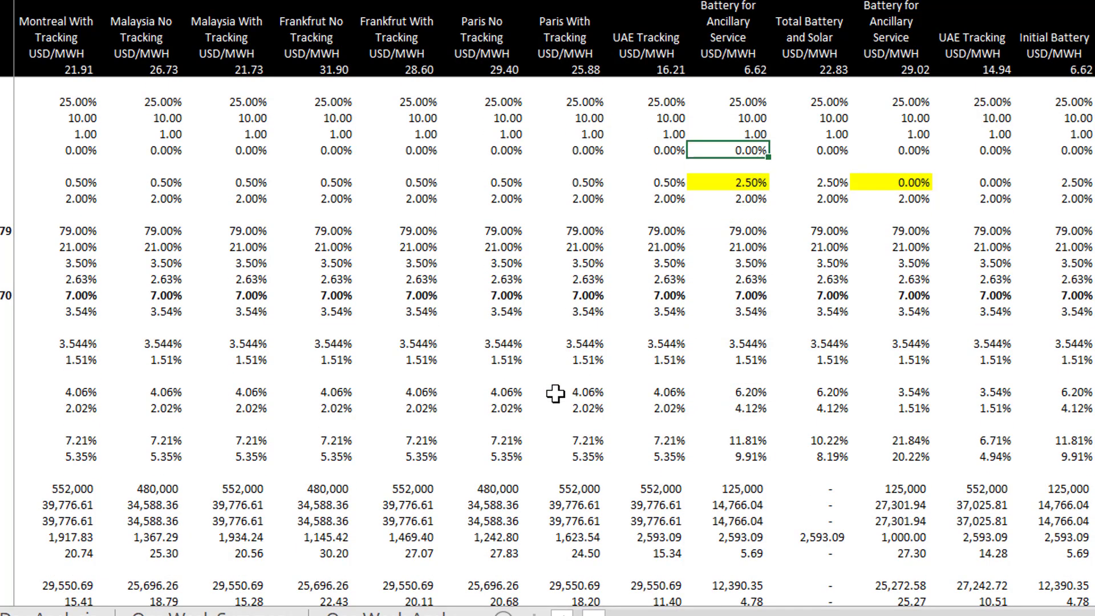
key(Page_Up)
key(Down)
key(Down)
key(Down)
key(Down)
key(Down)
key(Down)
key(Down)
key(Down)
key(Down)
key(Down)
key(Down)
key(Down)
key(Down)
key(Down)
key(Down)
key(Down)
key(Down)
key(Down)
key(Down)
key(Down)
key(Down)
key(Down)
key(Down)
key(Down)
key(Down)
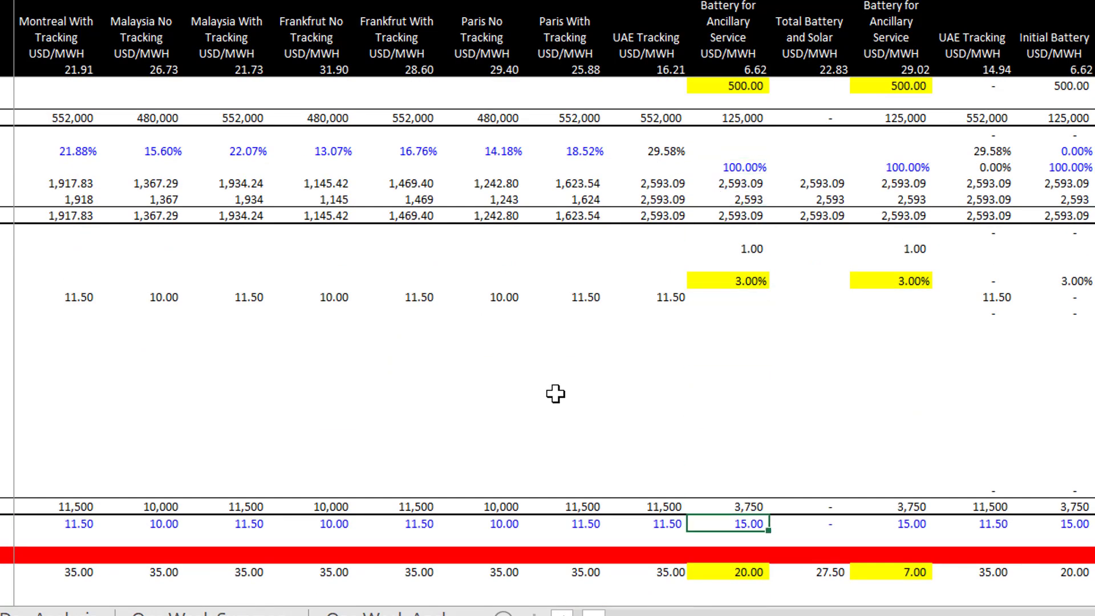
text(15)
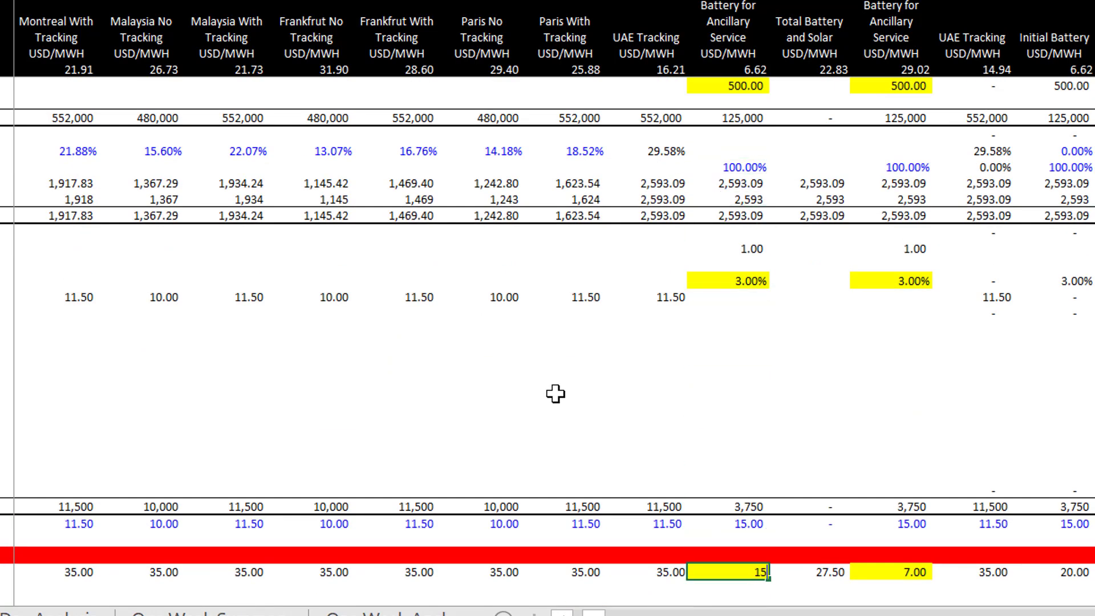
key(Return)
Set the annual degradation in the Battery for Ancillary Service column AD to 3%
key(Page_Down)
key(Up)
key(Up)
key(Up)
key(Up)
key(Up)
key(Up)
key(Up)
key(Up)
key(Up)
key(Up)
key(Up)
key(Up)
key(Up)
key(Up)
key(Up)
key(Up)
key(Up)
key(Up)
key(Up)
key(Up)
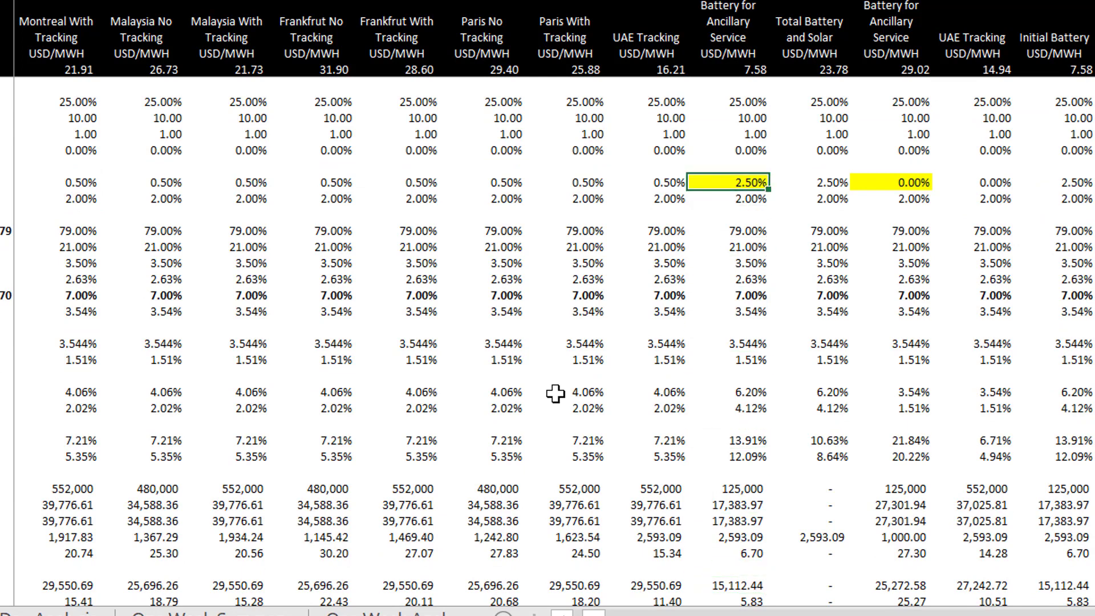
text(3)
key(Return)
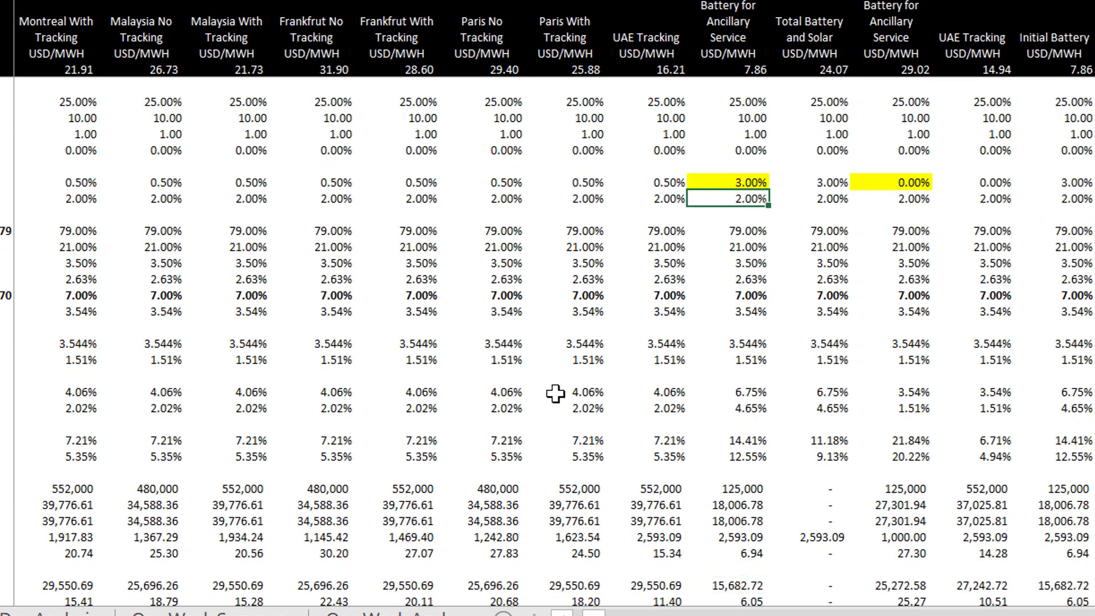
Change the heading of the second ancillary battery column, AF, to Battery for Ancillary Capacity
click(752, 79)
key(Up)
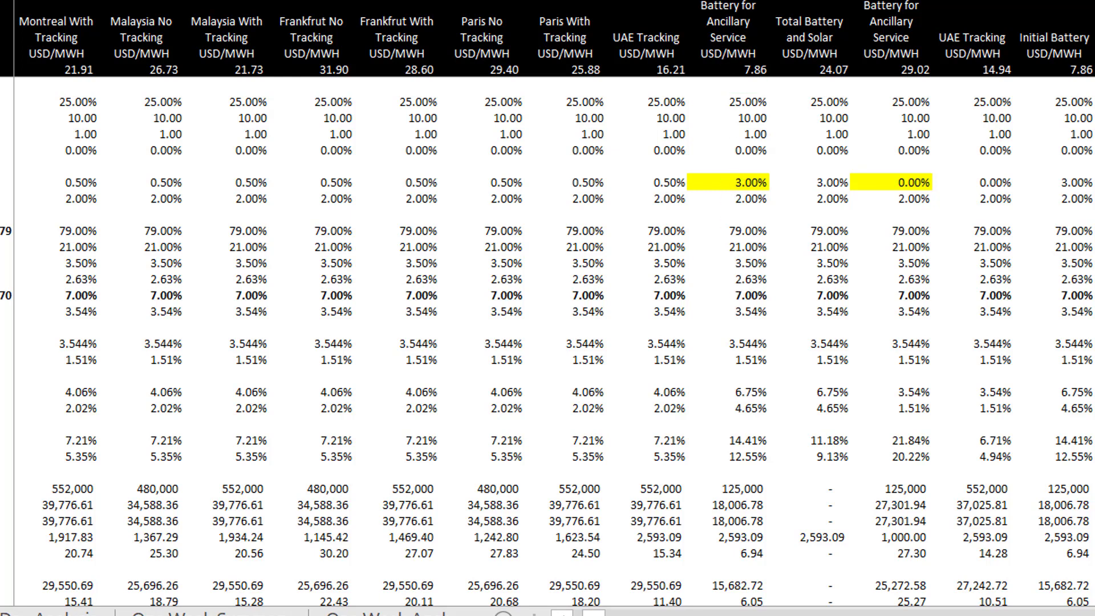
click(779, 220)
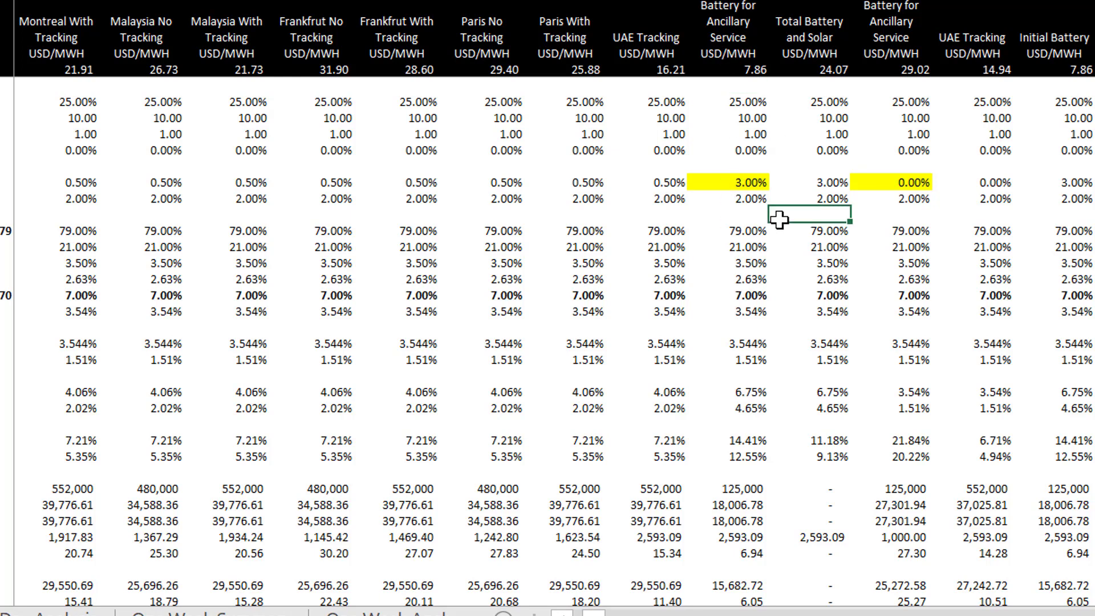
key(Right)
key(Right)
key(Left)
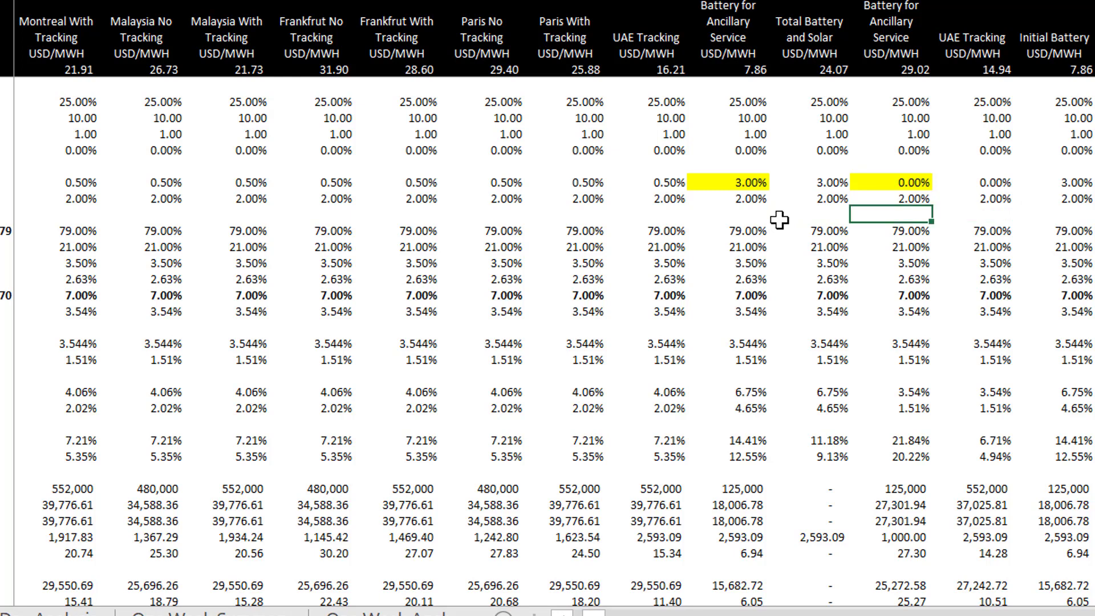
click(880, 22)
double_click(880, 22)
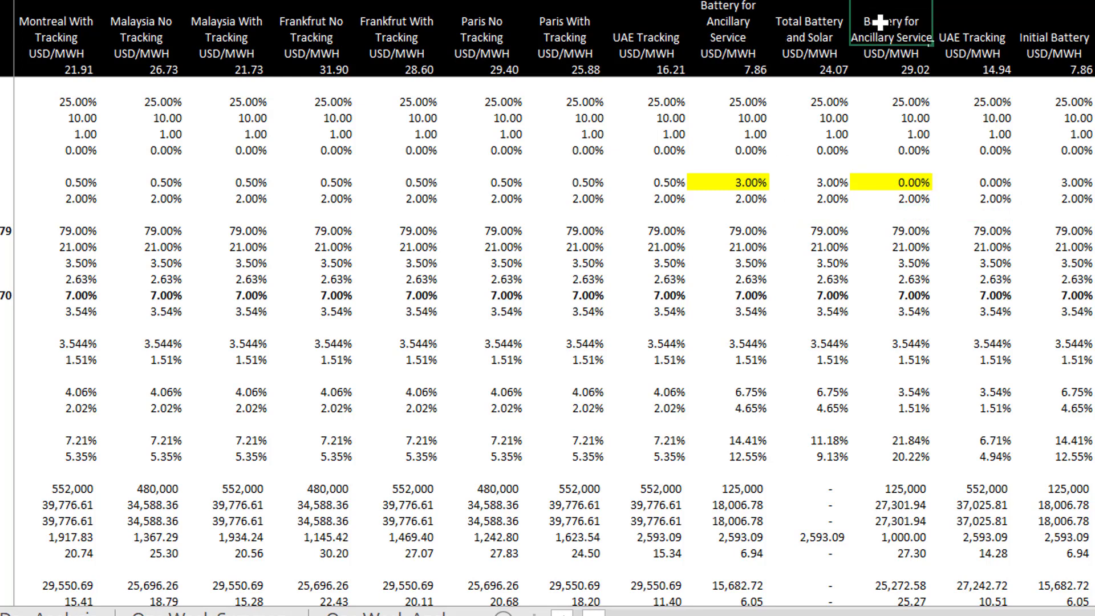
key(BackSpace)
key(BackSpace)
key(BackSpace)
key(BackSpace)
key(BackSpace)
key(BackSpace)
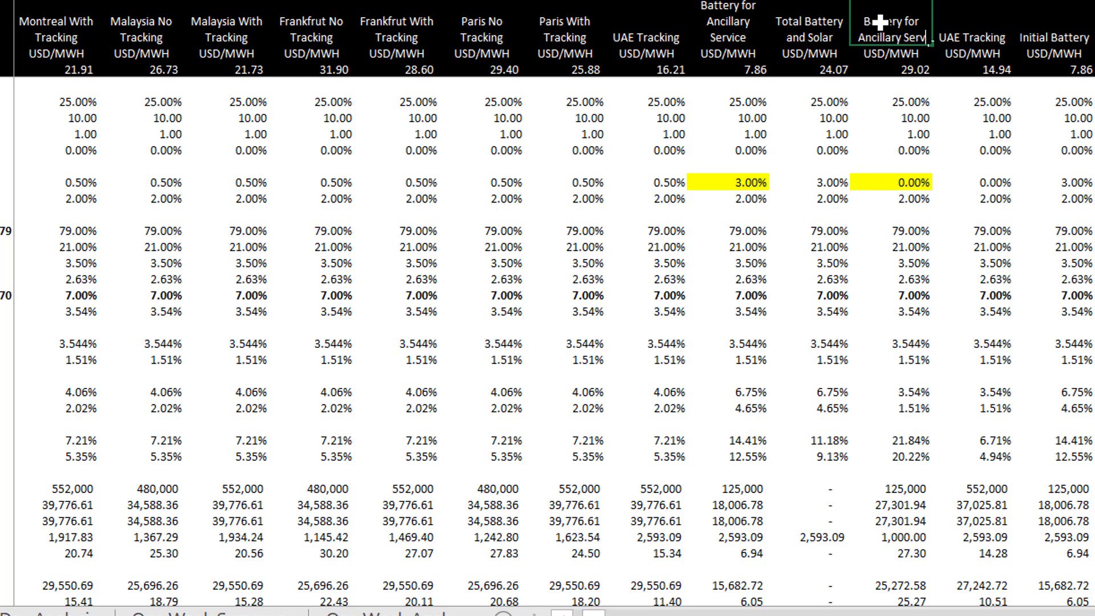
key(BackSpace)
key(BackSpace)
text(Capacity)
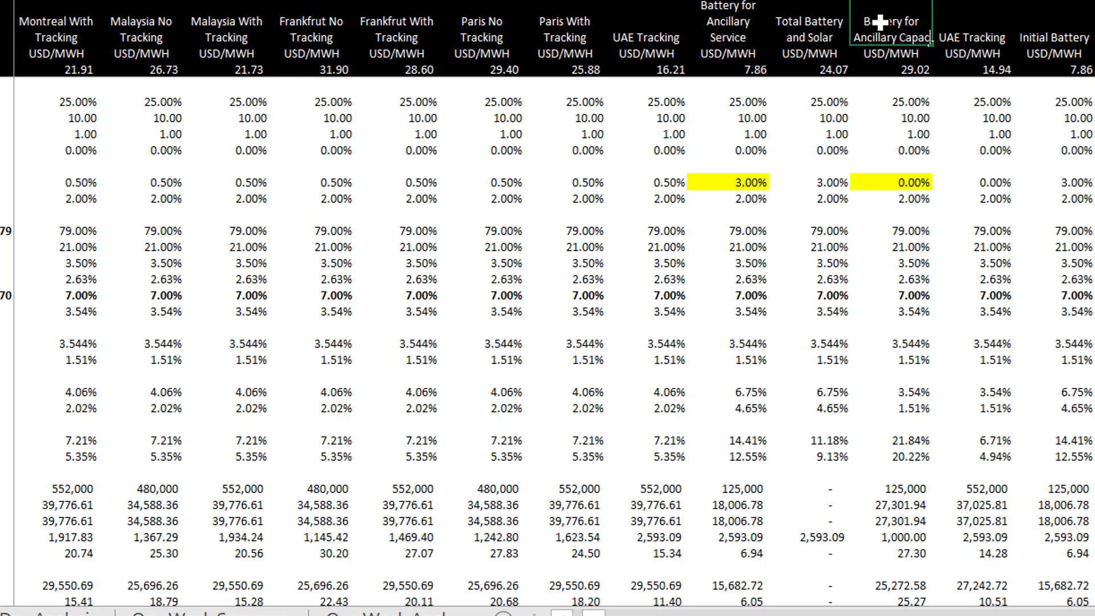
click(886, 137)
Set the MW Hours/Yr of the Battery for Ancillary Capacity column to 1000
scroll(886, 139, down, 8)
key(Down)
key(Down)
key(Down)
key(Down)
key(Down)
key(Down)
key(Down)
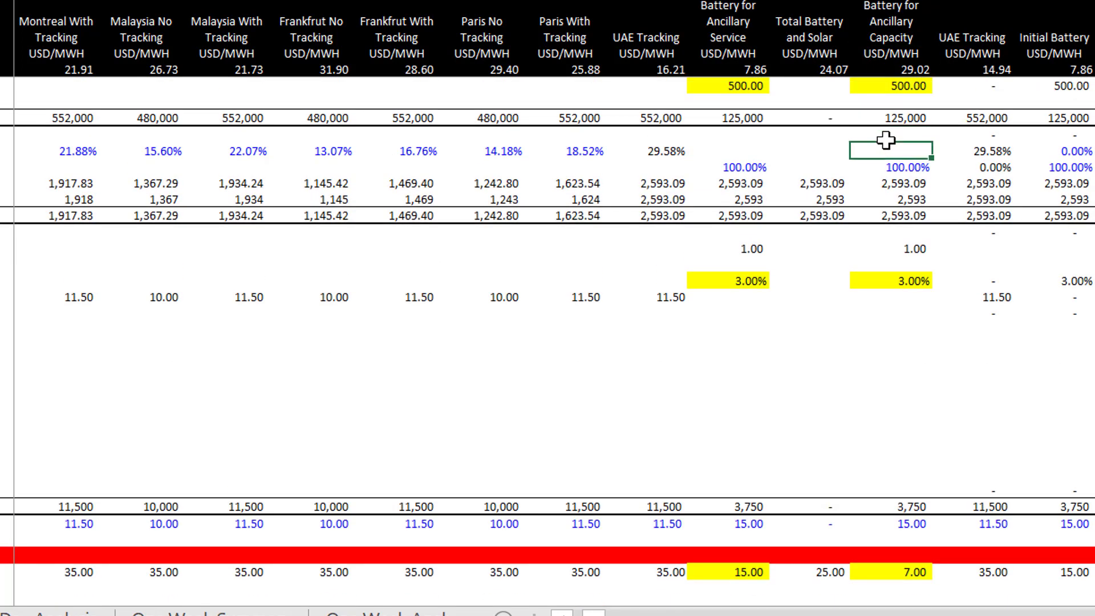
key(Up)
key(Up)
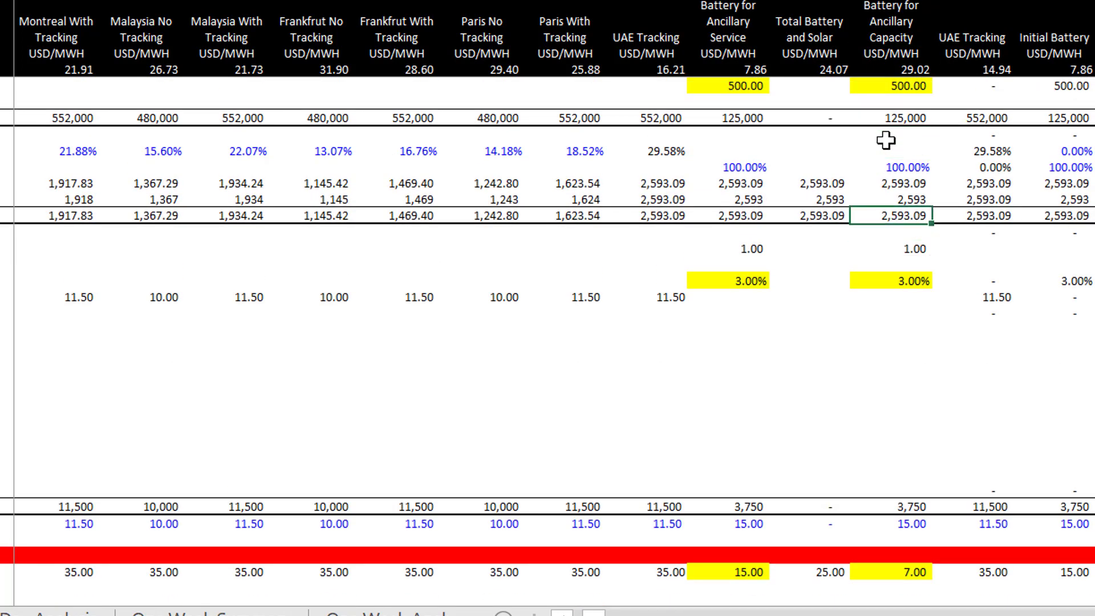
text(1000)
key(Return)
Change the units of the Battery for Ancillary Capacity column in AF7 to USD/kW-yr
key(Up)
key(Up)
key(Up)
key(Up)
key(Up)
key(Up)
key(Up)
key(Up)
key(Up)
key(Up)
key(Up)
key(Up)
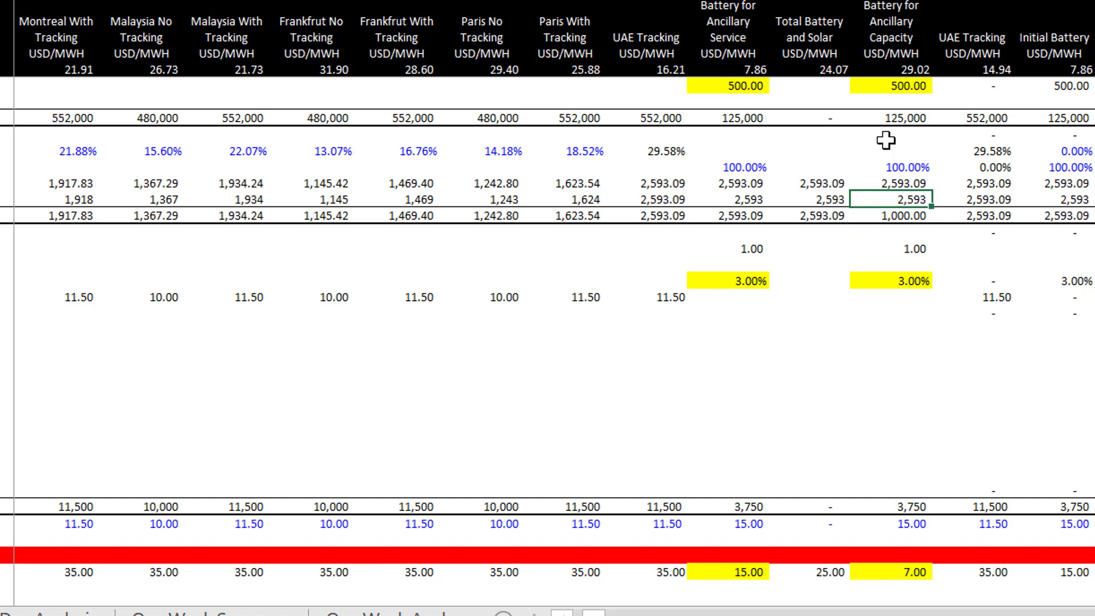
key(Up)
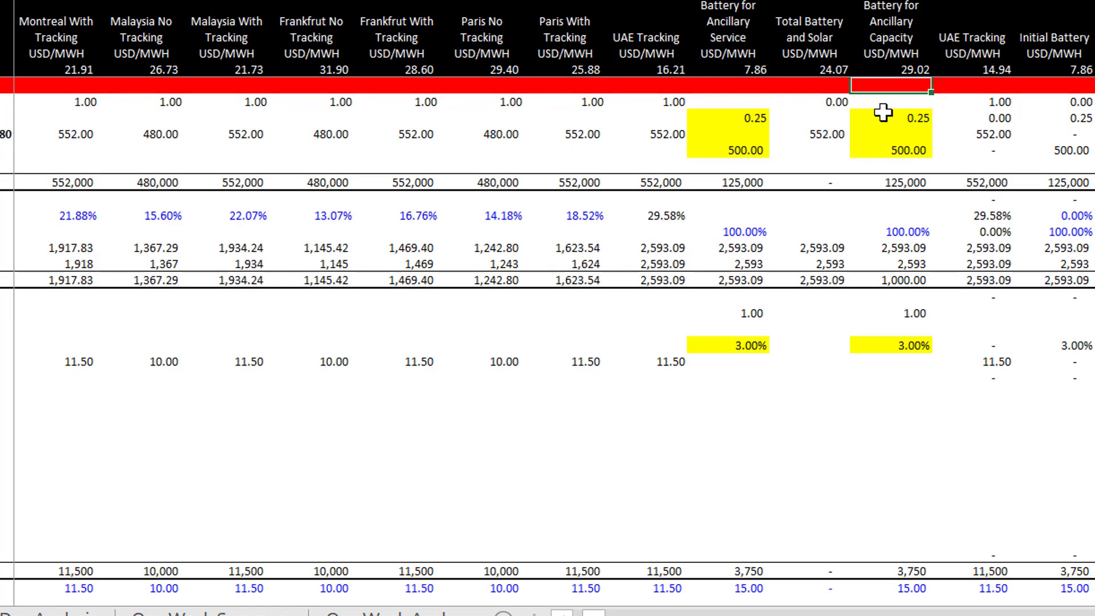
key(Up)
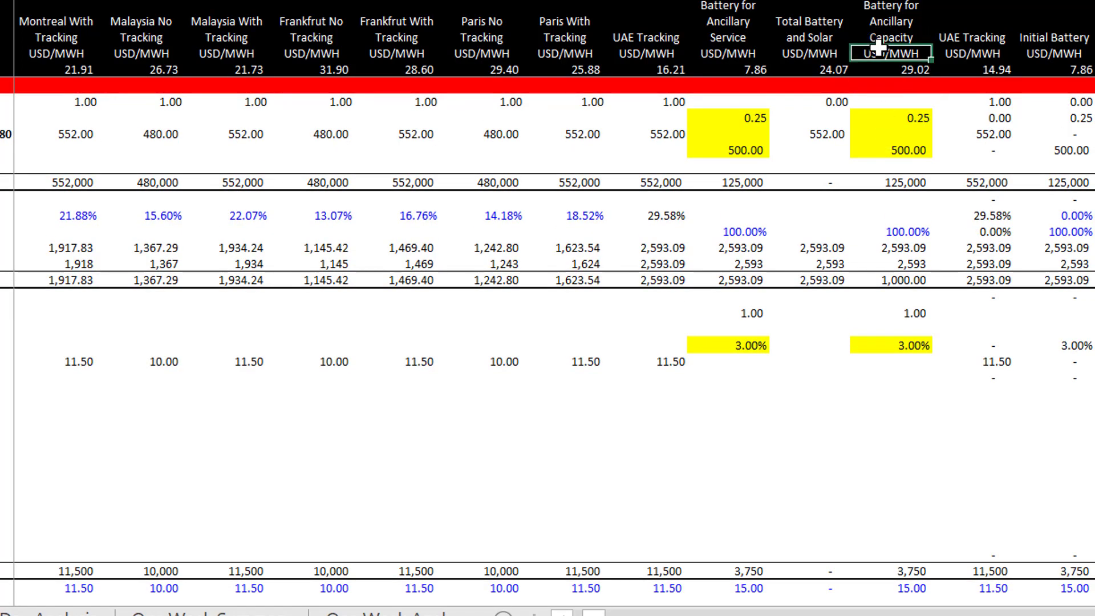
text(USD/kW-y)
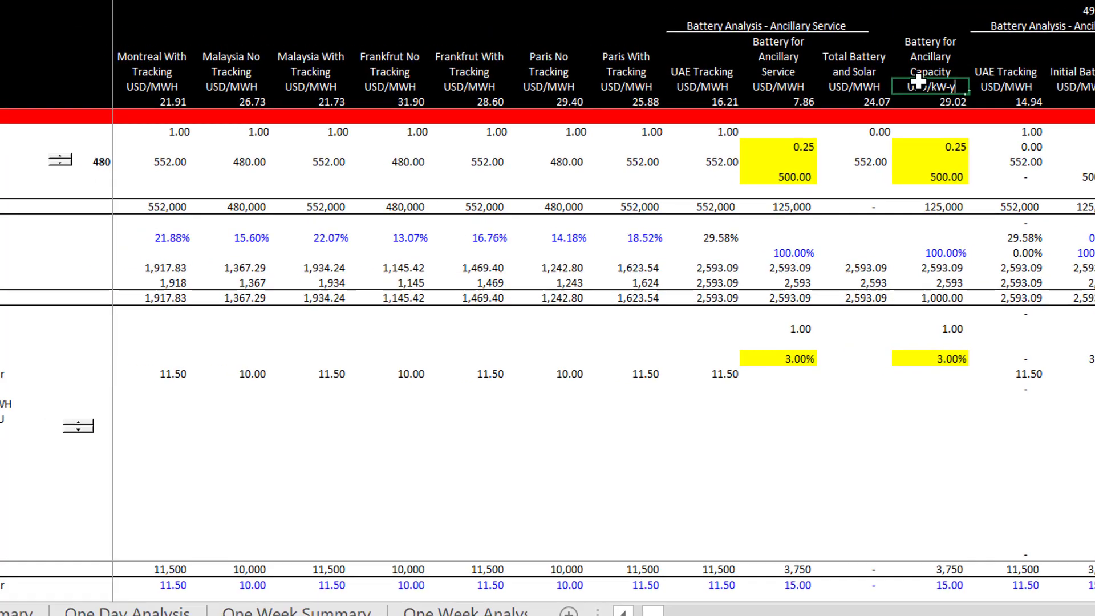
text(r)
key(Return)
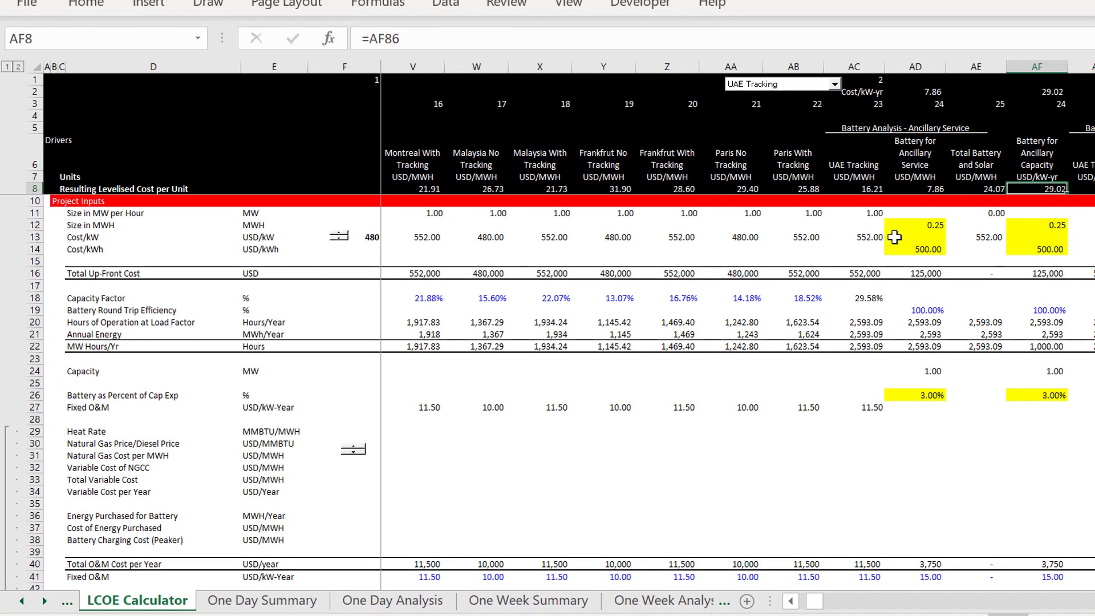
Review the project inputs of the Battery for Ancillary Service column AD, from Size in MWH to Battery as Percent of Cap Exp
click(909, 230)
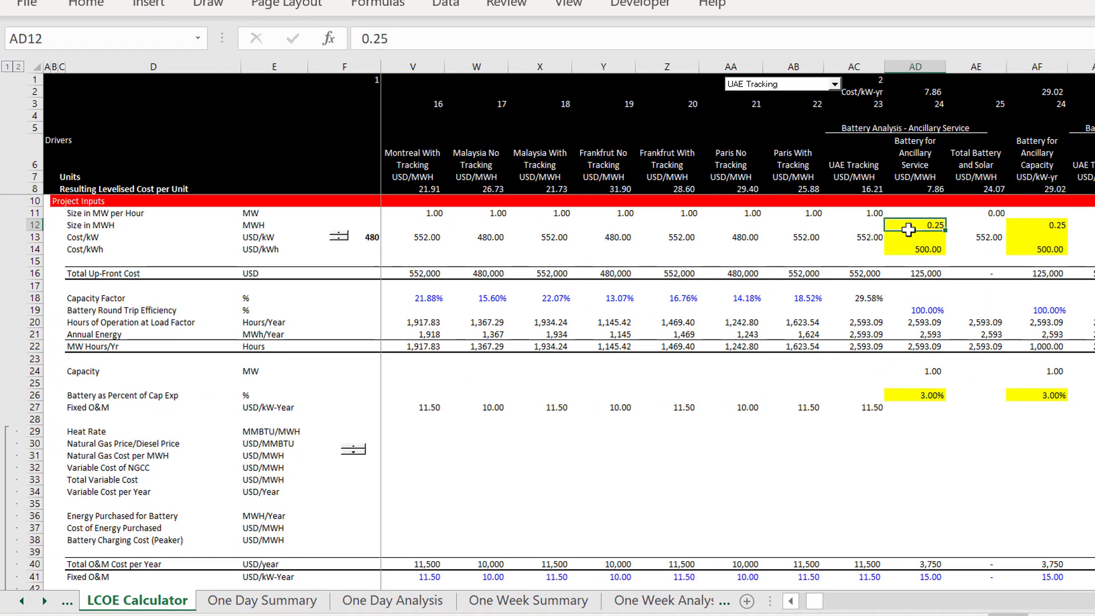
key(Down)
key(Down)
key(Down)
key(Down)
key(Down)
key(Down)
key(Down)
key(Down)
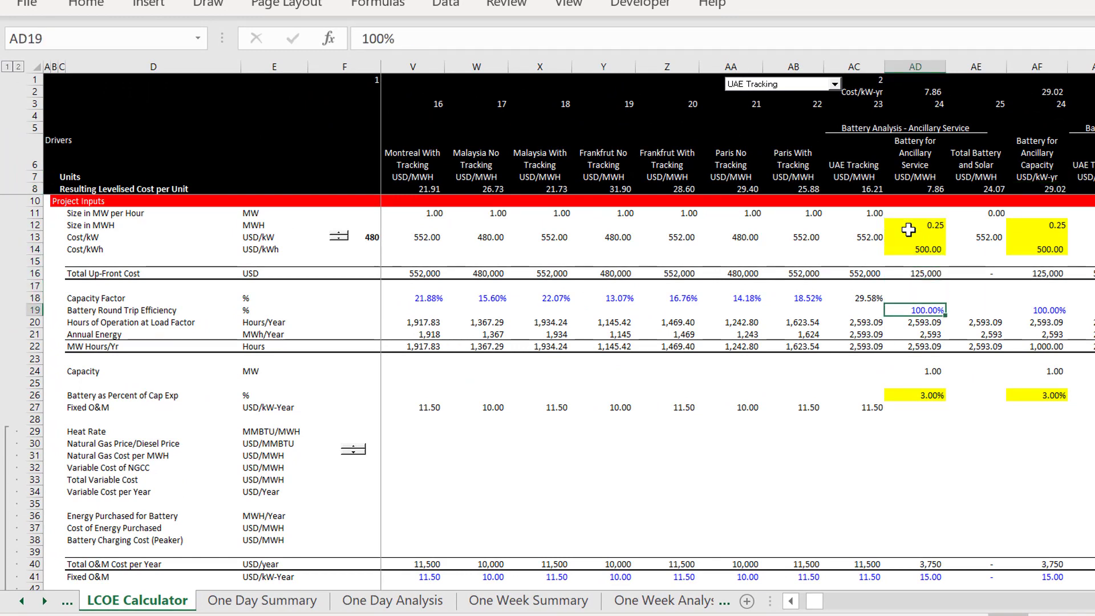
key(Down)
key(Down)
key(Down)
key(Down)
key(Down)
key(Down)
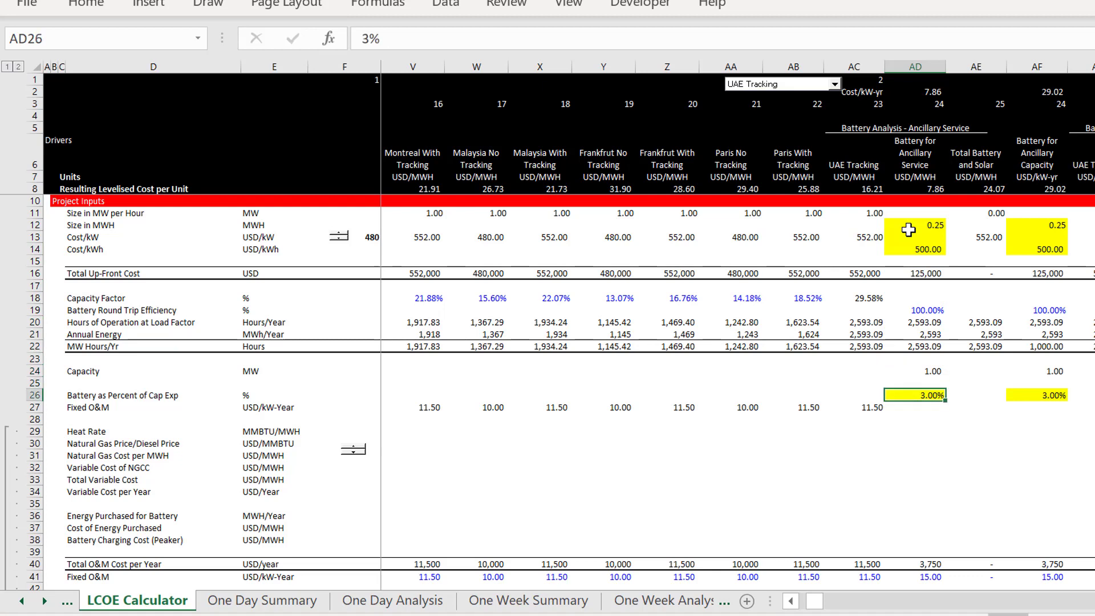
Examine the capital charge inputs and capital recovery results in column AD, down to row 76
key(Down)
key(Down)
key(Down)
key(Down)
key(Down)
key(Down)
key(Down)
key(Down)
key(Down)
key(Down)
key(Down)
key(Down)
key(Down)
key(Down)
key(Down)
key(Down)
key(Down)
key(Down)
key(Down)
key(Down)
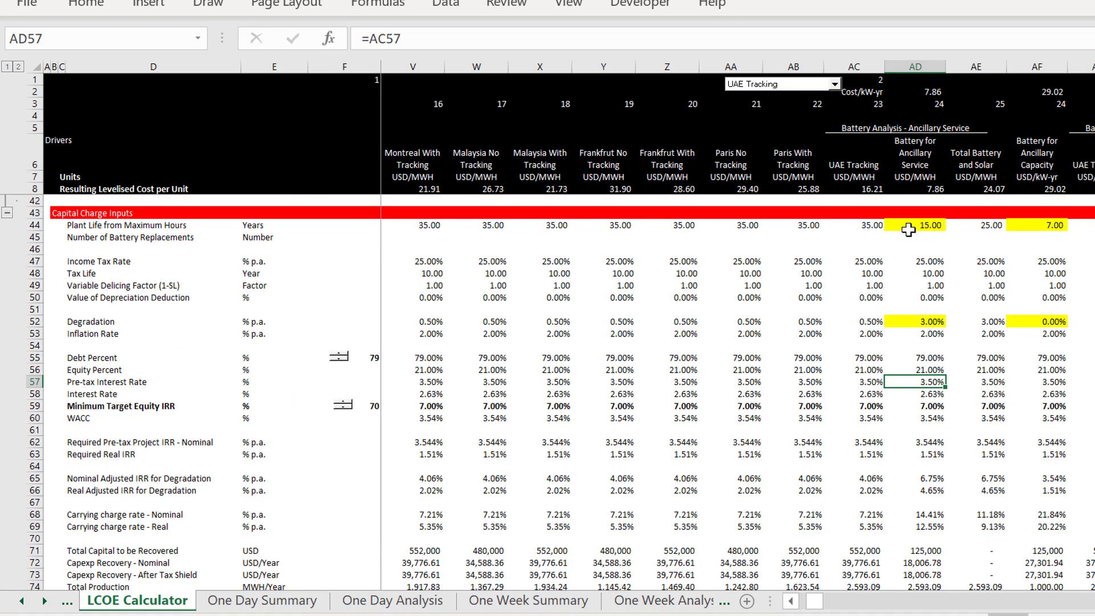
key(Down)
key(Down)
key(Down)
key(Down)
key(Down)
key(Down)
key(Down)
key(Down)
key(Down)
key(Down)
key(Down)
key(Down)
key(Down)
key(Down)
key(Down)
key(Down)
key(Down)
key(Down)
key(Down)
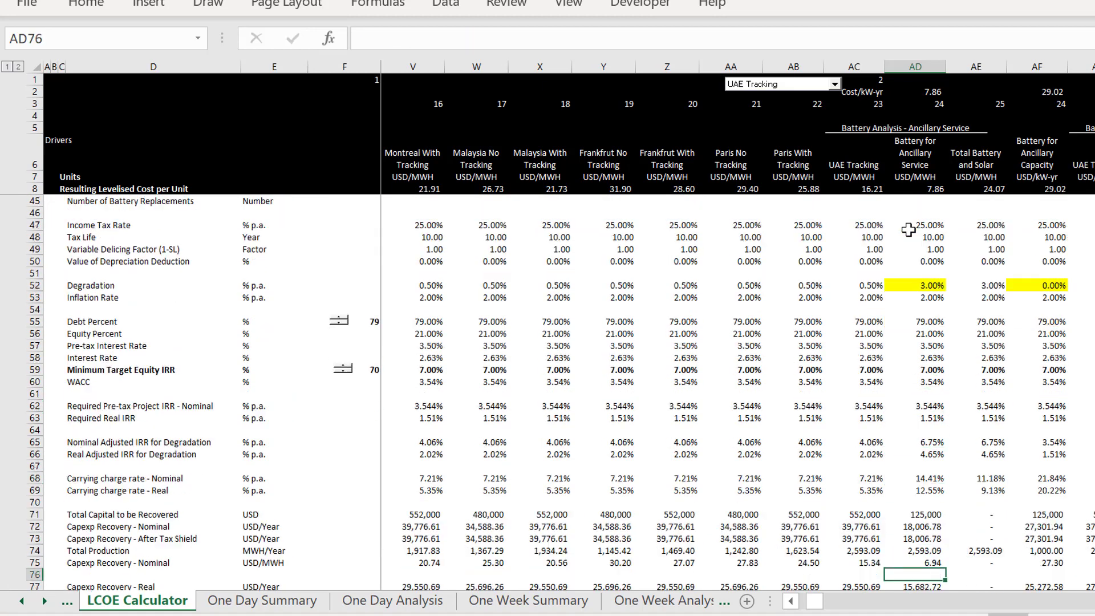
Return up column AD from the recovery rows to the project inputs and compare both ancillary battery columns
key(Up)
key(Up)
key(Up)
key(Up)
key(Up)
key(Up)
key(Up)
key(Up)
key(Up)
key(Up)
key(Up)
key(Up)
key(Up)
key(Up)
key(Up)
key(Up)
key(Up)
key(Up)
key(Up)
key(Up)
key(Up)
key(Up)
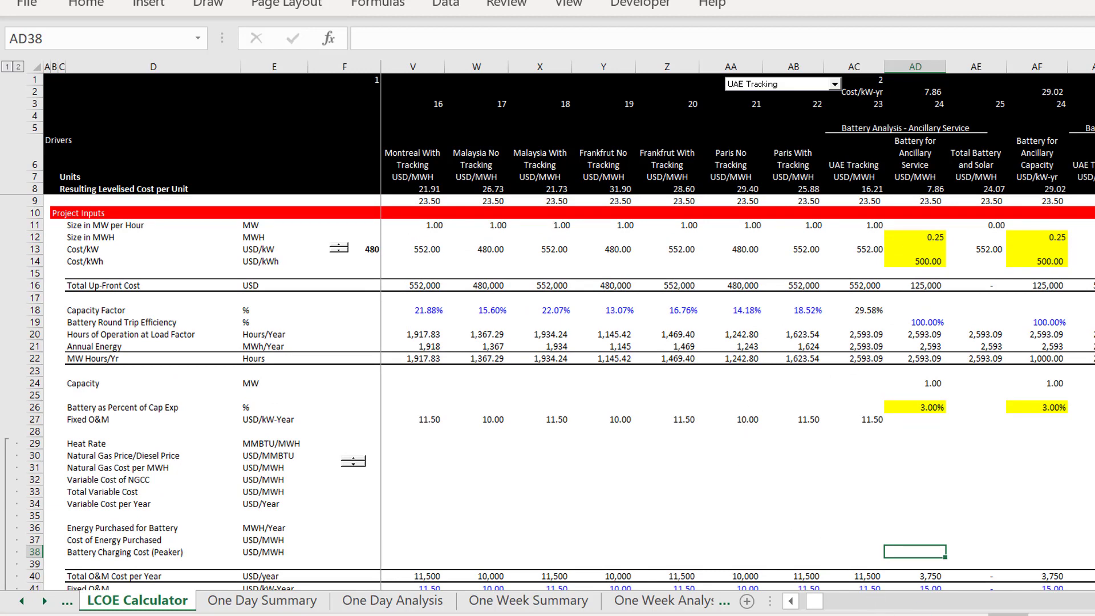
Switch to the Battery Analysis presentation in PowerPoint and show its slides from Degradation and Age through the Battery Life section
click(944, 615)
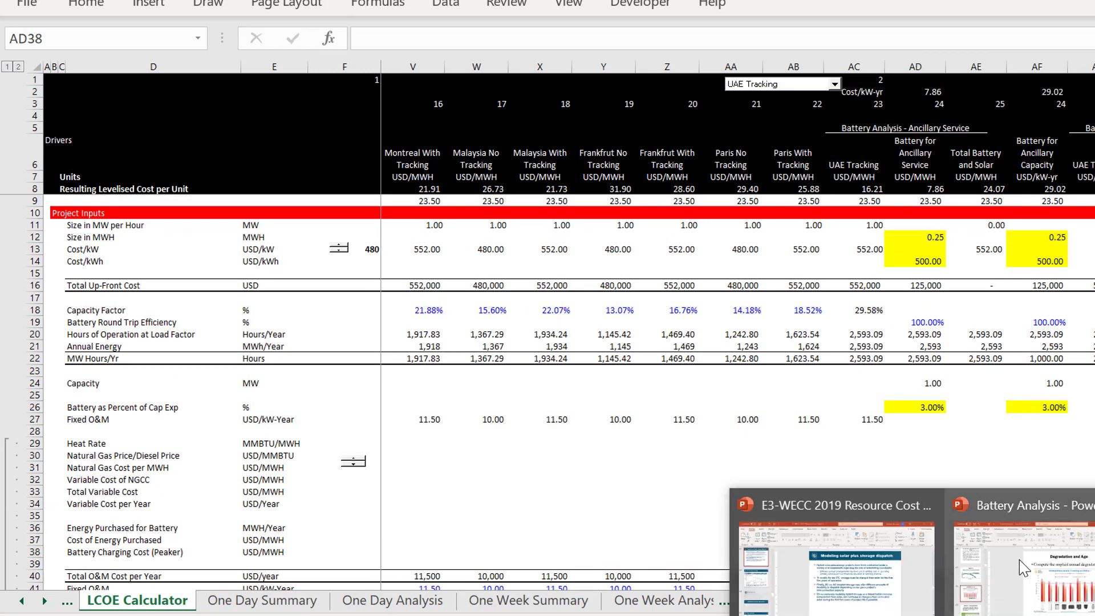
click(1033, 585)
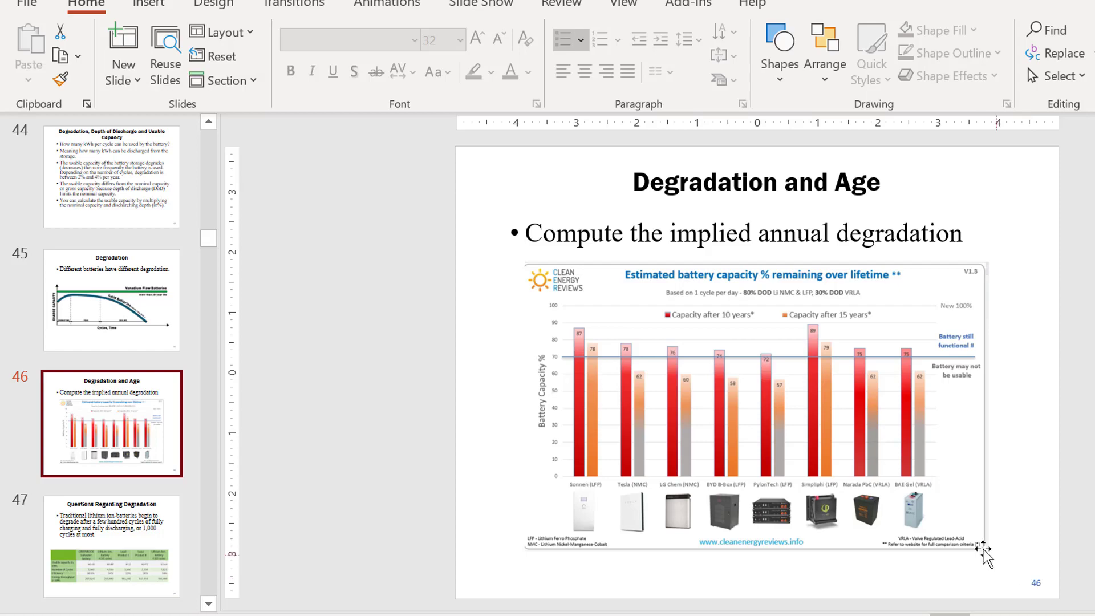
key(shift+F5)
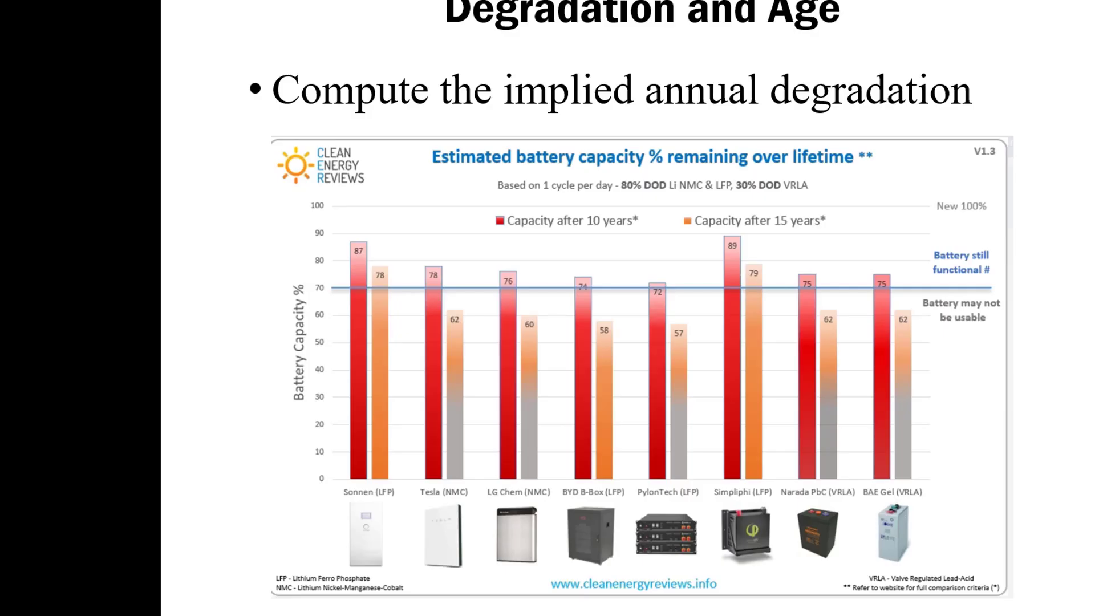
key(Right)
key(Right)
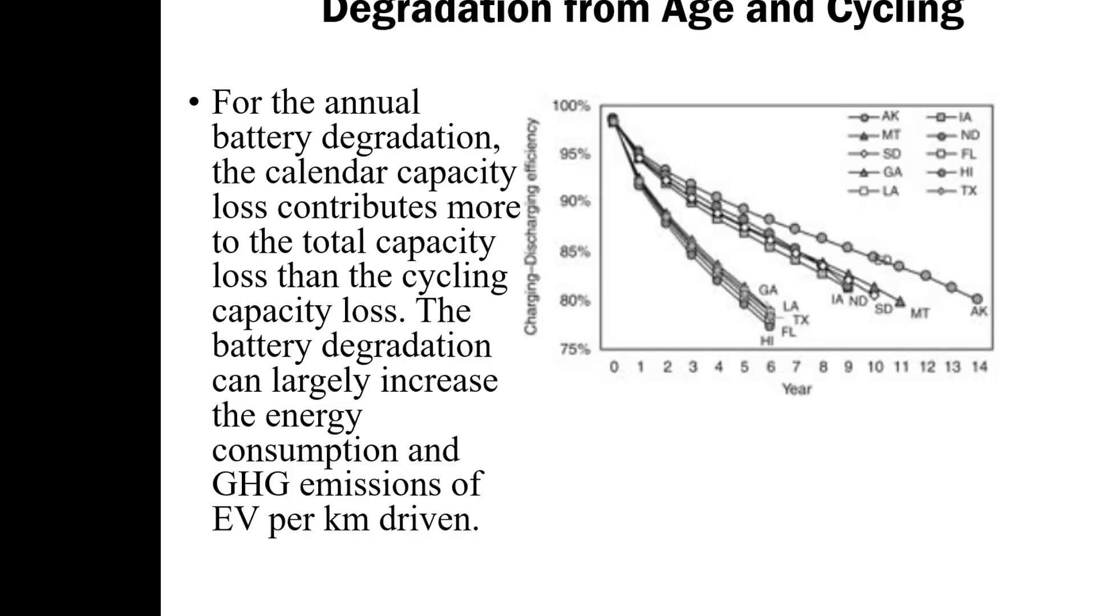
key(Right)
key(Right)
key(Left)
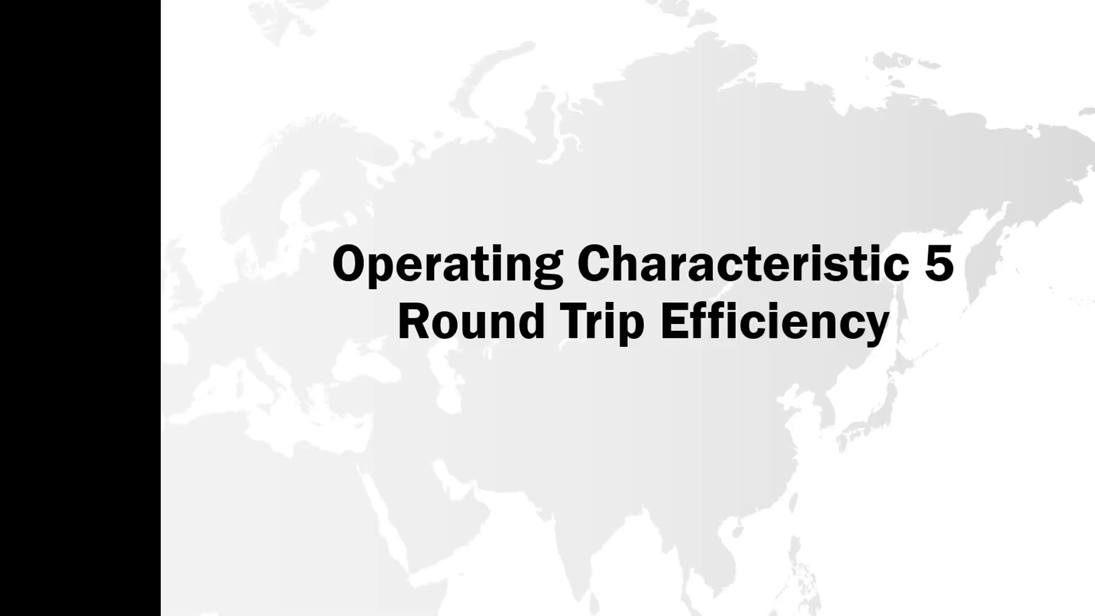
key(Right)
key(Right)
key(Right)
key(Right)
key(Right)
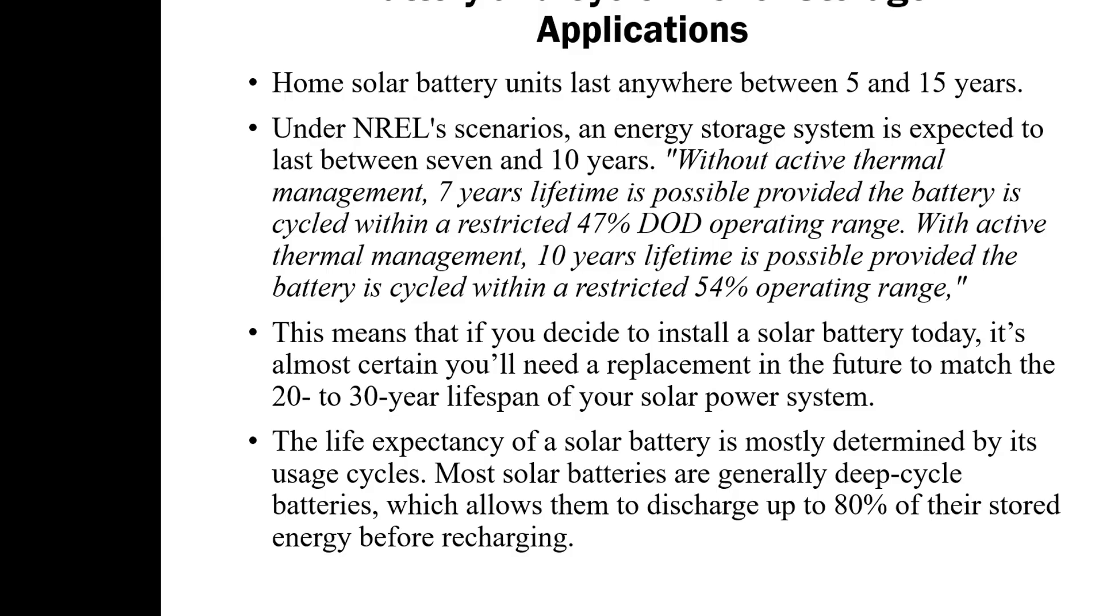
key(Left)
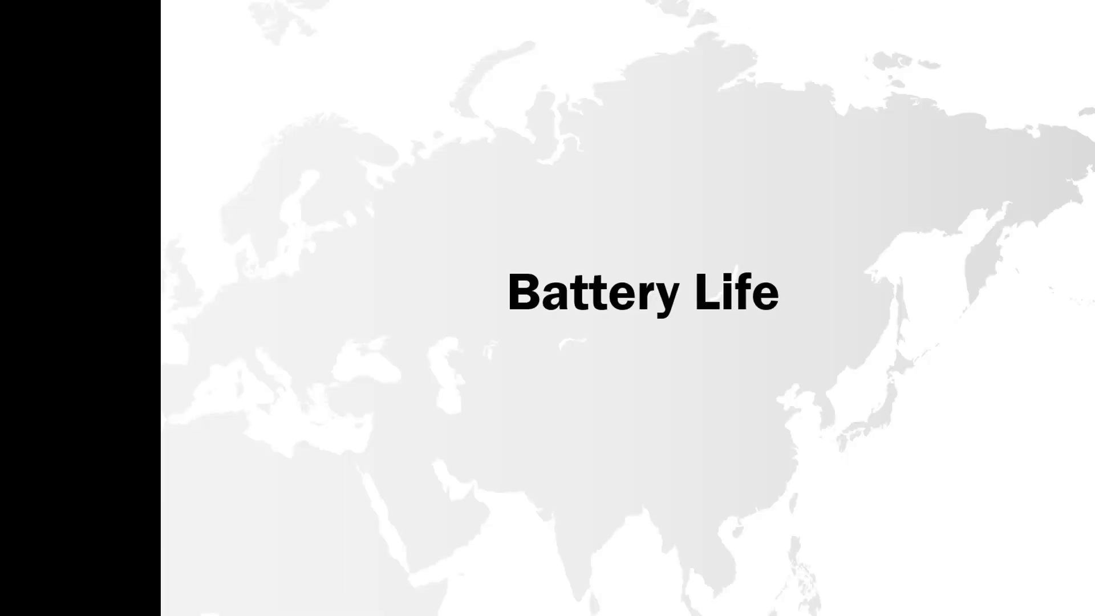
Leave the slide show and select the consecutive battery life slides from slide 55, Battery and Cycle Life for Storage Applications, through slide 59
key(Escape)
key(Down)
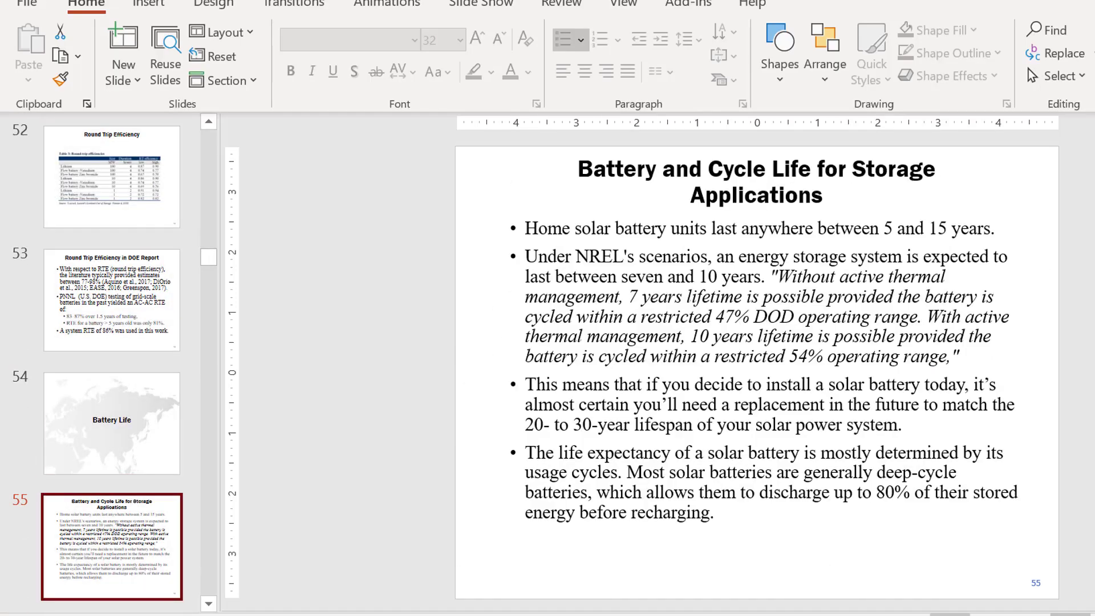
key(shift+Down)
key(shift+Down)
key(shift+Down)
key(shift+Down)
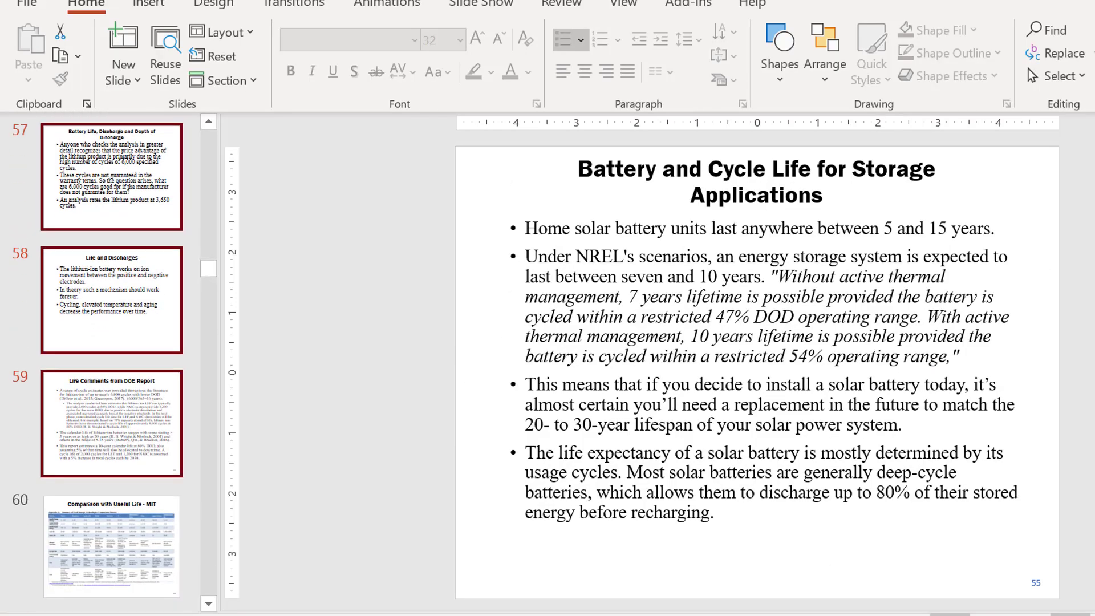
key(shift+Down)
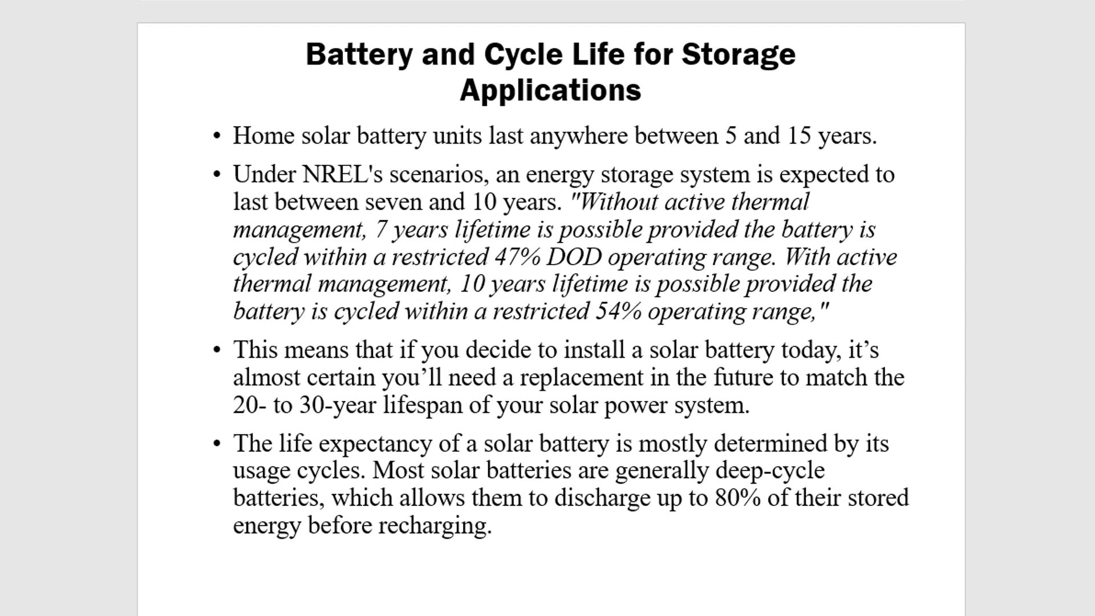
Look through the section slides on depth of discharge and round trip efficiency, ending at the Degradation and Age slide
key(shift+Down)
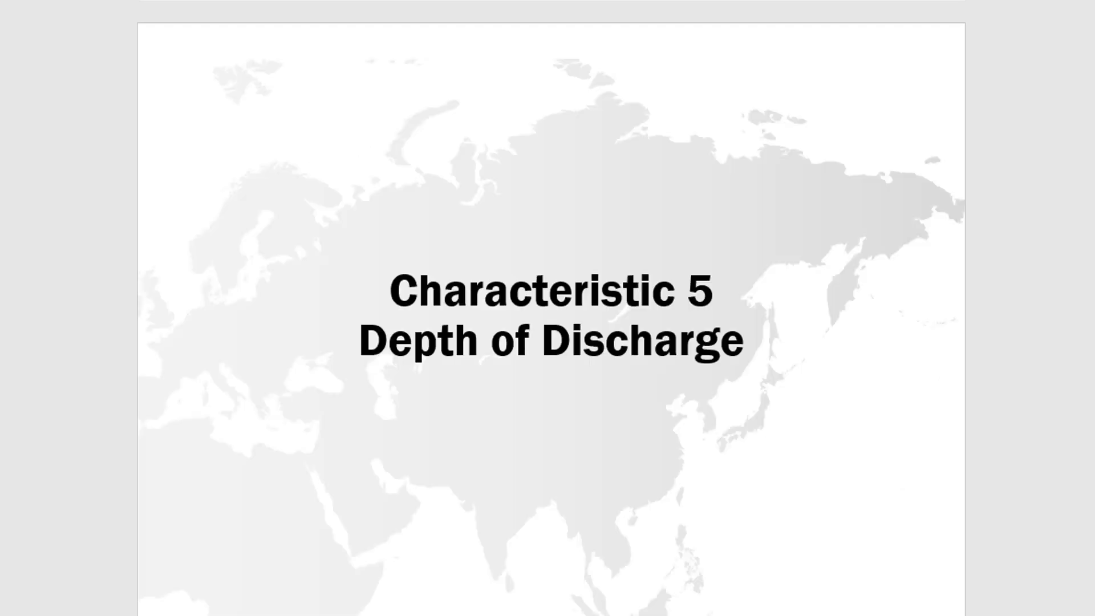
key(shift+Down)
key(shift+Down)
key(shift+Down)
key(shift+Down)
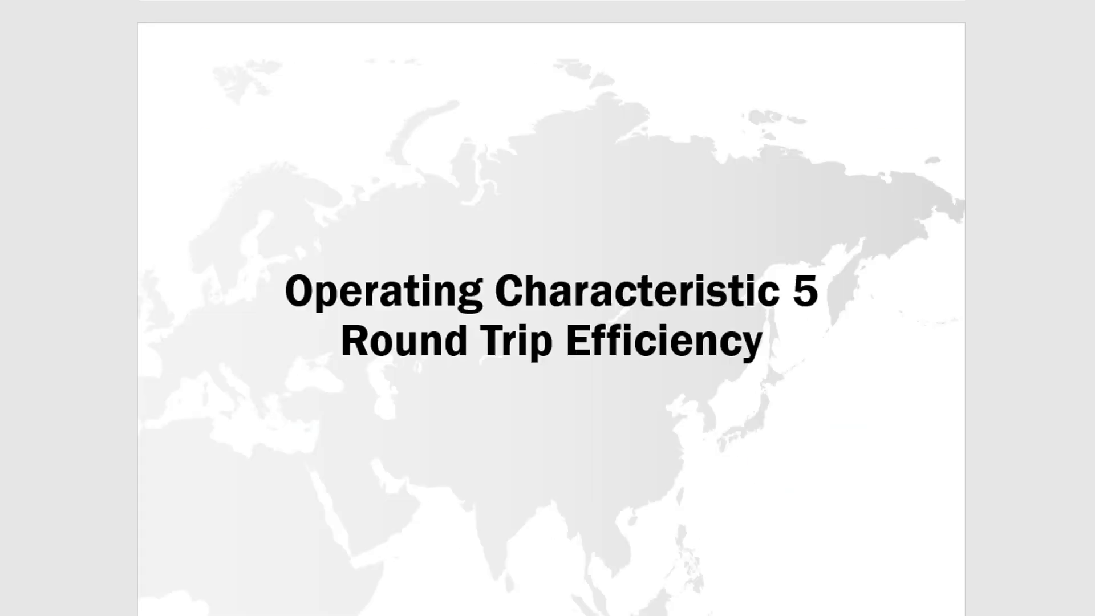
key(shift+Down)
key(shift+Down)
key(shift+Down)
key(shift+Down)
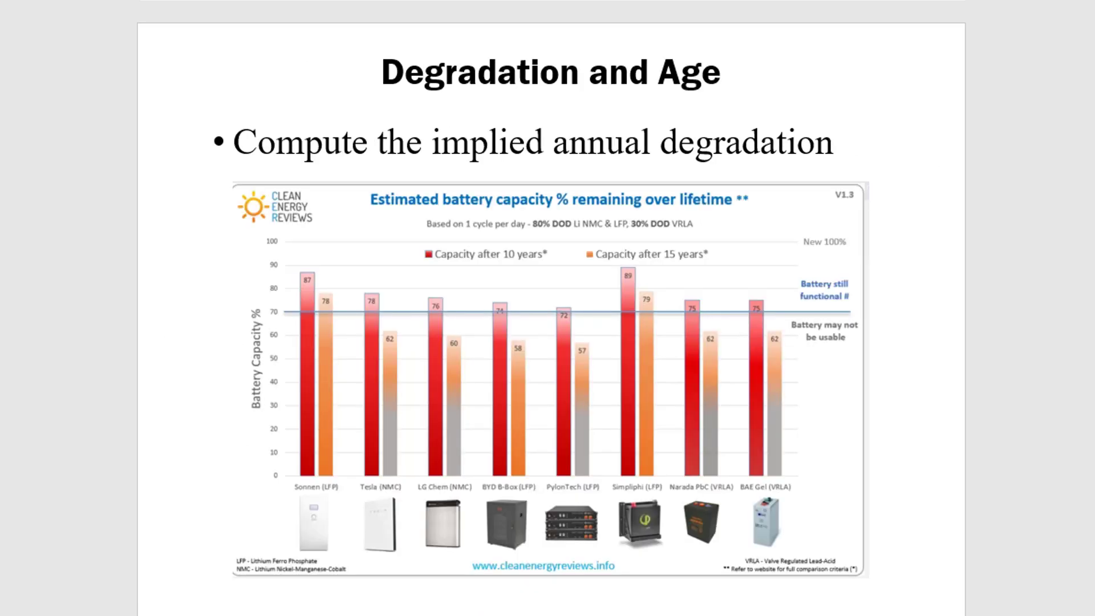
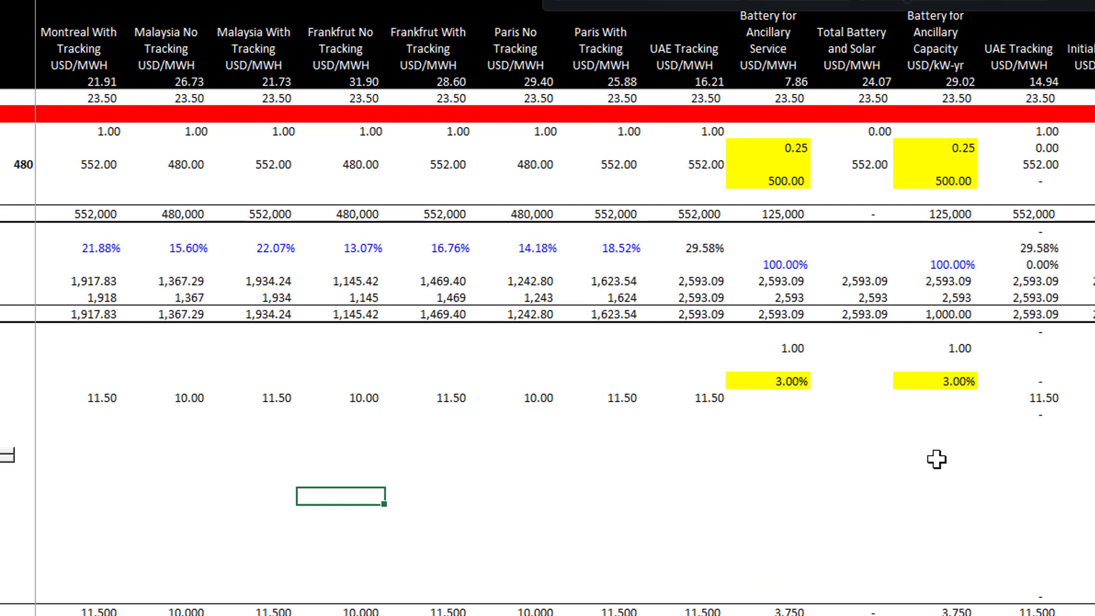
Compare the ancillary service battery columns with the Initial Battery and Replacement Battery columns in the LCOE calculator
click(788, 418)
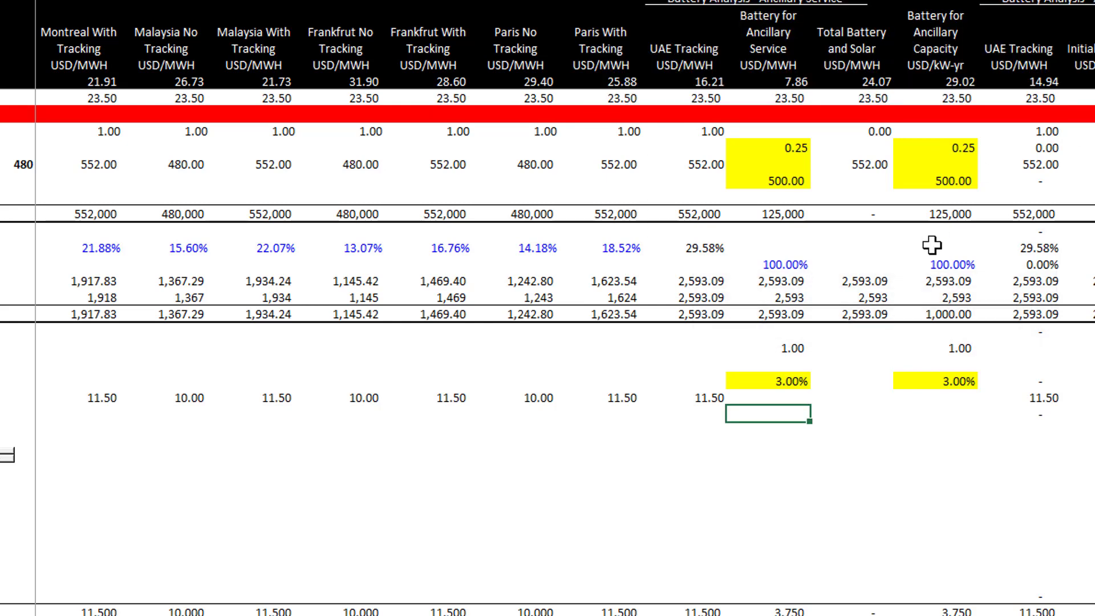
key(Right)
key(Right)
key(Right)
key(Right)
key(Right)
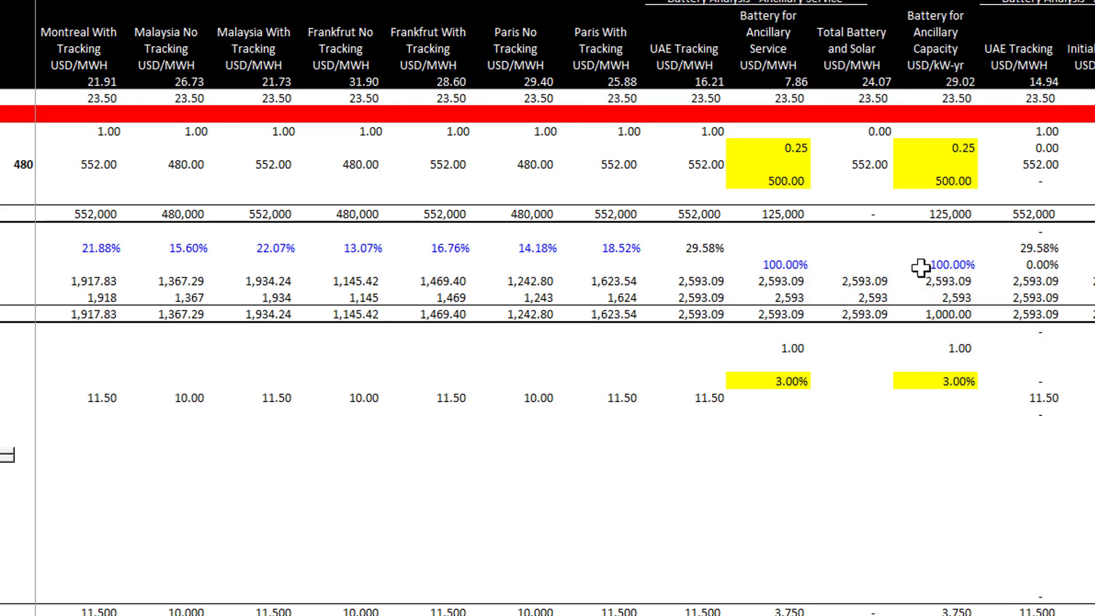
key(Right)
key(Left)
key(Left)
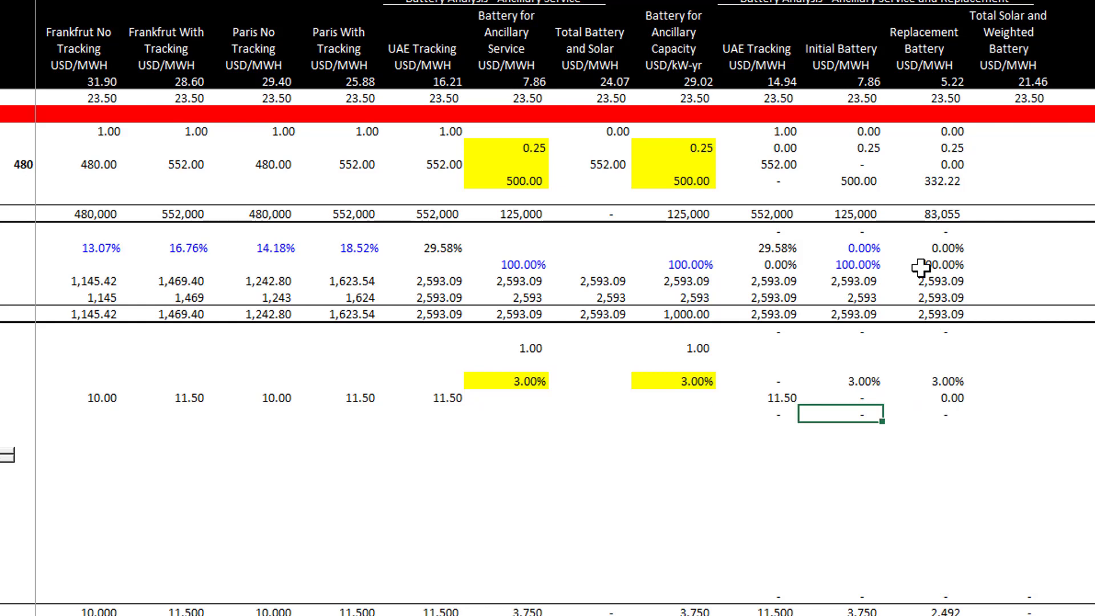
key(Left)
key(Left)
key(Left)
key(Left)
Review the Battery for Ancillary Service column from its battery cost percentage up to its headings, and back down to MW Hours/Yr
key(Up)
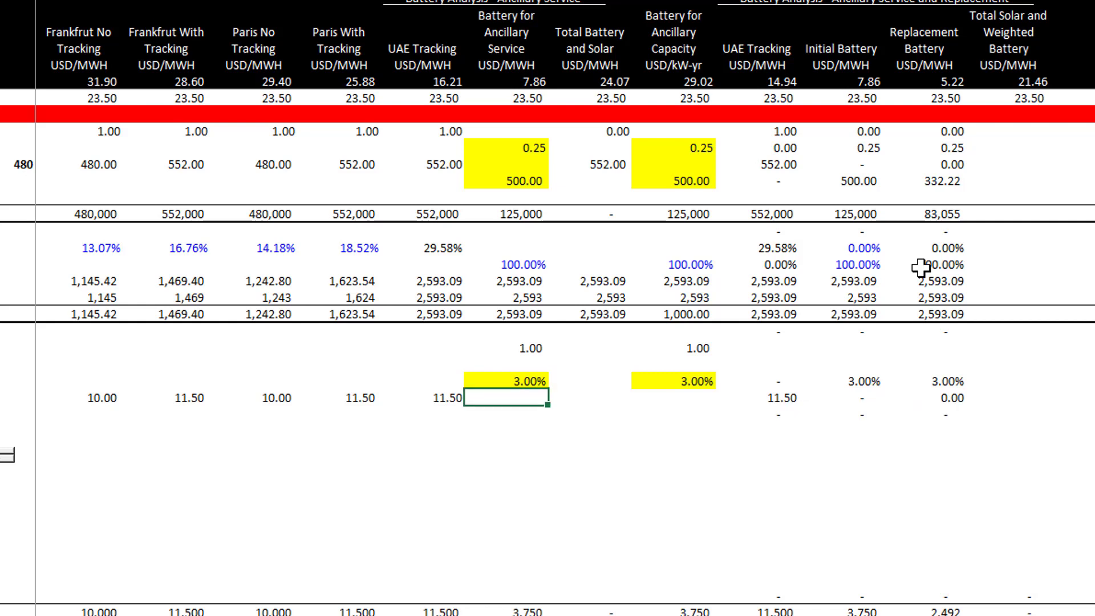
key(Up)
key(Up)
key(Up)
key(Up)
key(Up)
key(Up)
key(Up)
key(Up)
key(Up)
key(Up)
key(Up)
key(Up)
key(Up)
key(Up)
key(Up)
key(Up)
key(Up)
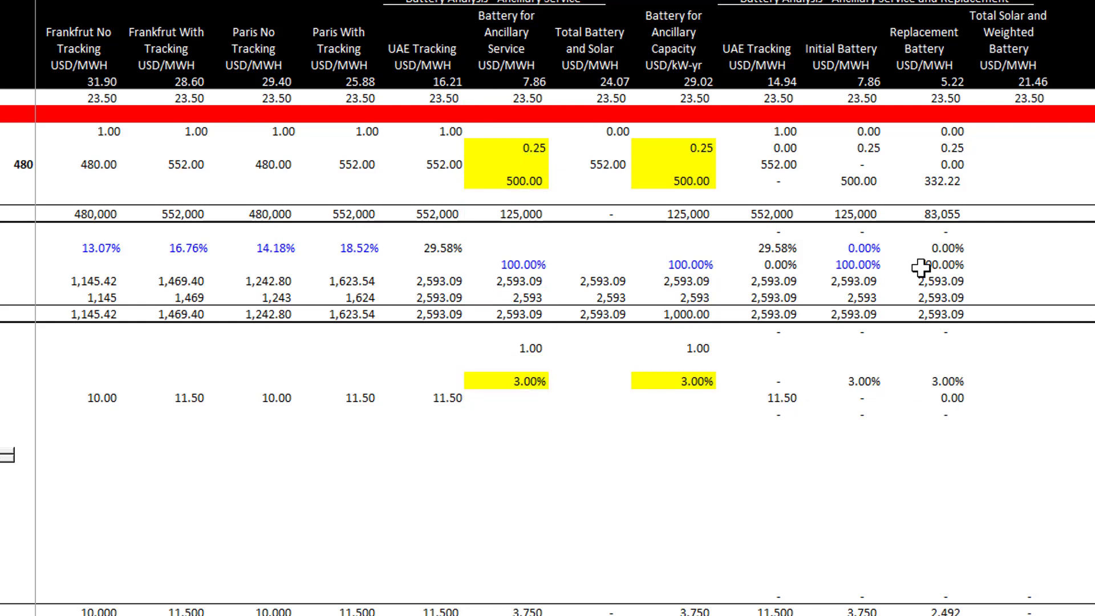
key(Down)
key(Down)
key(Down)
key(Down)
key(Down)
key(Down)
key(Down)
key(Down)
key(Down)
key(Down)
key(Down)
key(Down)
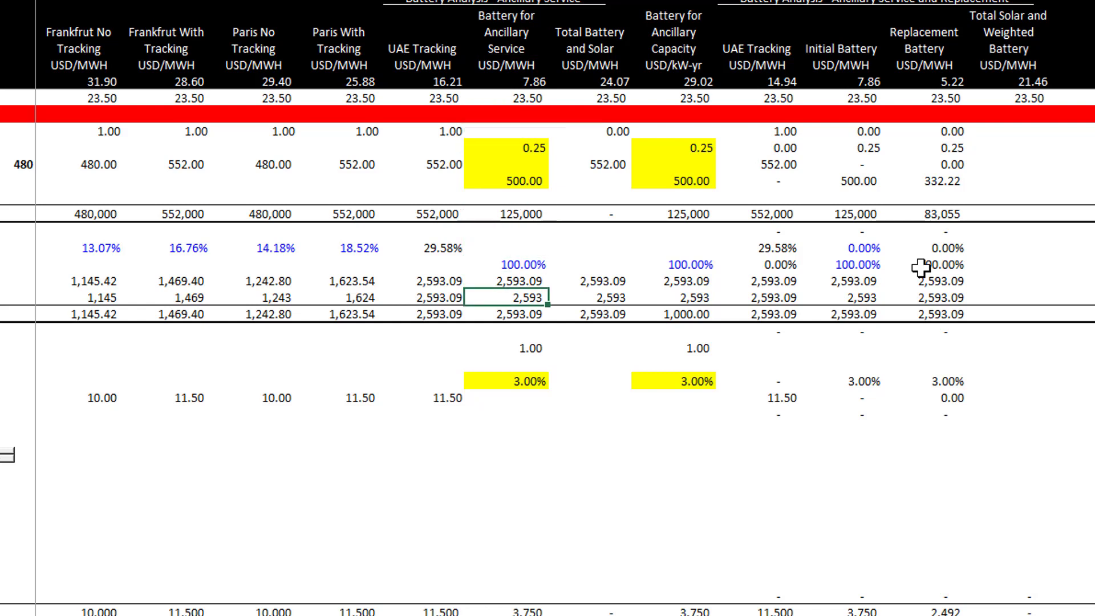
key(Left)
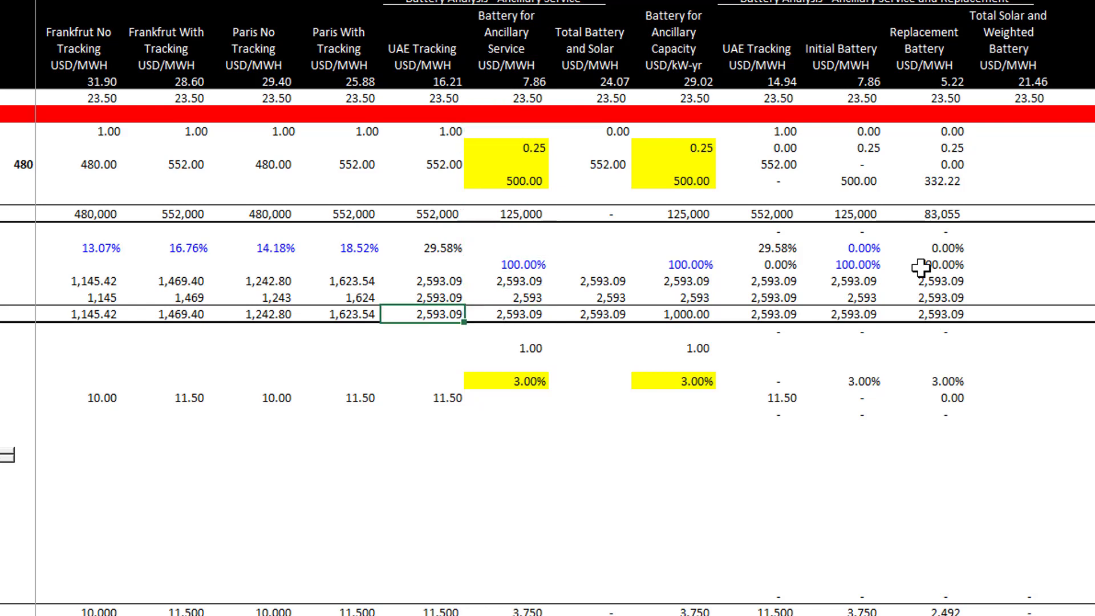
Set the lifetime in the Battery for Ancillary Service column to 10 years
key(Down)
key(Down)
key(Down)
key(Down)
key(Down)
key(Down)
key(Down)
key(Down)
key(Down)
key(Down)
key(Down)
key(Down)
key(Down)
key(Down)
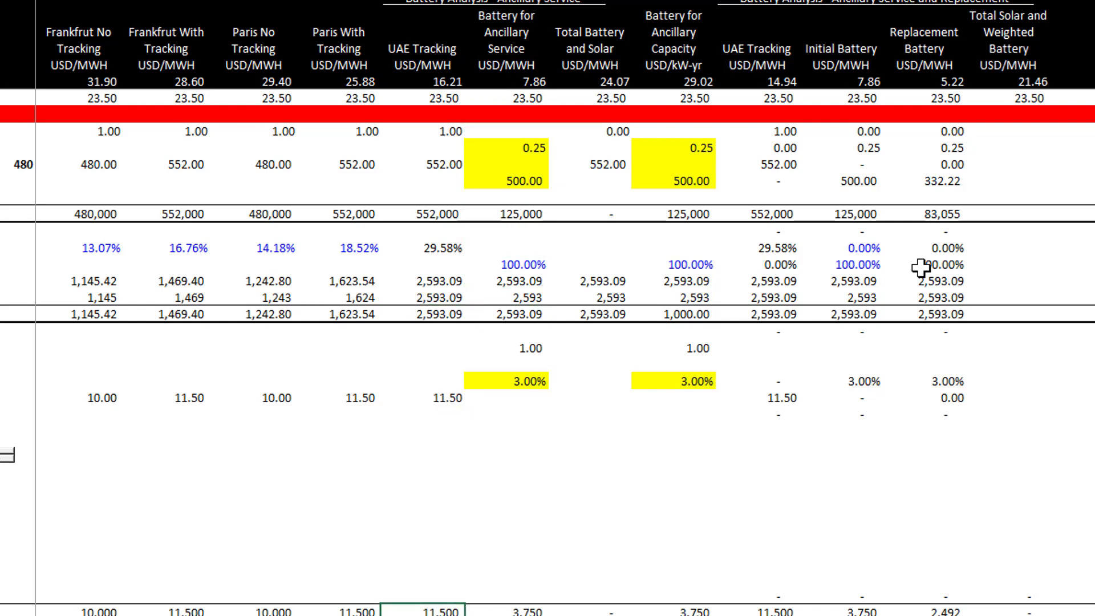
key(Up)
key(Right)
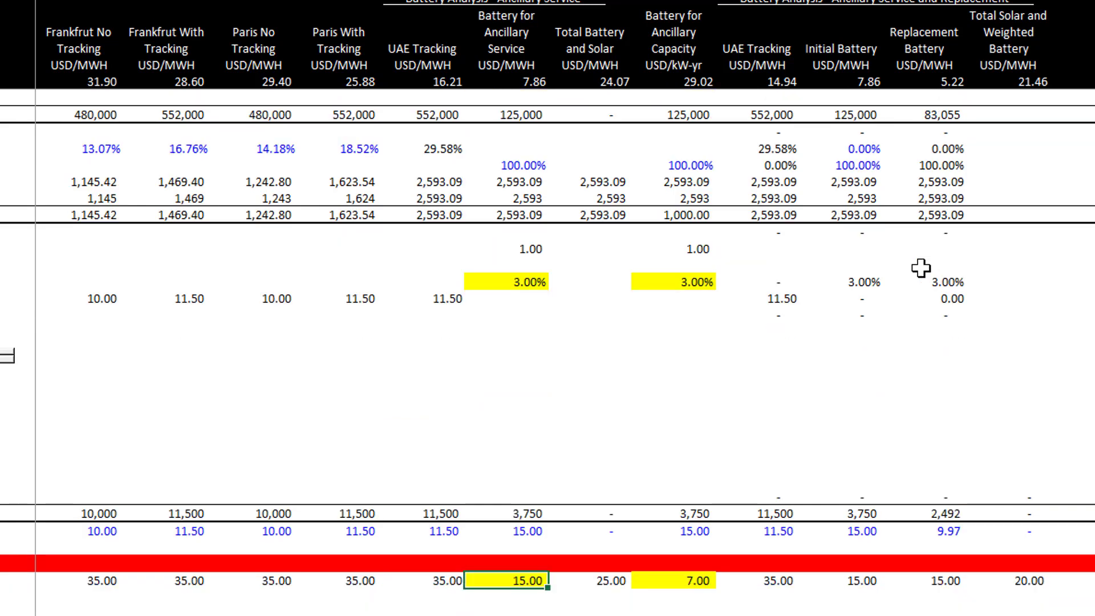
key(Left)
key(Right)
text(10)
key(Return)
key(Up)
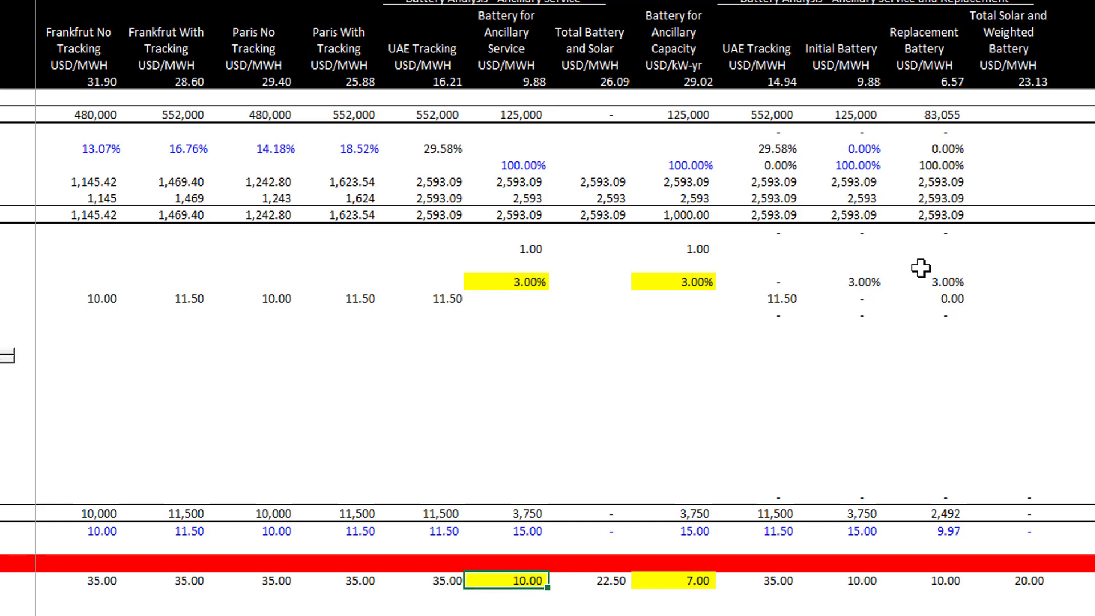
Compare the lifetime and USD/MWH cost of UAE Tracking and Battery for Ancillary Service, ending at the battery's cost input
key(Left)
key(Right)
key(Left)
key(Right)
click(432, 81)
click(511, 82)
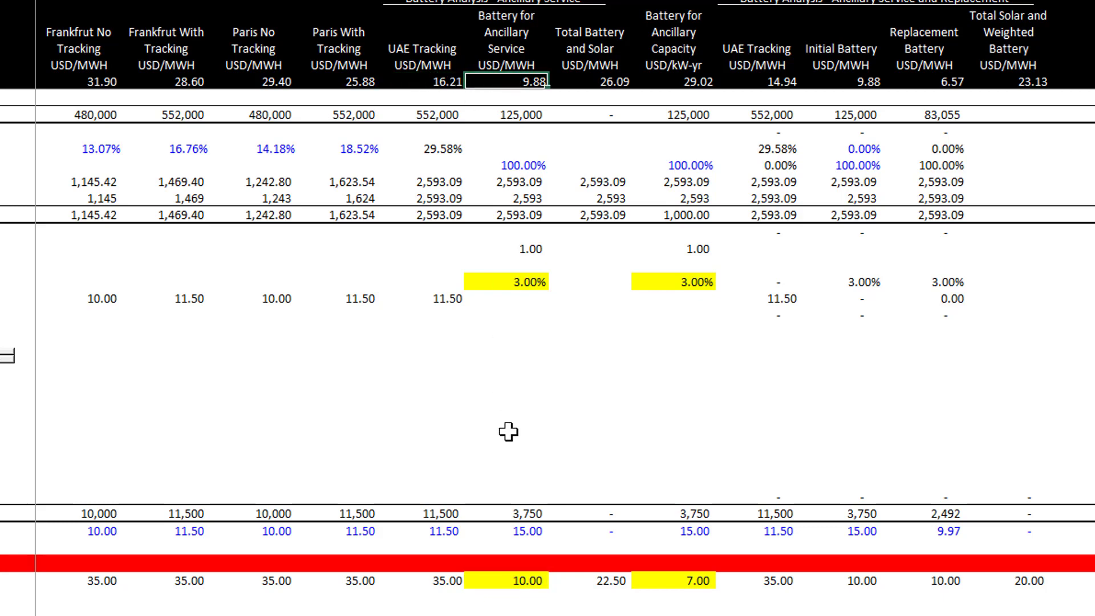
key(Down)
key(Down)
key(Down)
key(Down)
key(Down)
key(Down)
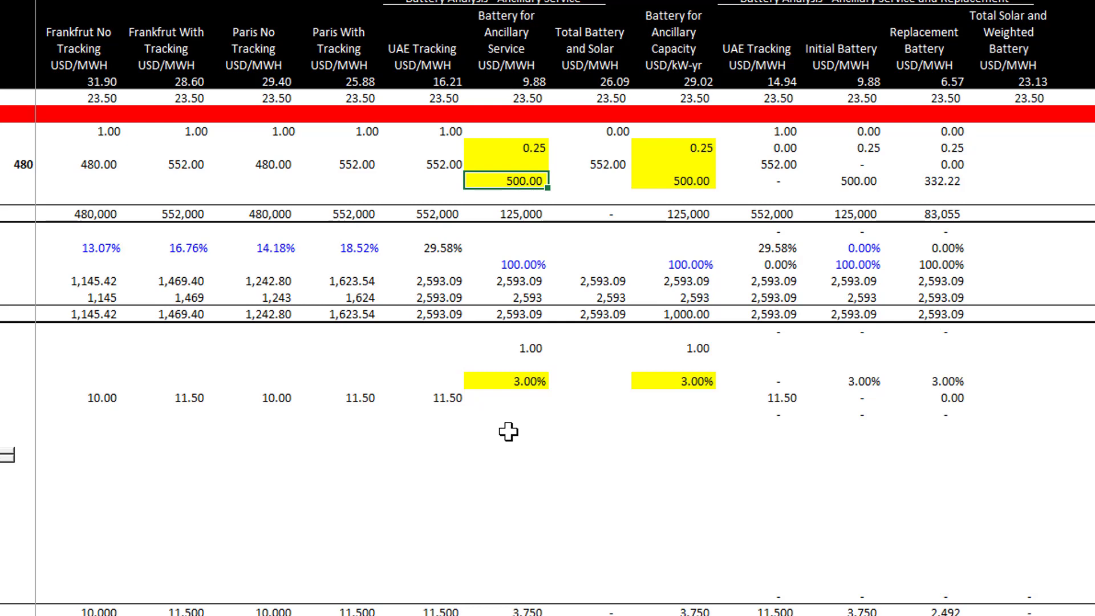
Go through the workbook's sheets to the Investment Timing sheet and show Case 1 and Case 2
key(ctrl+Page_Down)
key(ctrl+Page_Down)
key(ctrl+Page_Down)
key(ctrl+Page_Down)
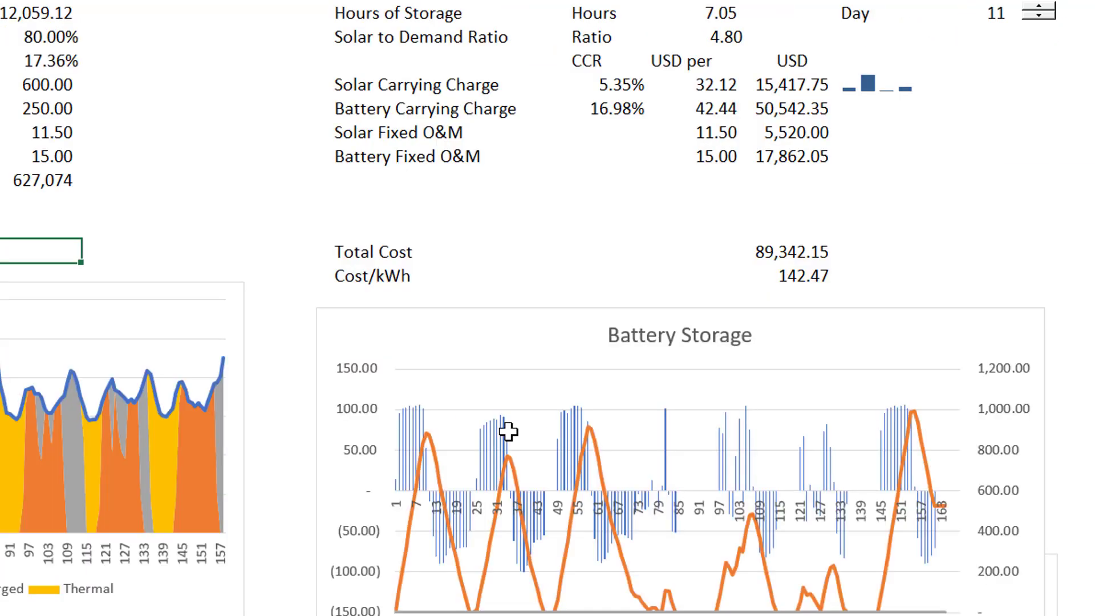
key(ctrl+Page_Up)
key(ctrl+Page_Up)
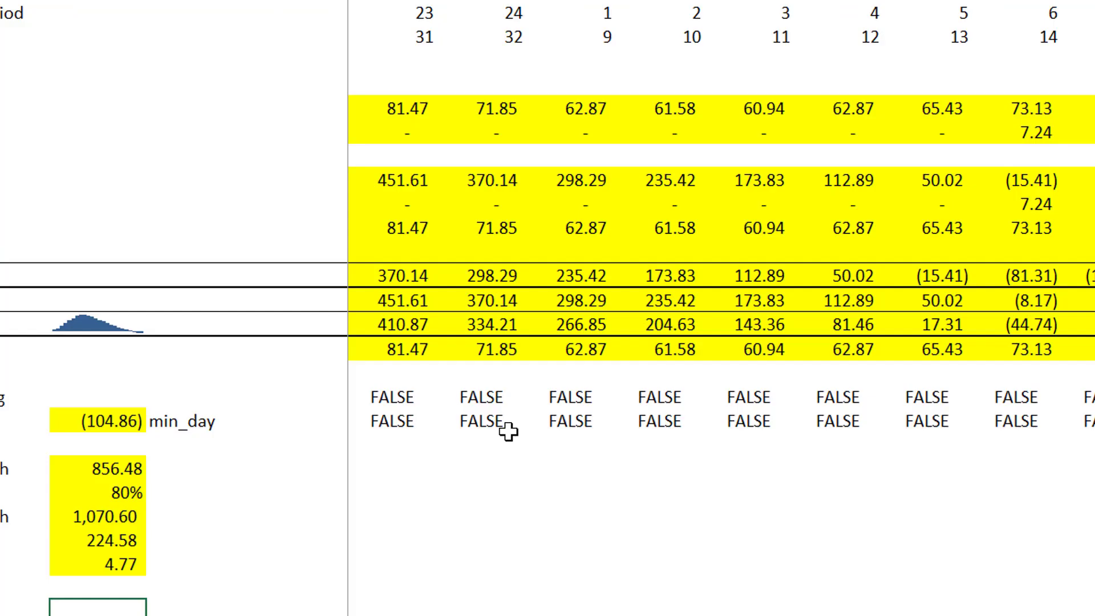
key(ctrl+Page_Down)
key(ctrl+Page_Down)
key(ctrl+Page_Down)
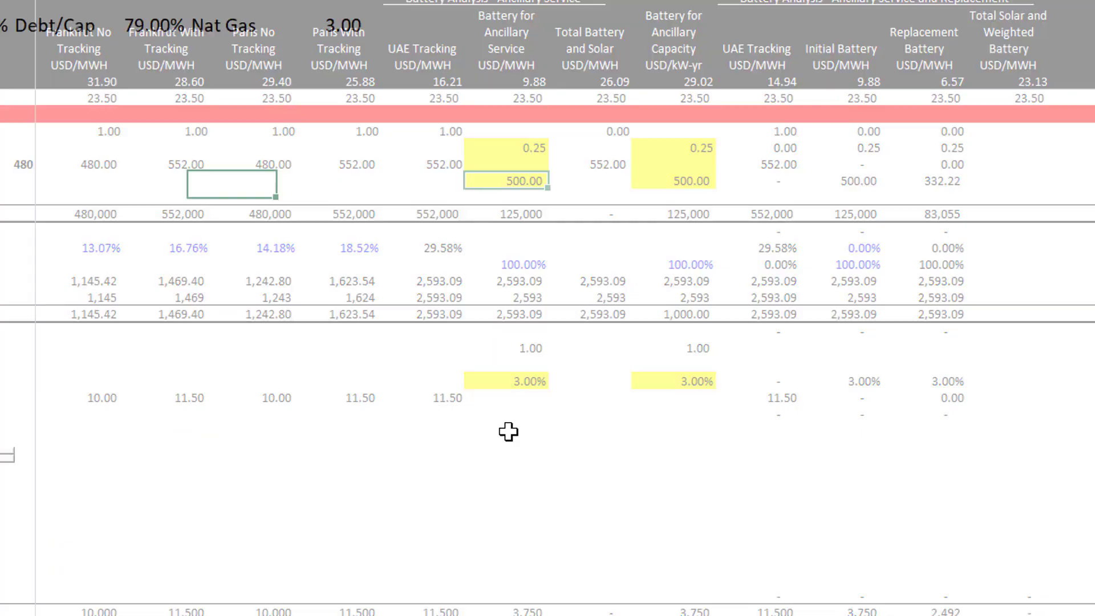
key(ctrl+Page_Down)
key(ctrl+Page_Down)
key(ctrl+Page_Down)
key(ctrl+Page_Down)
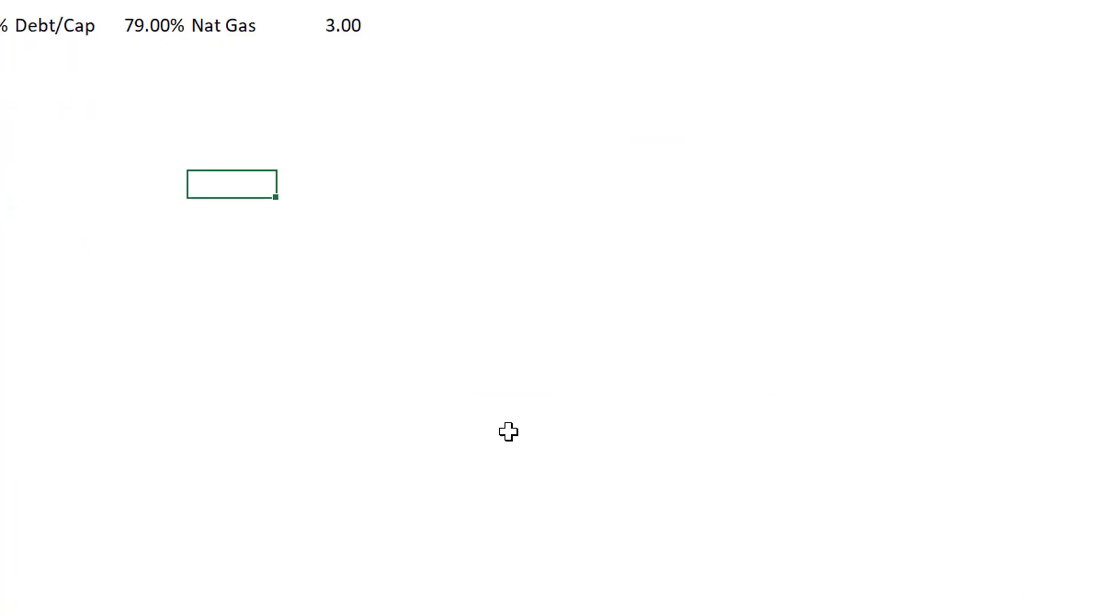
key(ctrl+Page_Down)
key(ctrl+Page_Down)
key(ctrl+Page_Down)
key(ctrl+Page_Down)
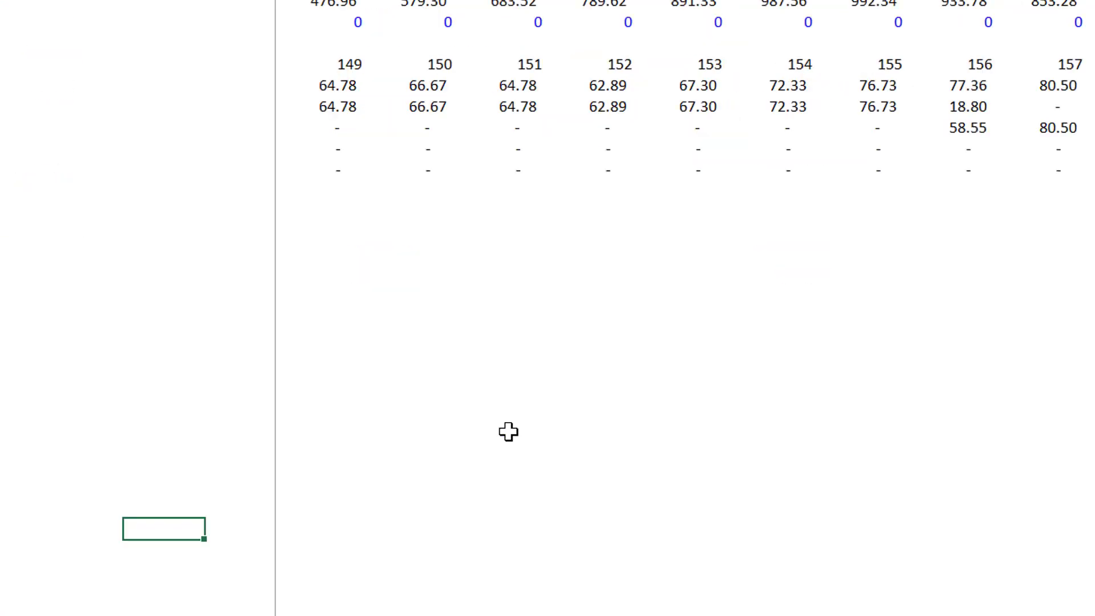
key(ctrl+Page_Down)
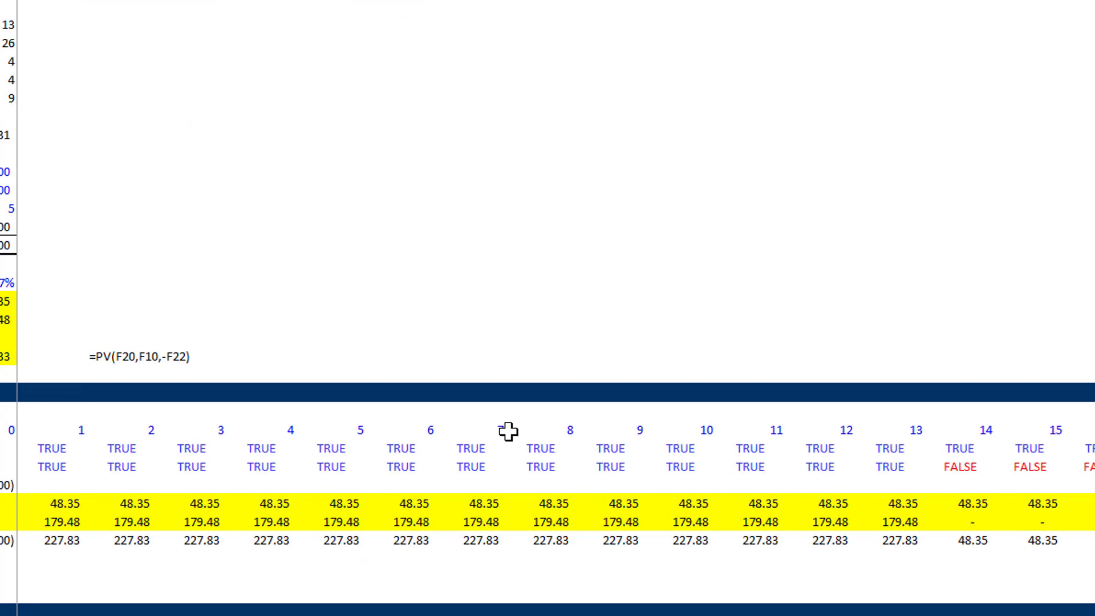
scroll(507, 432, down, 4)
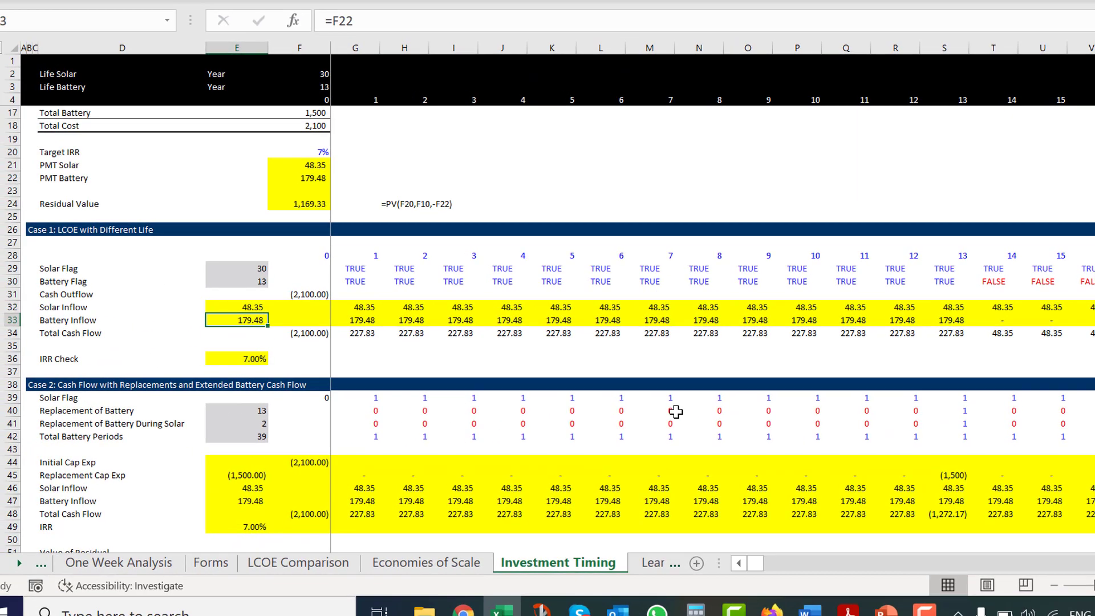
Examine the Battery Inflow row of Case 1: LCOE with Different Life across the years
key(Right)
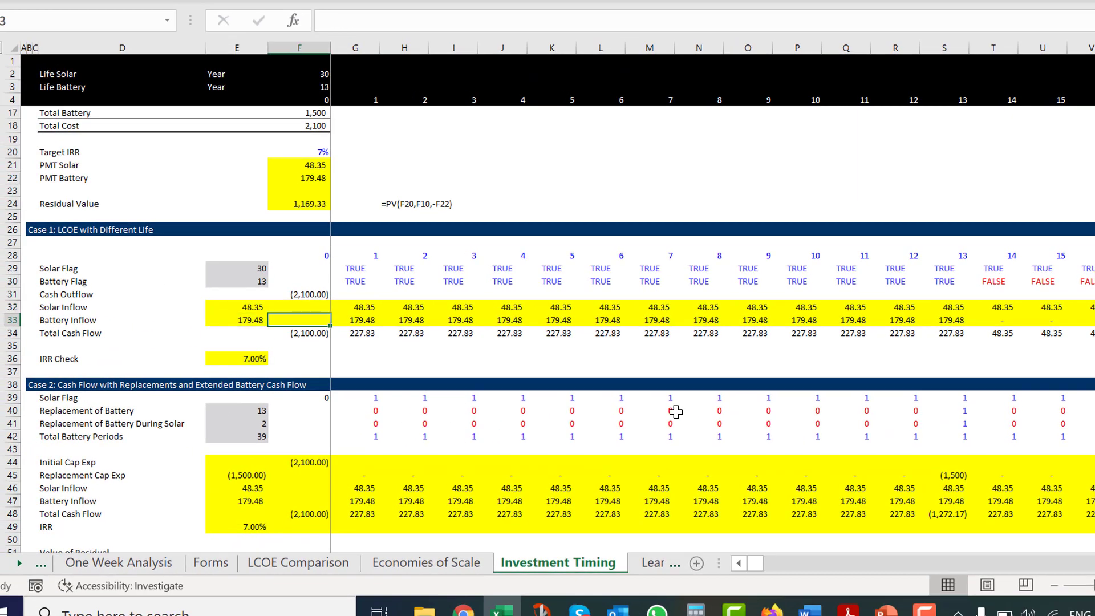
key(Right)
key(Right)
key(Right)
key(Right)
key(Right)
key(Right)
key(Right)
key(Right)
key(Right)
key(Right)
key(Right)
key(Right)
key(Right)
key(Right)
key(Left)
key(Left)
key(Left)
key(Left)
key(Left)
key(Left)
key(Left)
key(Left)
key(Left)
key(Left)
key(Left)
key(Left)
key(Left)
key(Left)
key(Left)
key(Left)
key(Left)
key(Left)
key(Left)
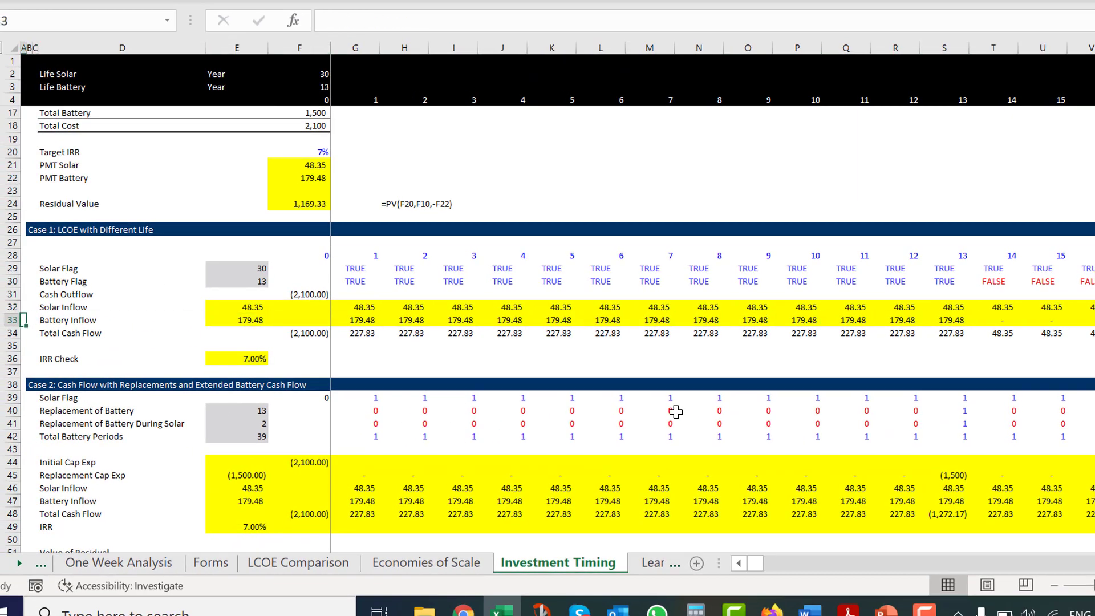
key(Right)
key(Right)
key(Right)
key(Right)
Review the solar and battery cost, Target IRR, payment and Residual Value inputs above Case 1
key(Up)
key(Up)
key(Up)
key(Up)
key(Up)
key(Up)
key(Up)
key(Up)
key(Up)
key(Up)
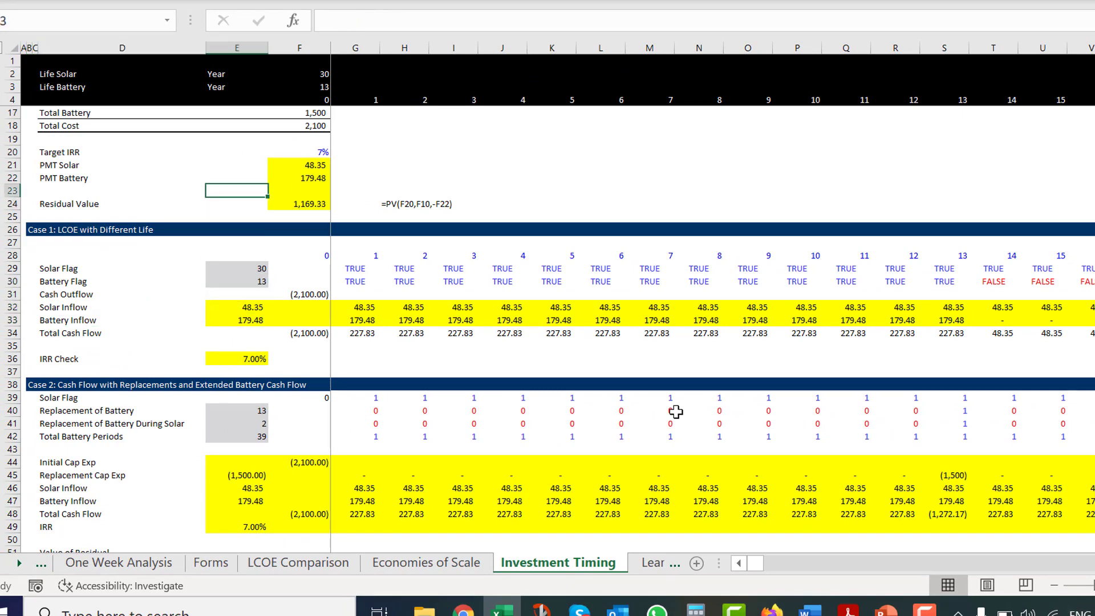
key(Up)
key(Up)
key(Up)
key(Up)
key(Up)
key(Up)
key(Up)
key(Up)
key(Up)
key(Up)
key(Up)
key(Up)
key(Up)
key(Up)
key(Down)
key(Down)
key(Down)
key(Down)
key(Down)
key(Down)
key(Down)
key(Down)
key(Down)
key(Down)
key(Down)
key(Down)
key(Down)
key(Down)
key(Down)
key(Down)
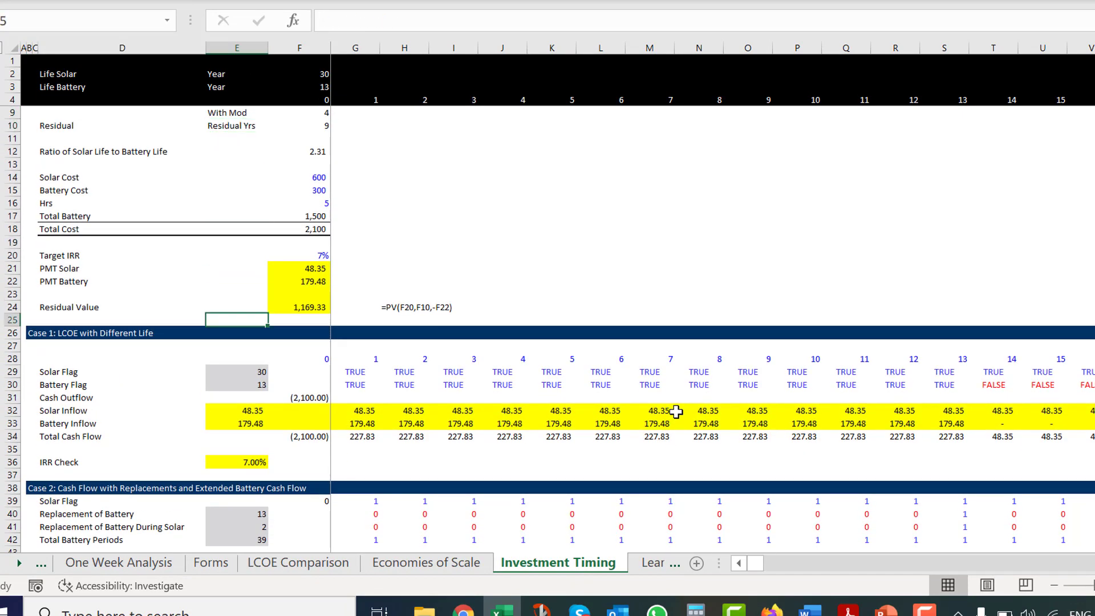
Examine Case 2: Cash Flow with Replacements and Extended Battery Cash Flow, ending at the Replacement Cap Exp formula
key(Down)
key(Down)
key(Down)
key(Down)
key(Down)
key(Down)
key(Down)
key(Down)
key(Down)
key(Down)
key(Down)
key(Down)
key(Down)
key(Down)
key(Down)
key(Down)
key(Down)
key(Down)
key(Down)
key(Down)
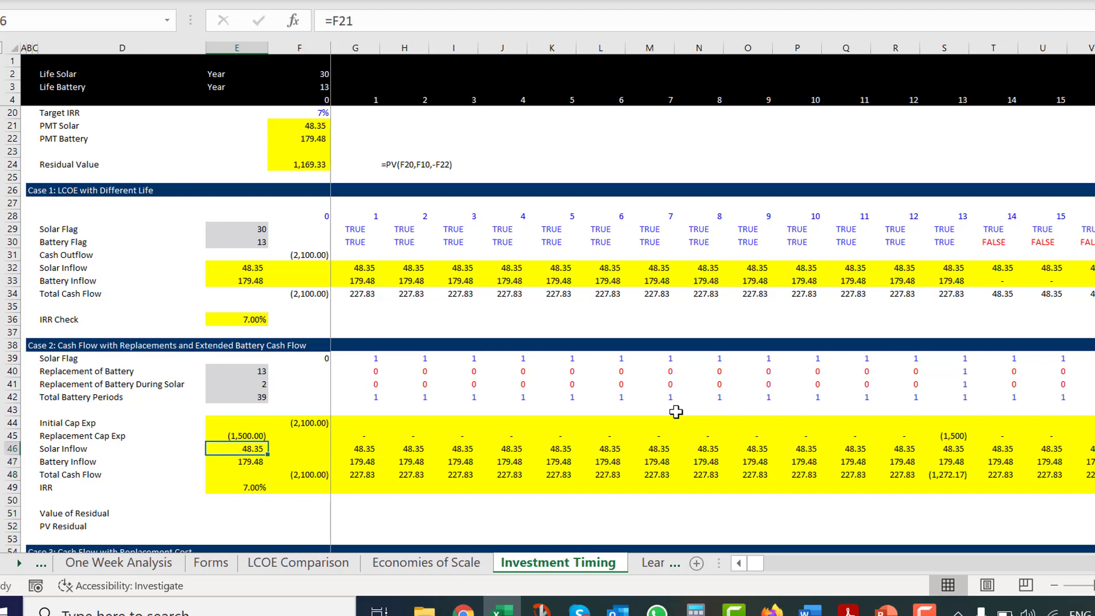
key(Up)
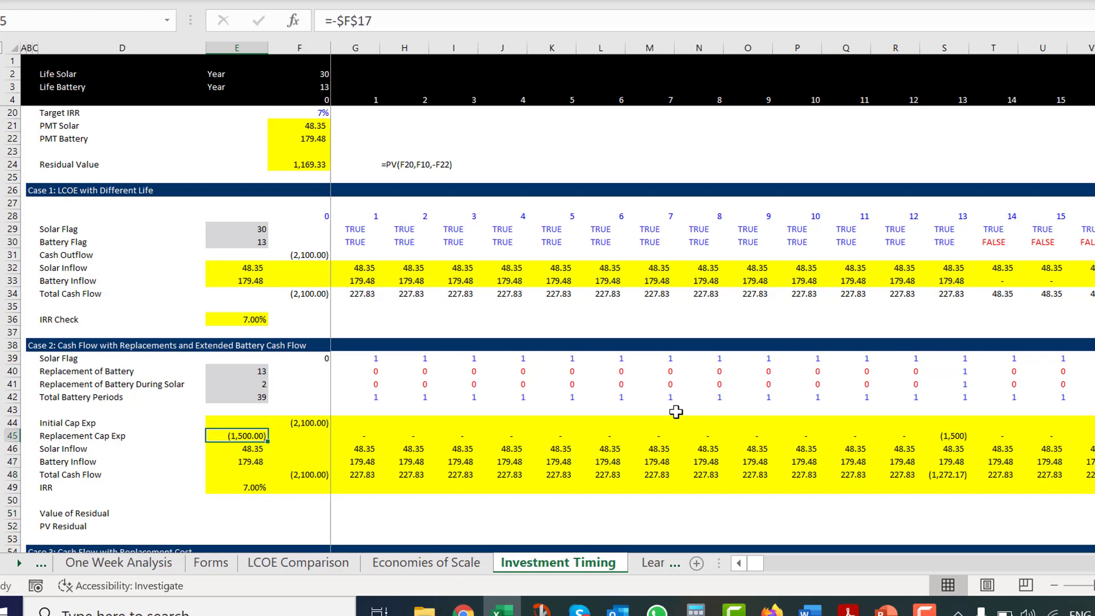
Examine the Replacement Cap Exp row of Case 2 across the years, past the end of the solar life
key(Right)
key(Right)
key(Right)
key(Right)
key(Right)
key(Right)
key(Right)
key(Right)
key(Right)
key(Right)
key(Right)
key(Right)
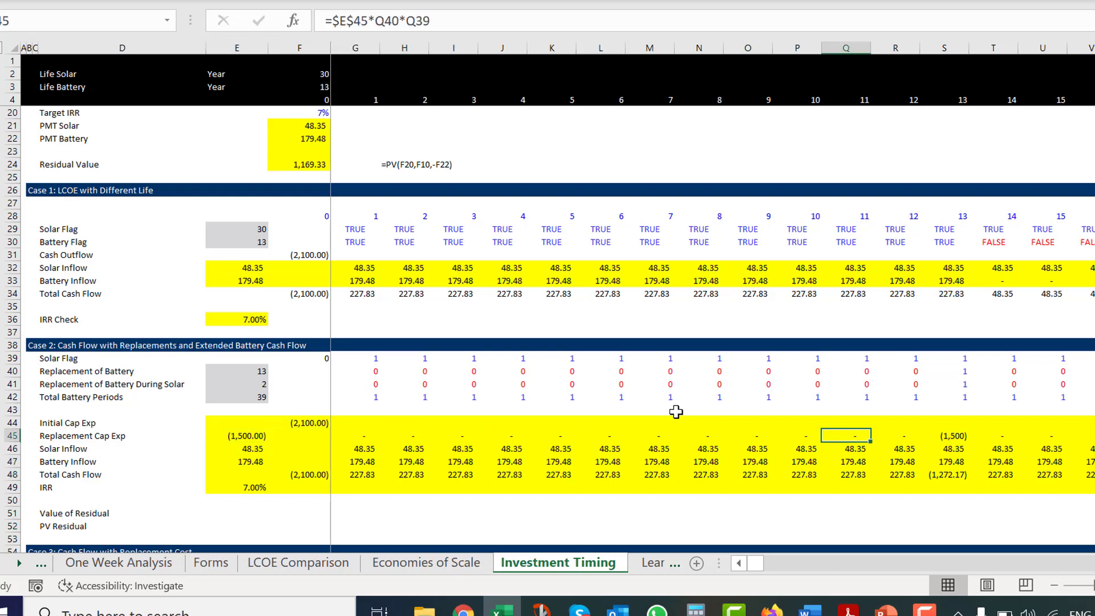
key(Right)
key(Right)
key(Right)
key(Right)
key(Right)
key(Right)
key(Right)
key(Right)
key(Right)
key(Right)
key(Right)
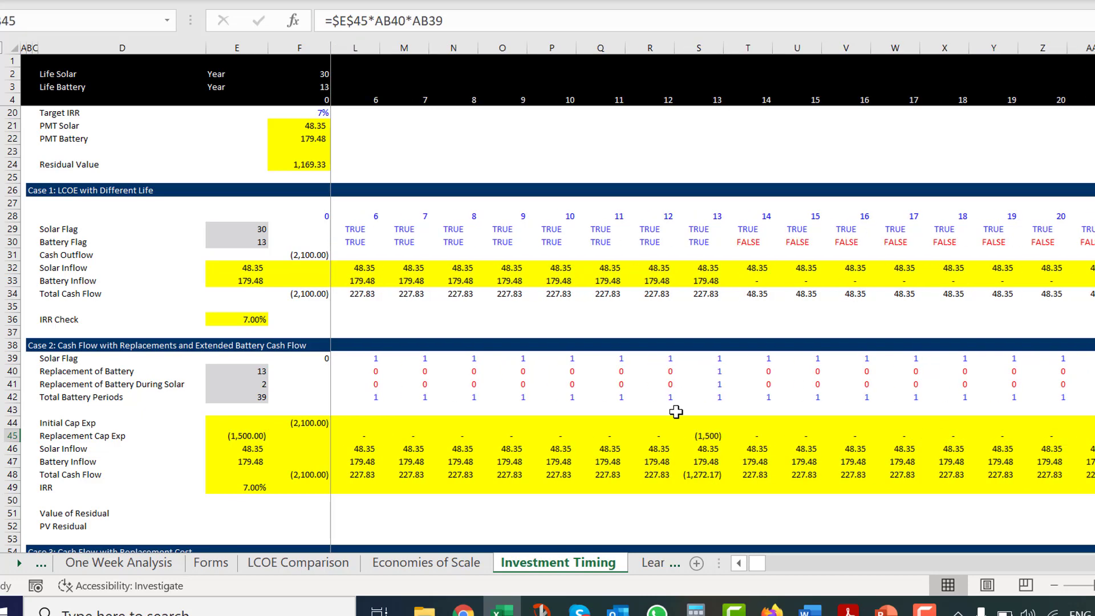
key(Right)
key(Right)
key(Right)
key(Right)
key(Right)
key(Right)
key(Right)
key(Right)
key(Right)
key(Right)
key(Right)
key(Right)
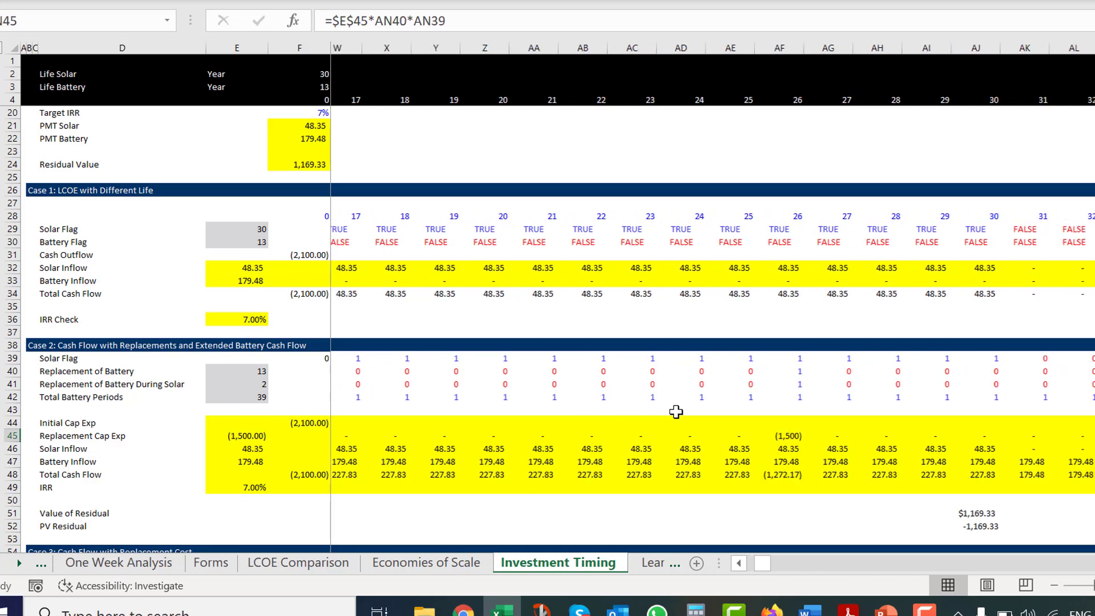
key(Right)
key(Right)
key(Right)
key(Left)
key(Left)
key(Left)
key(Left)
key(Left)
key(Left)
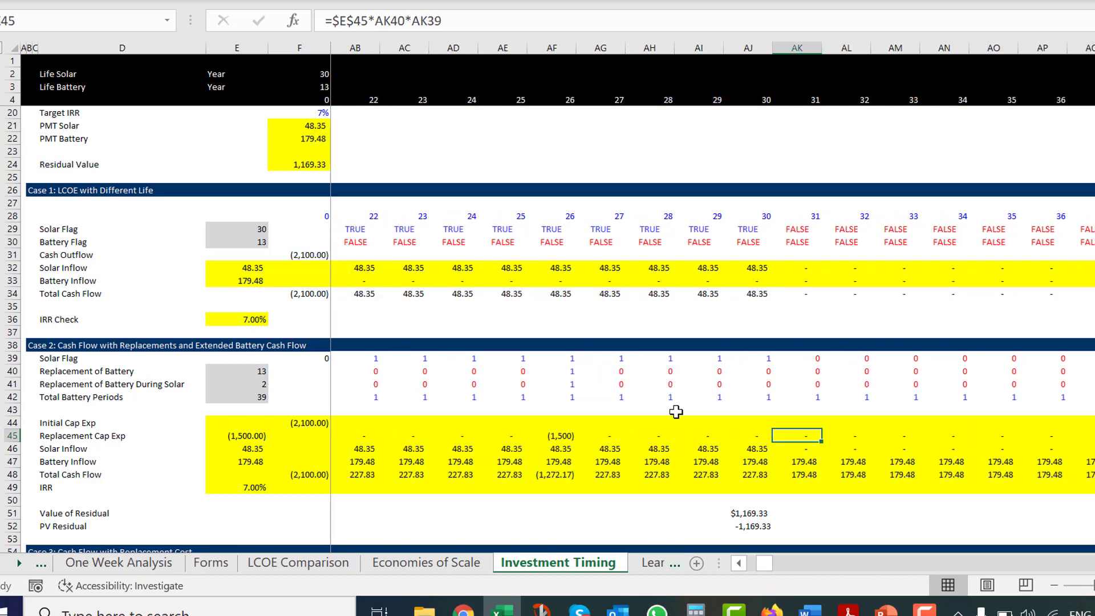
Trace Case 2's Battery Inflow beyond the solar life to the end of the battery periods, then return to the Replacement Cap Exp formula
key(Down)
key(Left)
key(Down)
key(Down)
key(Right)
key(Right)
key(Up)
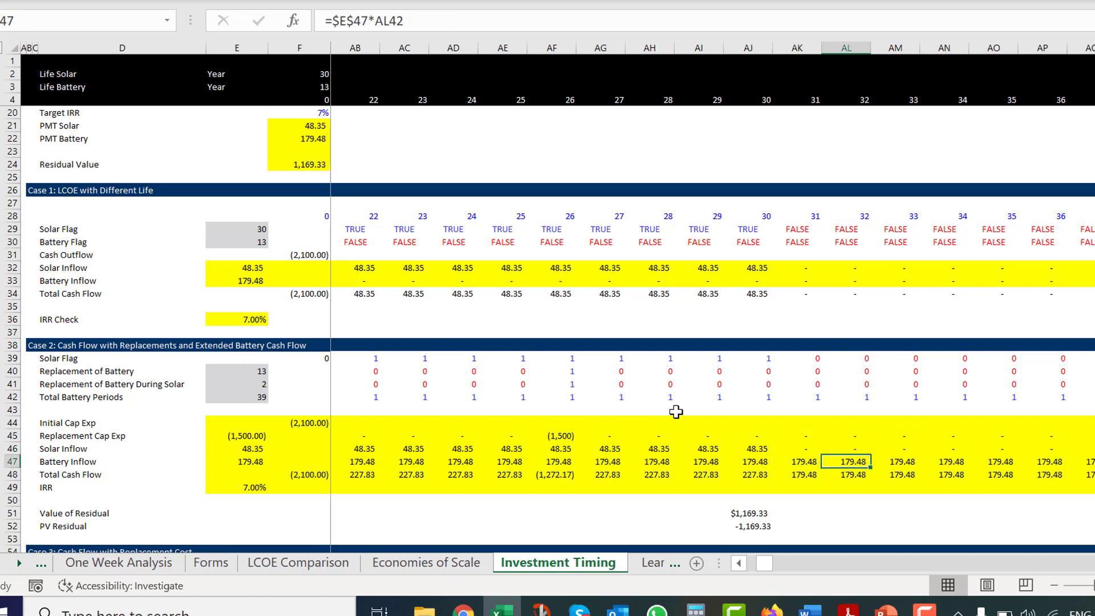
key(Right)
key(Right)
key(Right)
key(Right)
key(Right)
key(Right)
key(Right)
key(Right)
key(Right)
key(Right)
key(Right)
key(Right)
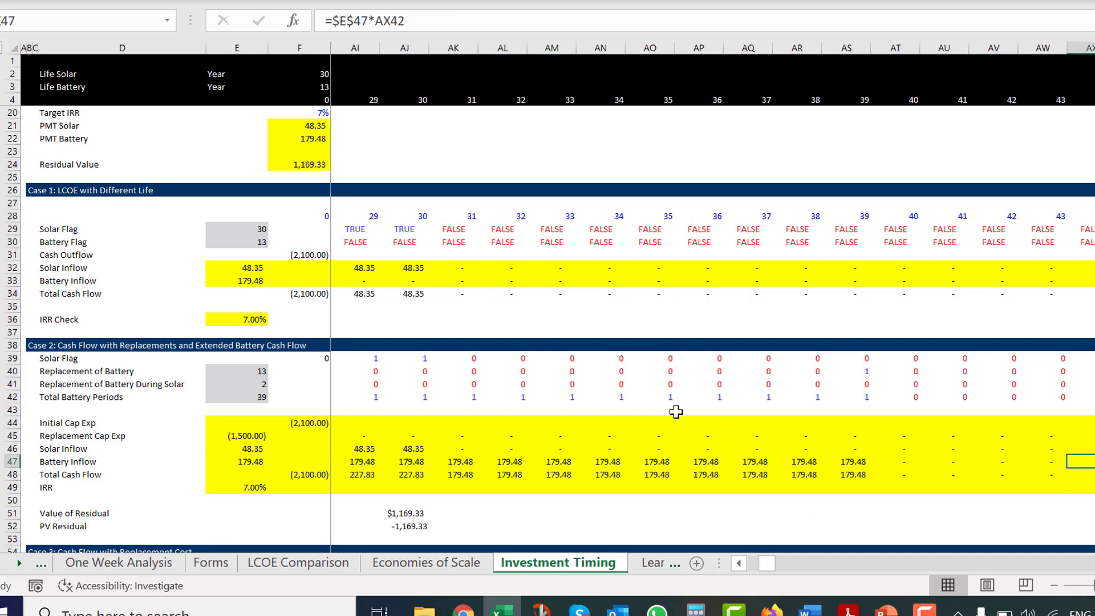
key(Left)
key(Left)
key(Left)
key(Left)
key(Left)
key(Left)
key(Left)
key(Left)
key(Left)
key(Left)
key(Left)
key(Left)
key(Left)
key(Left)
key(Left)
key(Left)
key(Left)
key(Left)
key(Left)
key(Left)
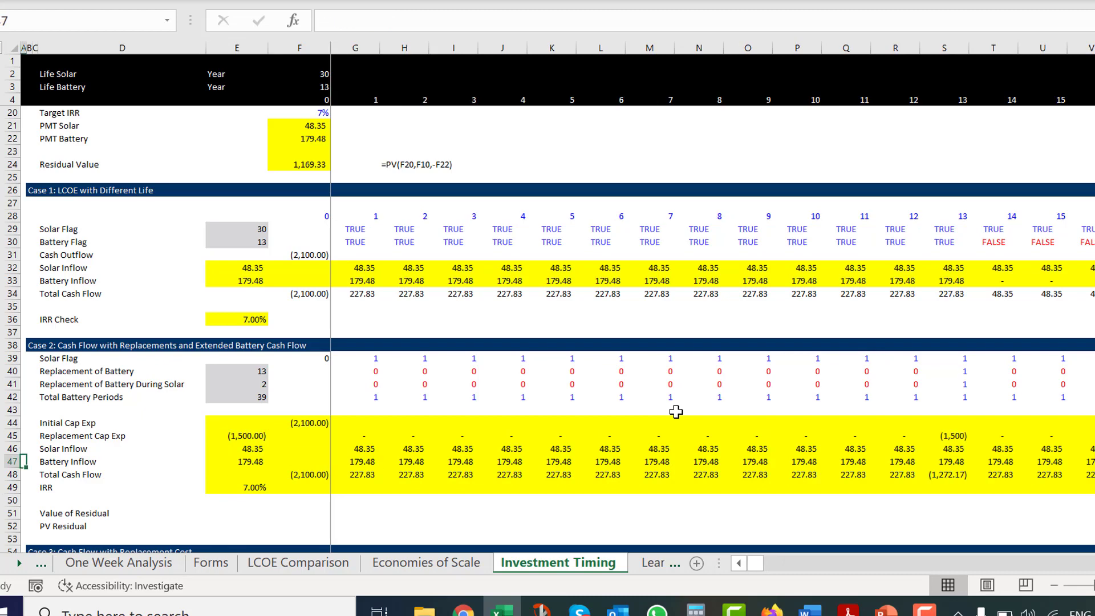
key(Right)
key(Right)
key(Right)
key(Right)
key(Up)
key(Up)
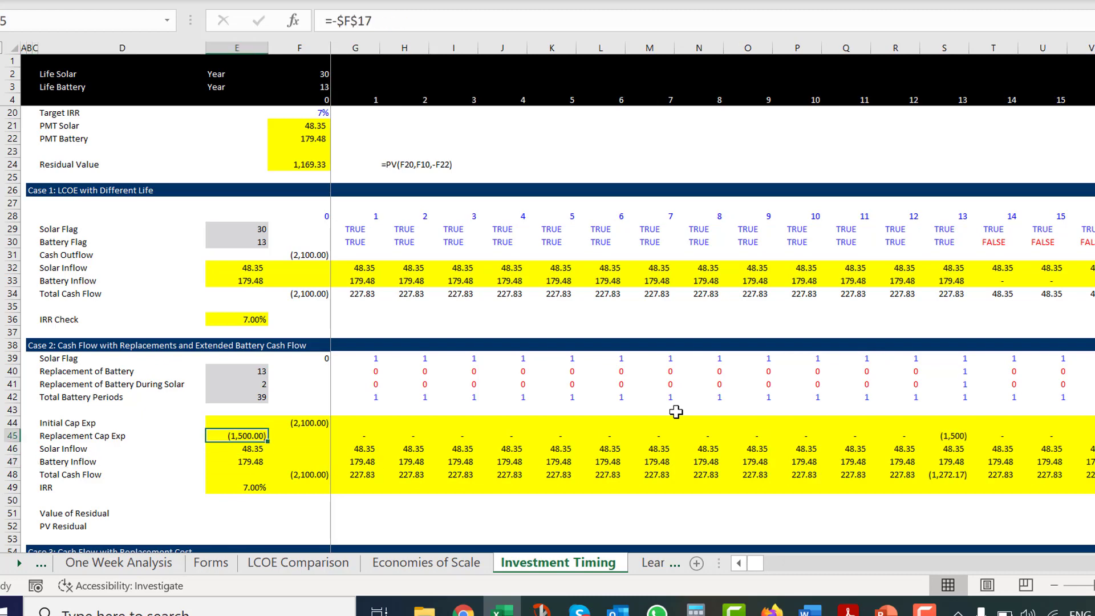
Review the Replacements and cost inputs above Case 1, ending at the PMT Solar formula
key(Up)
key(Up)
key(Up)
key(Up)
key(Up)
key(Up)
key(Up)
key(Up)
key(Up)
key(Up)
key(Up)
key(Up)
key(Up)
key(Up)
key(Up)
key(Up)
key(Up)
key(Up)
key(Up)
key(Up)
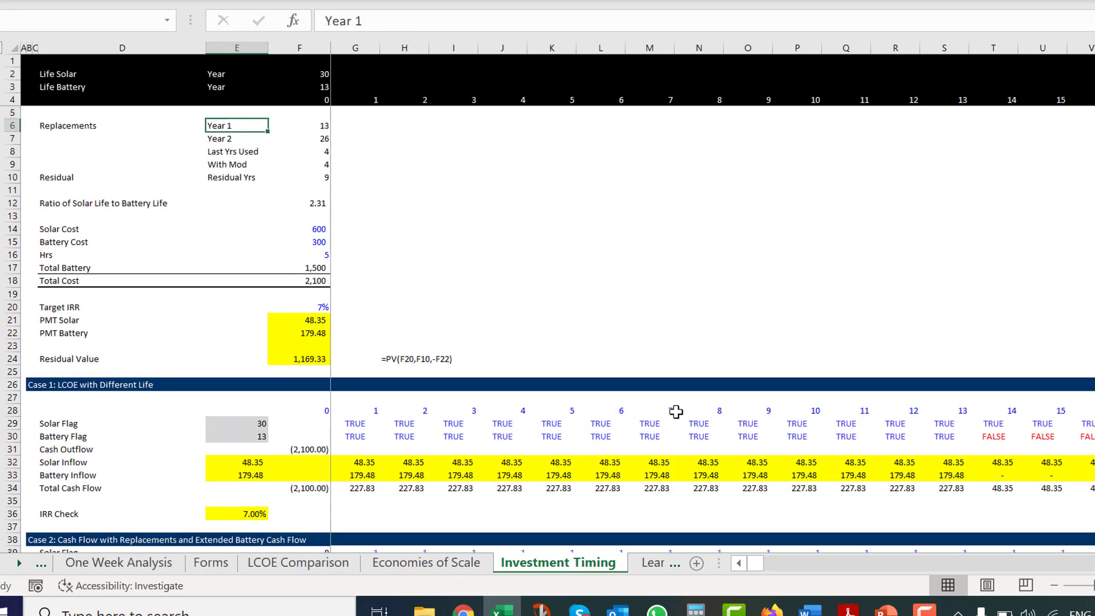
key(Down)
key(Down)
key(Down)
key(Down)
key(Down)
key(Down)
key(Down)
key(Down)
key(Down)
key(Down)
key(Down)
key(Down)
key(Down)
key(Down)
key(Down)
key(Right)
key(Down)
key(Up)
key(Up)
key(Down)
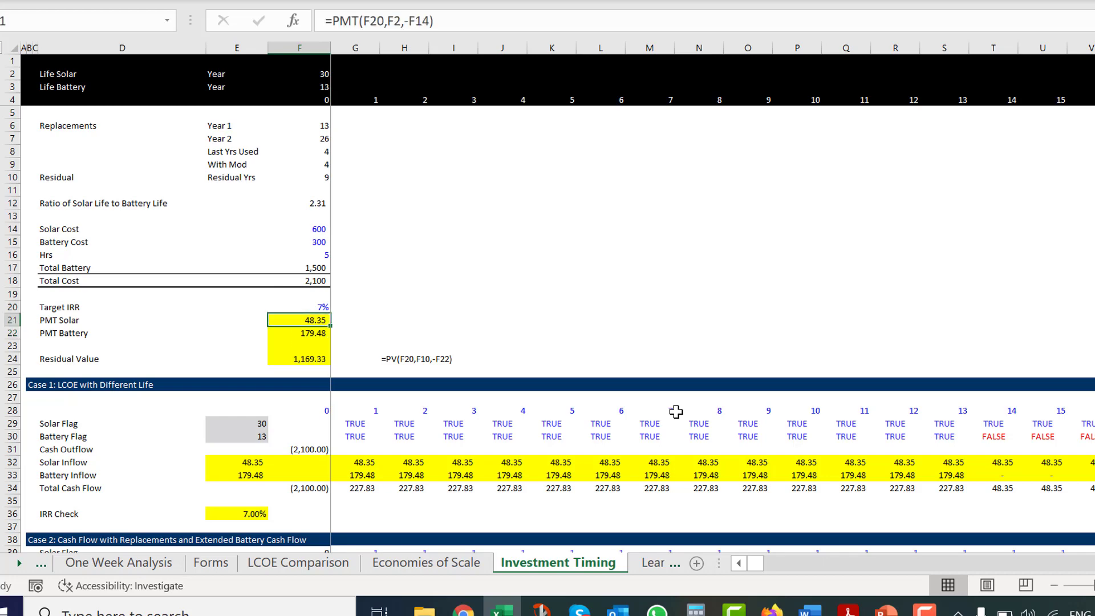
Examine Case 3: Cash Flow with Replacement Cost, ending at its Residual Value formula
key(Down)
key(Down)
key(Down)
key(Down)
key(Down)
key(Down)
key(Down)
key(Down)
key(Down)
key(Down)
key(Down)
key(Down)
key(Down)
key(Down)
key(Down)
key(Down)
key(Down)
key(Down)
key(Down)
key(Down)
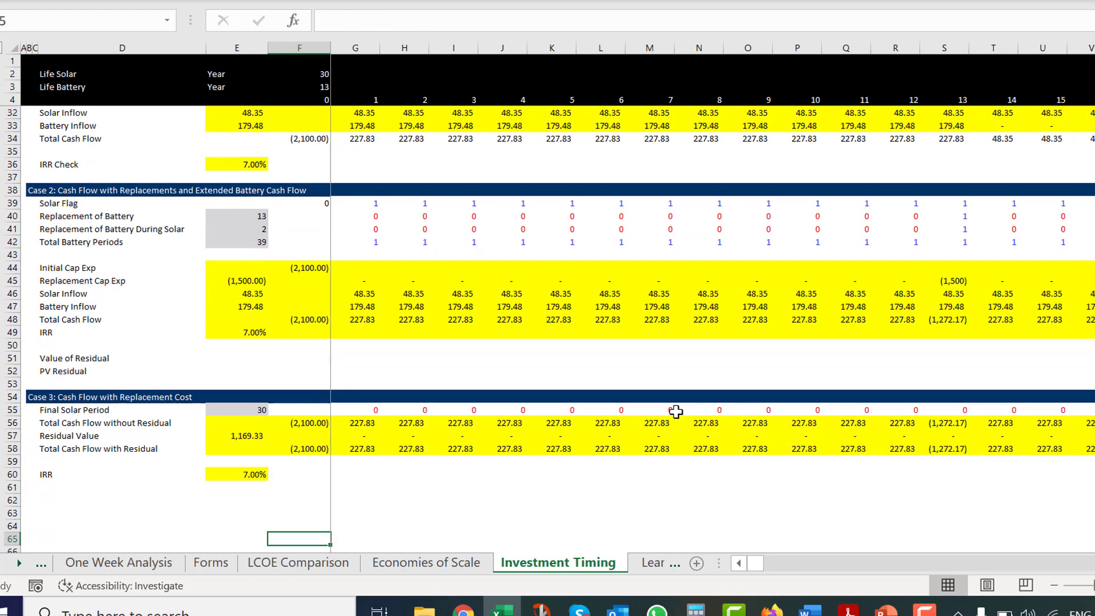
key(Up)
key(Up)
key(Up)
key(Up)
key(Up)
key(Up)
key(Up)
key(Left)
key(Up)
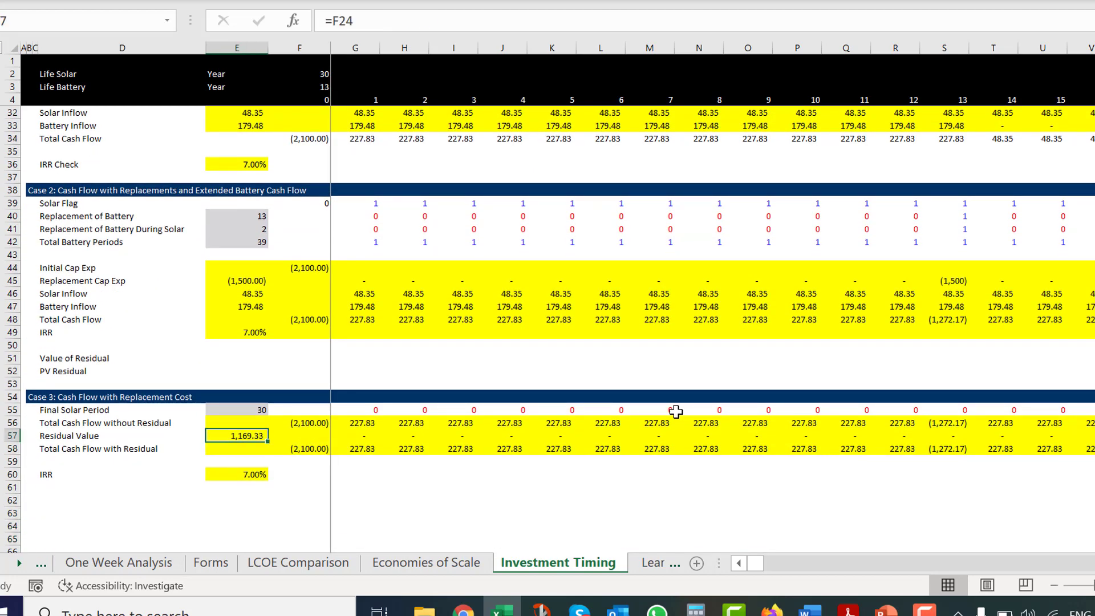
Return to the Residual Value in the inputs above Case 1 and examine its PV formula note
key(Right)
key(Right)
key(Up)
key(Up)
key(Up)
key(Up)
key(Up)
key(Up)
key(Up)
key(Up)
key(Up)
key(Up)
key(Up)
key(Up)
key(Up)
key(Up)
key(Up)
key(Up)
key(Up)
key(Up)
key(Up)
key(Up)
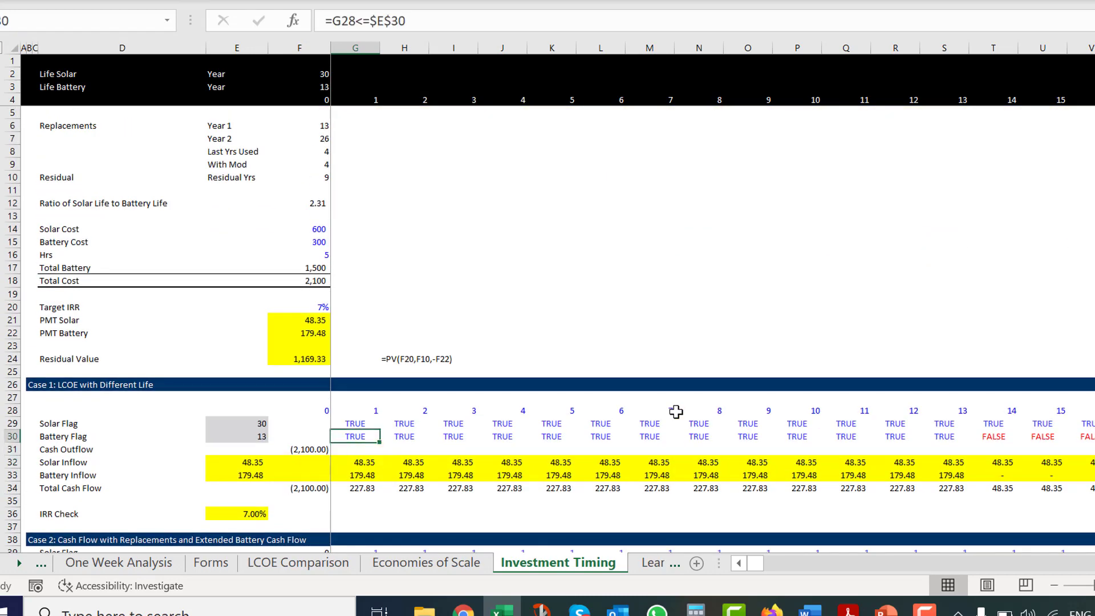
key(Up)
key(Up)
key(Up)
key(Up)
key(Up)
key(Up)
key(Right)
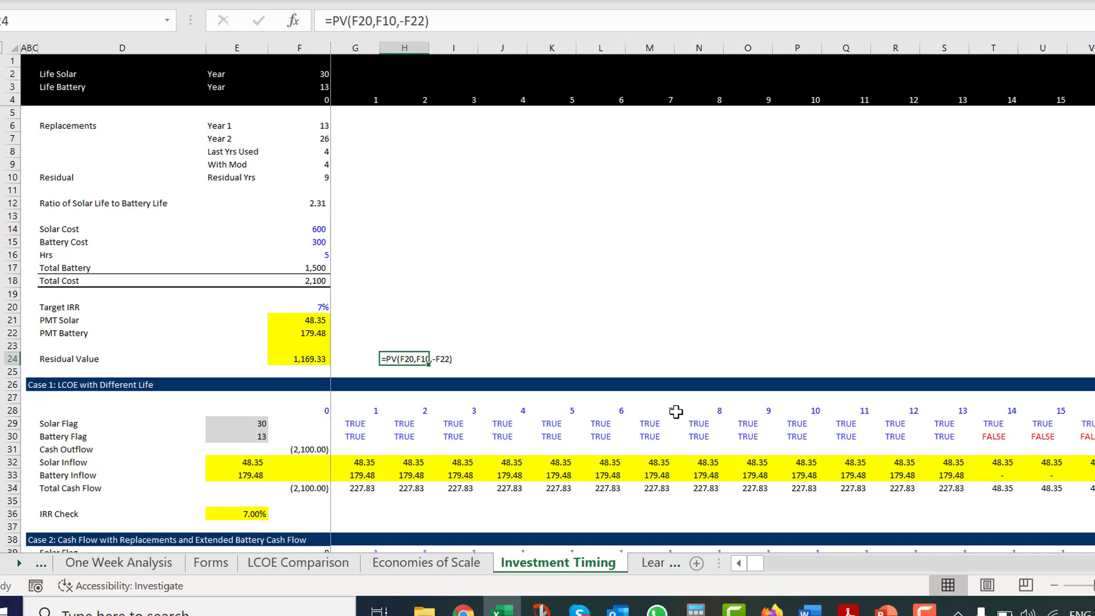
Open the Learning and Replacement sheet and examine the Percent Reduction input for the battery
key(ctrl+Page_Down)
key(Left)
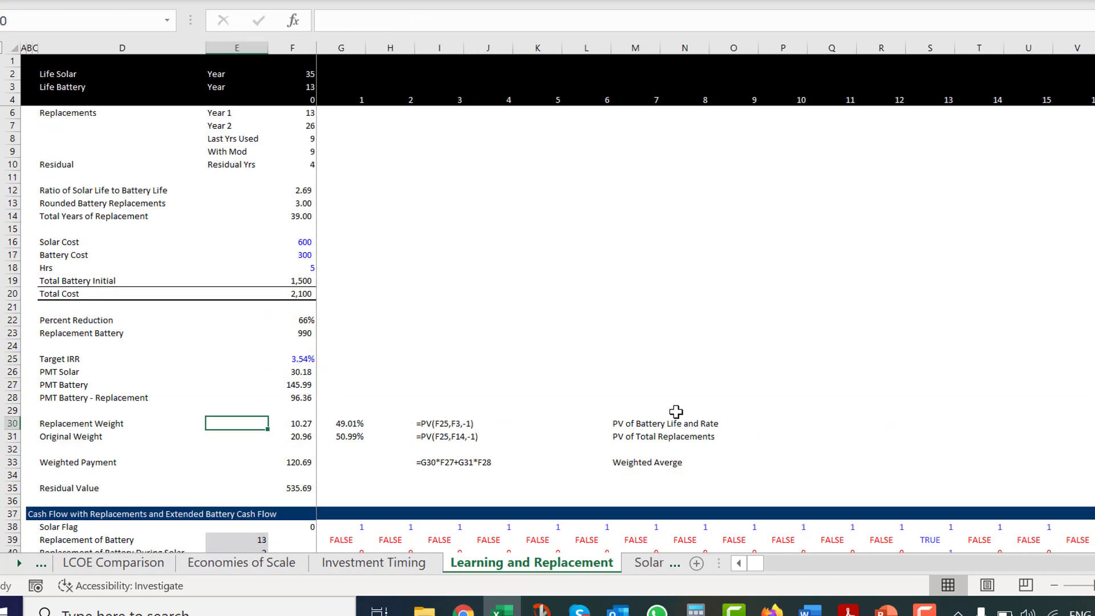
key(Right)
key(Right)
key(Left)
key(Up)
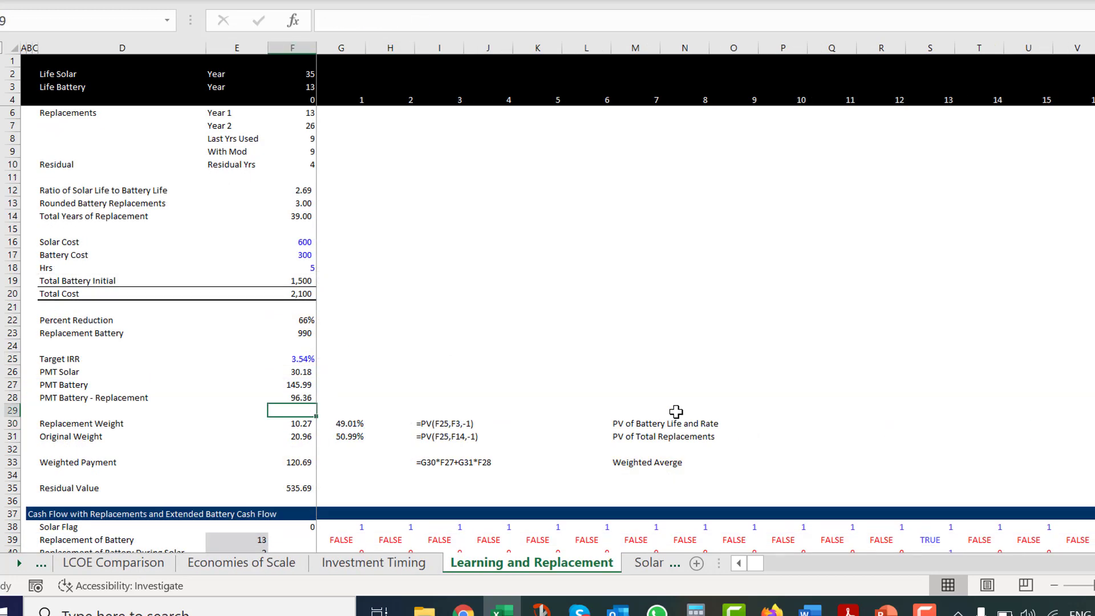
key(Up)
key(Up)
key(Up)
key(Up)
key(Up)
key(Up)
key(Up)
key(Up)
key(Up)
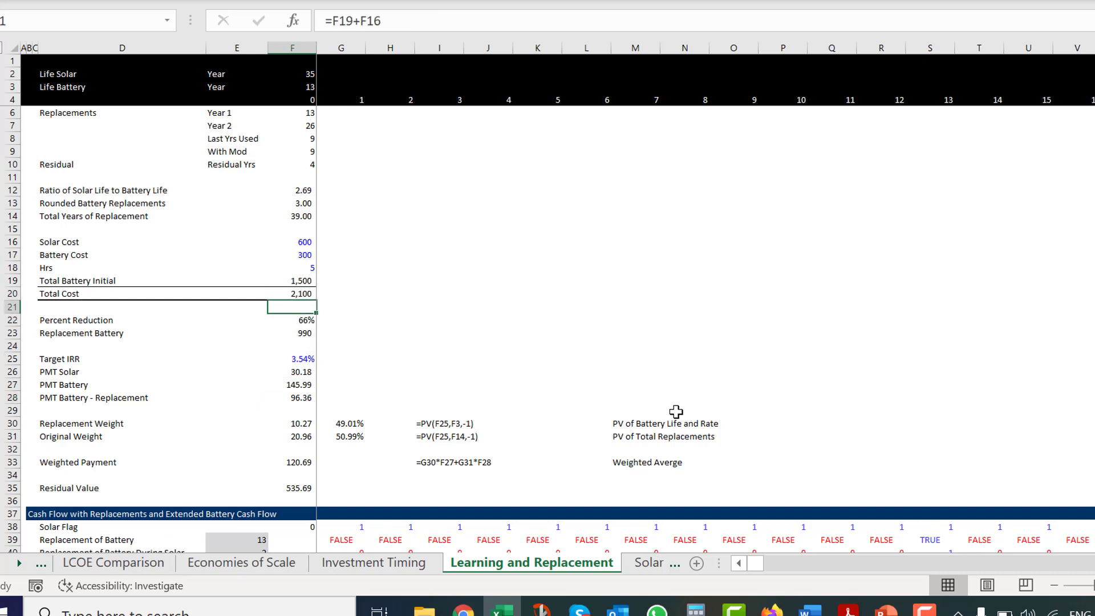
key(Down)
key(Down)
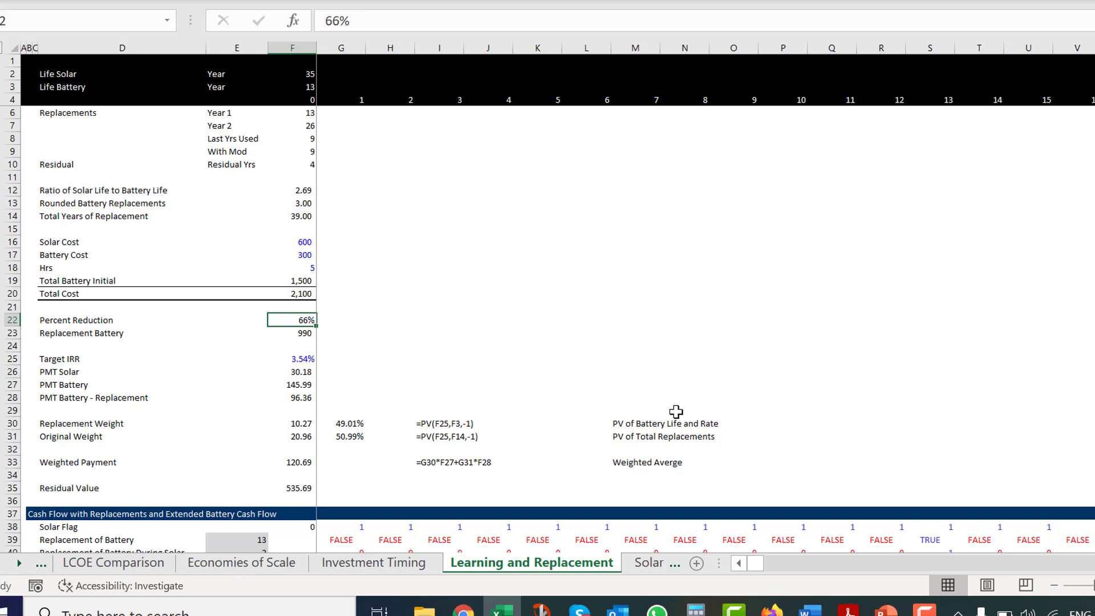
Review the rows from Replacement Battery through the payments, ending at the PMT Battery - Replacement formula
key(Down)
key(Down)
key(Down)
key(Down)
key(Down)
key(Down)
key(Down)
key(Down)
key(Down)
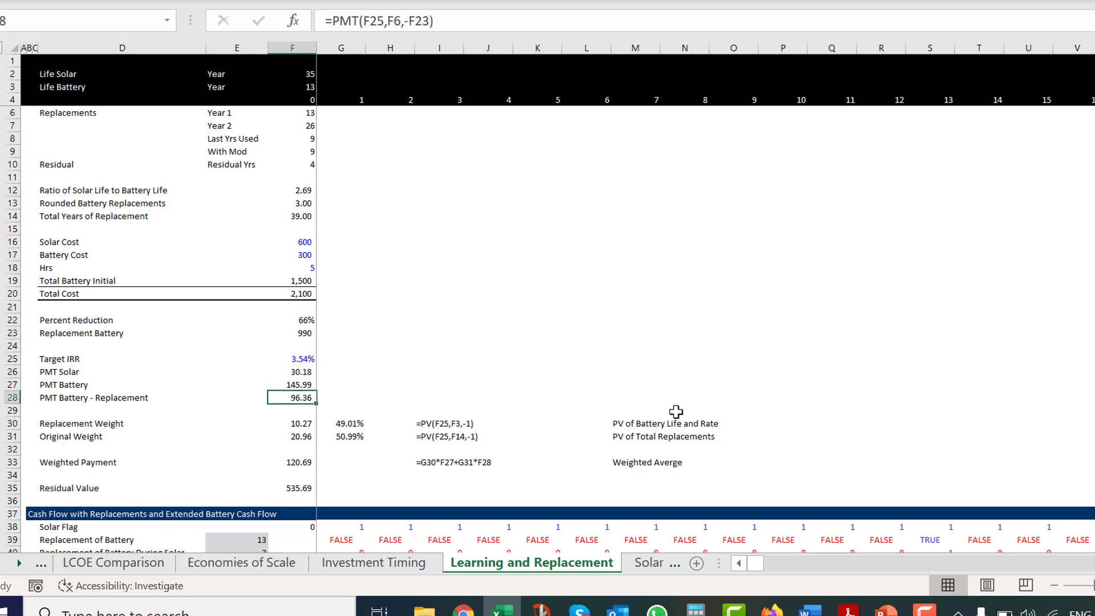
Go back through the workbook to the LCOE Calculator sheet
key(ctrl+Page_Up)
key(ctrl+Page_Up)
key(ctrl+Page_Up)
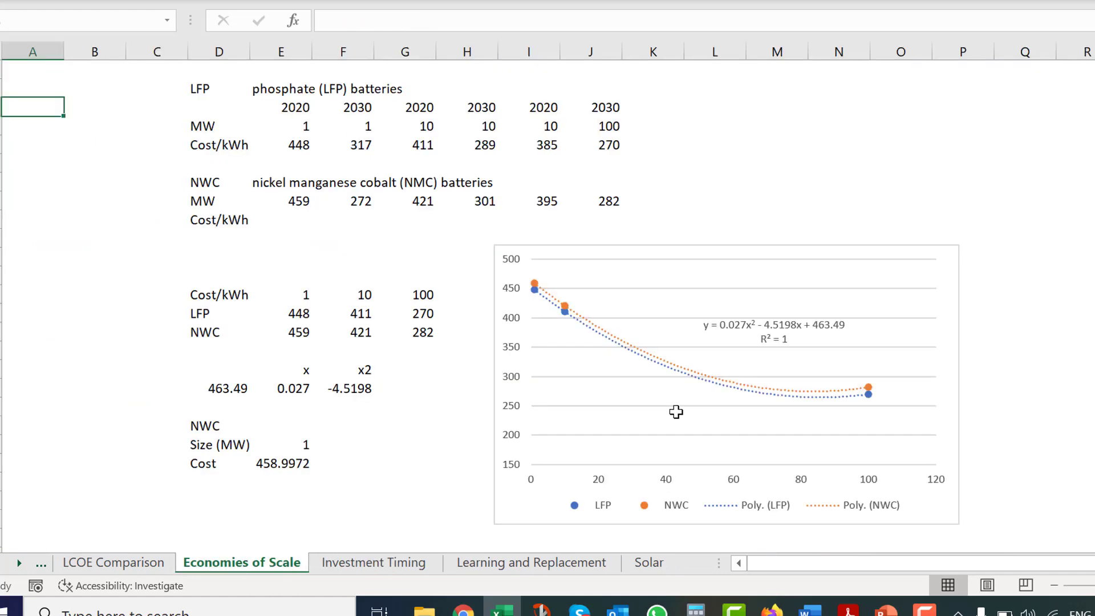
key(ctrl+Page_Up)
key(ctrl+Page_Up)
key(ctrl+Page_Up)
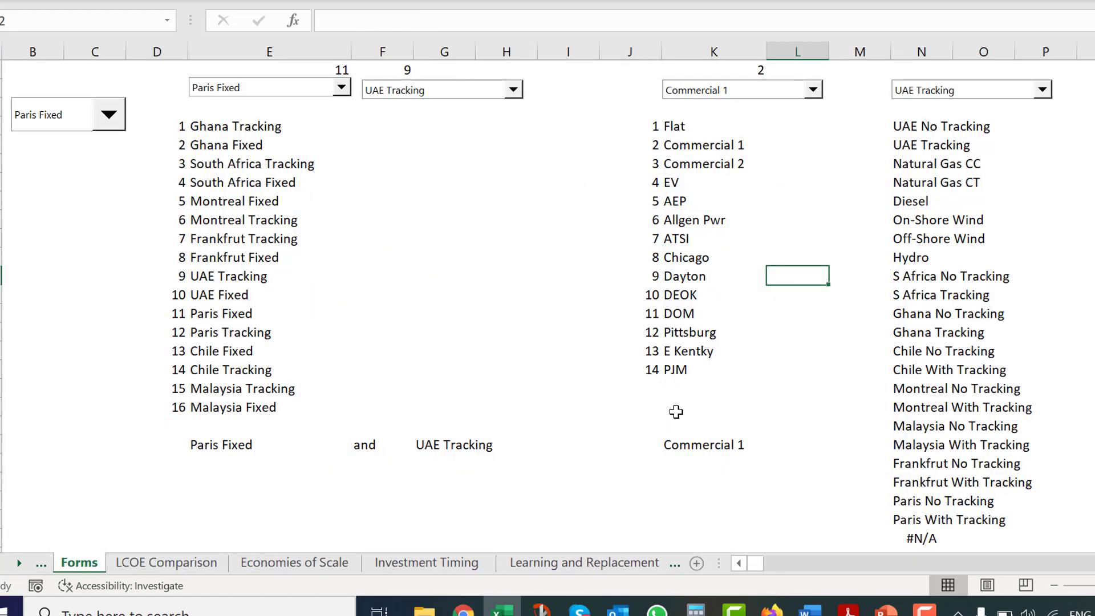
key(ctrl+Page_Up)
key(ctrl+Page_Up)
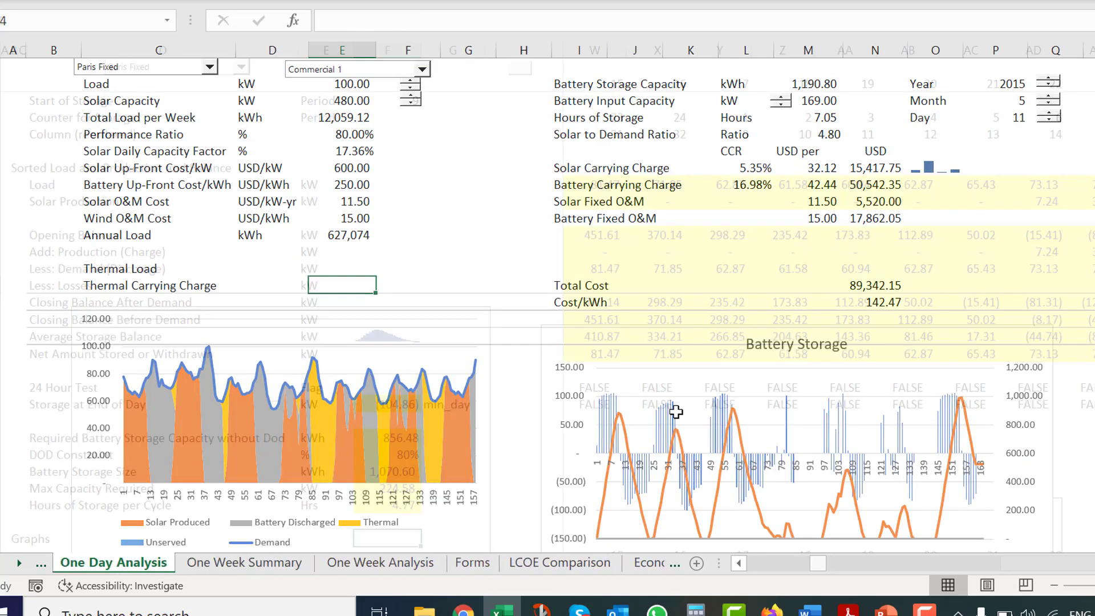
key(ctrl+Page_Up)
key(ctrl+Page_Up)
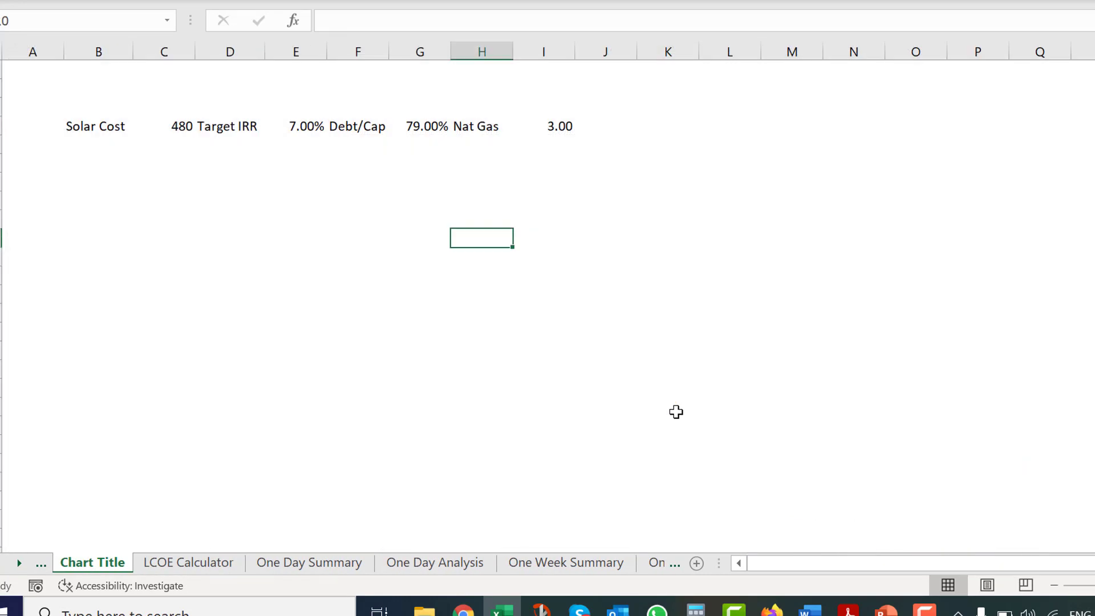
key(ctrl+Page_Down)
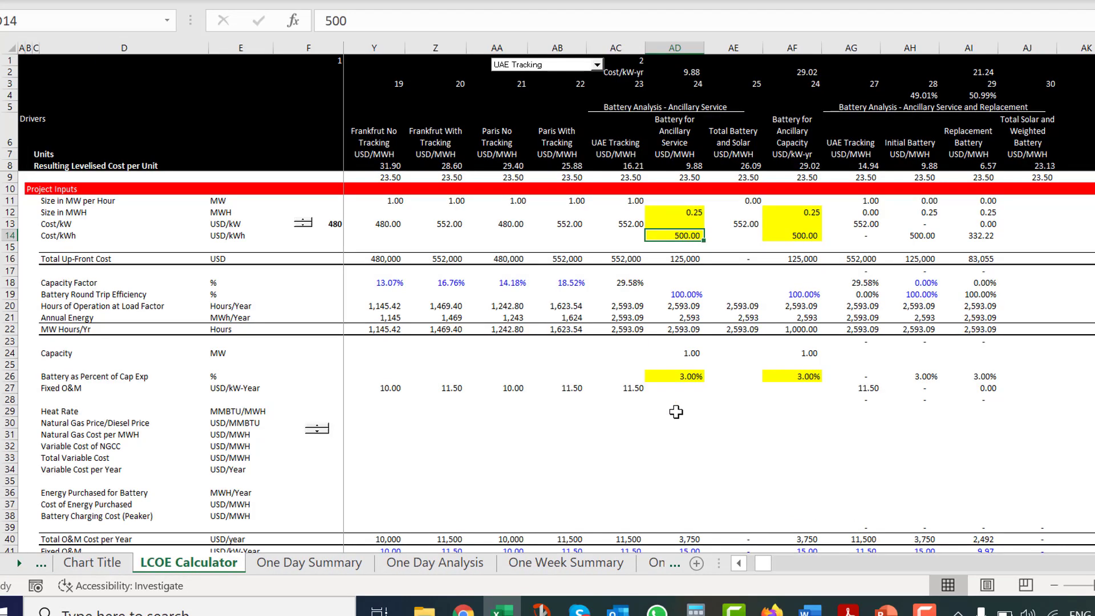
Locate the Initial Battery column under Battery Analysis - Ancillary Service and Replacement and look over its header rows
click(931, 242)
key(Right)
key(Right)
key(Right)
key(Left)
key(Left)
key(Left)
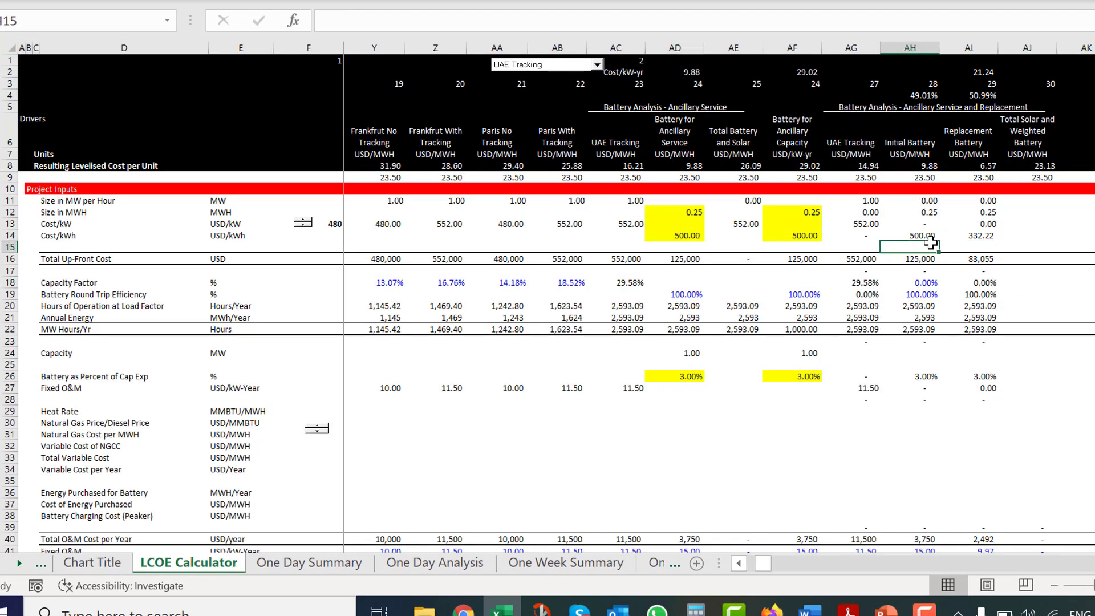
key(Up)
key(Up)
key(Up)
key(Up)
key(Up)
key(Up)
key(Up)
key(Up)
key(Up)
key(Up)
key(Up)
key(Up)
key(Up)
key(Up)
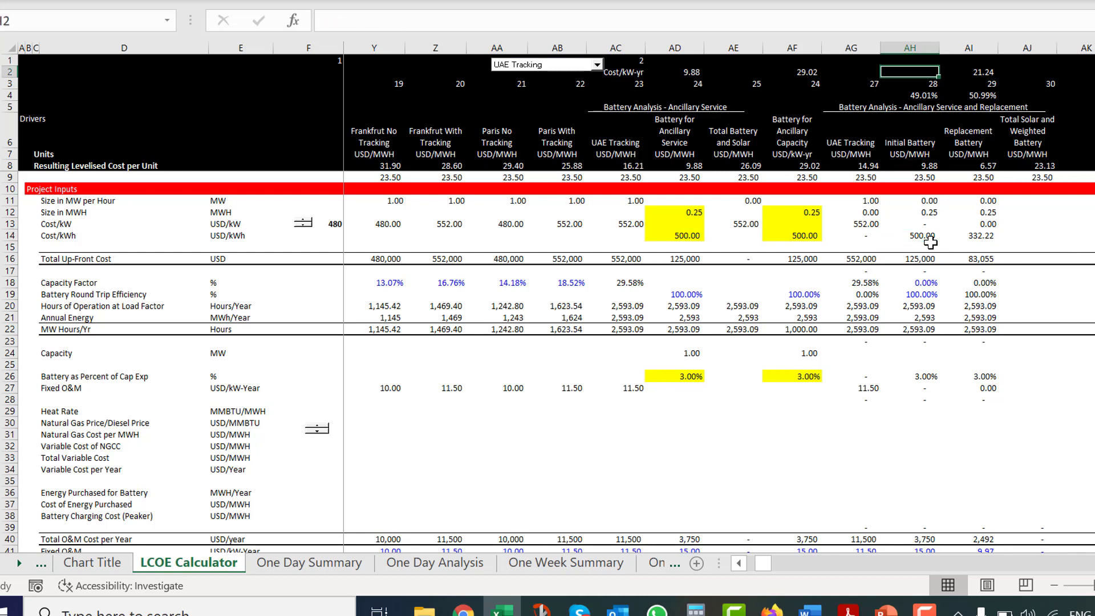
Review the Initial Battery column down to Cost/kWh, ending at the adjacent UAE Tracking column's Cost/kWh formula
key(Down)
key(Down)
key(Down)
key(Down)
key(Down)
key(Down)
key(Up)
key(Down)
key(Down)
key(Down)
key(Down)
key(Down)
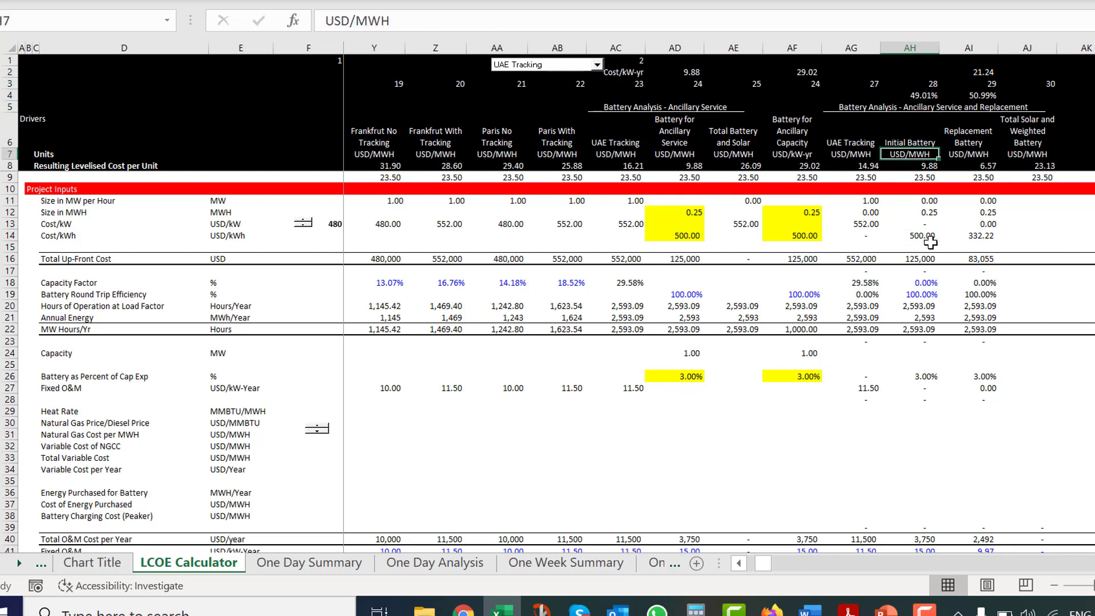
key(Down)
key(Down)
key(Down)
key(Left)
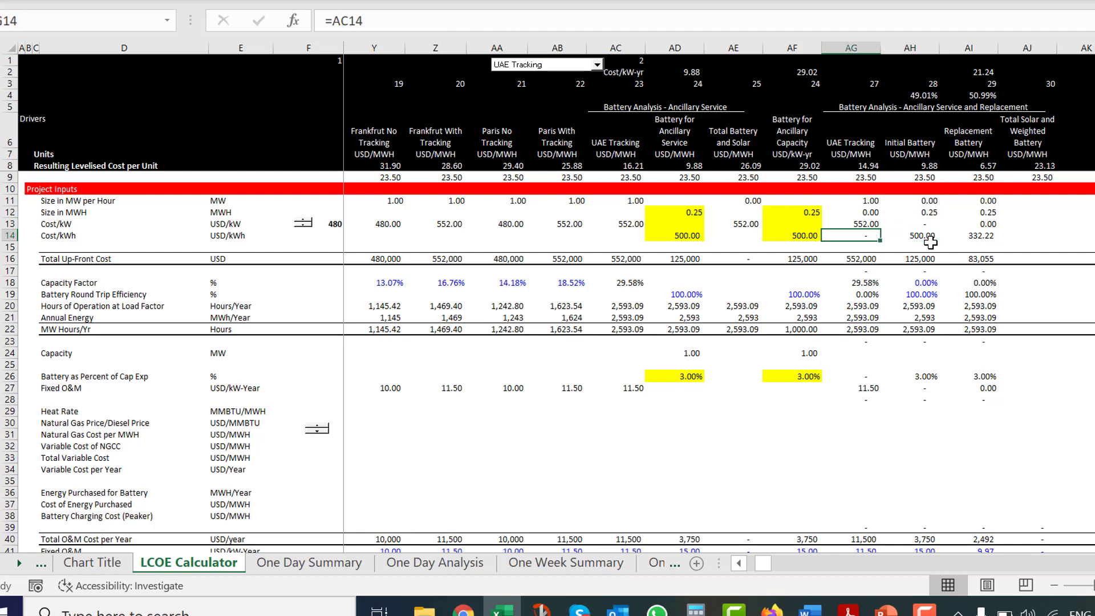
Inspect the references in the Replacement Battery's Cost/kWh formula, then check its Size in MWH
key(Left)
key(Right)
key(Right)
key(Right)
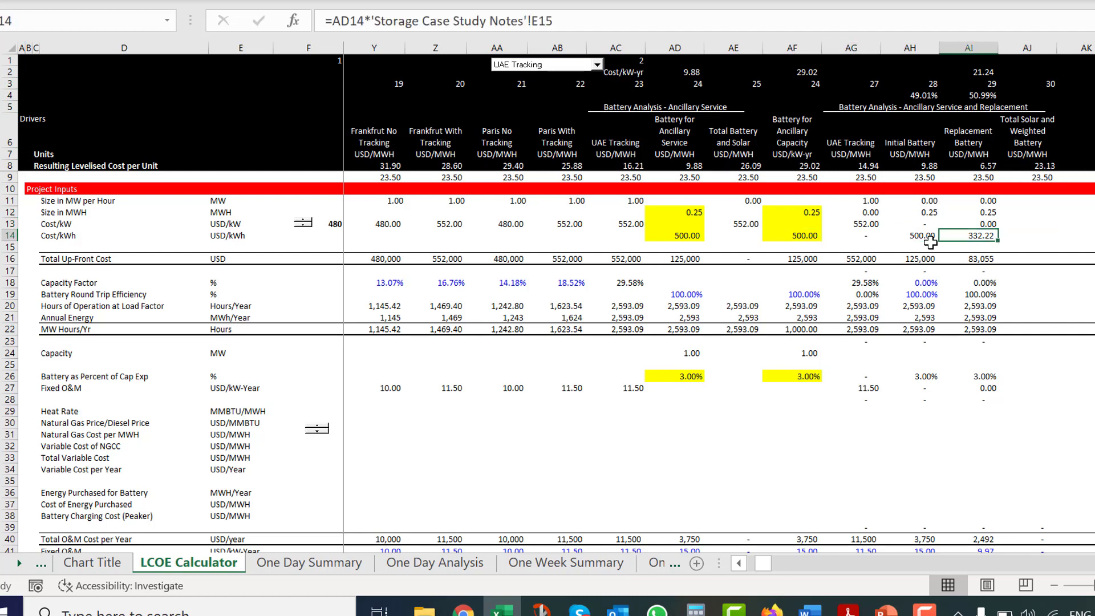
key(F2)
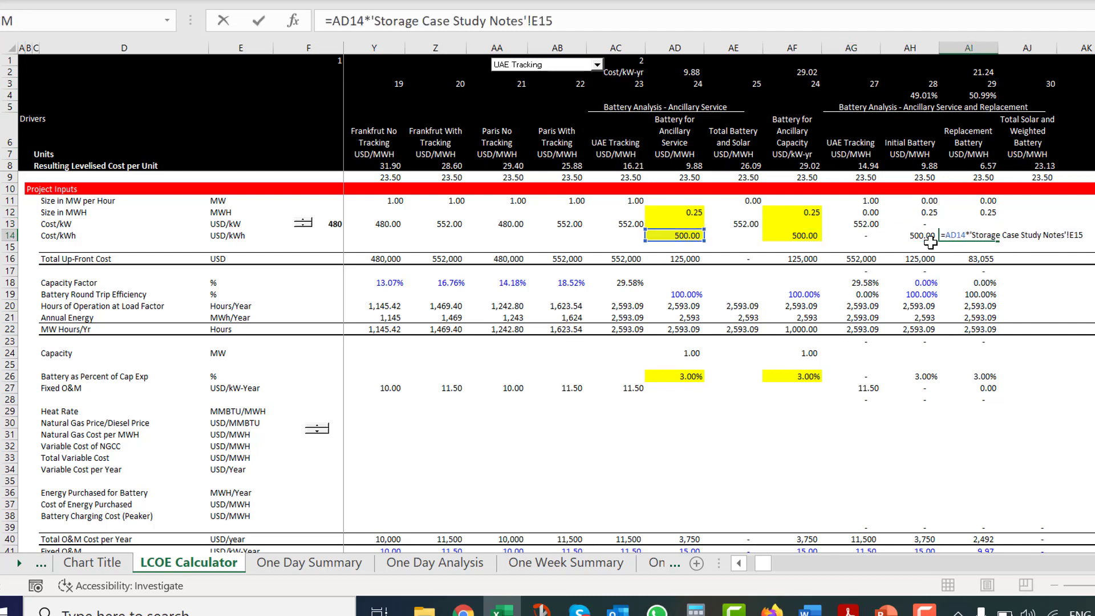
key(Escape)
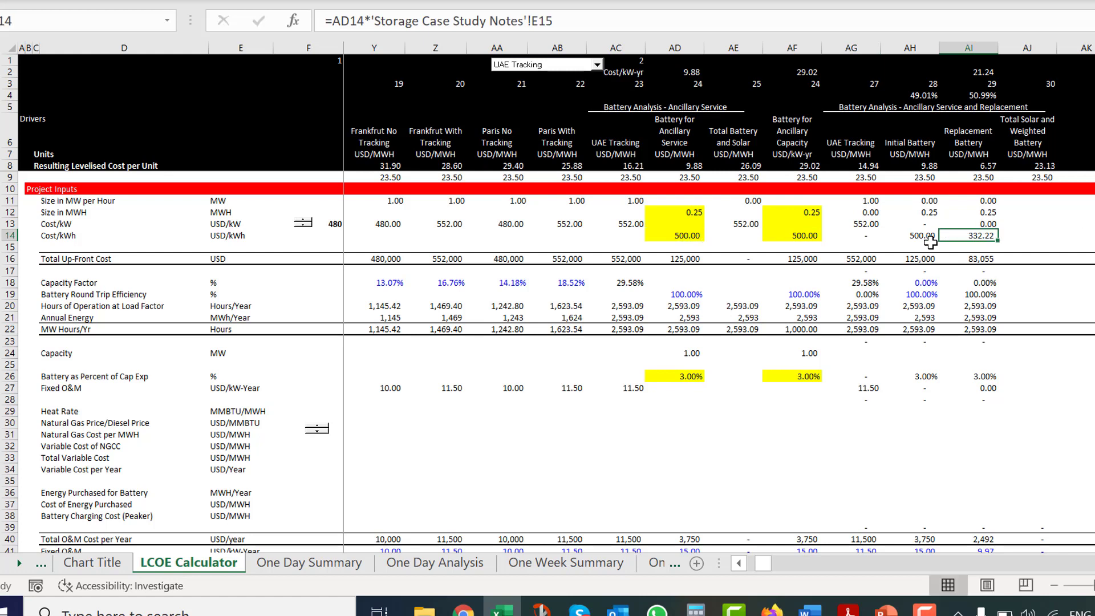
key(Up)
key(Up)
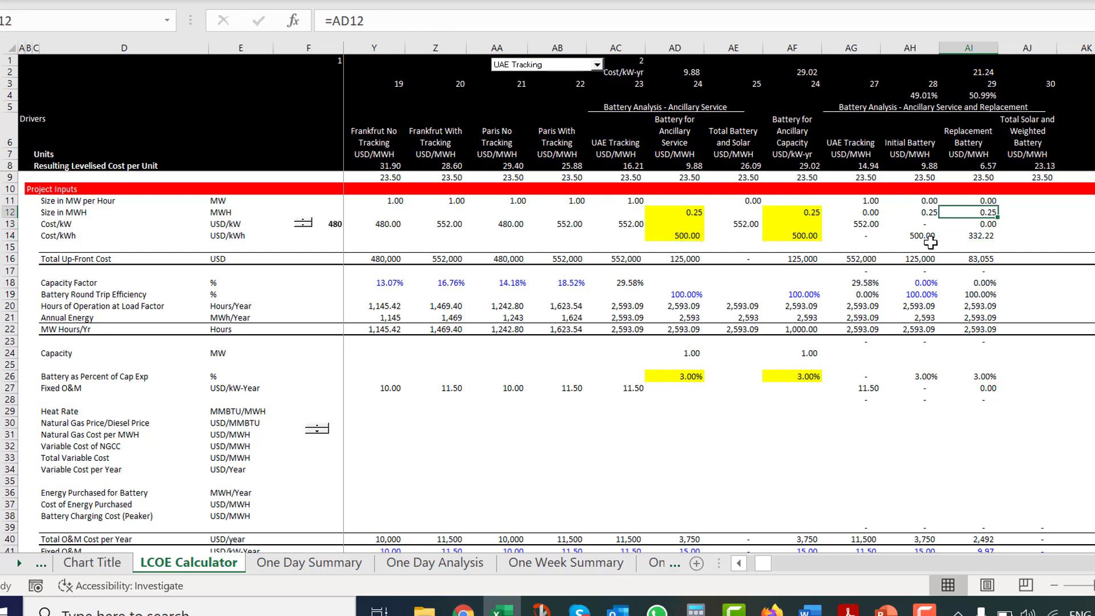
Check the Initial Battery's levelised cost, then examine the Replacement Battery's Plant Life from Maximum Hours
click(913, 163)
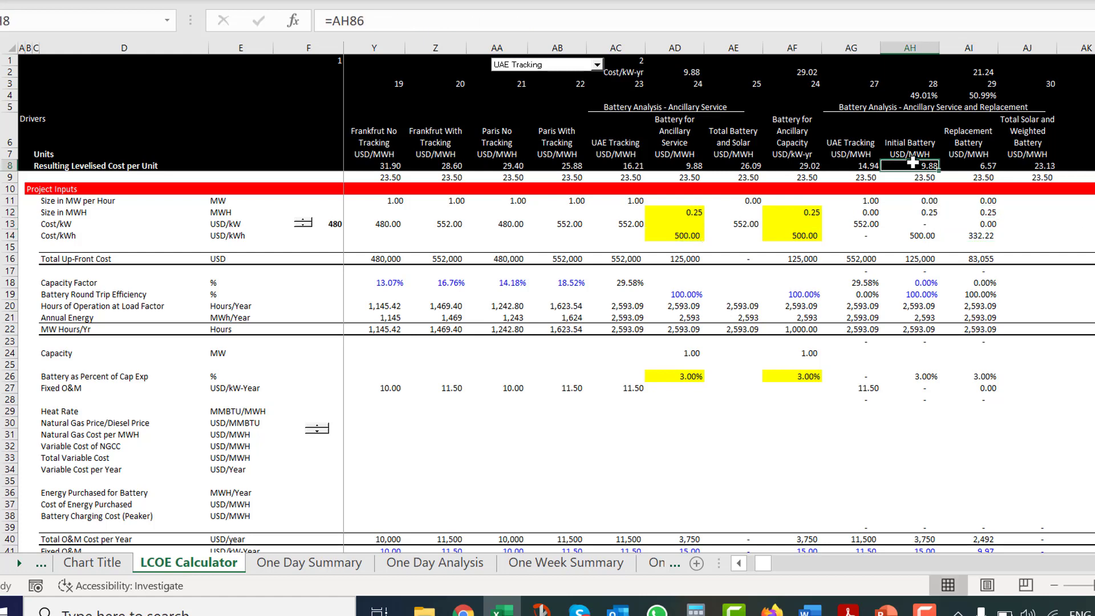
key(Right)
key(Down)
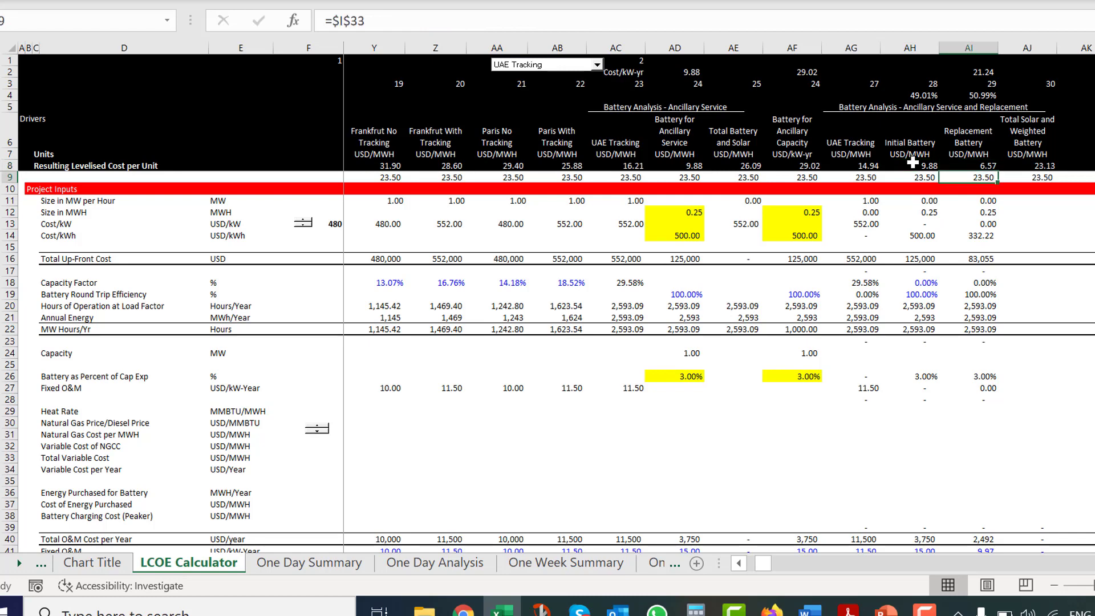
key(Page_Down)
key(Up)
key(Up)
key(Down)
key(Down)
key(Down)
key(Down)
key(Down)
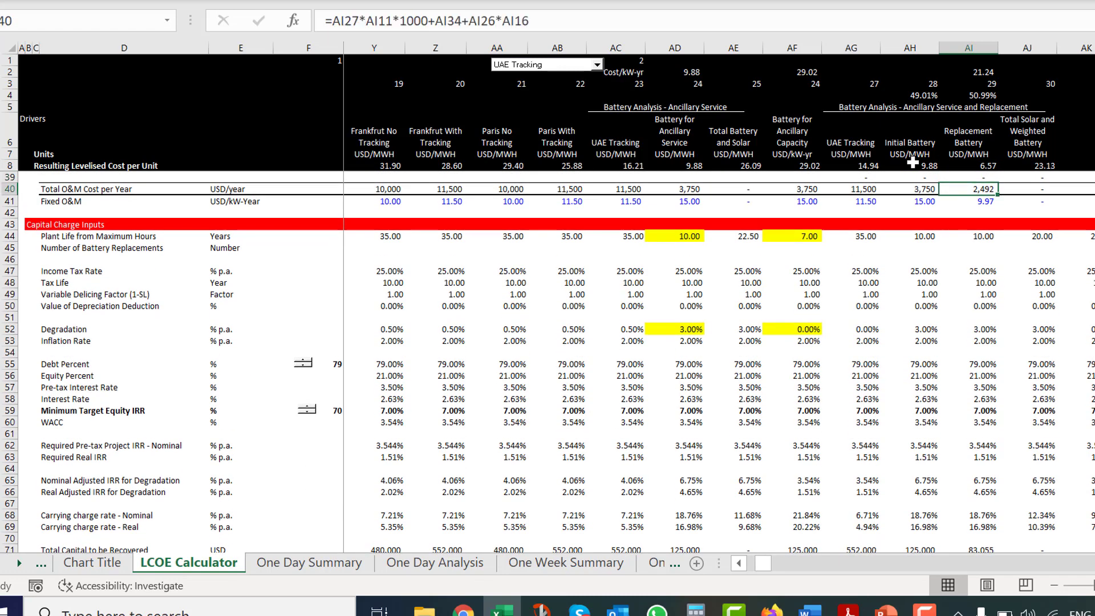
key(Left)
key(Left)
key(Right)
key(Right)
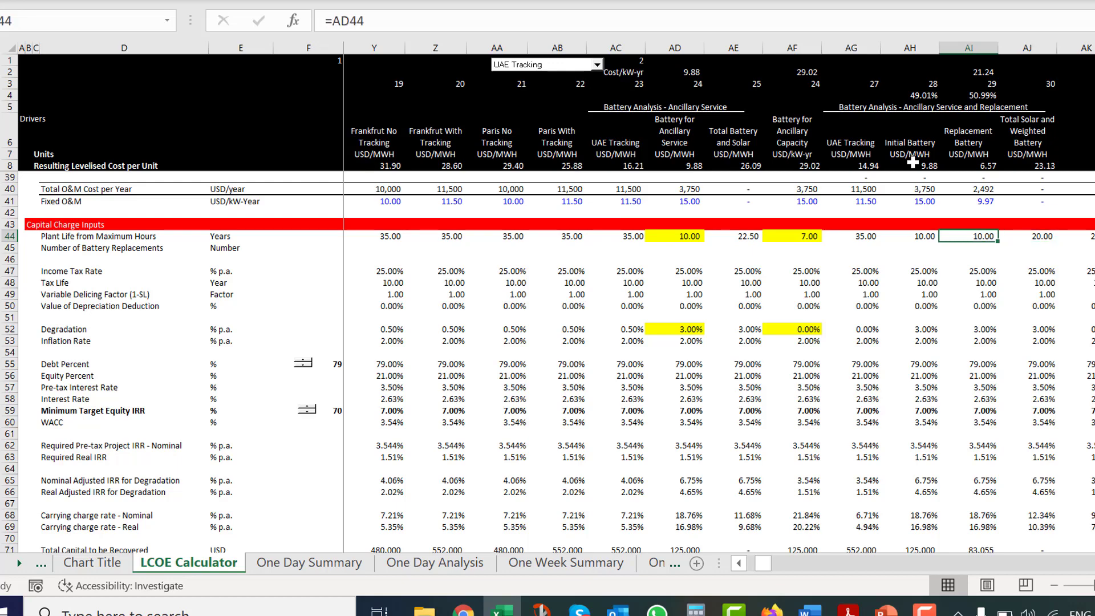
Compare Plant Life from Maximum Hours across the UAE Tracking, Initial Battery and Replacement Battery columns
key(Left)
key(Left)
key(Left)
key(Left)
key(Left)
key(Right)
key(Right)
key(Right)
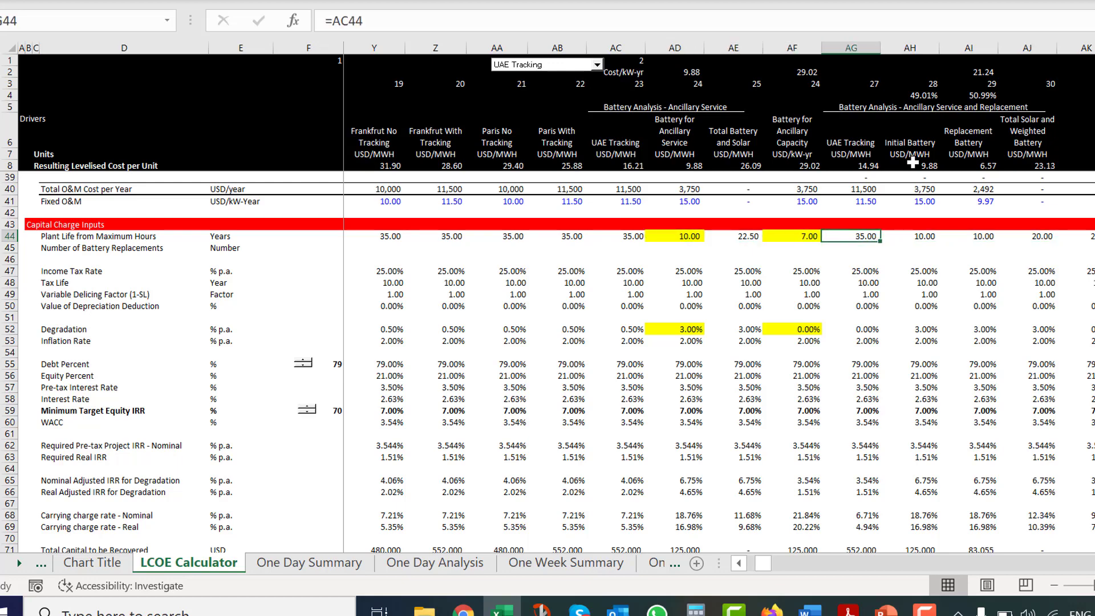
key(Right)
key(Right)
key(Left)
Look over the carrying charge and cost recovery rows, then return to the Initial Battery's Cost/kWh formula
scroll(912, 163, down, 5)
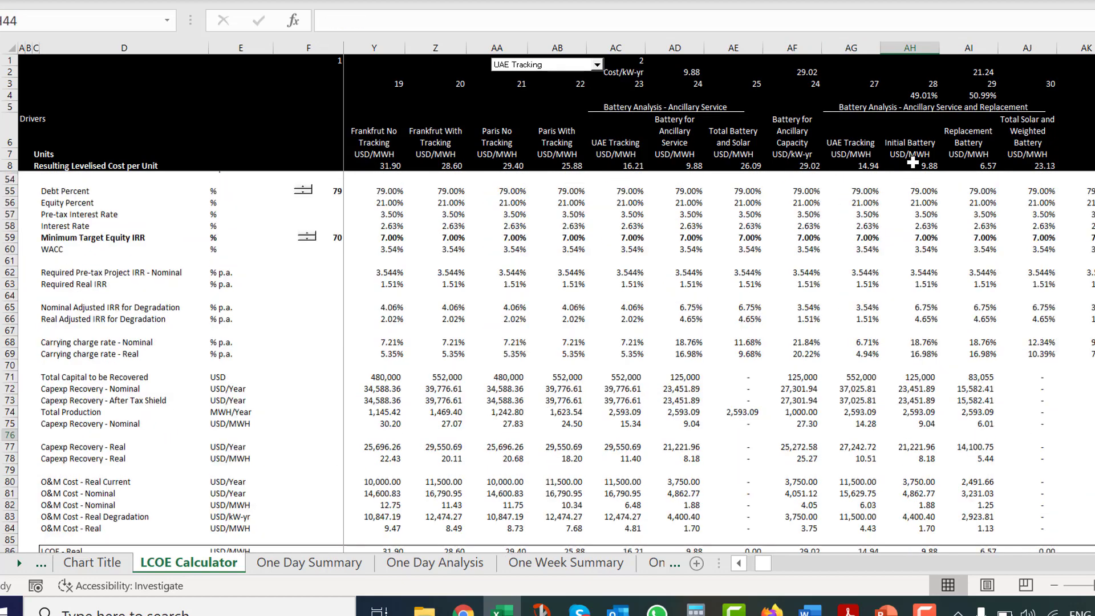
key(Up)
key(Up)
key(Up)
key(Up)
key(Up)
key(Up)
key(Up)
key(Up)
key(Up)
key(Up)
key(Up)
key(Up)
key(Up)
key(Up)
key(Up)
key(Up)
key(Up)
key(Up)
key(Up)
key(Up)
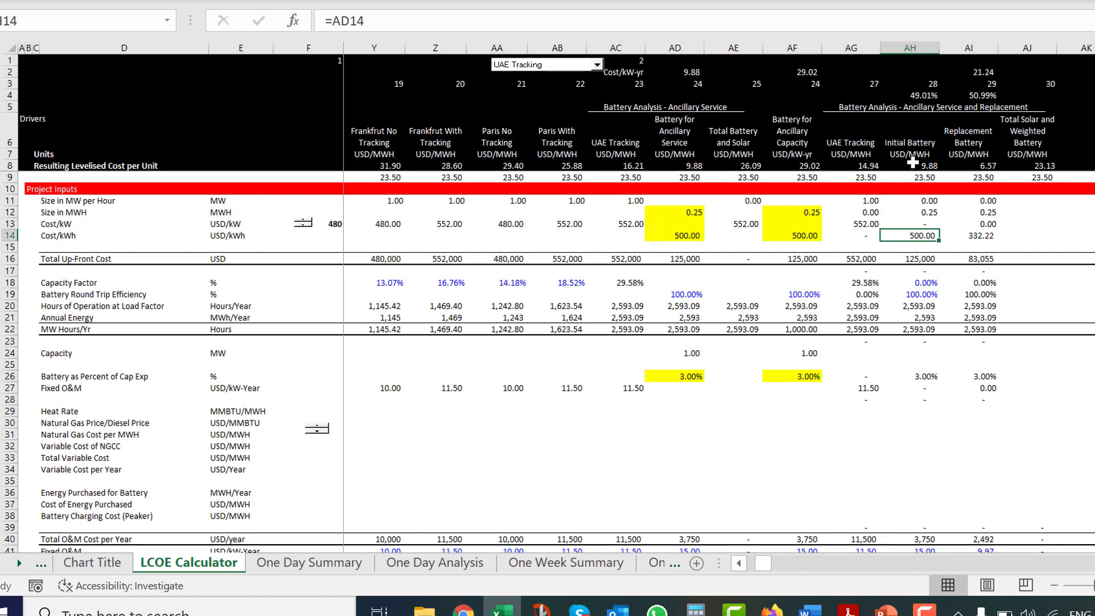
key(Up)
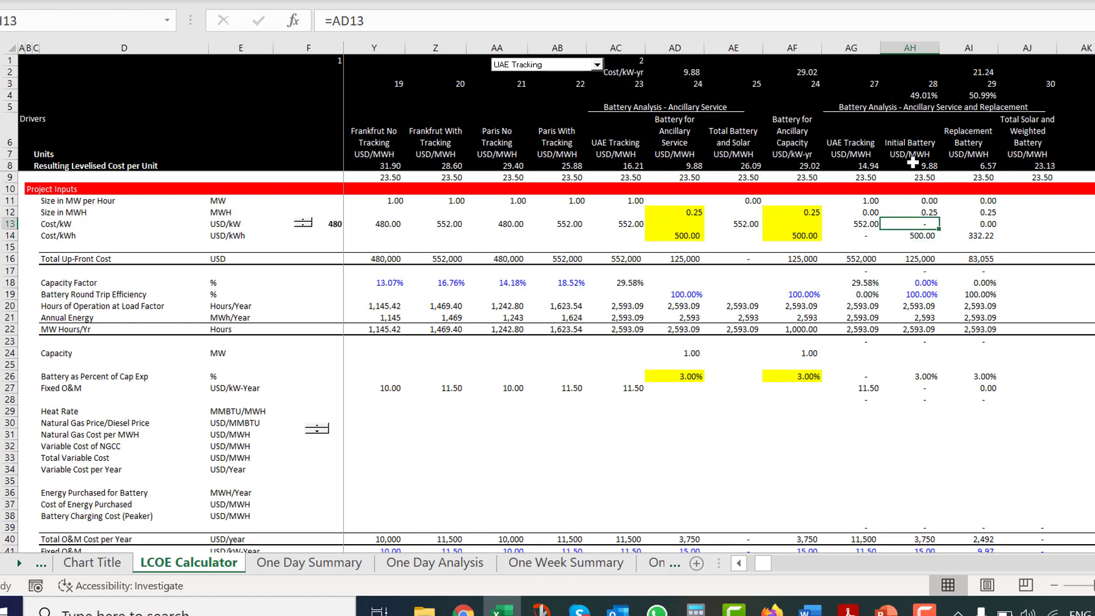
key(Down)
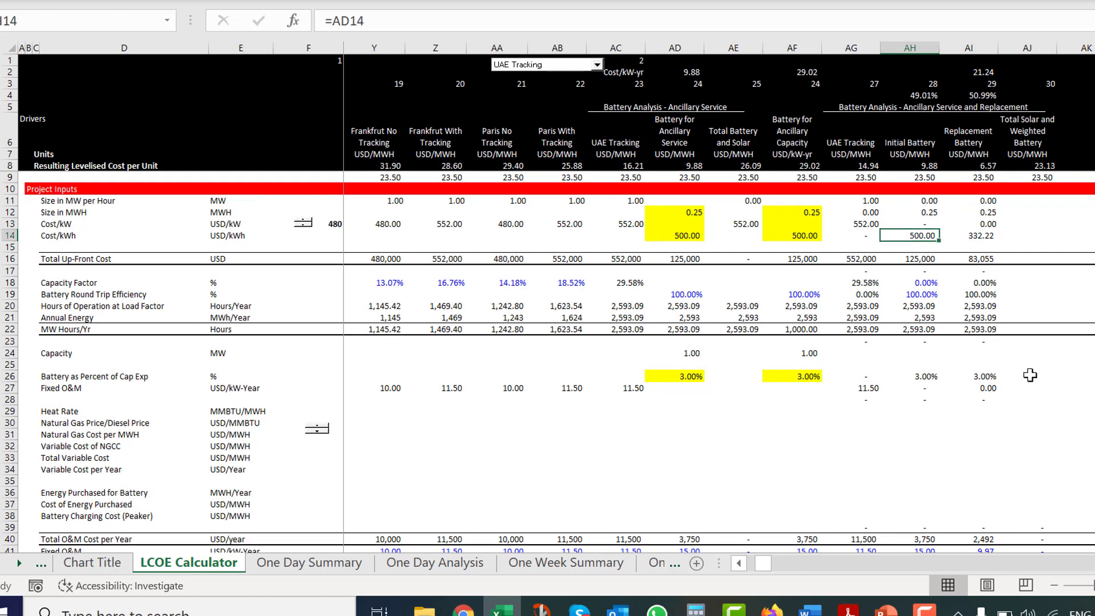
Switch to the Battery Analysis presentation in PowerPoint and look through the slides from Lazard Factors in Analysis to Degradation and Age
mouse_move(884, 609)
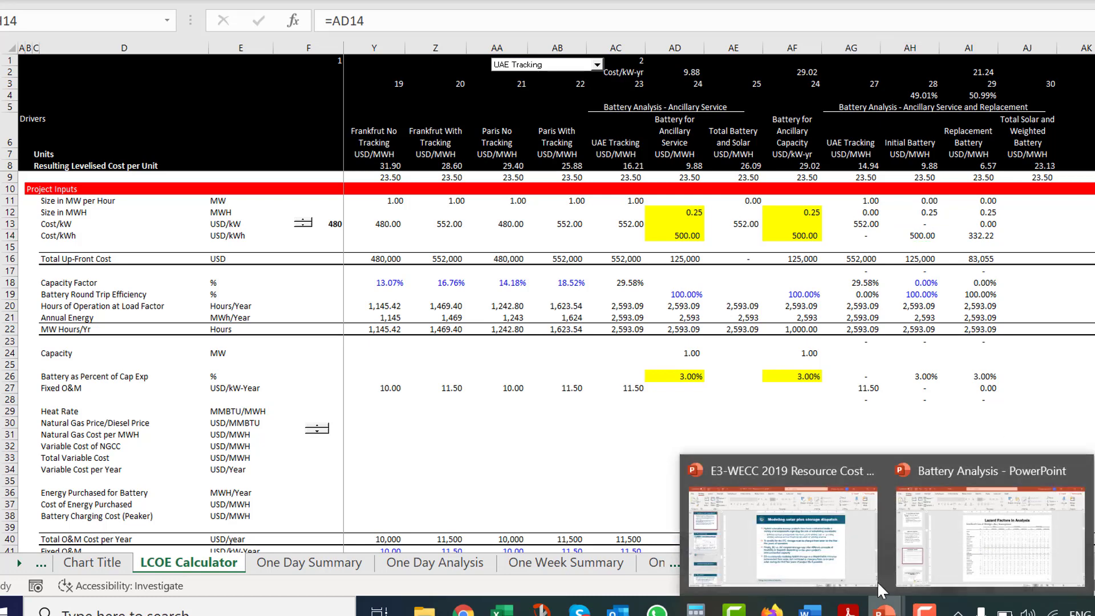
click(959, 554)
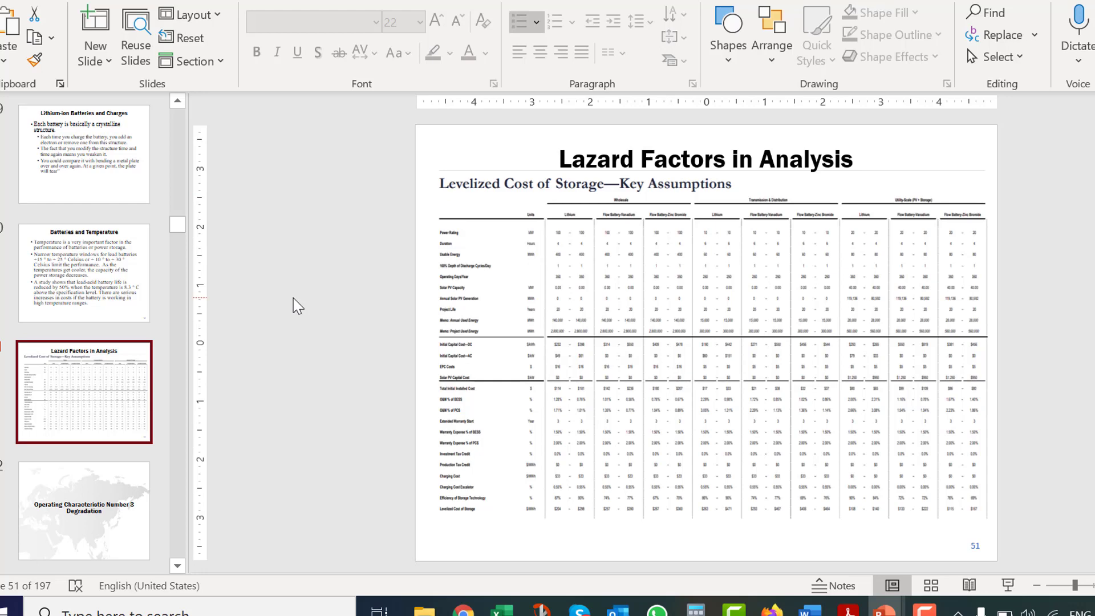
scroll(298, 306, down, 1)
scroll(297, 306, down, 1)
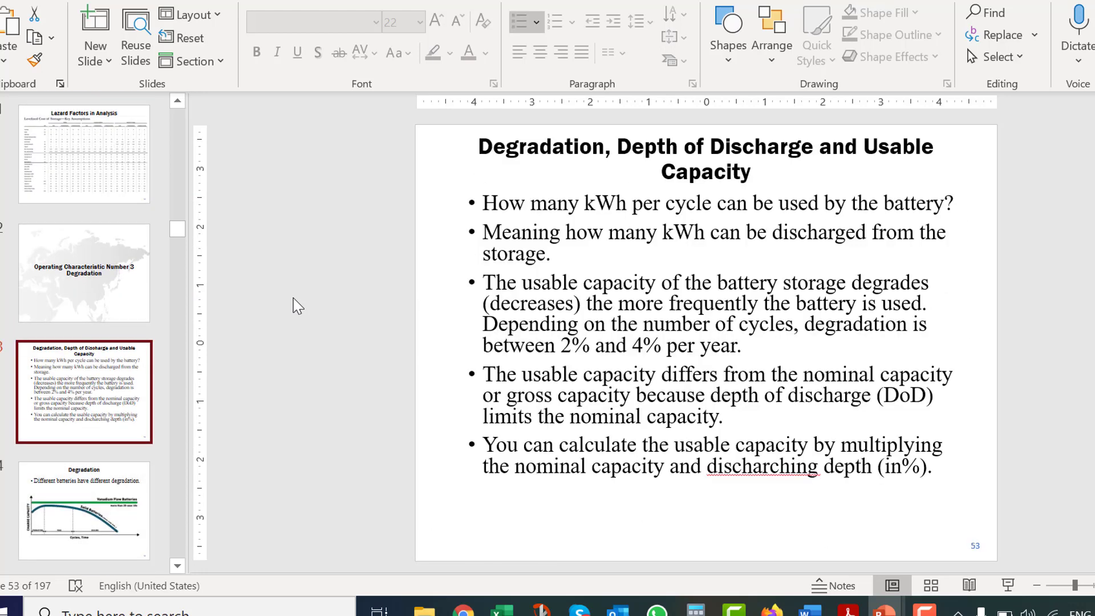
scroll(298, 306, down, 1)
scroll(298, 306, up, 2)
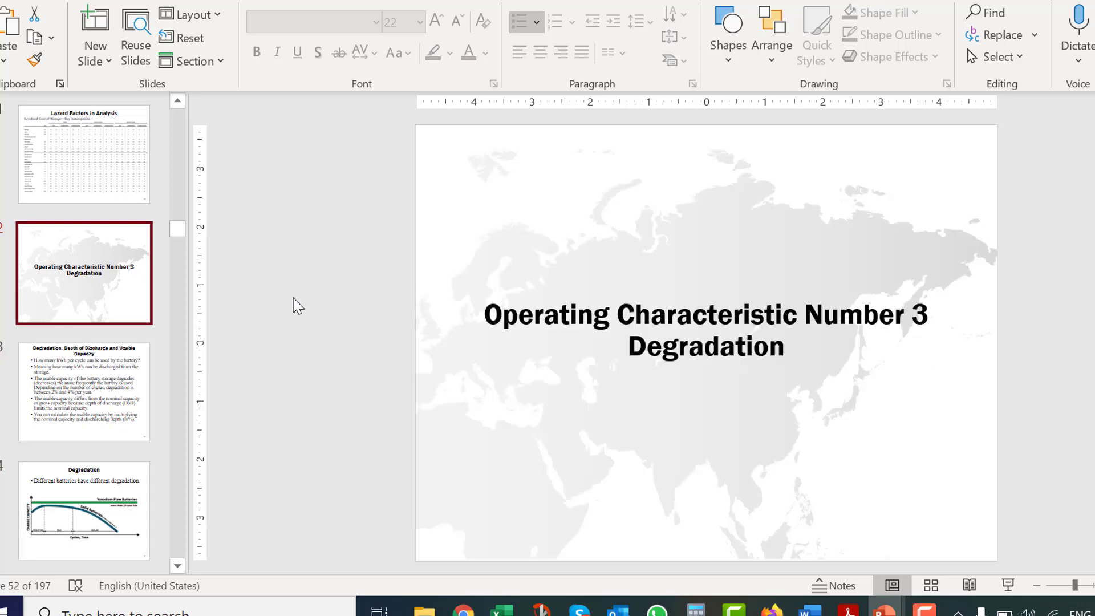
scroll(298, 306, down, 1)
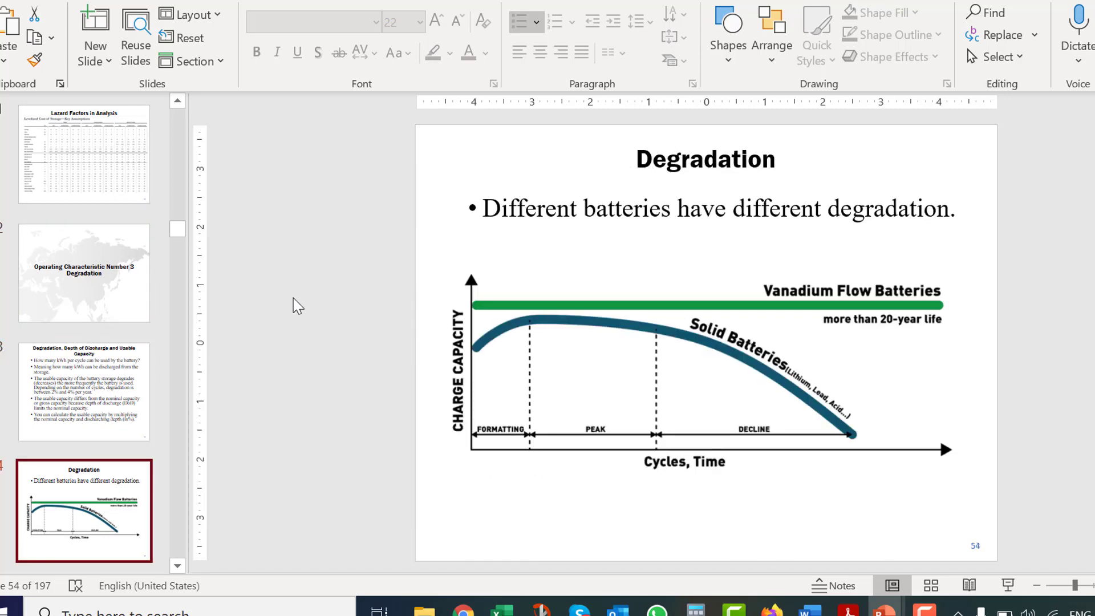
key(Down)
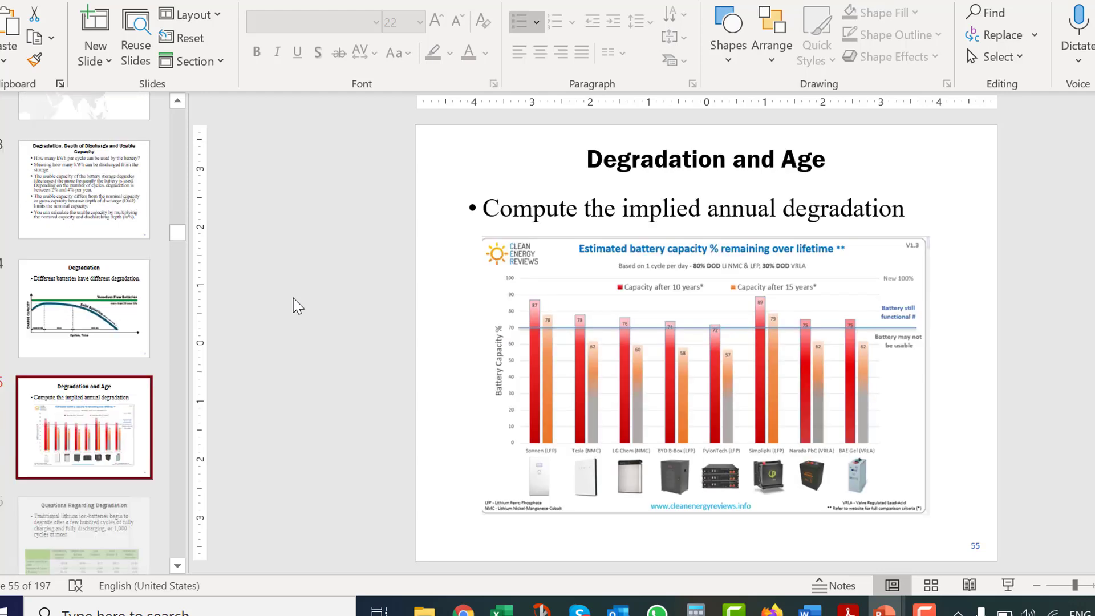
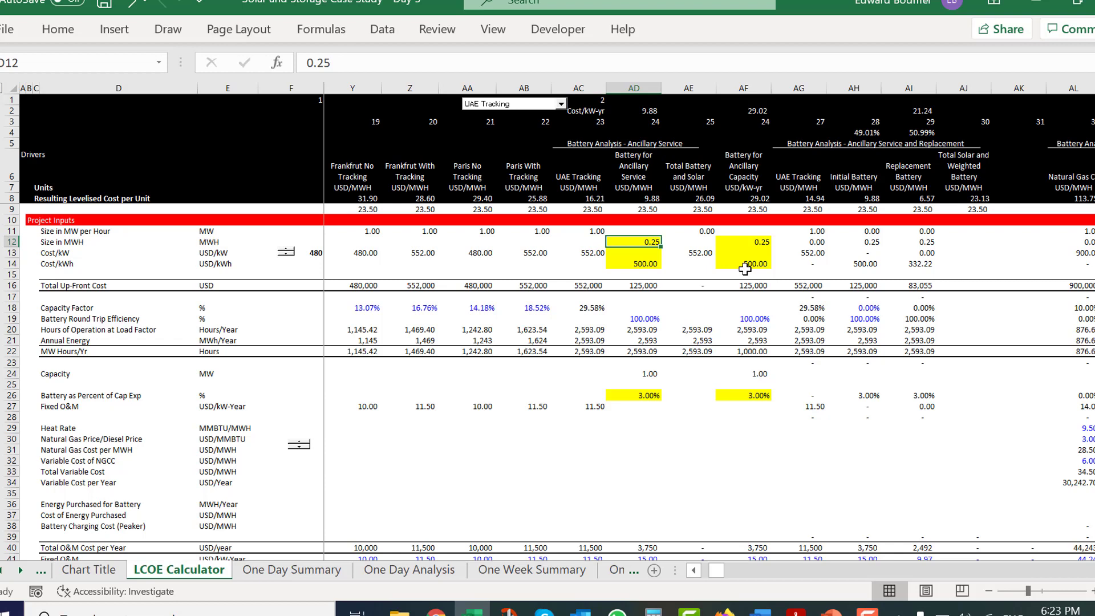
Compare the resulting levelised cost of the Battery for Ancillary Service with that of UAE Tracking
key(Left)
key(Right)
key(Up)
key(Up)
key(Up)
key(Up)
key(Left)
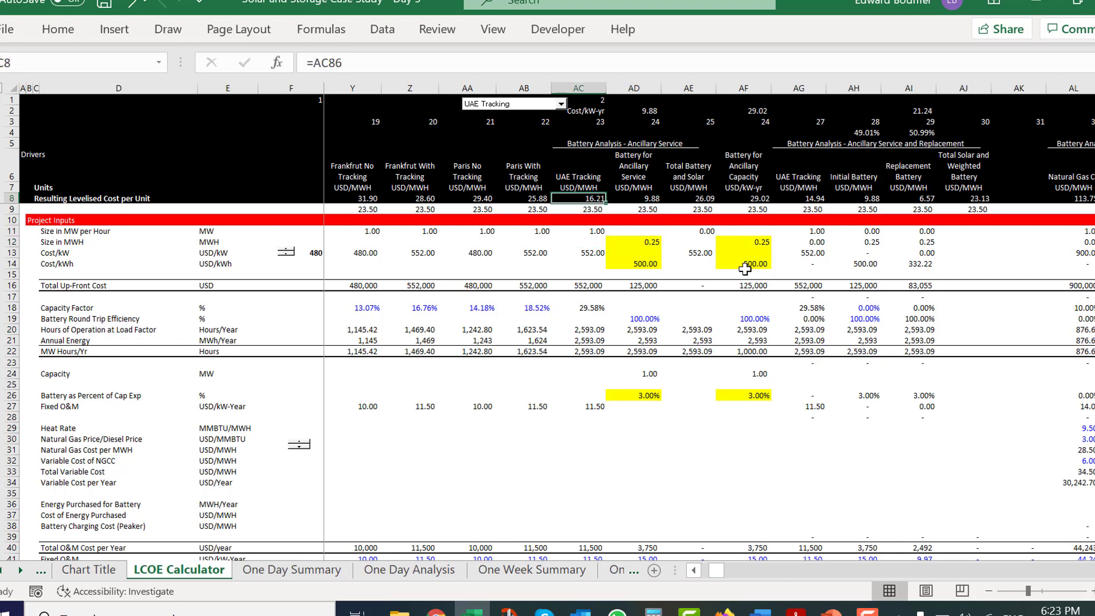
key(Right)
key(Left)
Check the Size in MWH and Cost/kW inputs of the Battery for Ancillary Service column
key(Right)
key(Down)
key(Down)
key(Down)
key(Down)
key(Down)
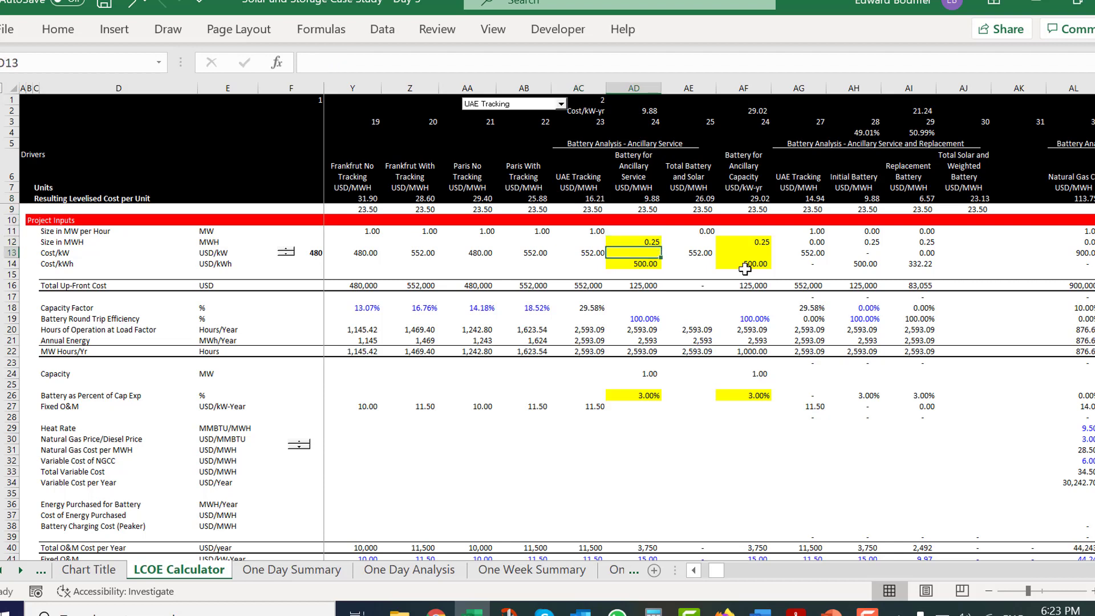
key(Up)
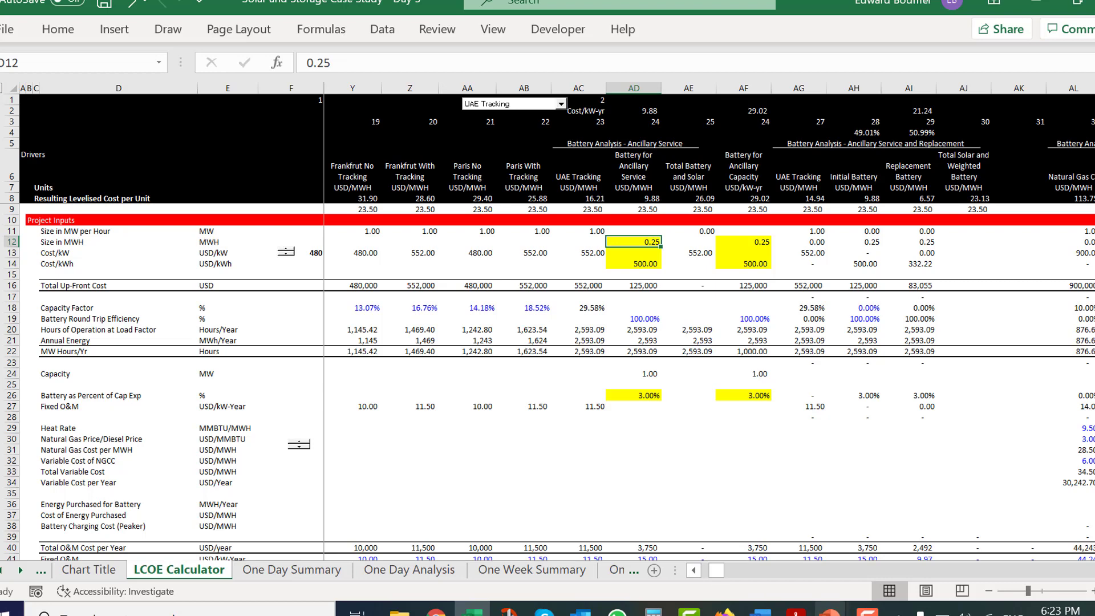
Switch to the Battery Analysis presentation in PowerPoint and view the slide on ancillary services with coal plants and sudden demand changes
click(834, 606)
click(905, 560)
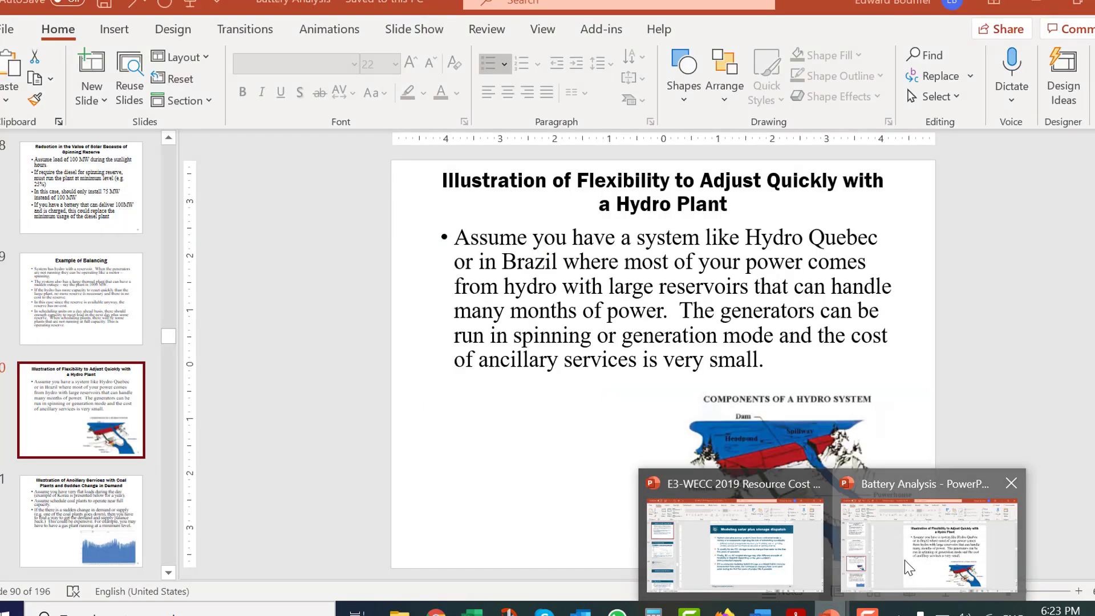
key(Page_Down)
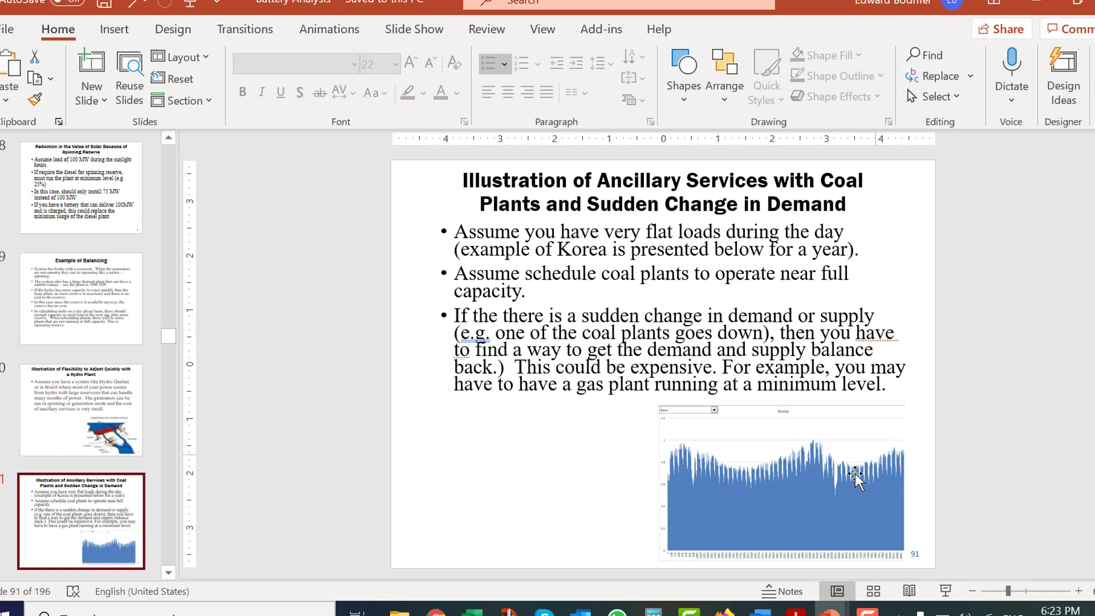
click(303, 381)
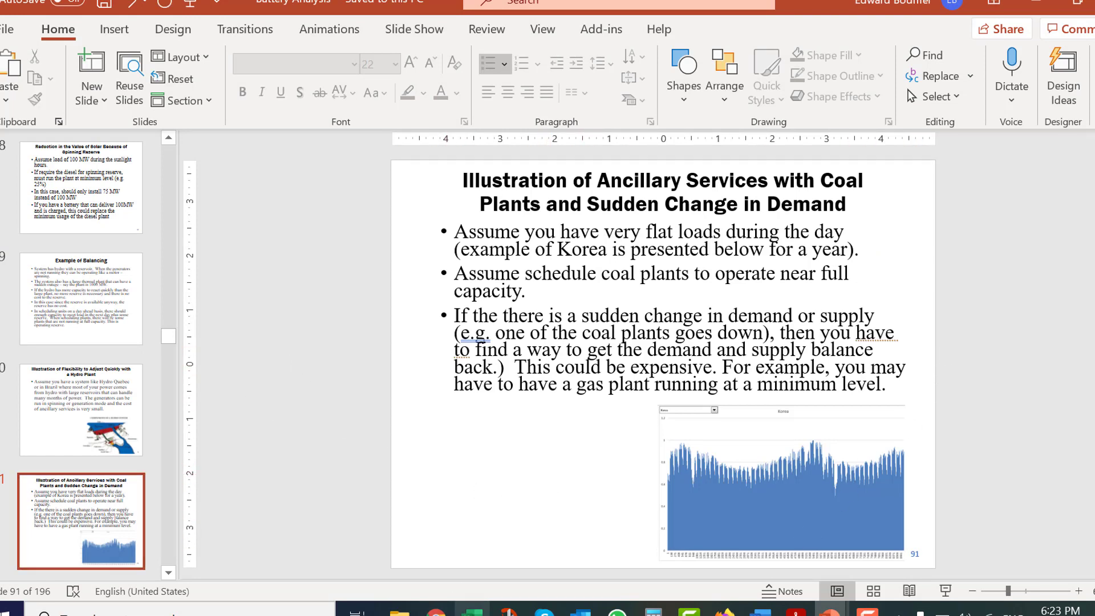
Switch back to the Excel workbook and go forward through its sheets to Load Graphs
click(473, 609)
click(618, 460)
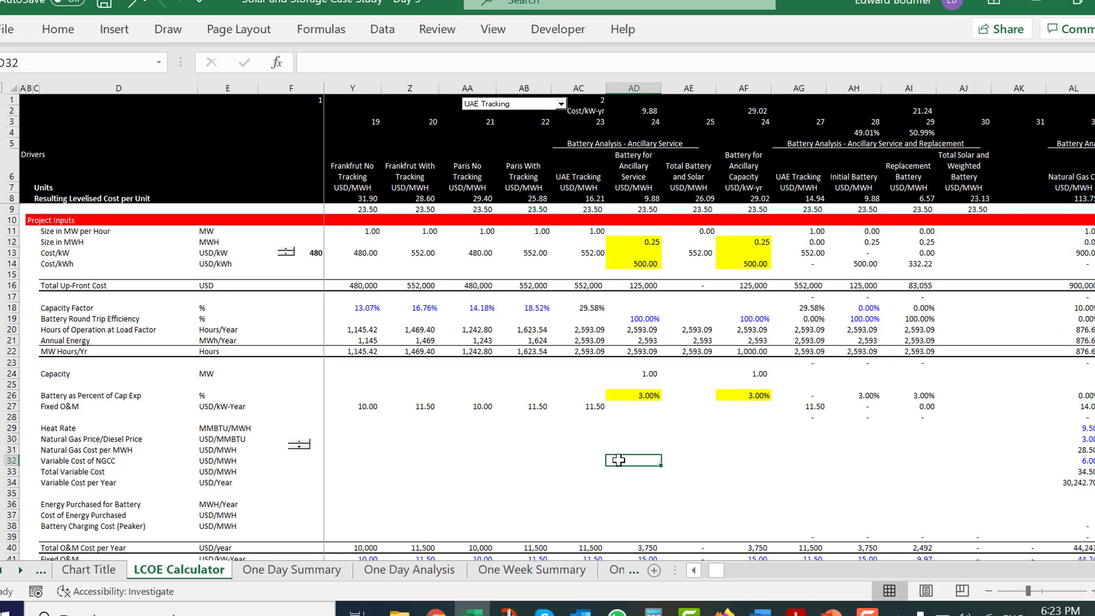
key(ctrl+Page_Down)
key(ctrl+Page_Down)
key(ctrl+Page_Down)
key(ctrl+Page_Down)
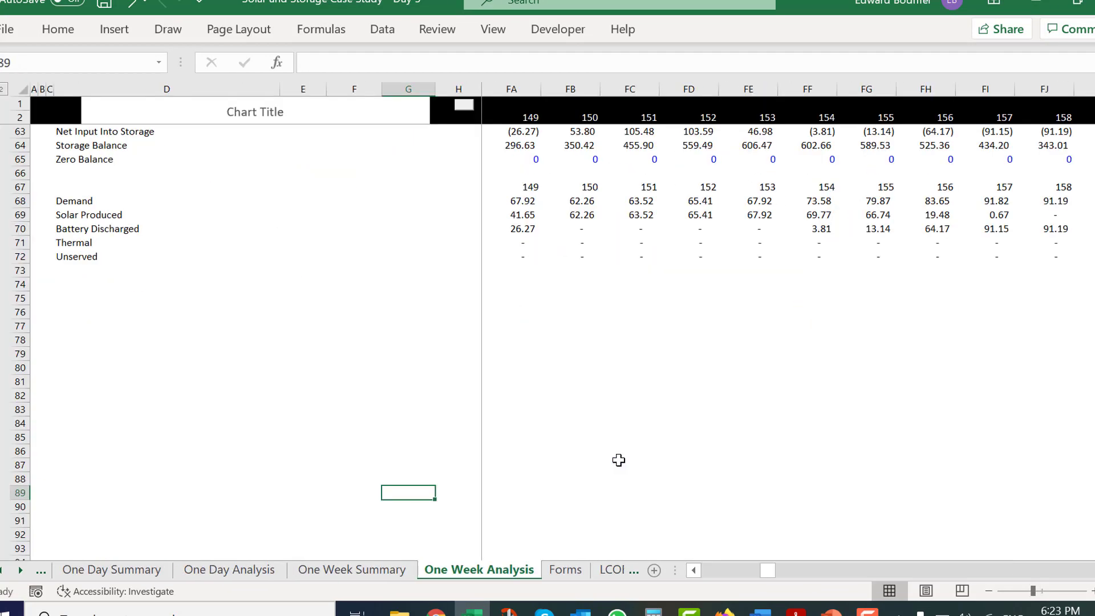
key(ctrl+Page_Up)
key(ctrl+Page_Down)
key(ctrl+Page_Down)
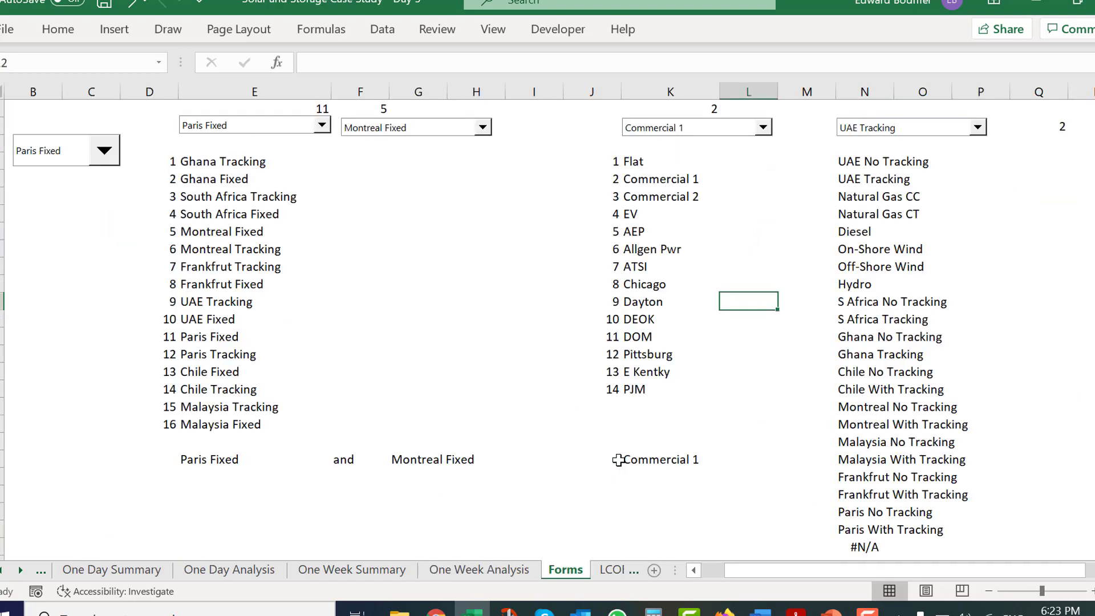
key(ctrl+Page_Down)
key(ctrl+Page_Down)
key(ctrl+Page_Down)
key(ctrl+Page_Down)
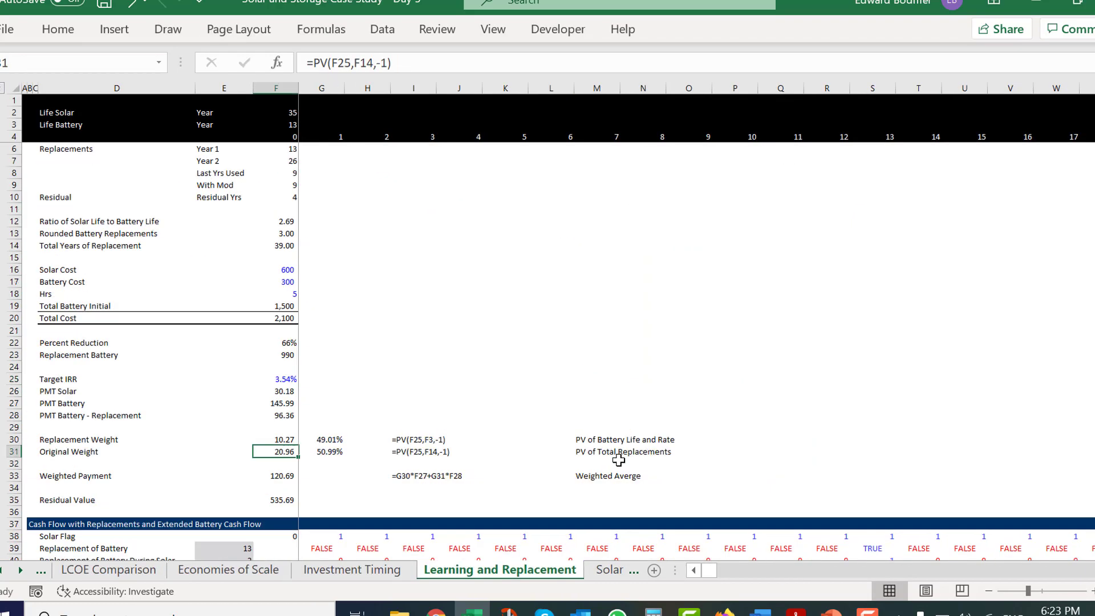
key(ctrl+Page_Down)
key(ctrl+Page_Down)
key(ctrl+Page_Down)
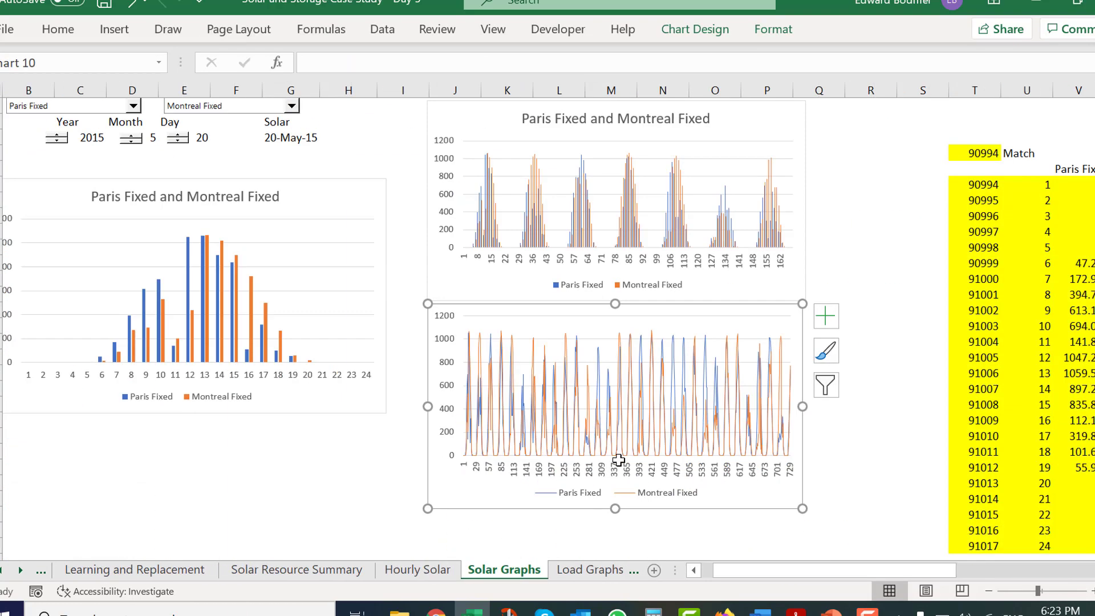
key(ctrl+Page_Down)
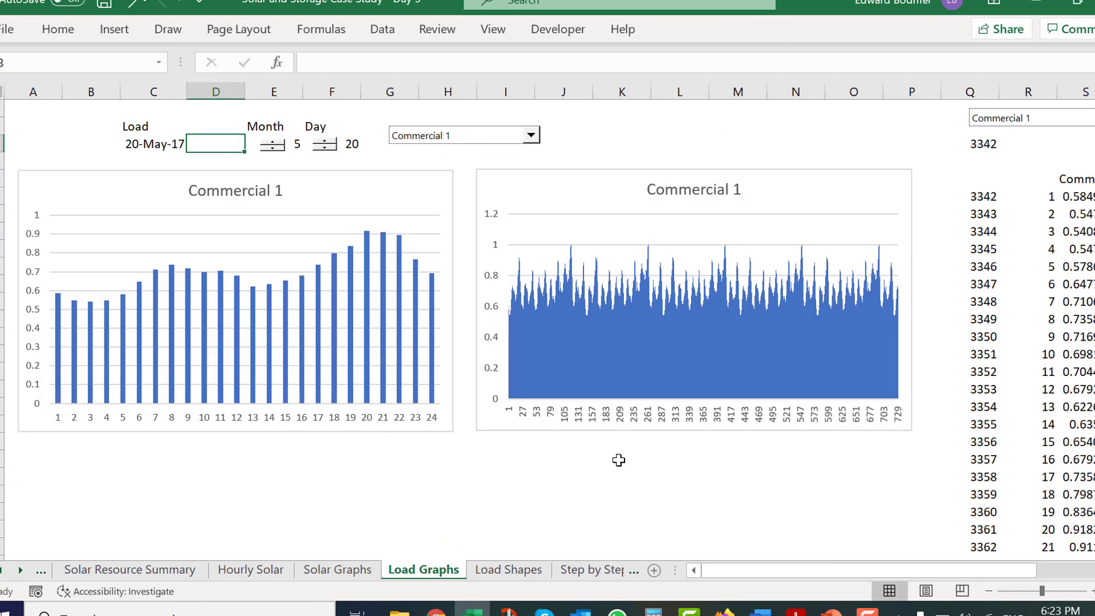
click(441, 471)
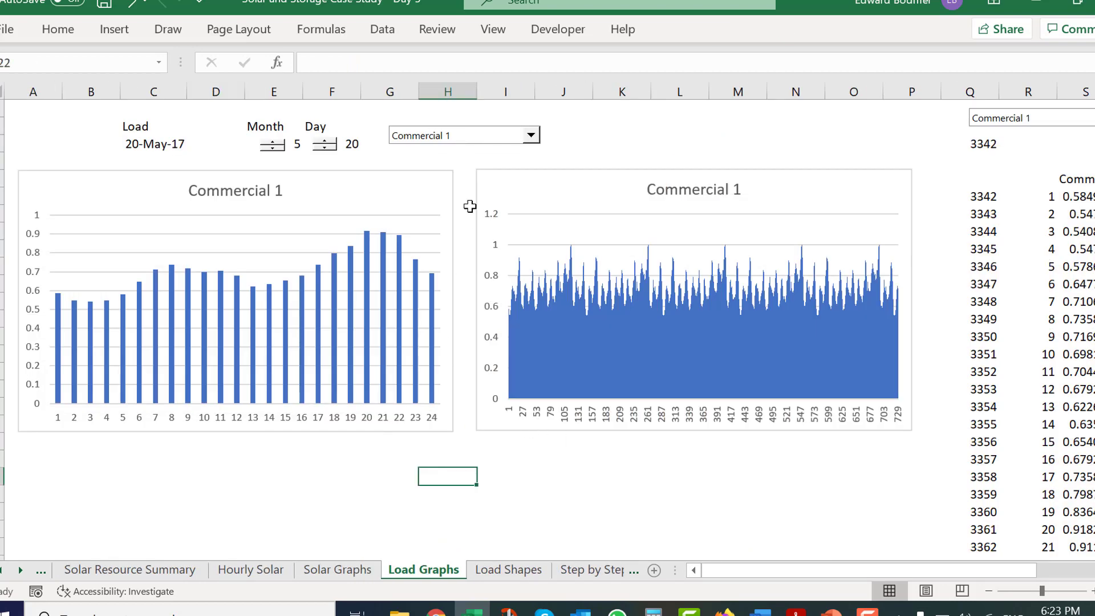
Display the EV load shape in the load graphs, followed by the AEP load shape
click(482, 136)
key(Up)
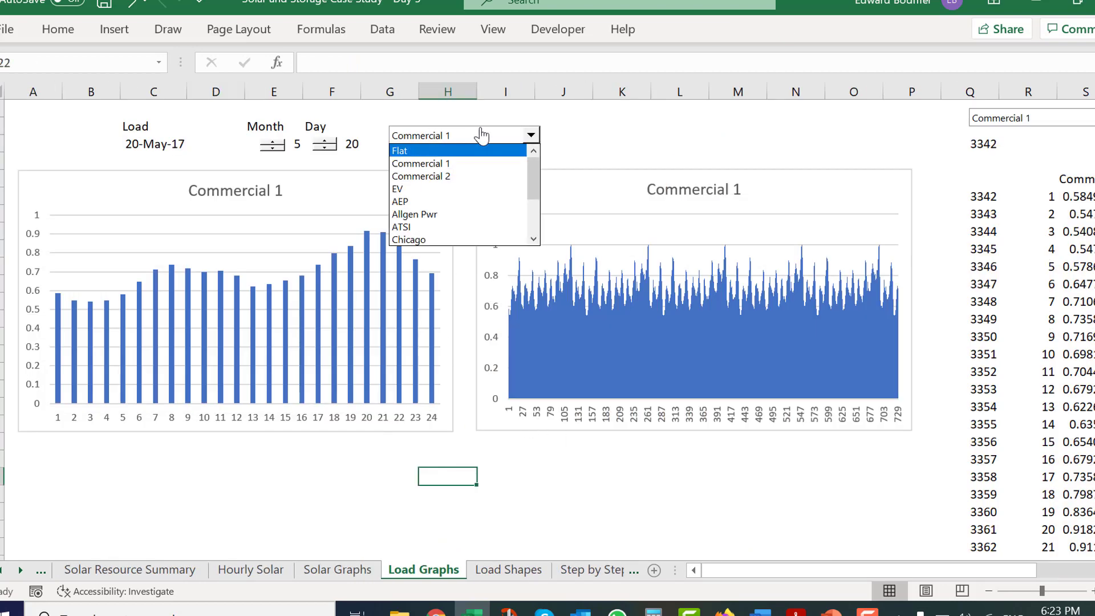
key(Down)
key(Return)
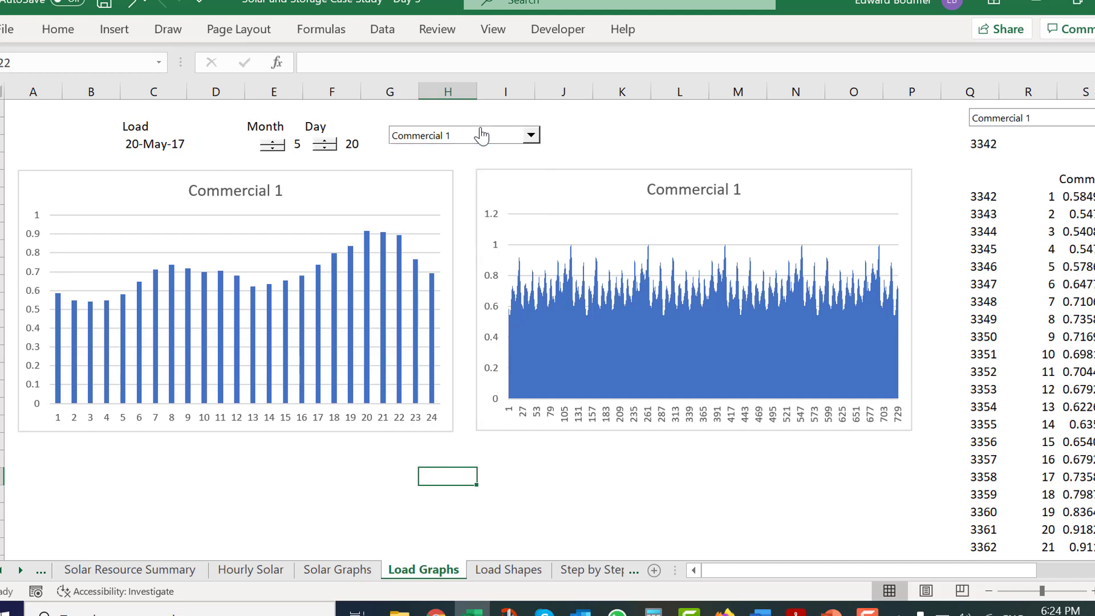
click(481, 135)
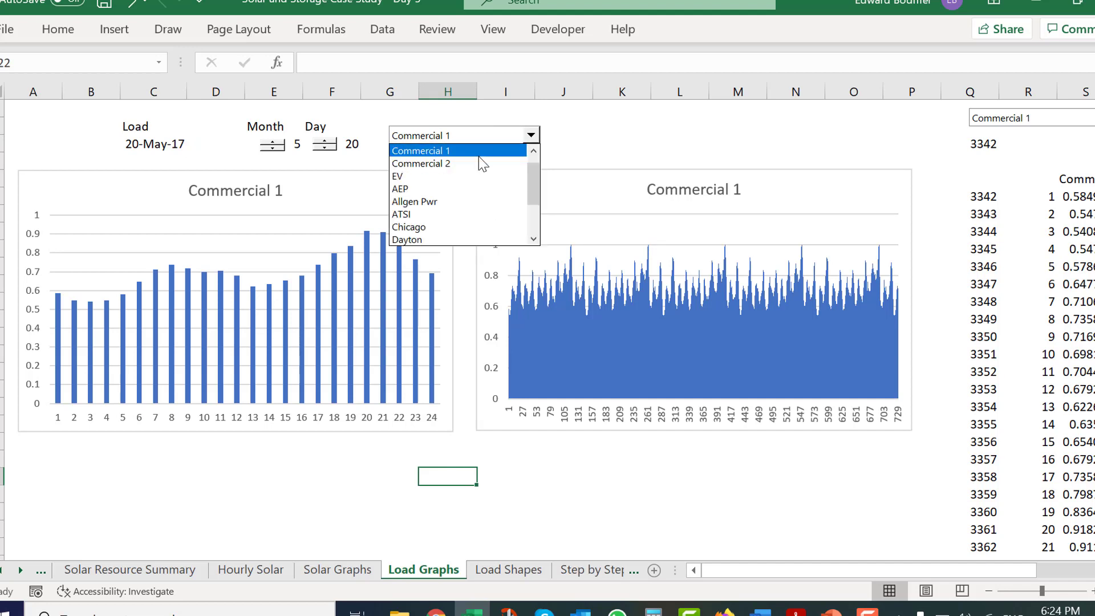
key(Escape)
key(Down)
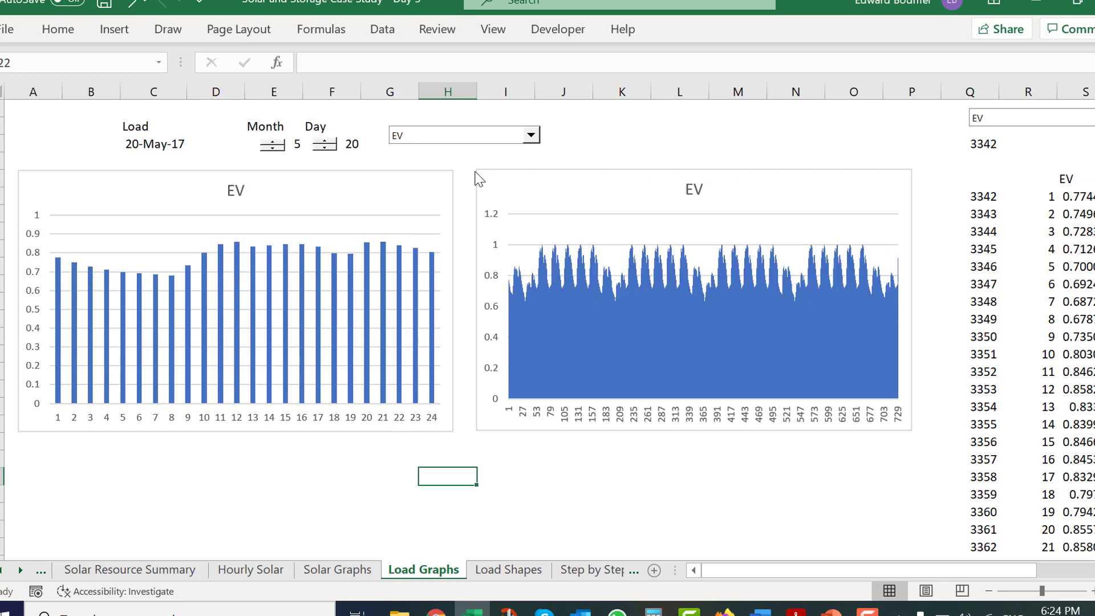
click(503, 149)
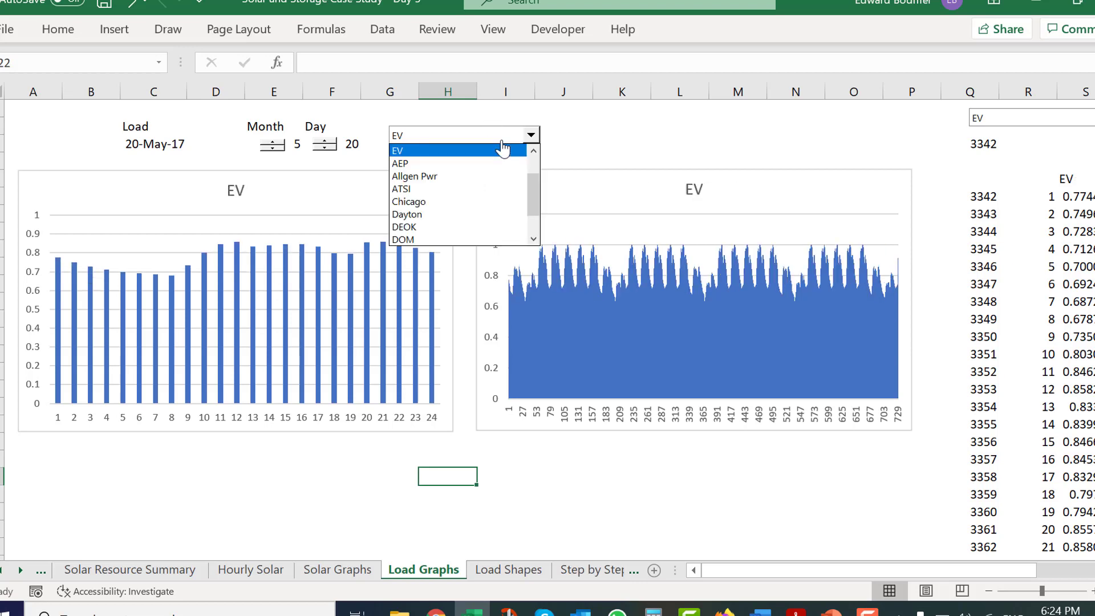
key(Down)
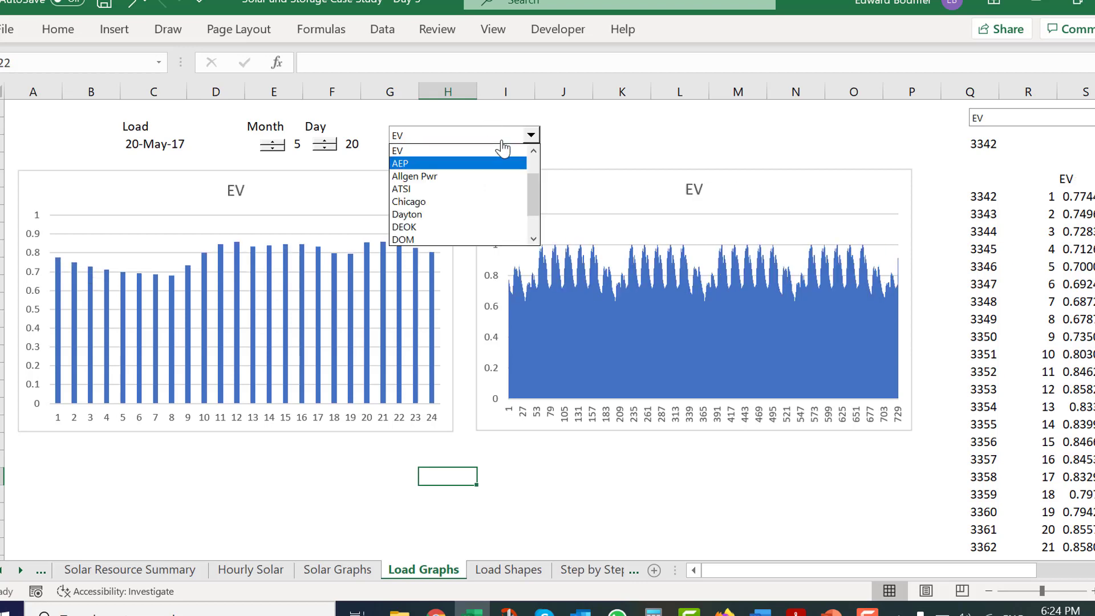
key(Return)
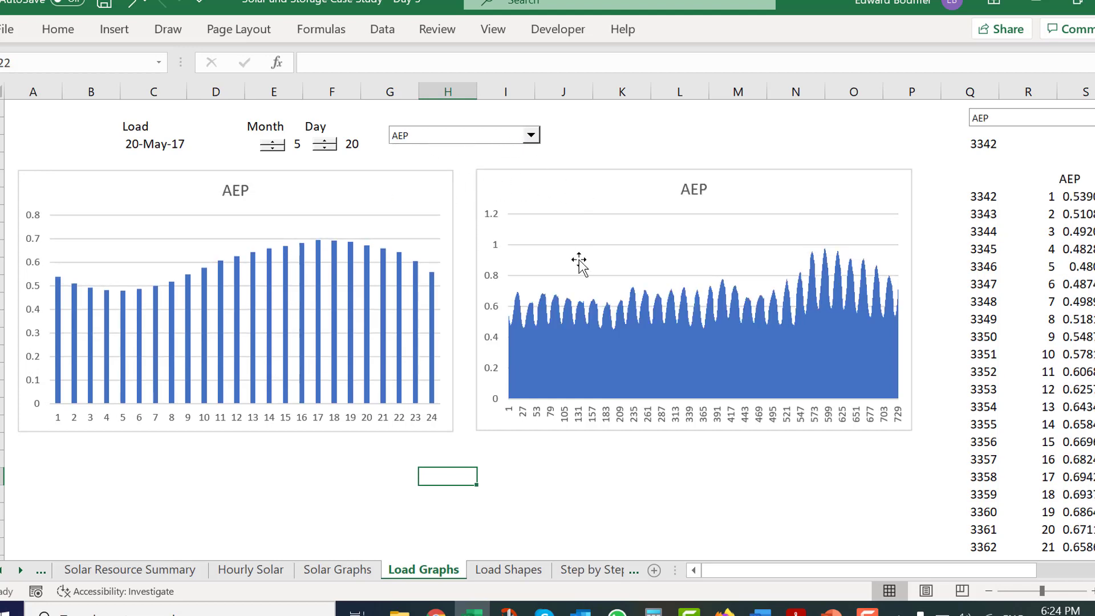
Set the load graphs to show the Chicago load shape
click(516, 140)
key(Down)
key(Down)
key(Down)
key(Down)
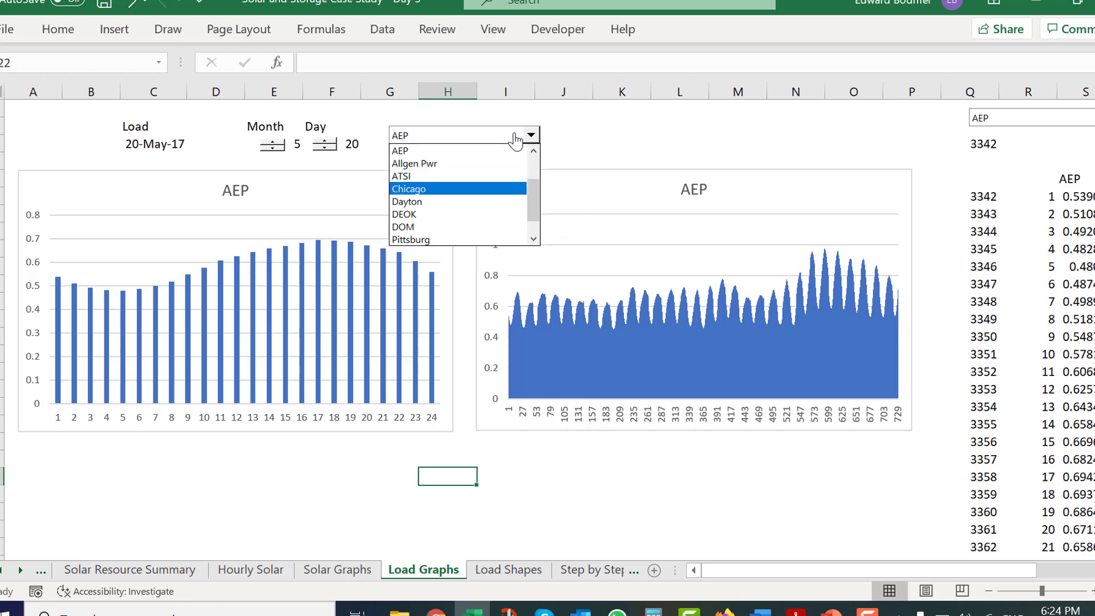
key(Up)
key(Return)
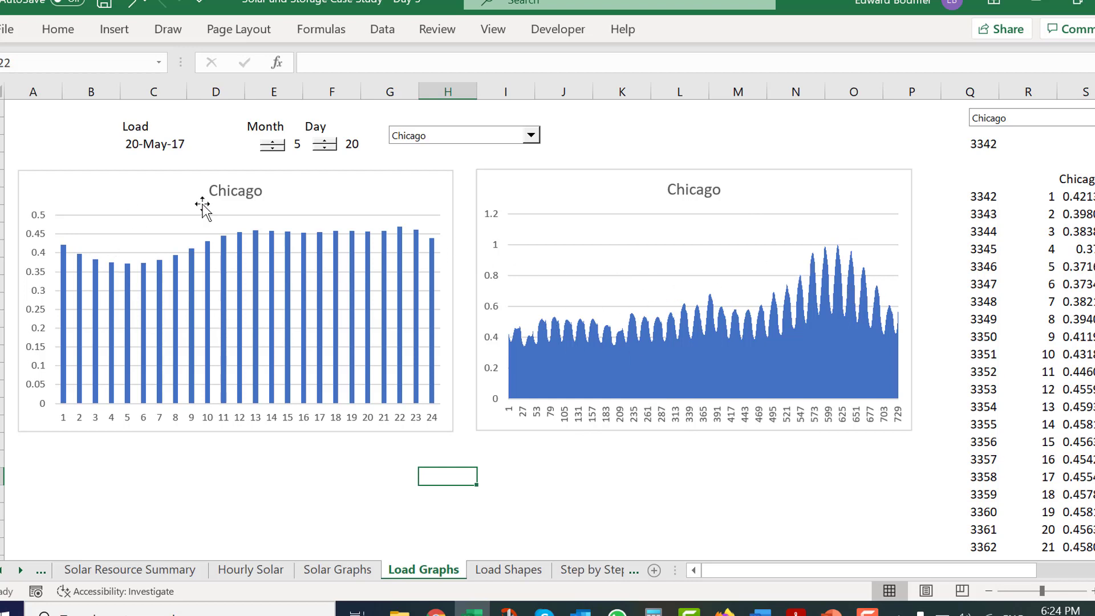
Compare Chicago's load graphs across months 6, 7 and 8, finishing with the month set to 7
click(277, 142)
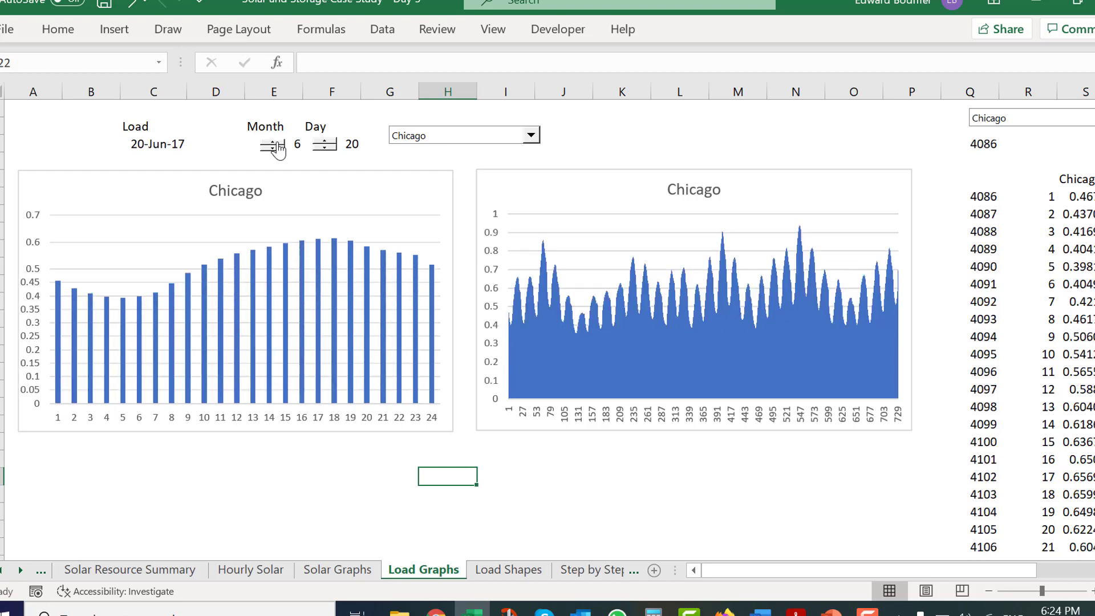
click(278, 142)
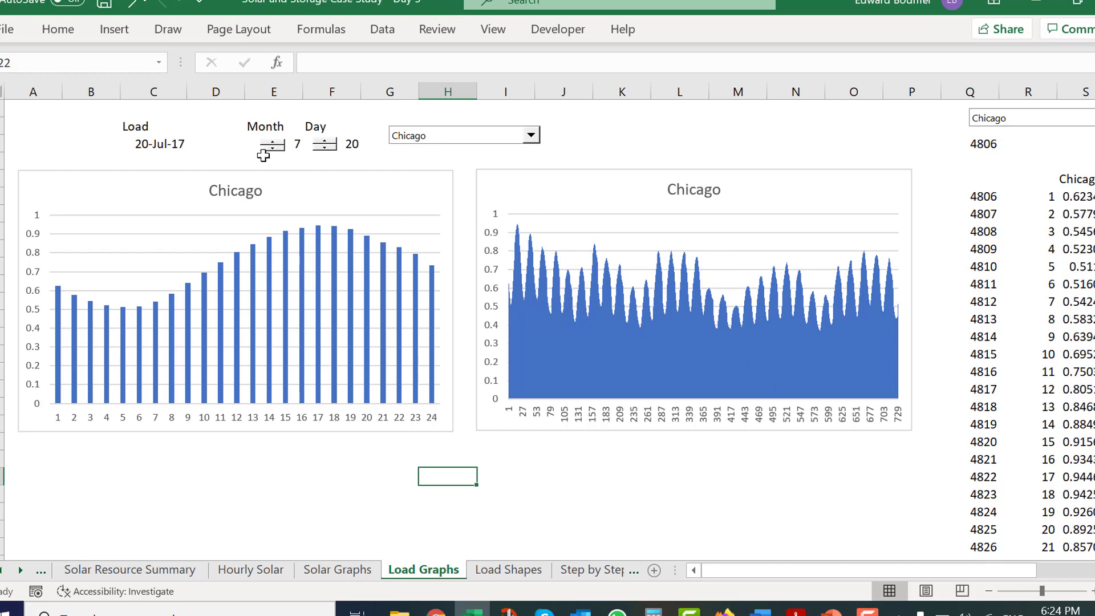
click(277, 143)
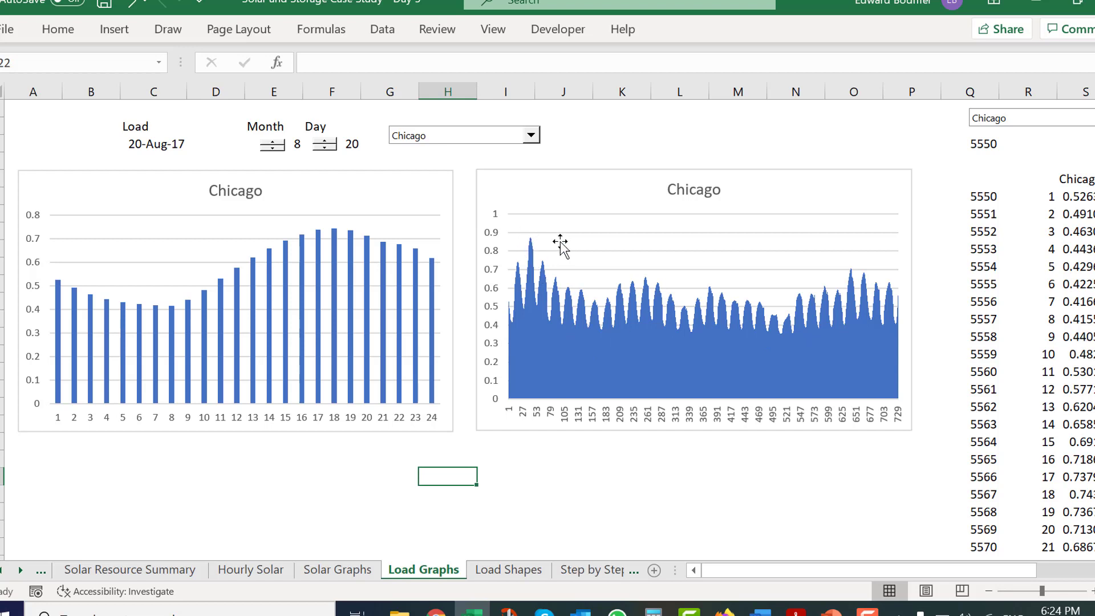
click(273, 148)
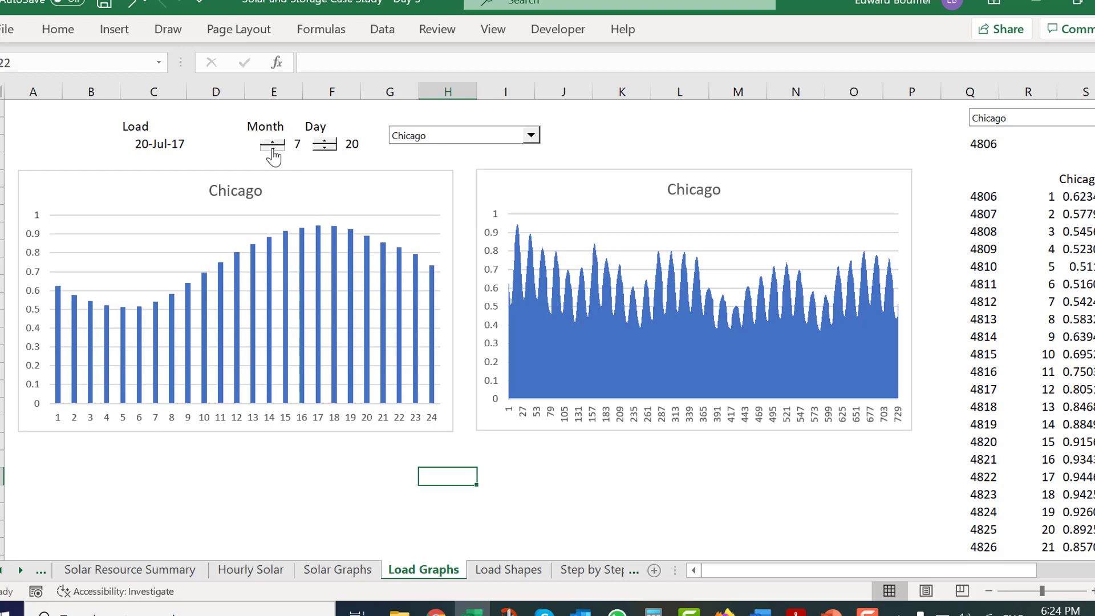
click(273, 149)
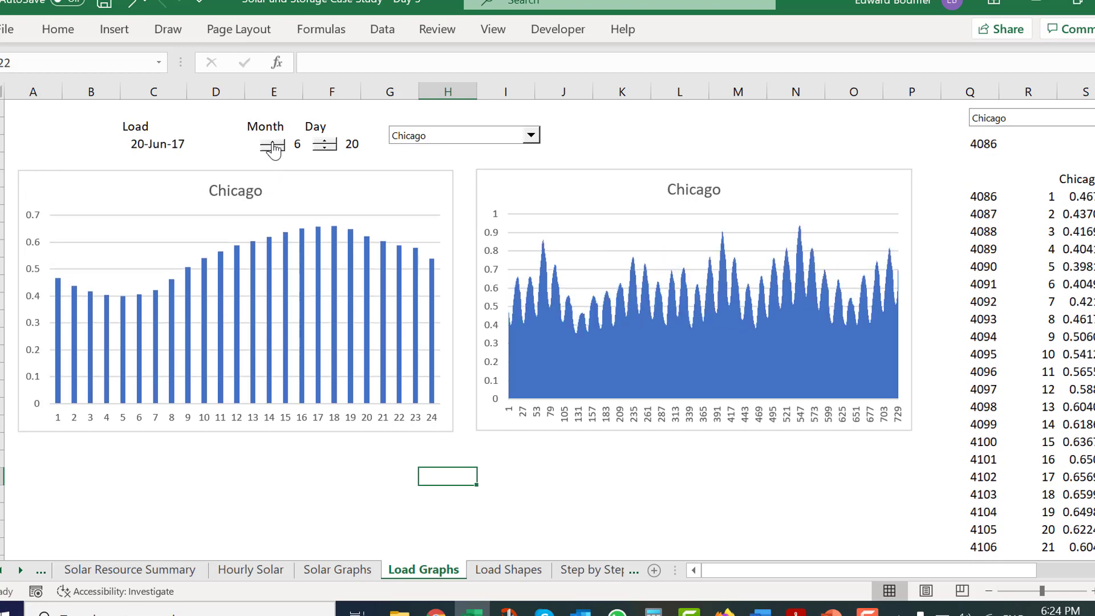
click(274, 146)
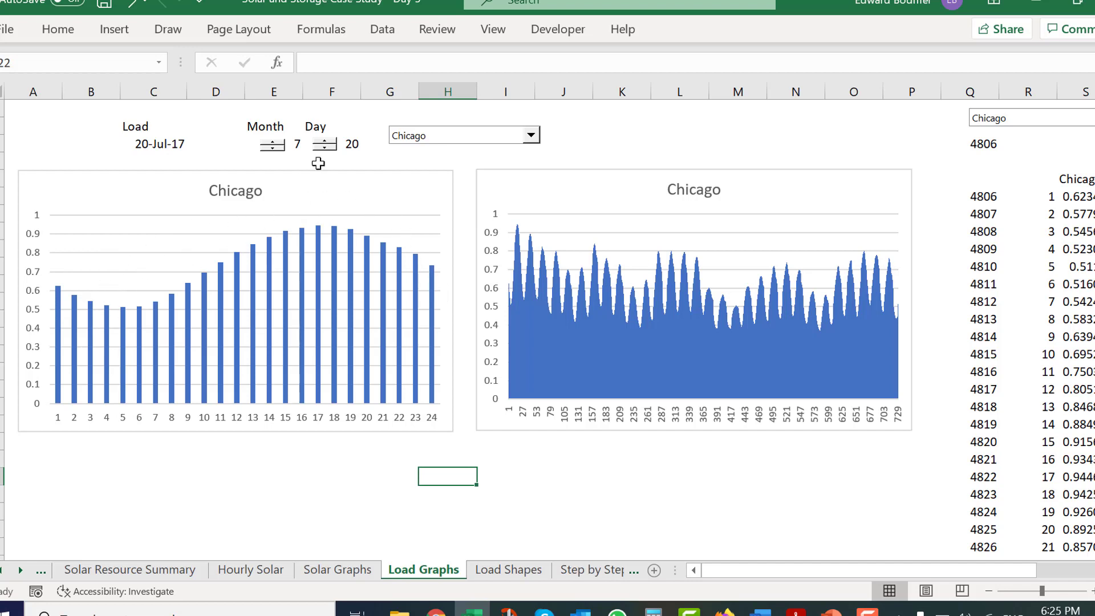
Step Chicago's July load graphs forward one day at a time from day 21 to day 24
click(328, 145)
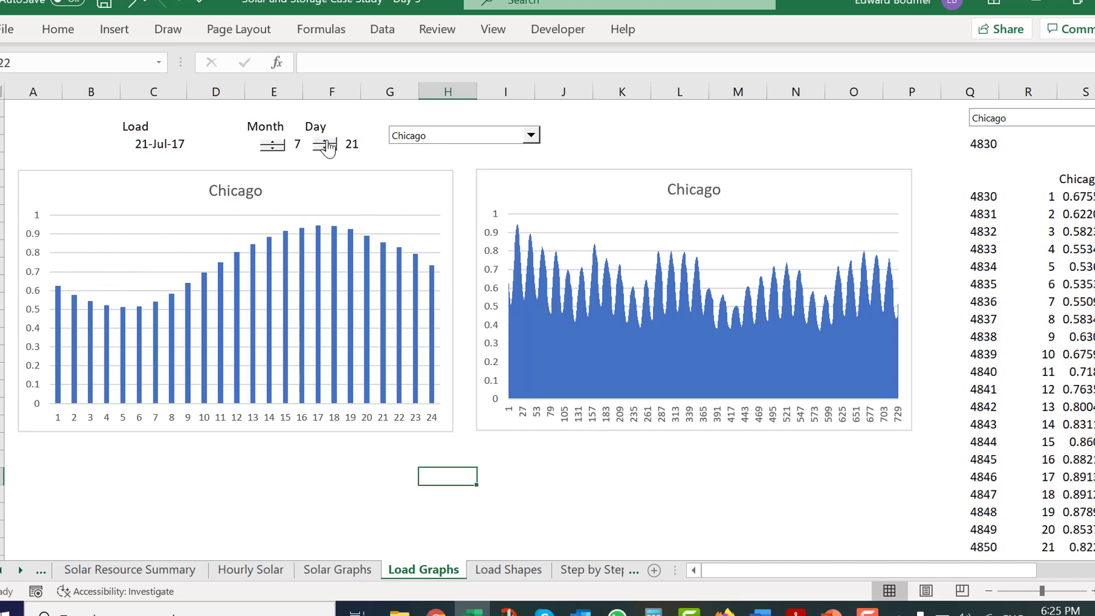
click(328, 144)
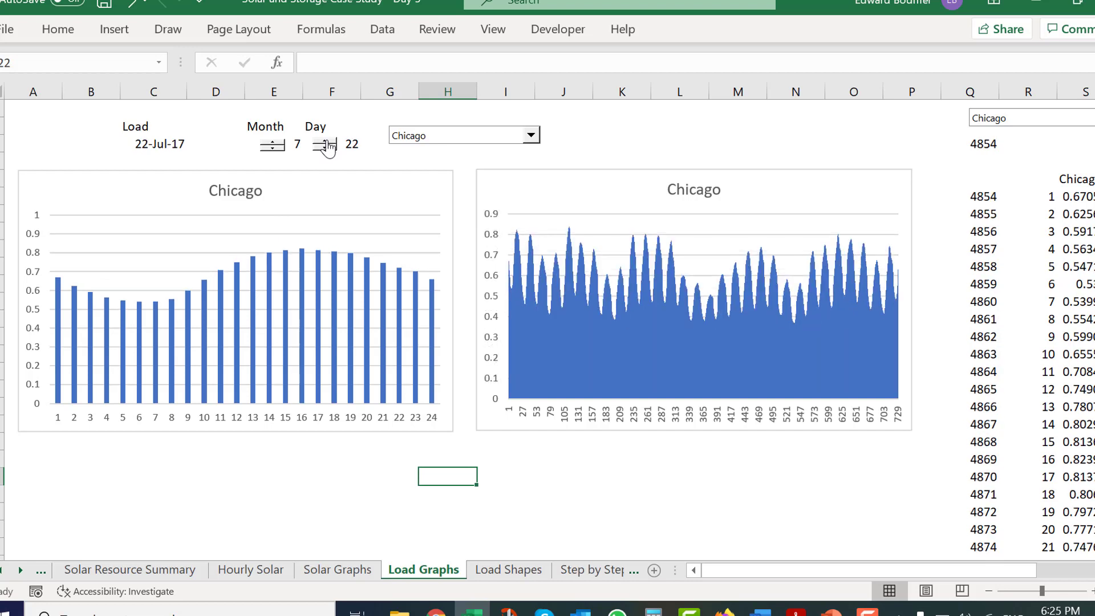
click(328, 144)
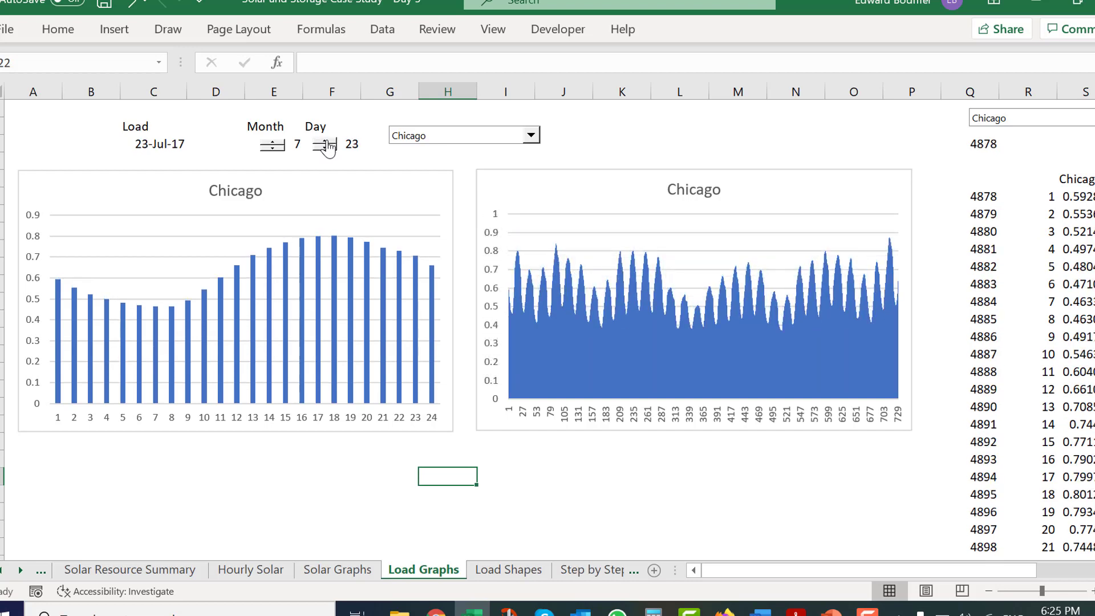
click(328, 144)
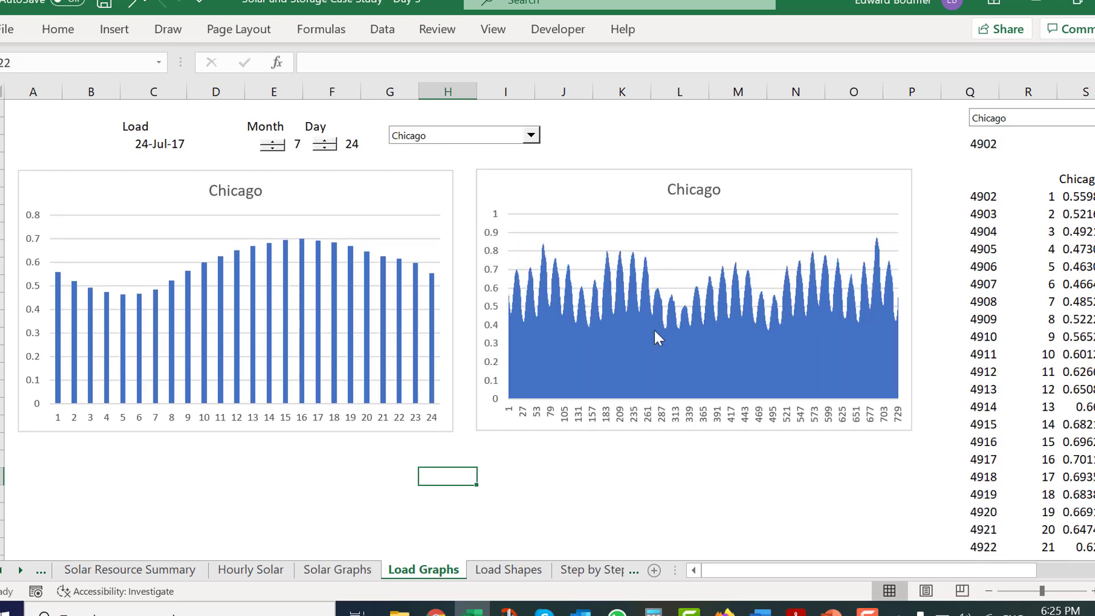
Inspect the formulas behind the load graphs, from Chicago's hour 1 load value to the Load date in C3
click(1087, 199)
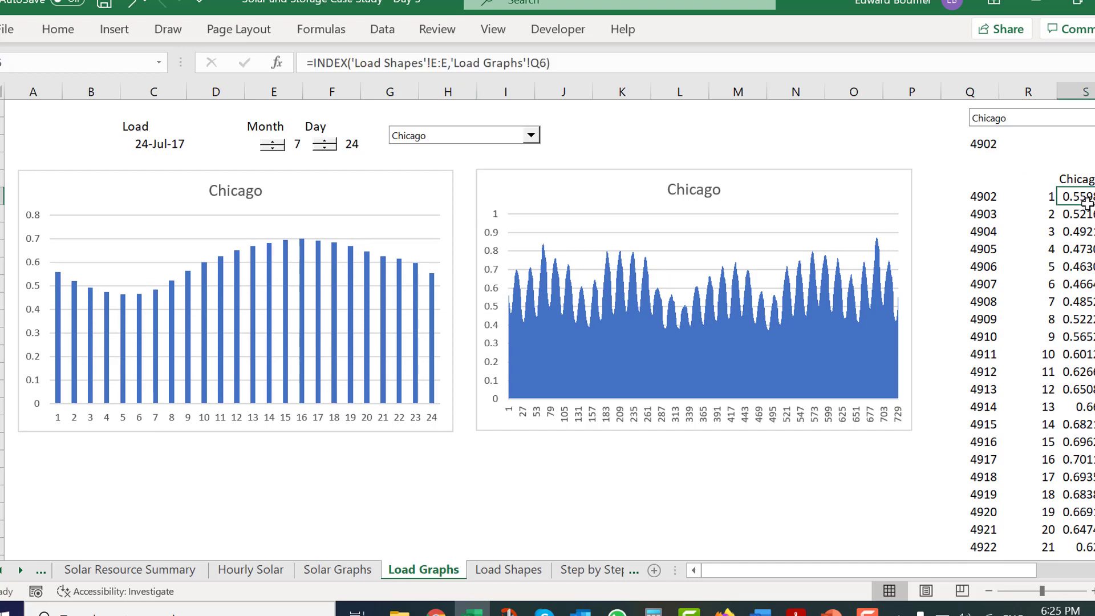
key(Left)
key(Left)
key(Up)
key(Up)
key(Up)
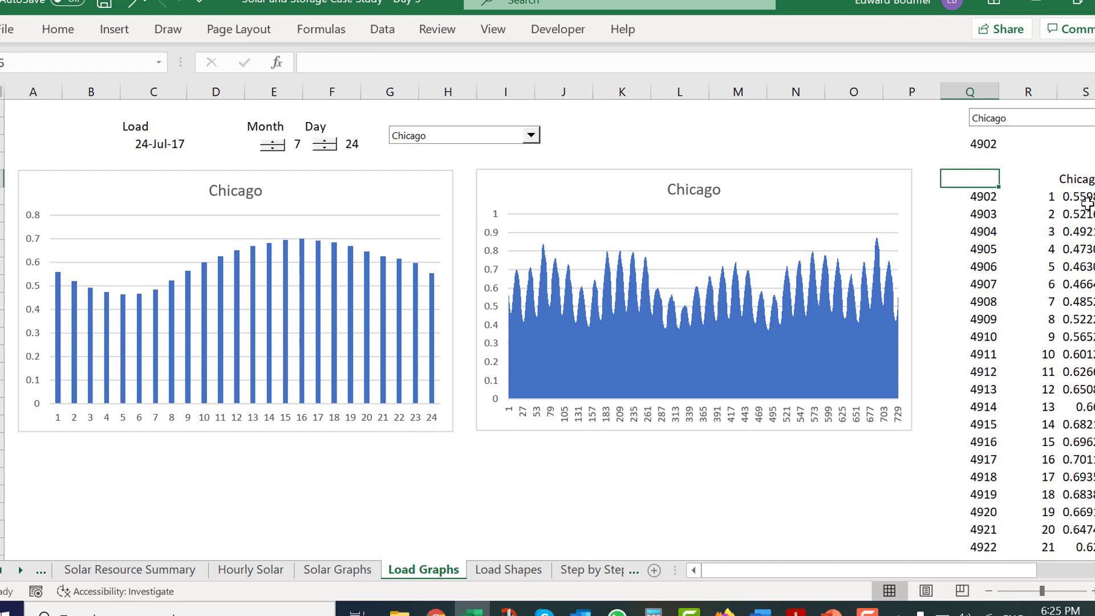
key(Left)
key(Left)
key(Left)
key(Left)
key(Left)
key(Left)
key(Left)
key(Left)
key(Left)
key(Left)
key(Left)
key(Left)
key(Left)
key(Left)
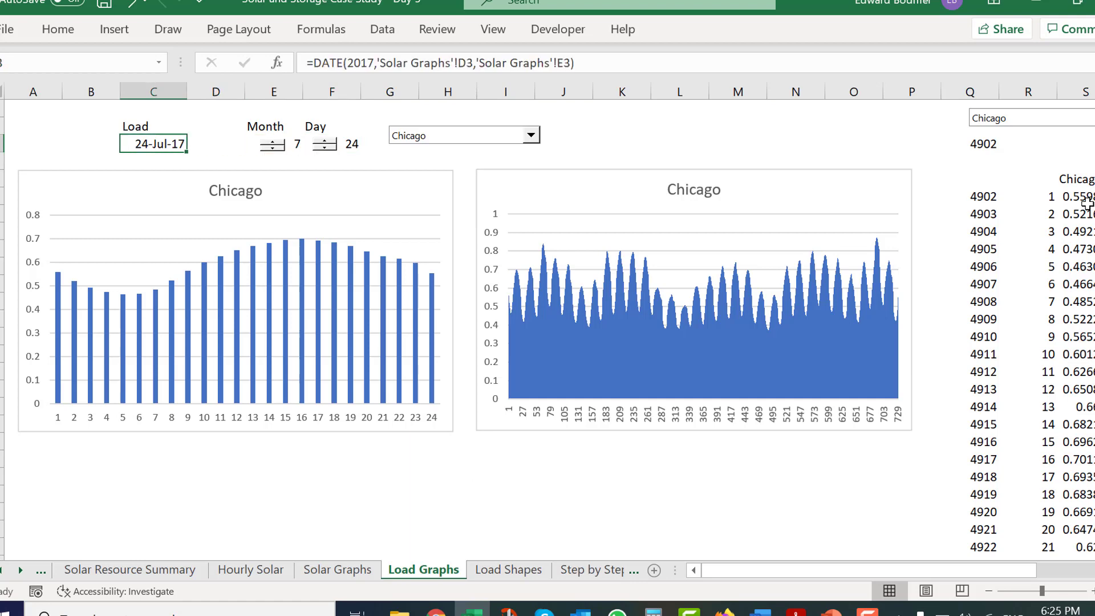
View the hourly regional data on the Load Shapes sheet, including an Allgen value's formula, and return to Load Graphs
key(ctrl+Page_Down)
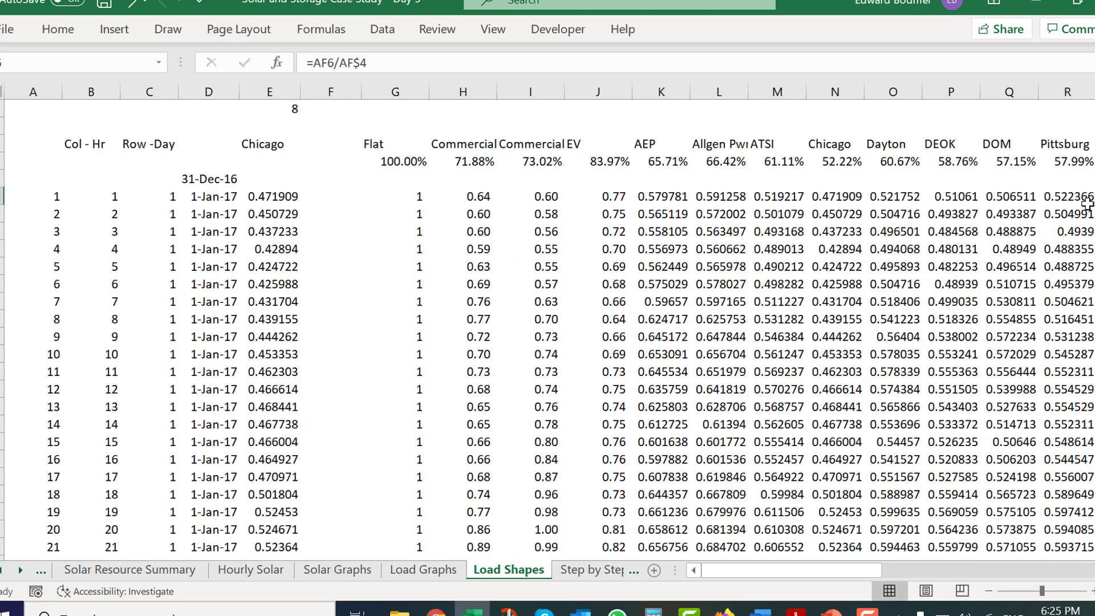
click(708, 211)
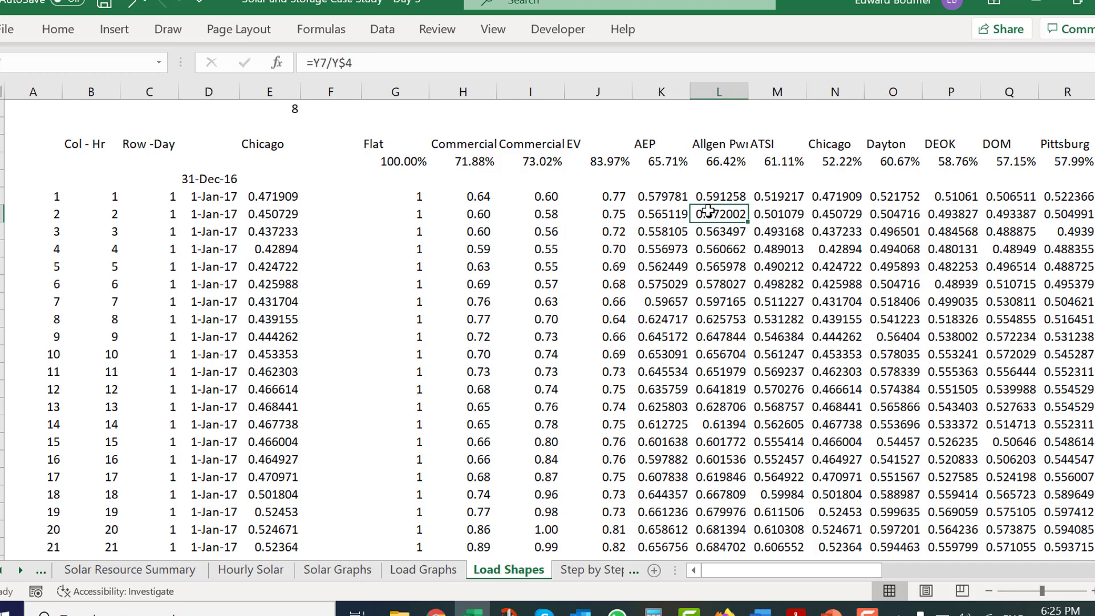
key(ctrl+Page_Up)
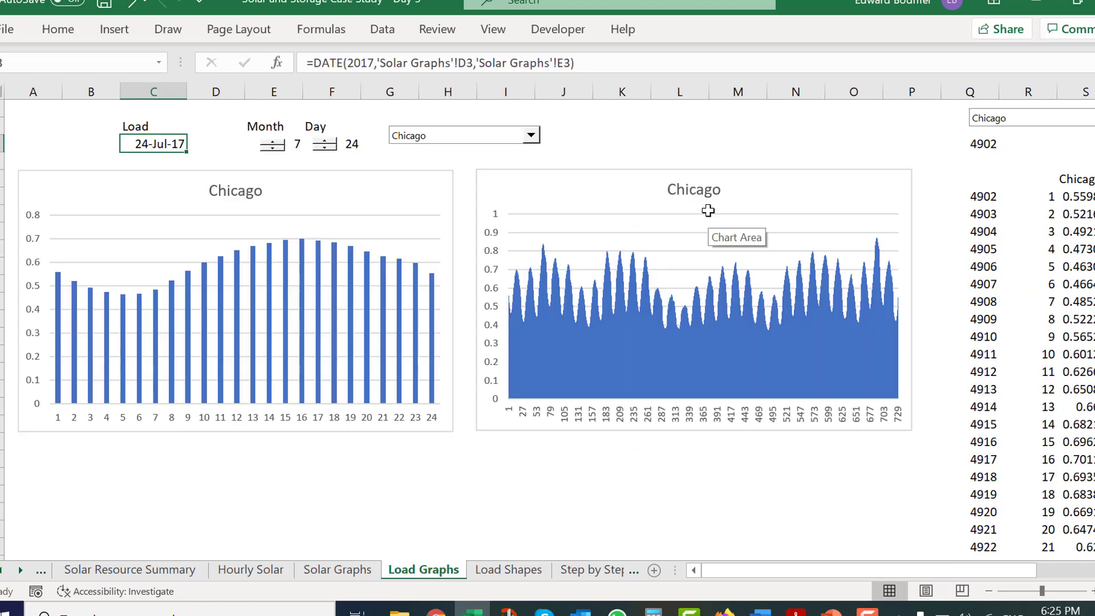
click(386, 110)
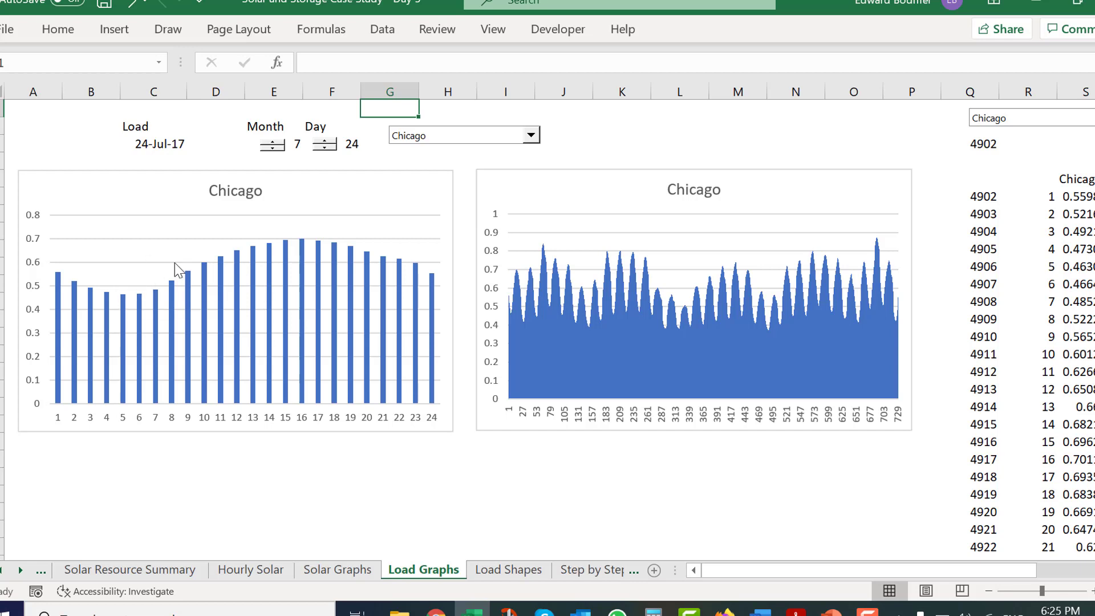
Step Chicago's load graphs through months 8 to 12, finishing with the month set to 11
click(273, 142)
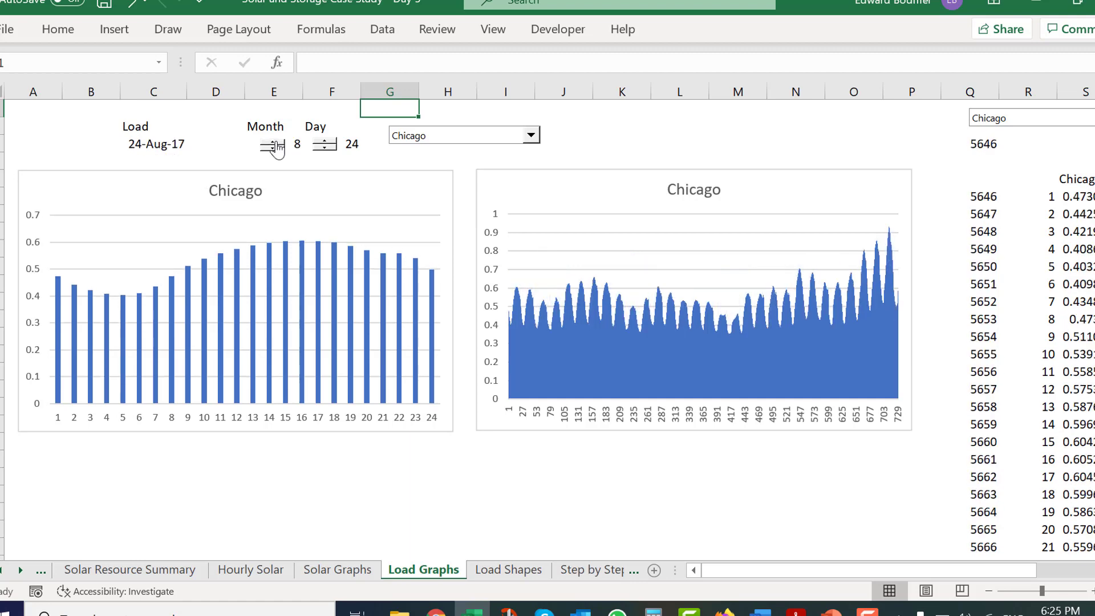
click(274, 142)
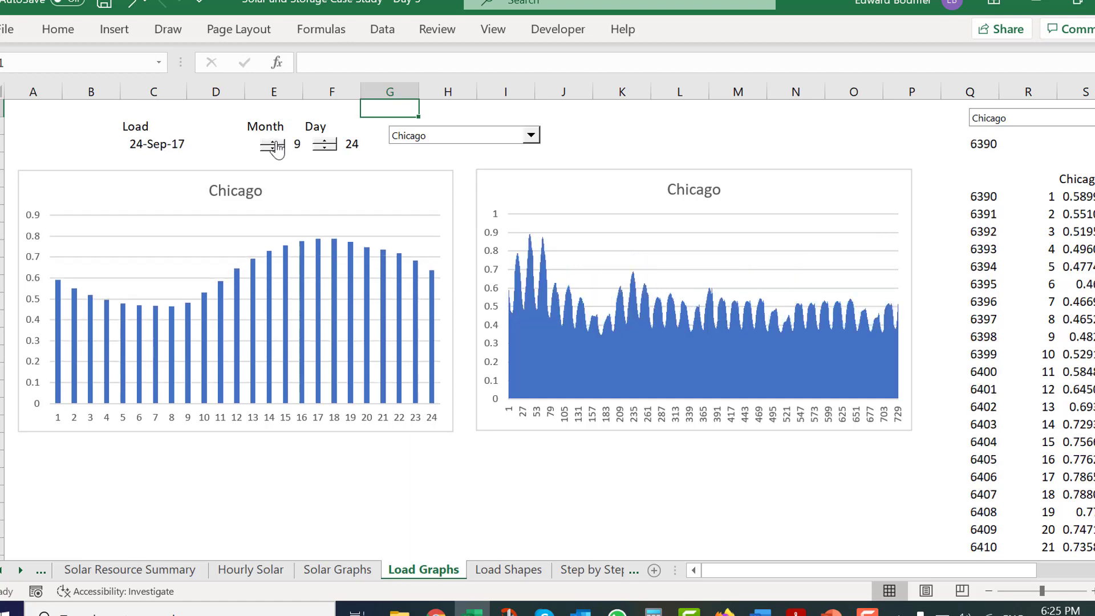
click(274, 142)
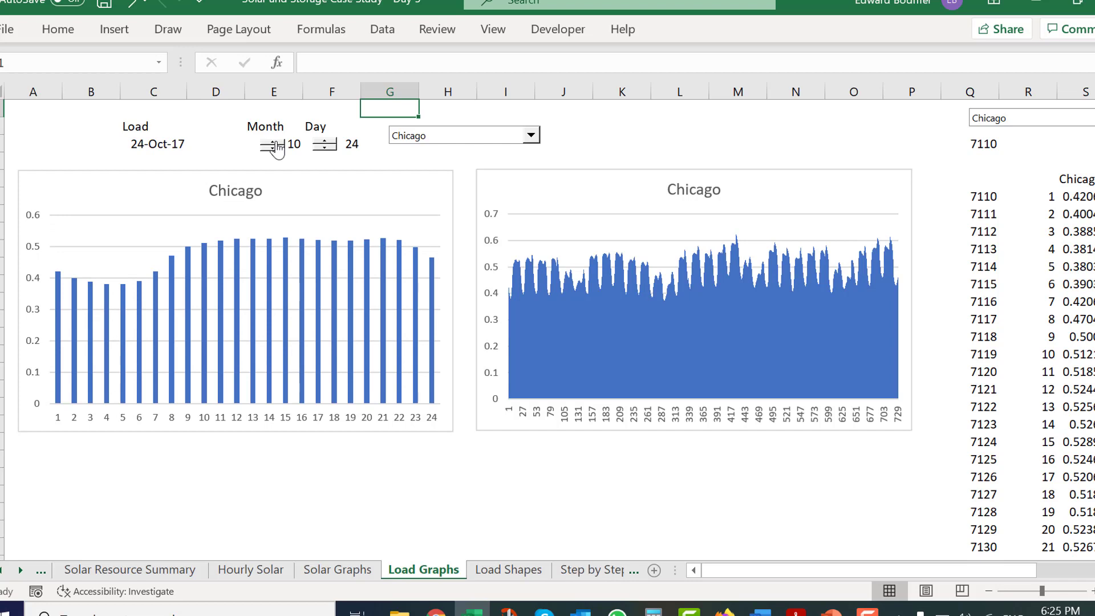
click(273, 142)
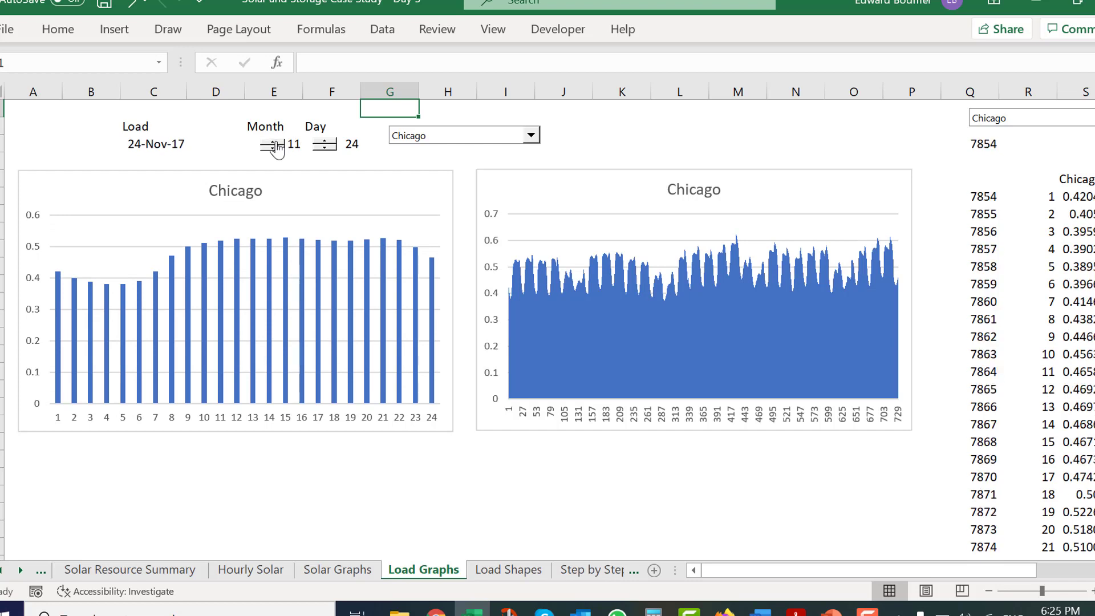
click(274, 142)
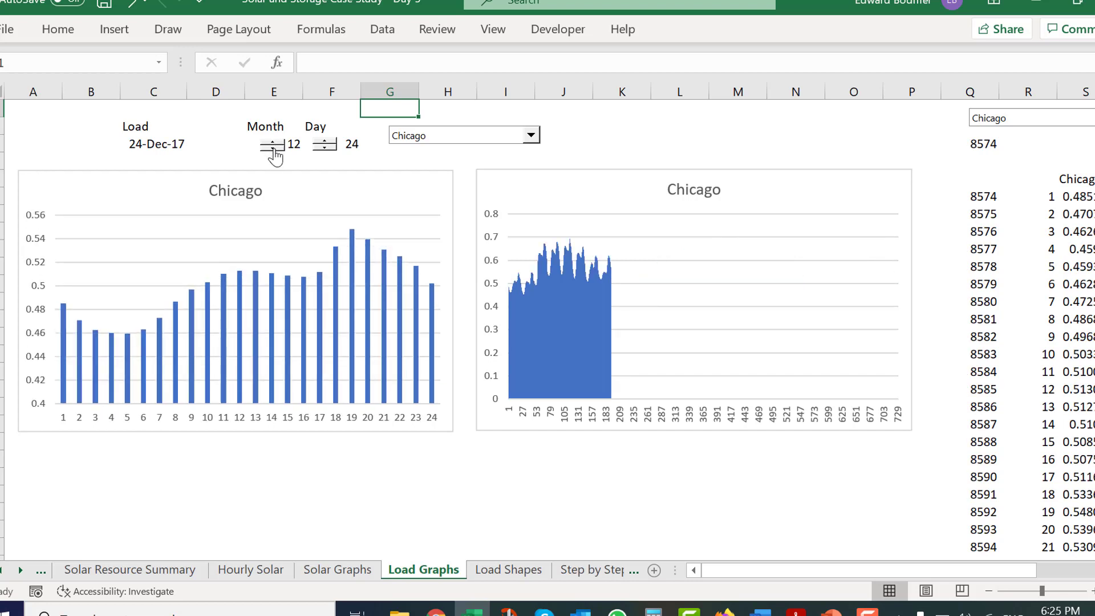
click(273, 149)
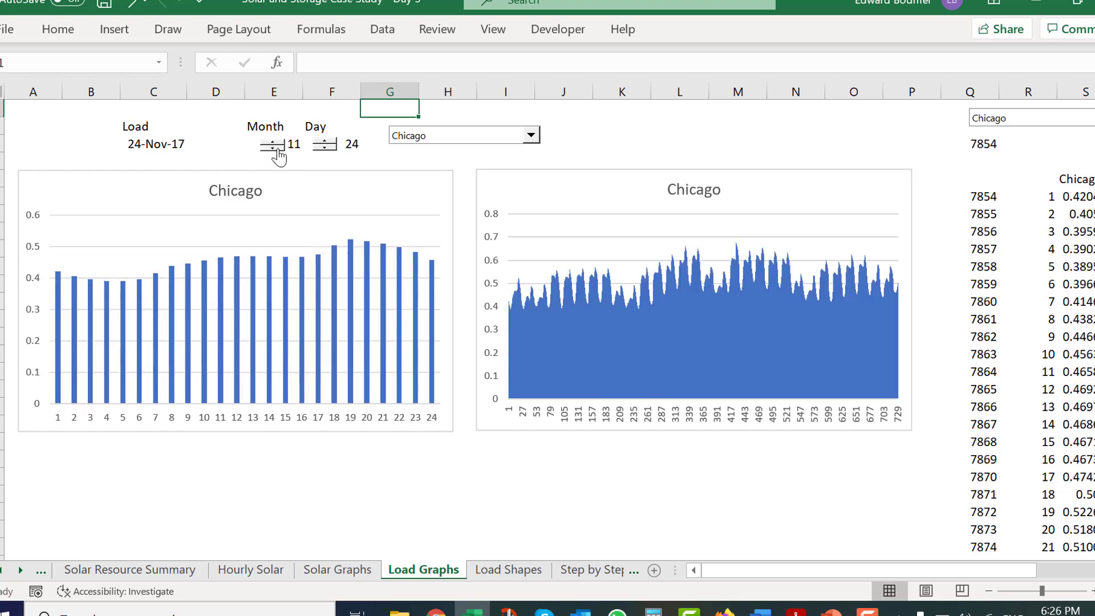
Set the load graphs' day to 22, stepping back one day at a time within November
click(323, 142)
click(323, 148)
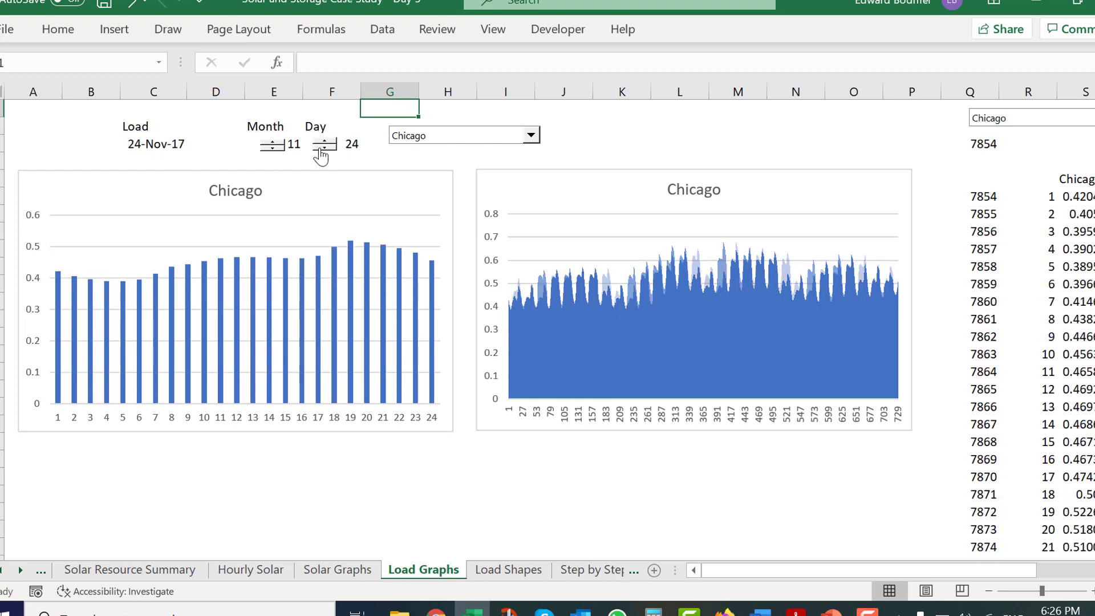
click(322, 149)
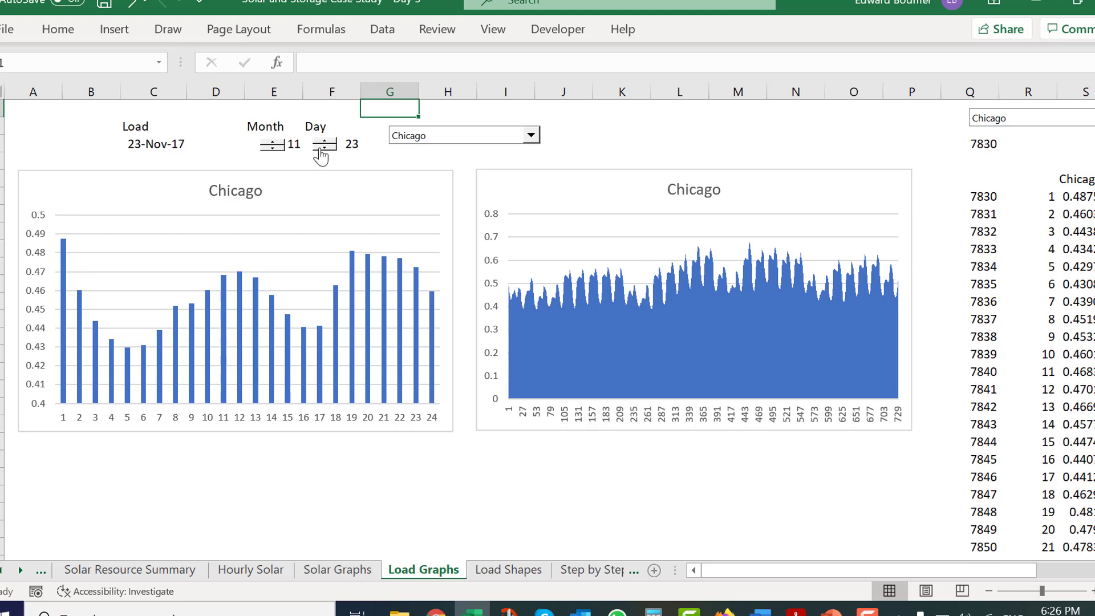
click(322, 149)
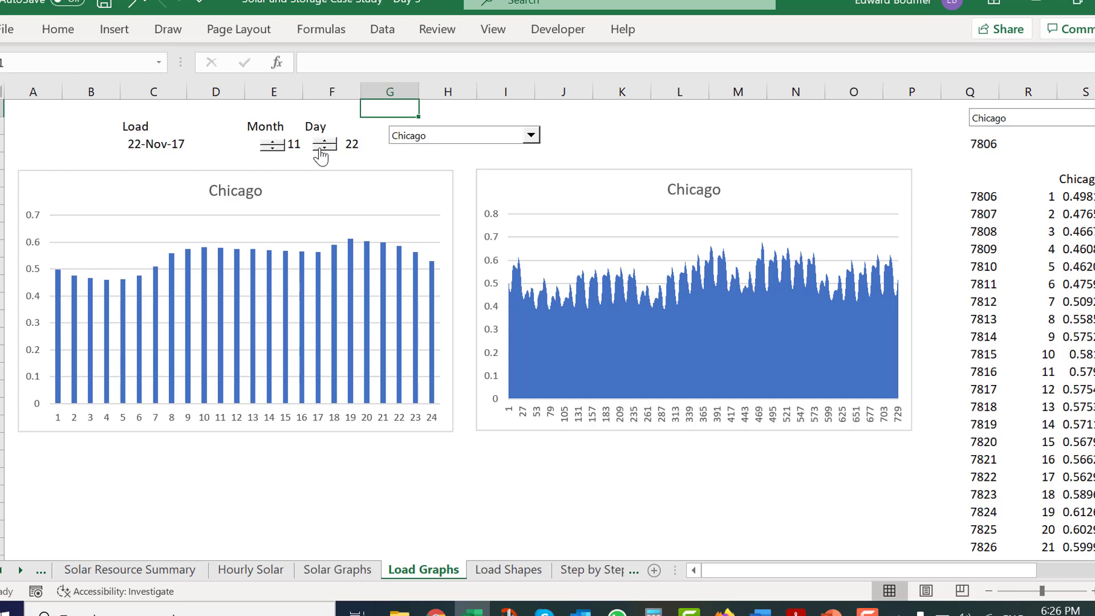
Deselect the daily load chart and go back to the Solar Graphs sheet, selecting an empty cell there
click(335, 434)
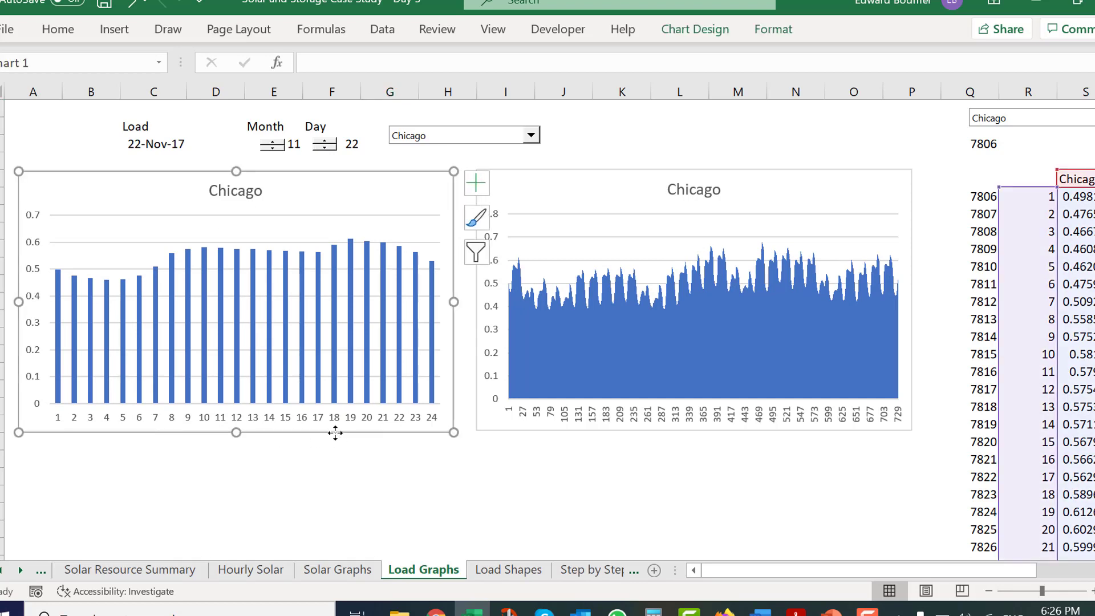
click(200, 484)
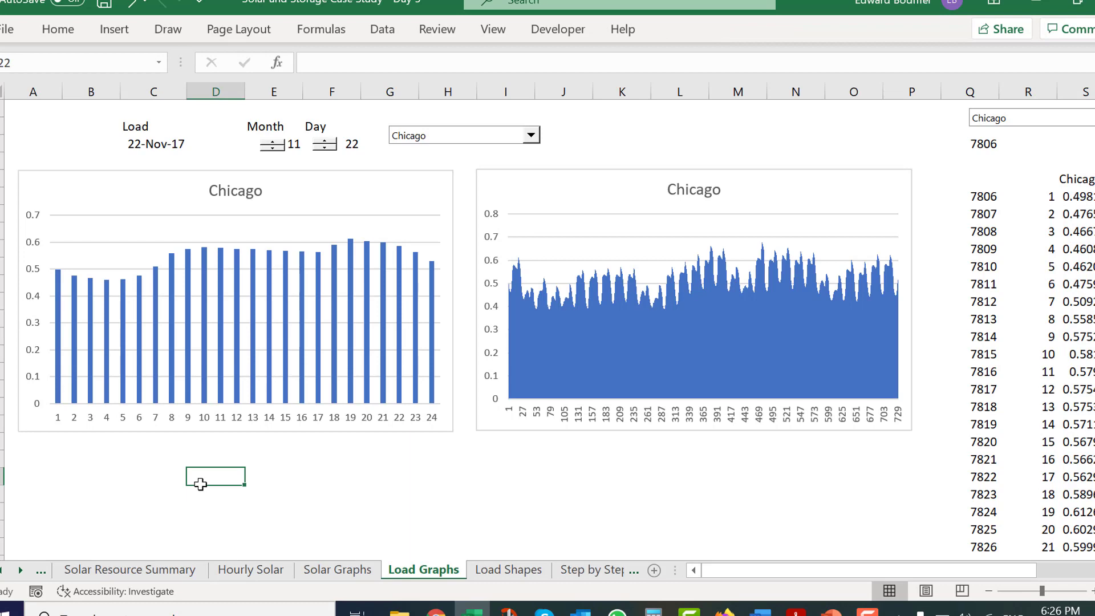
key(ctrl+Page_Up)
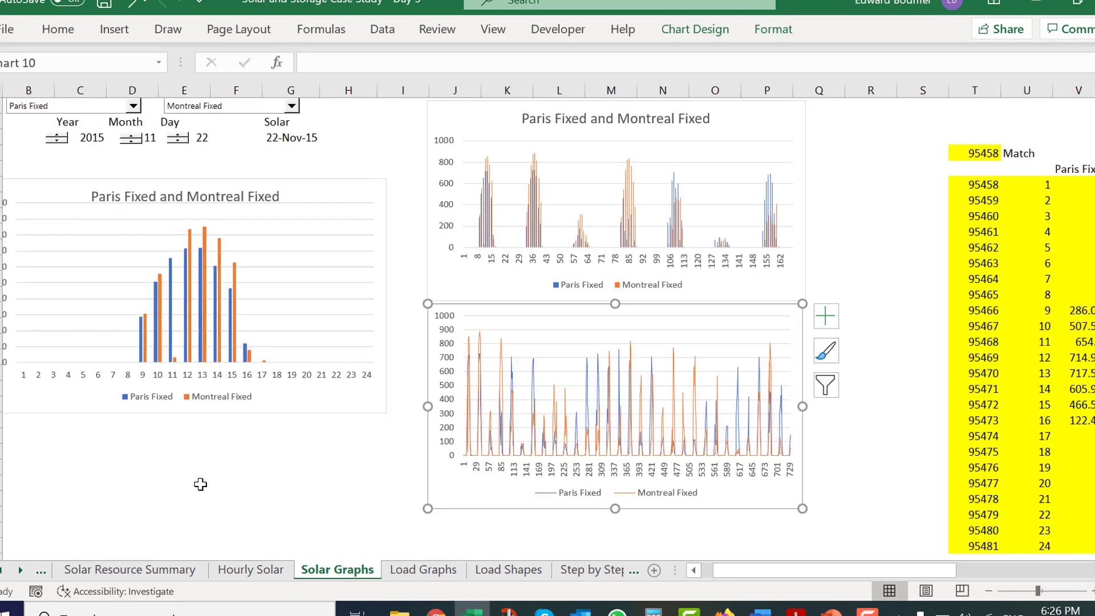
click(165, 481)
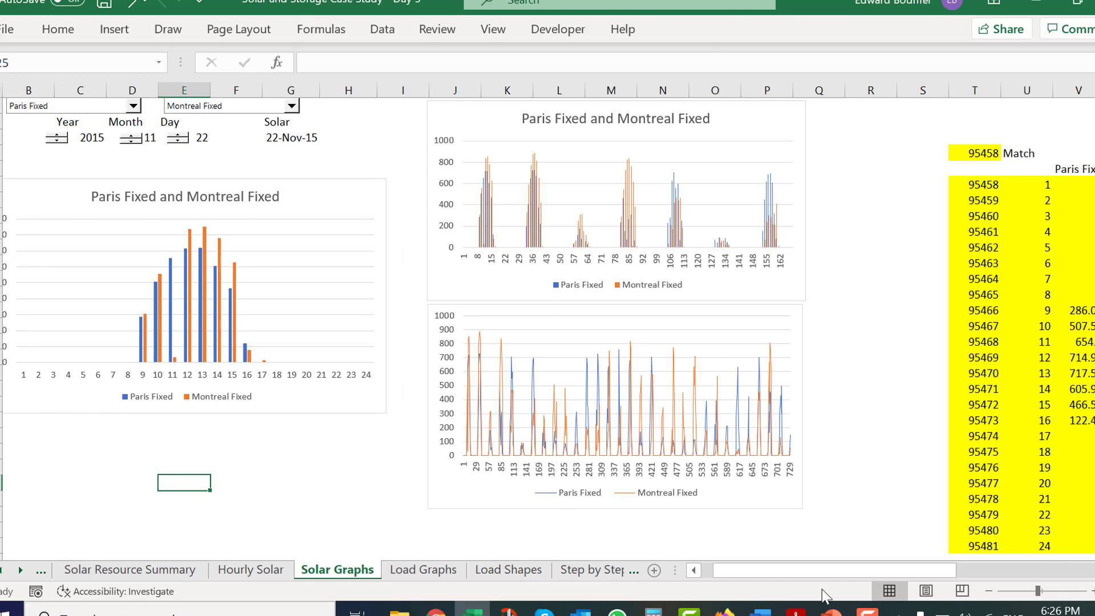
Switch to the Battery Analysis presentation in PowerPoint and start the slide show from slide 91
mouse_move(830, 608)
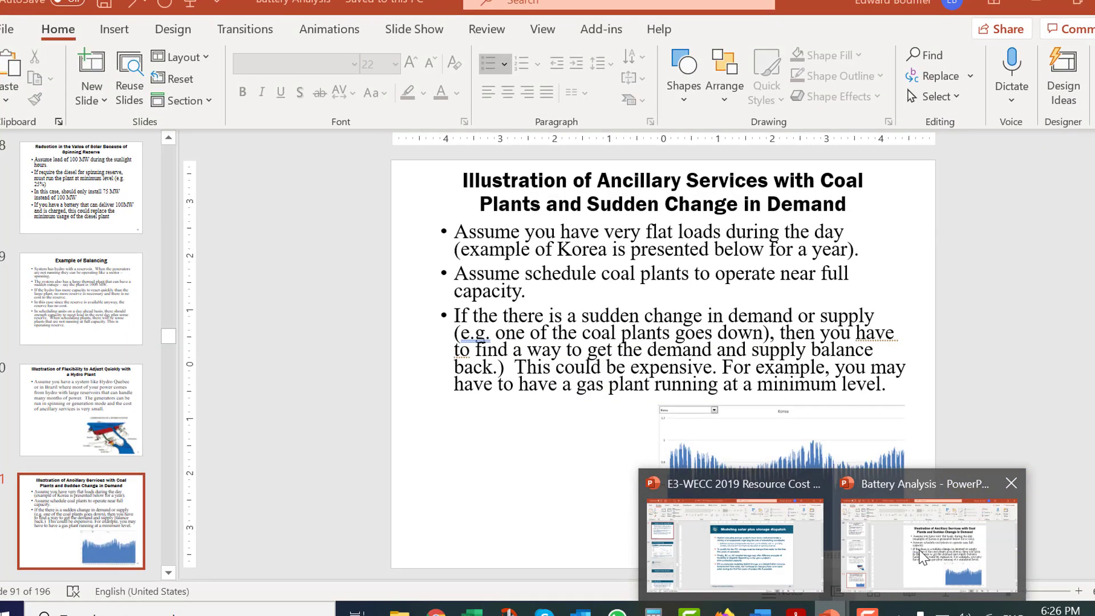
click(944, 542)
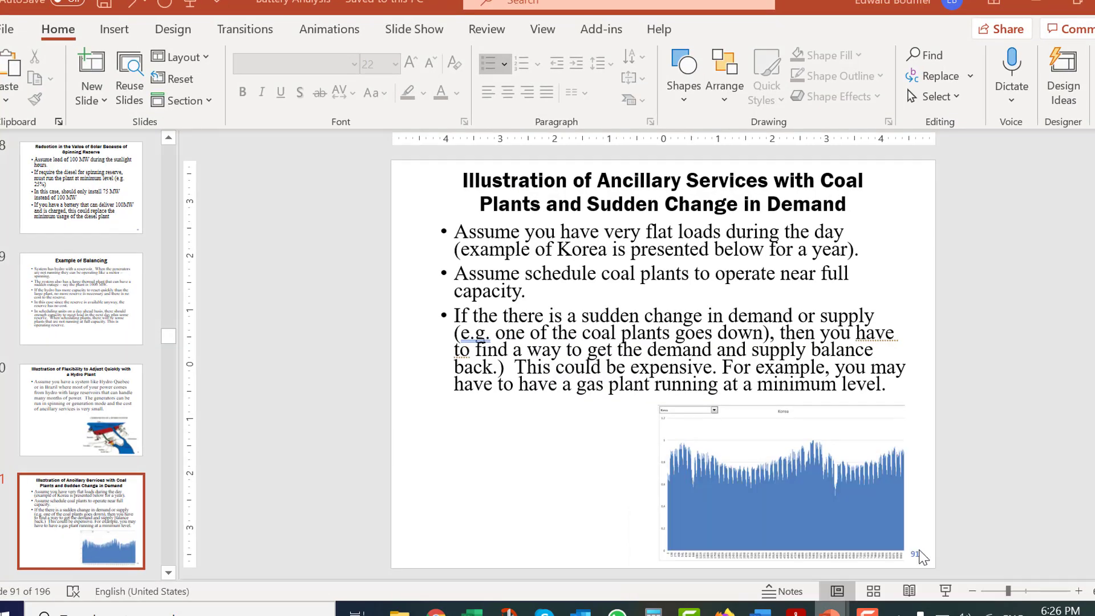
click(948, 594)
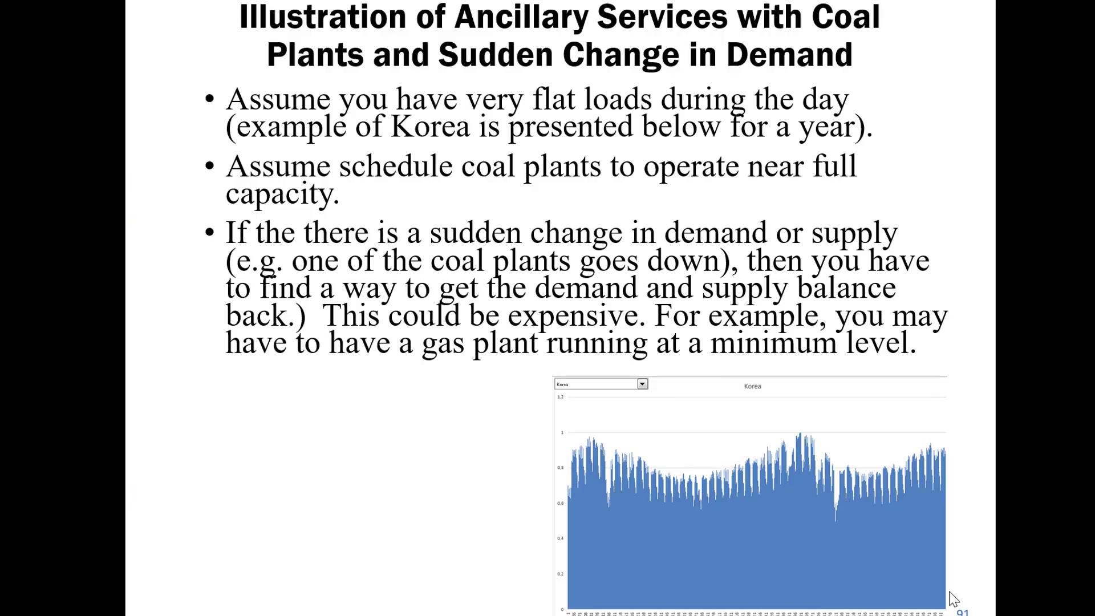
Advance the slide show to the slide on variance in the estimated cost of ancillary services
click(954, 599)
click(954, 599)
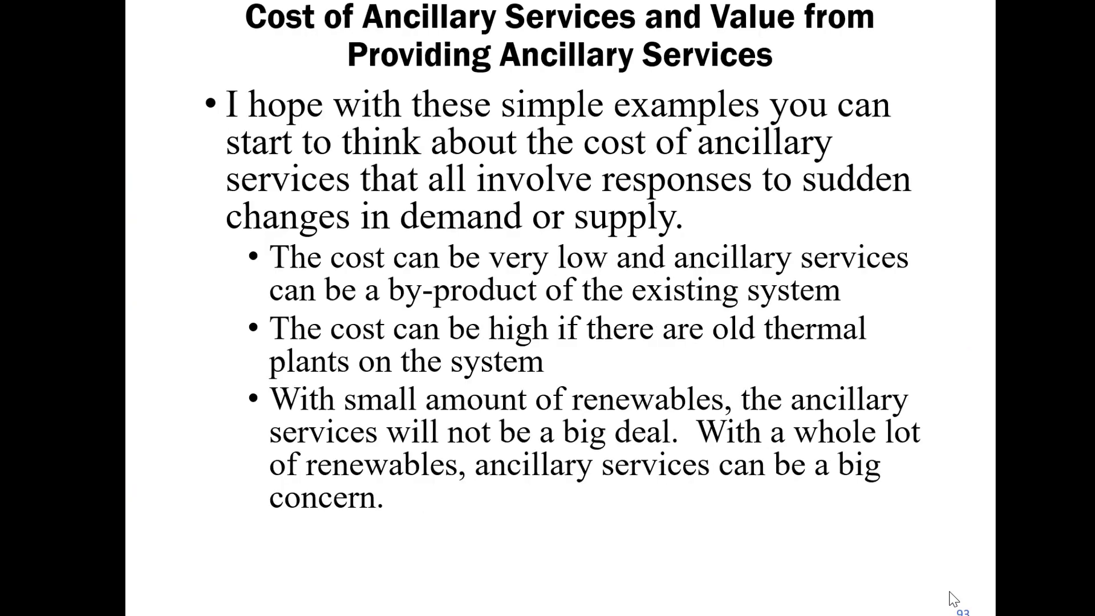
click(953, 599)
key(Right)
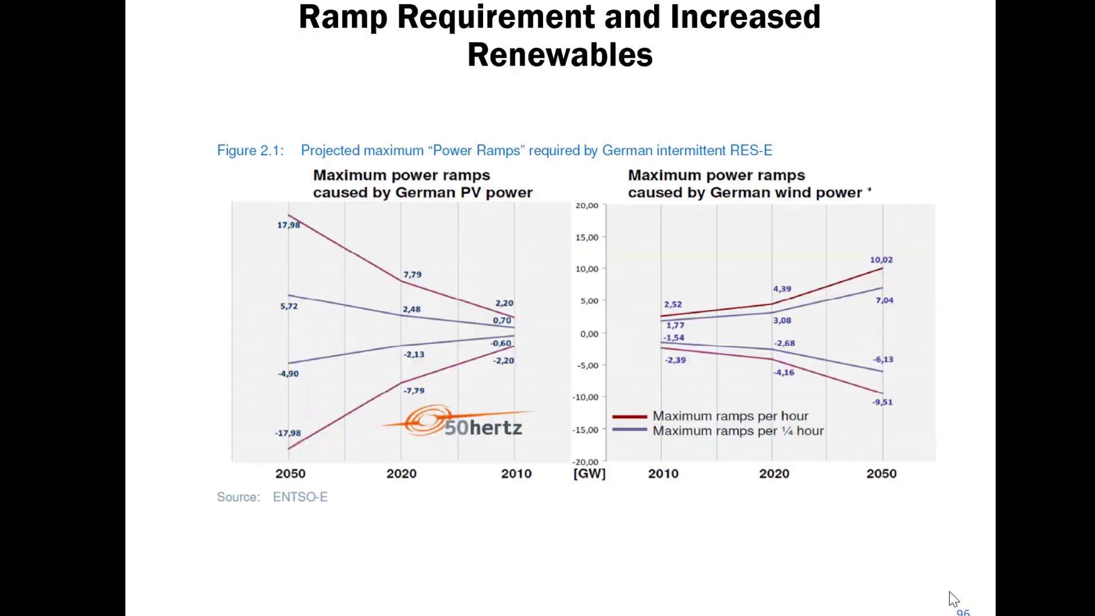
key(Right)
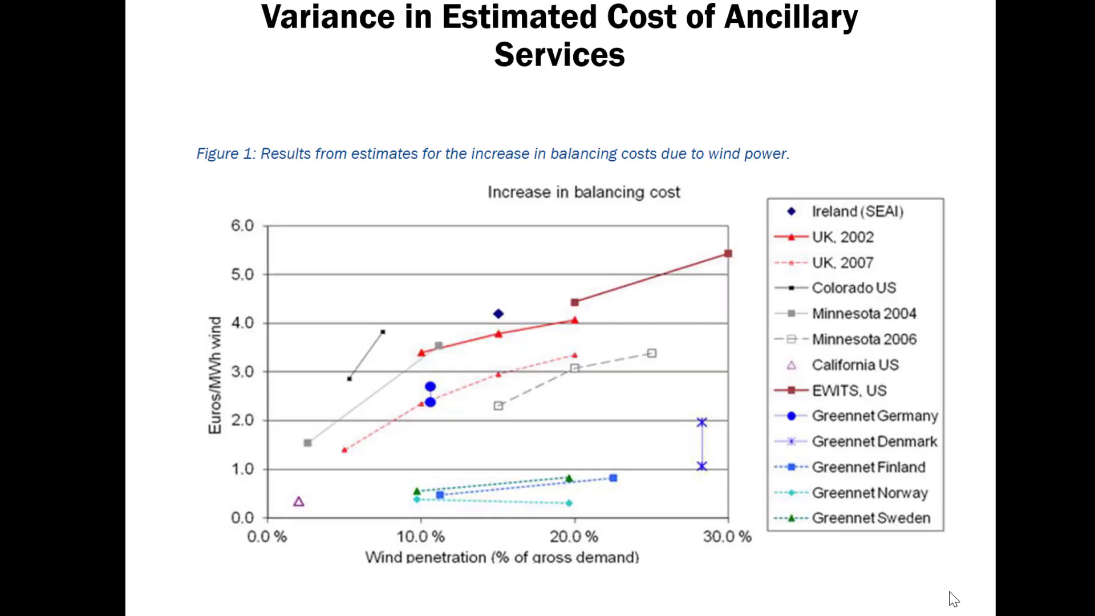